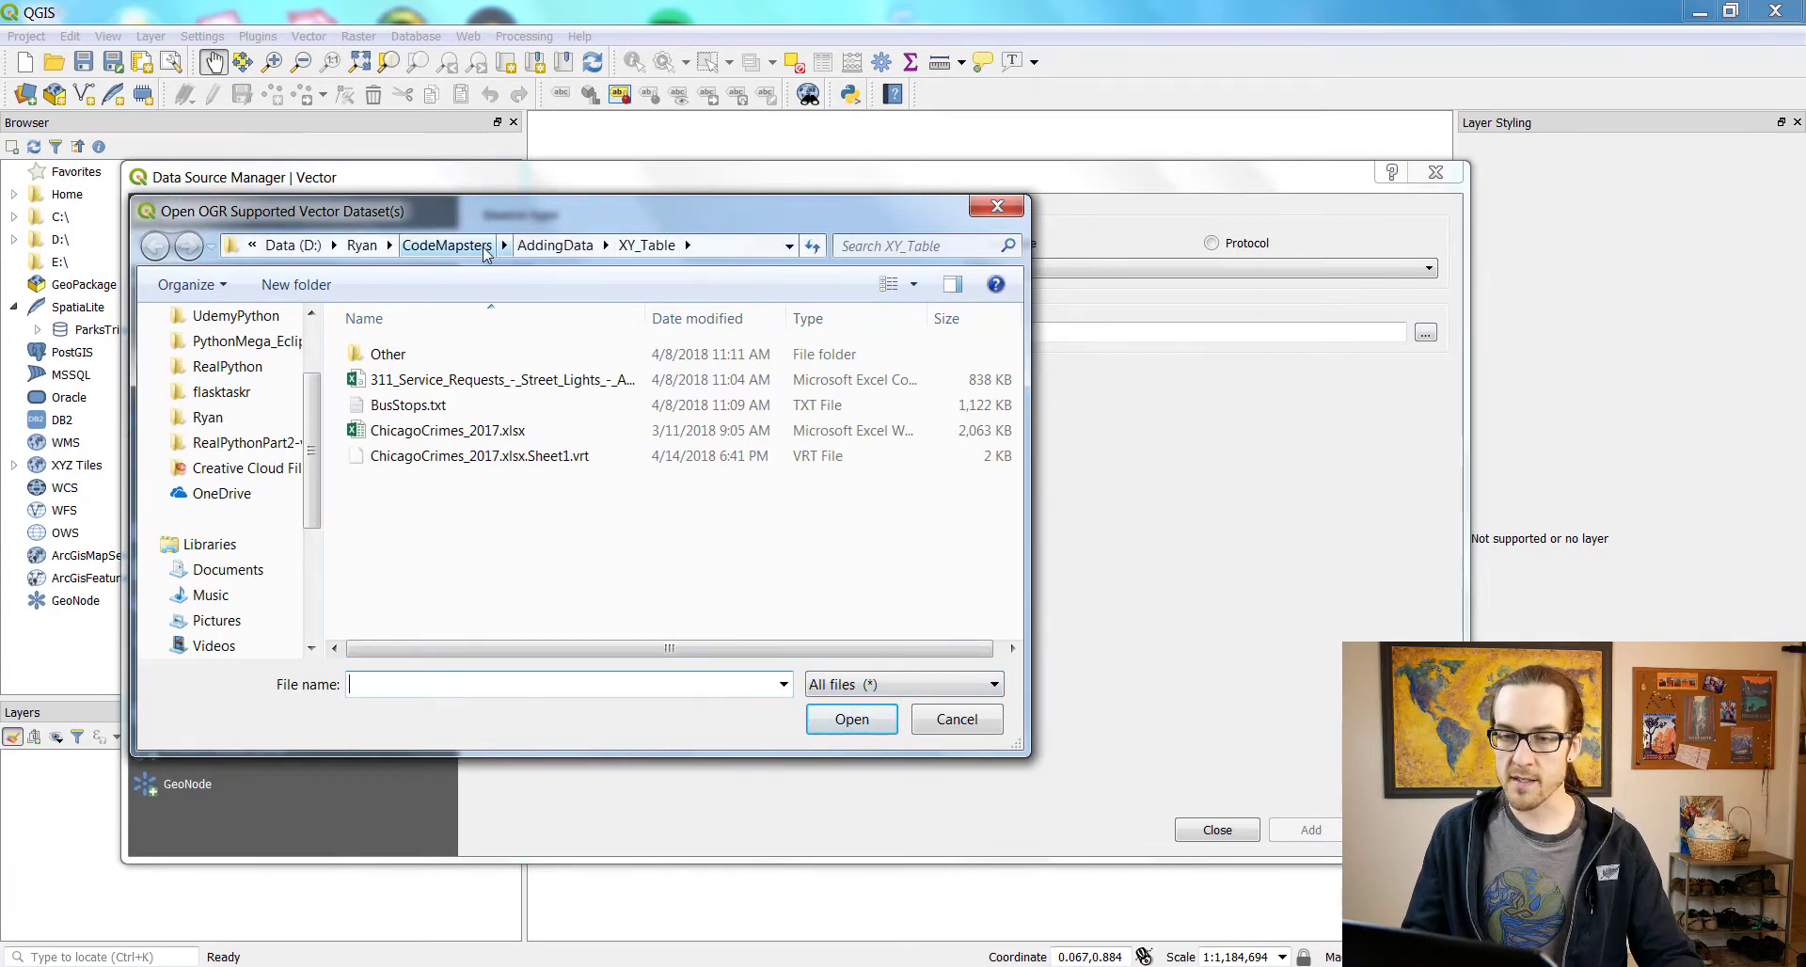
Browse to the AddingData\Esri folder for the vector dataset and limit the file list to ESRI Shapefiles.
click(555, 245)
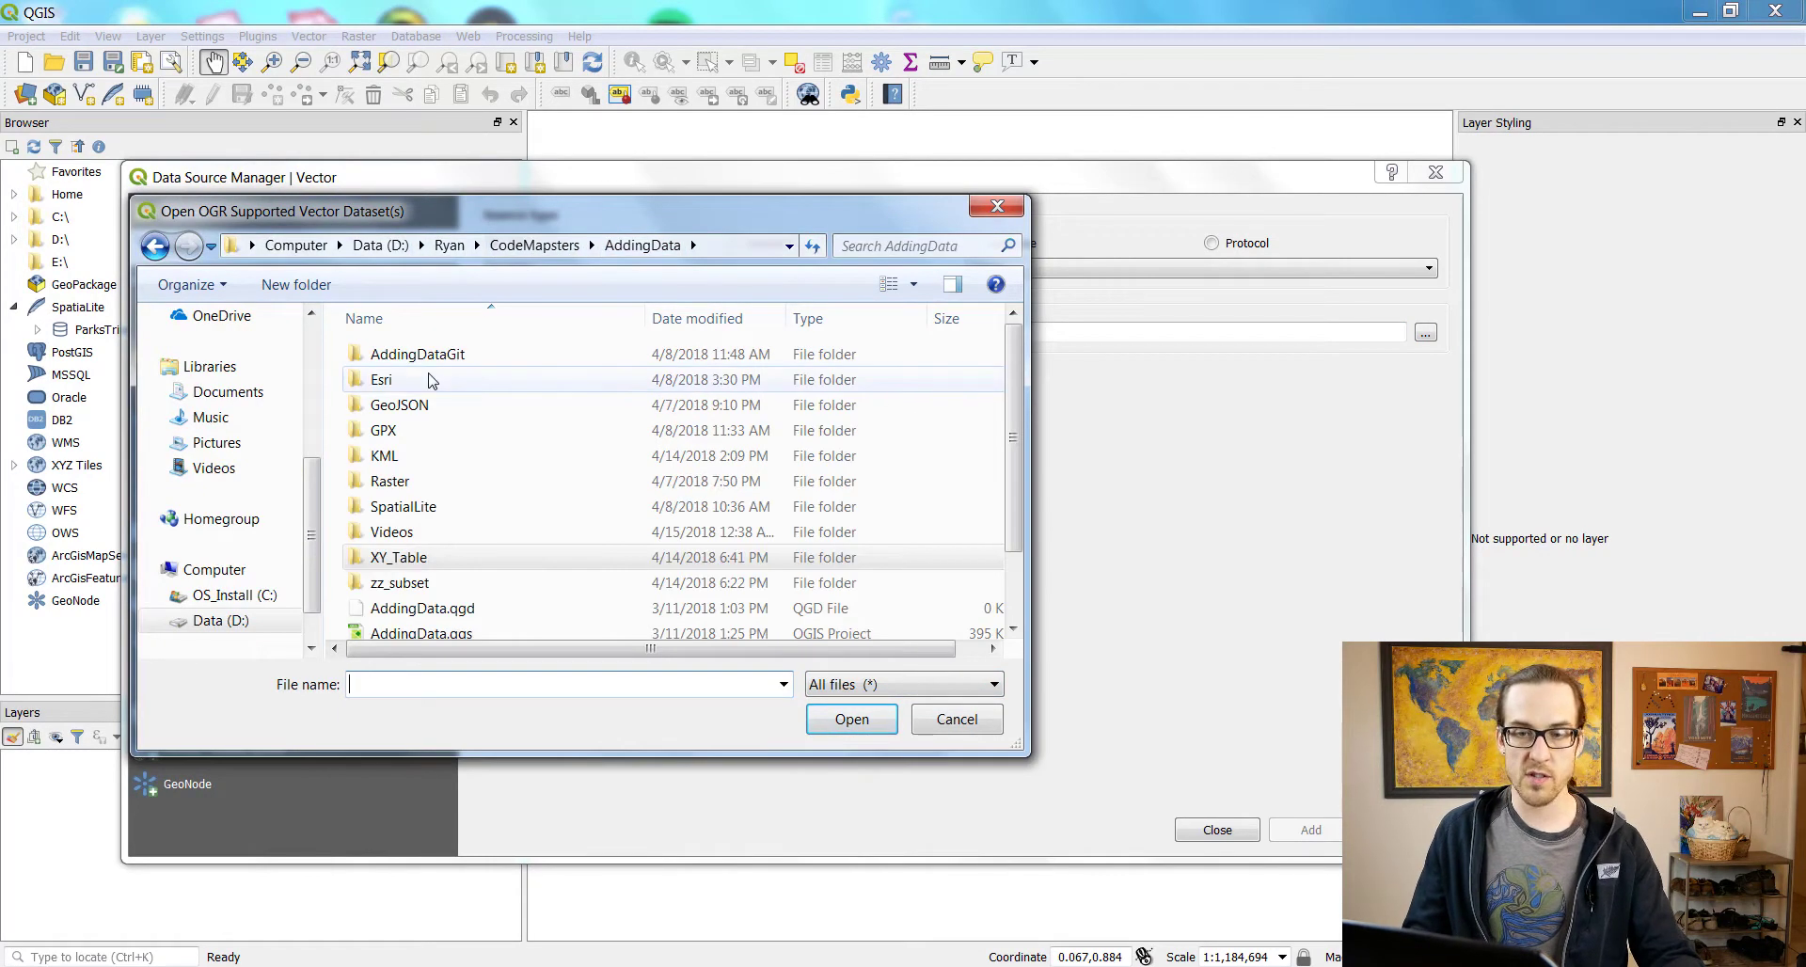
double_click(432, 381)
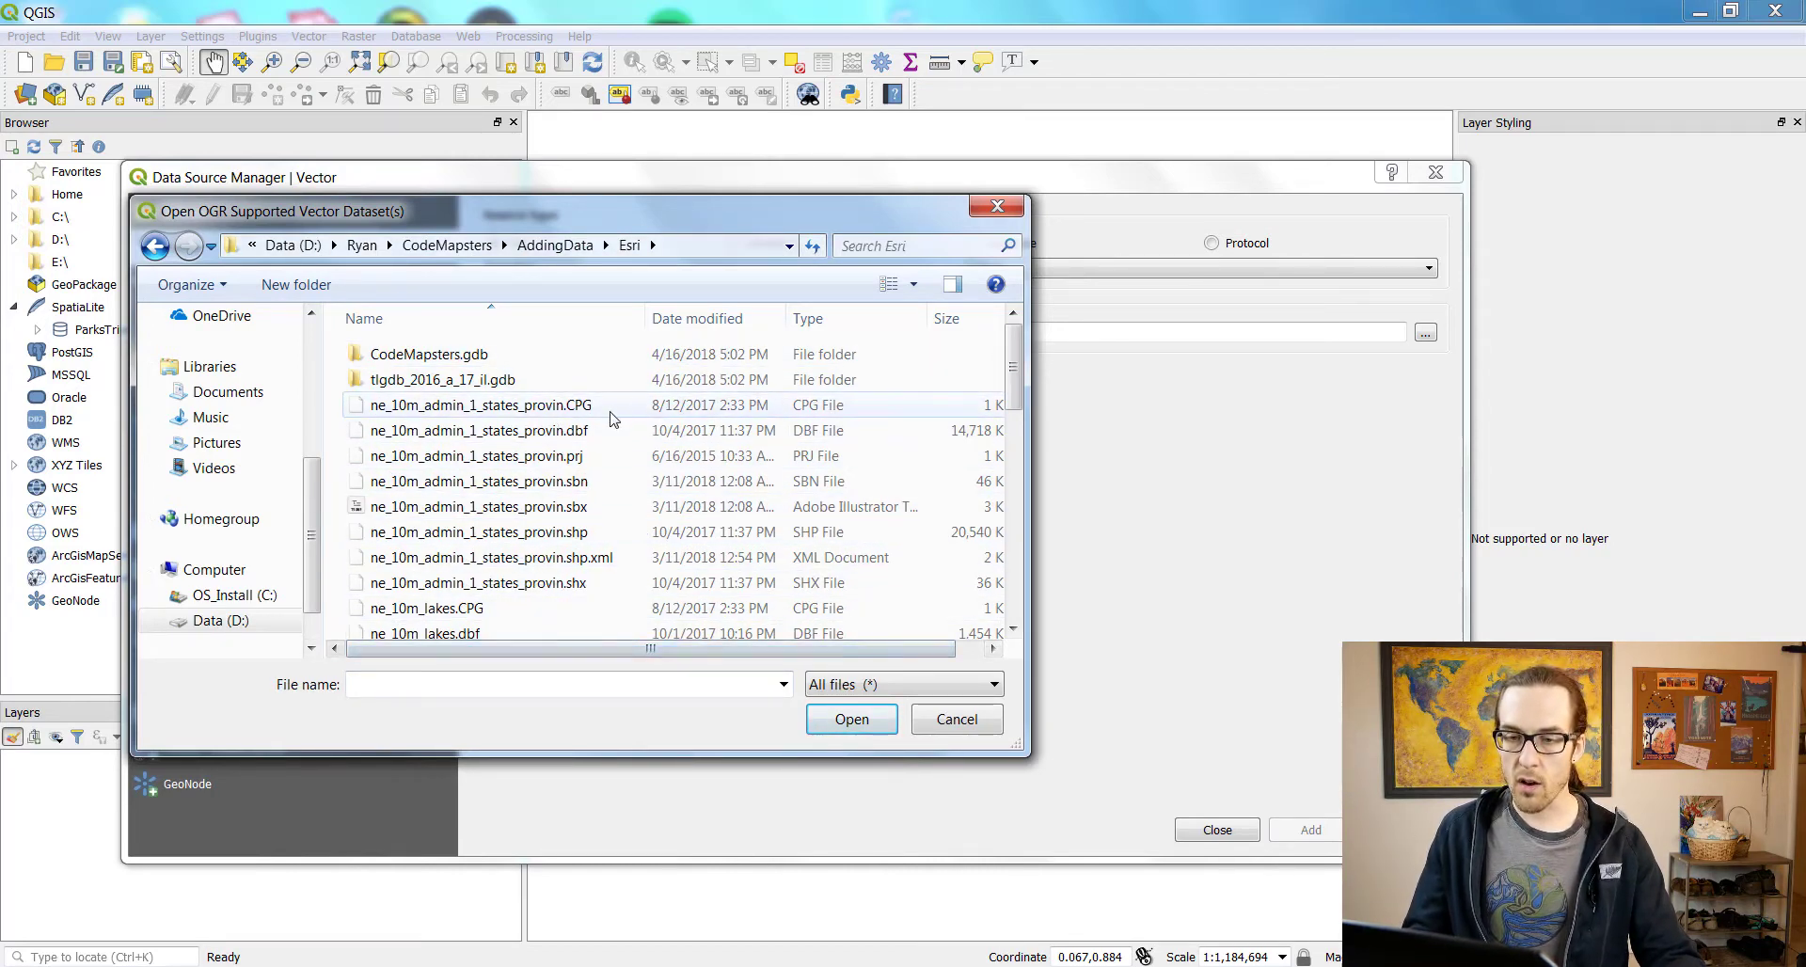
click(912, 686)
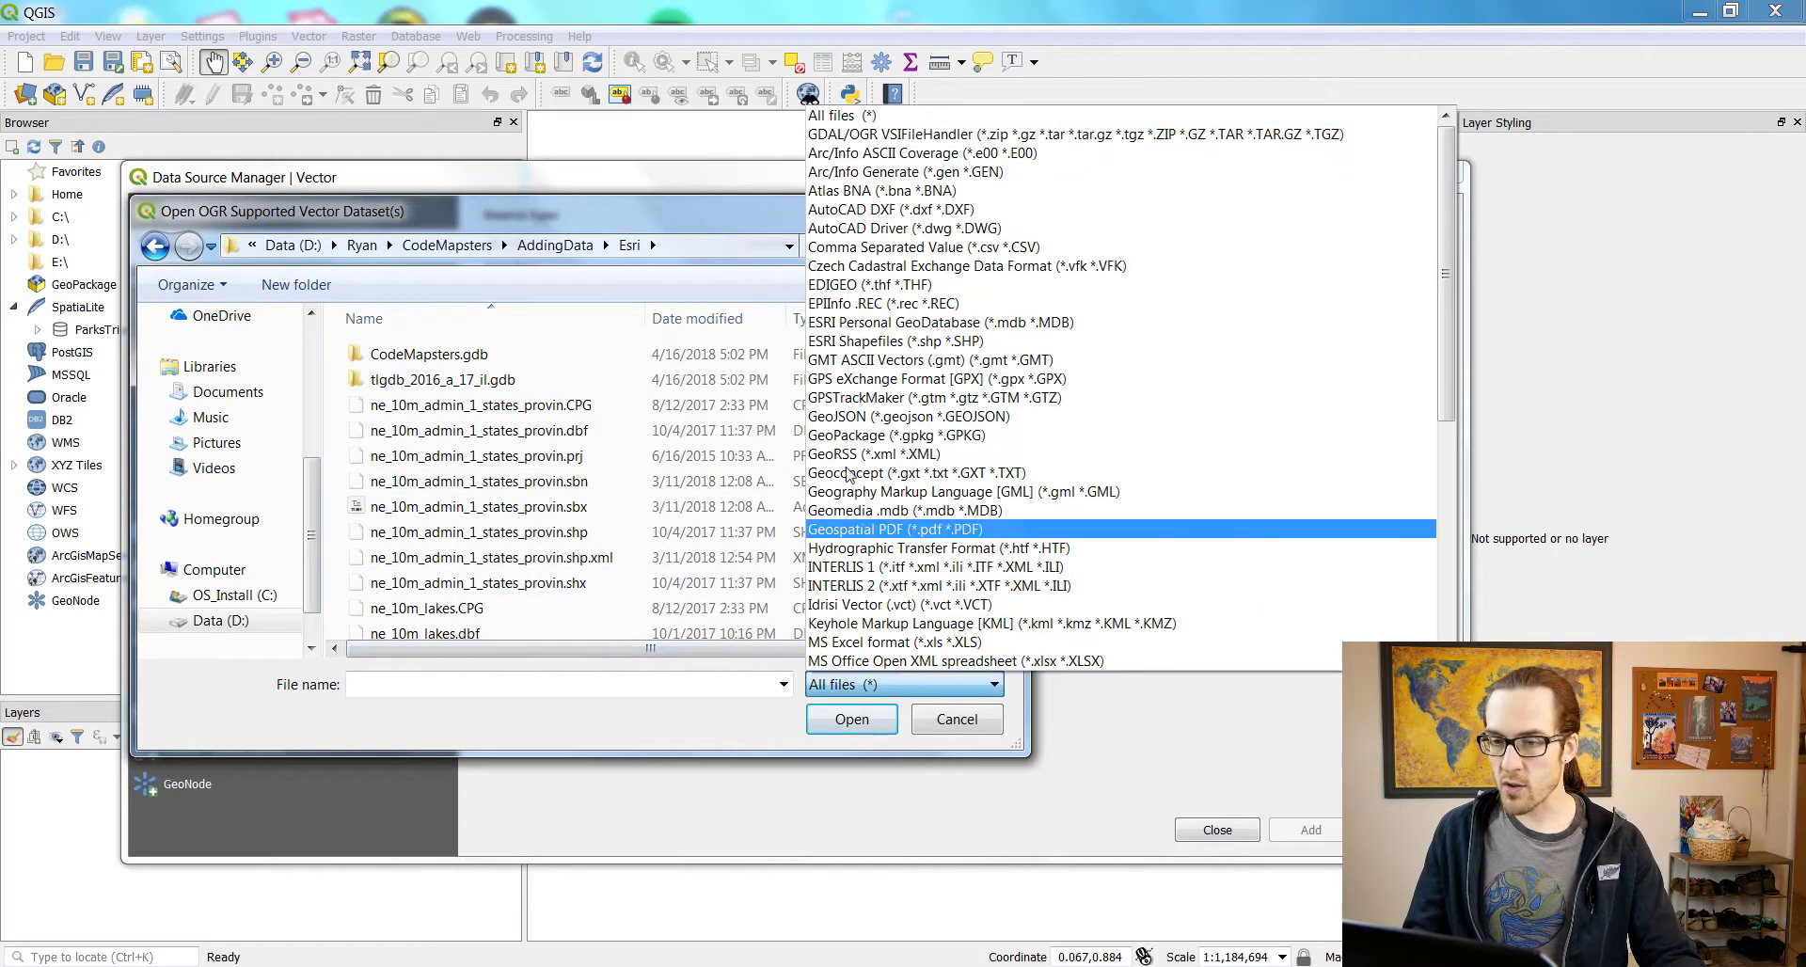
click(893, 343)
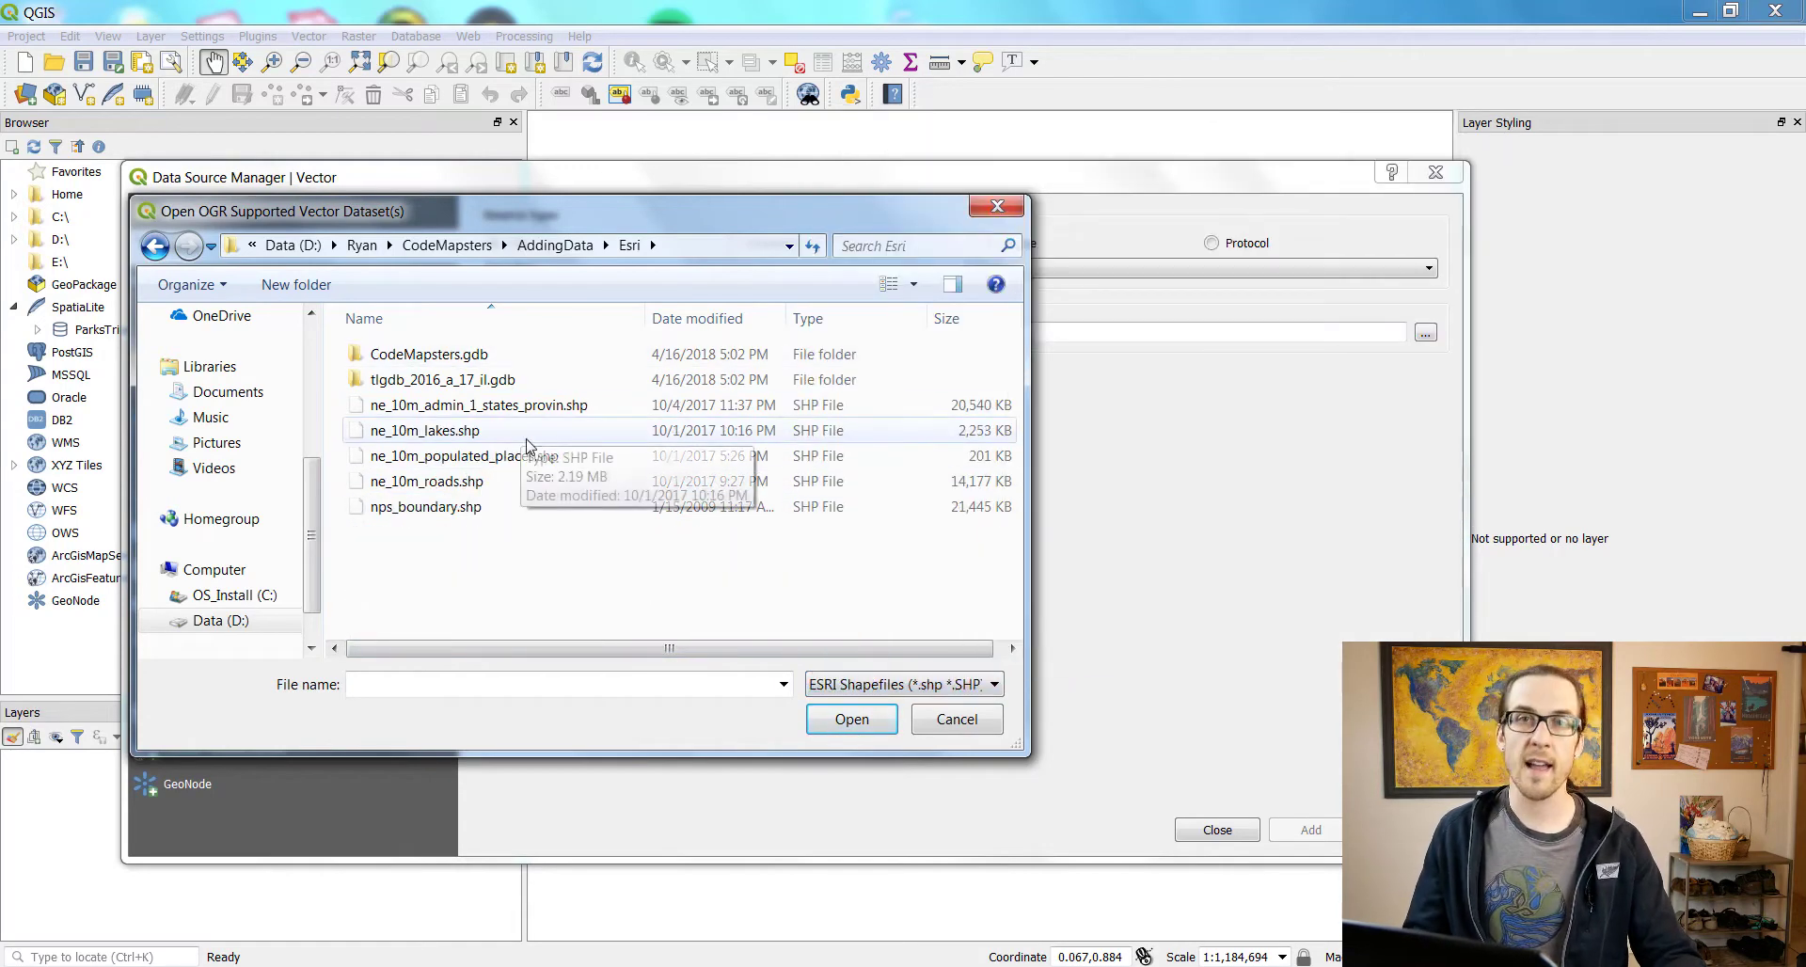
Add all five shapefiles, from ne_10m_admin_1_states_provin.shp through nps_boundary.shp, as vector layers and close the data source manager.
click(526, 405)
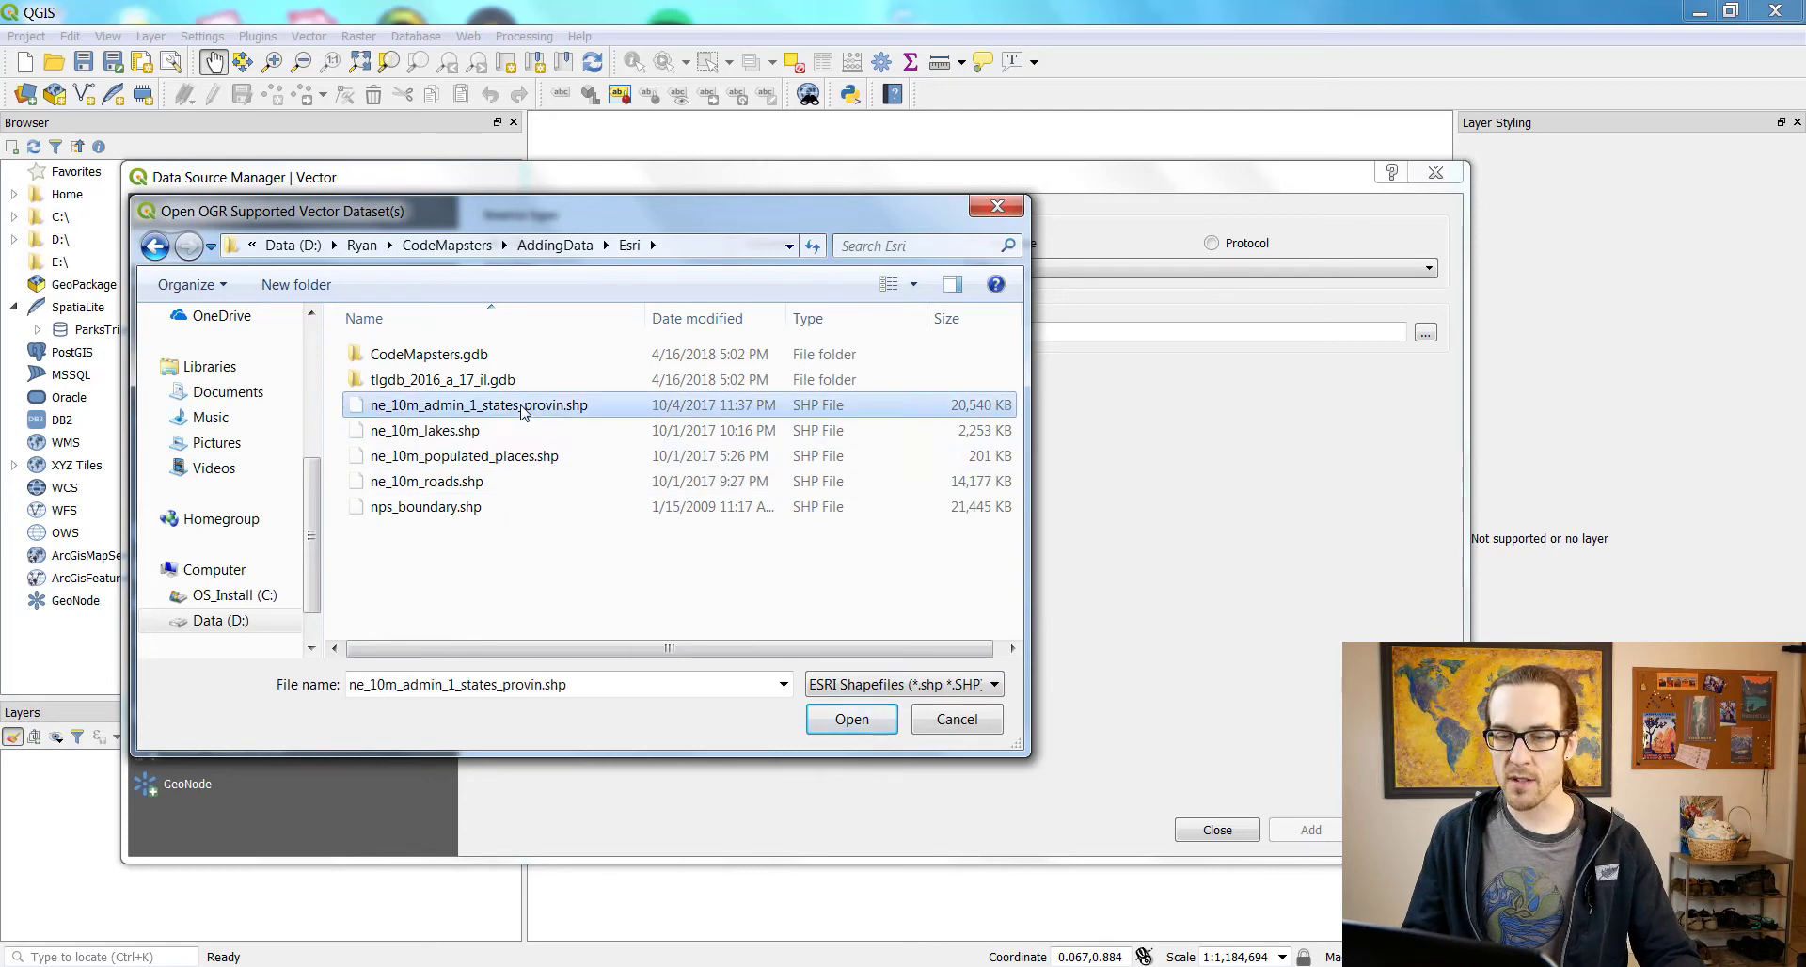
shift+click(481, 508)
click(851, 719)
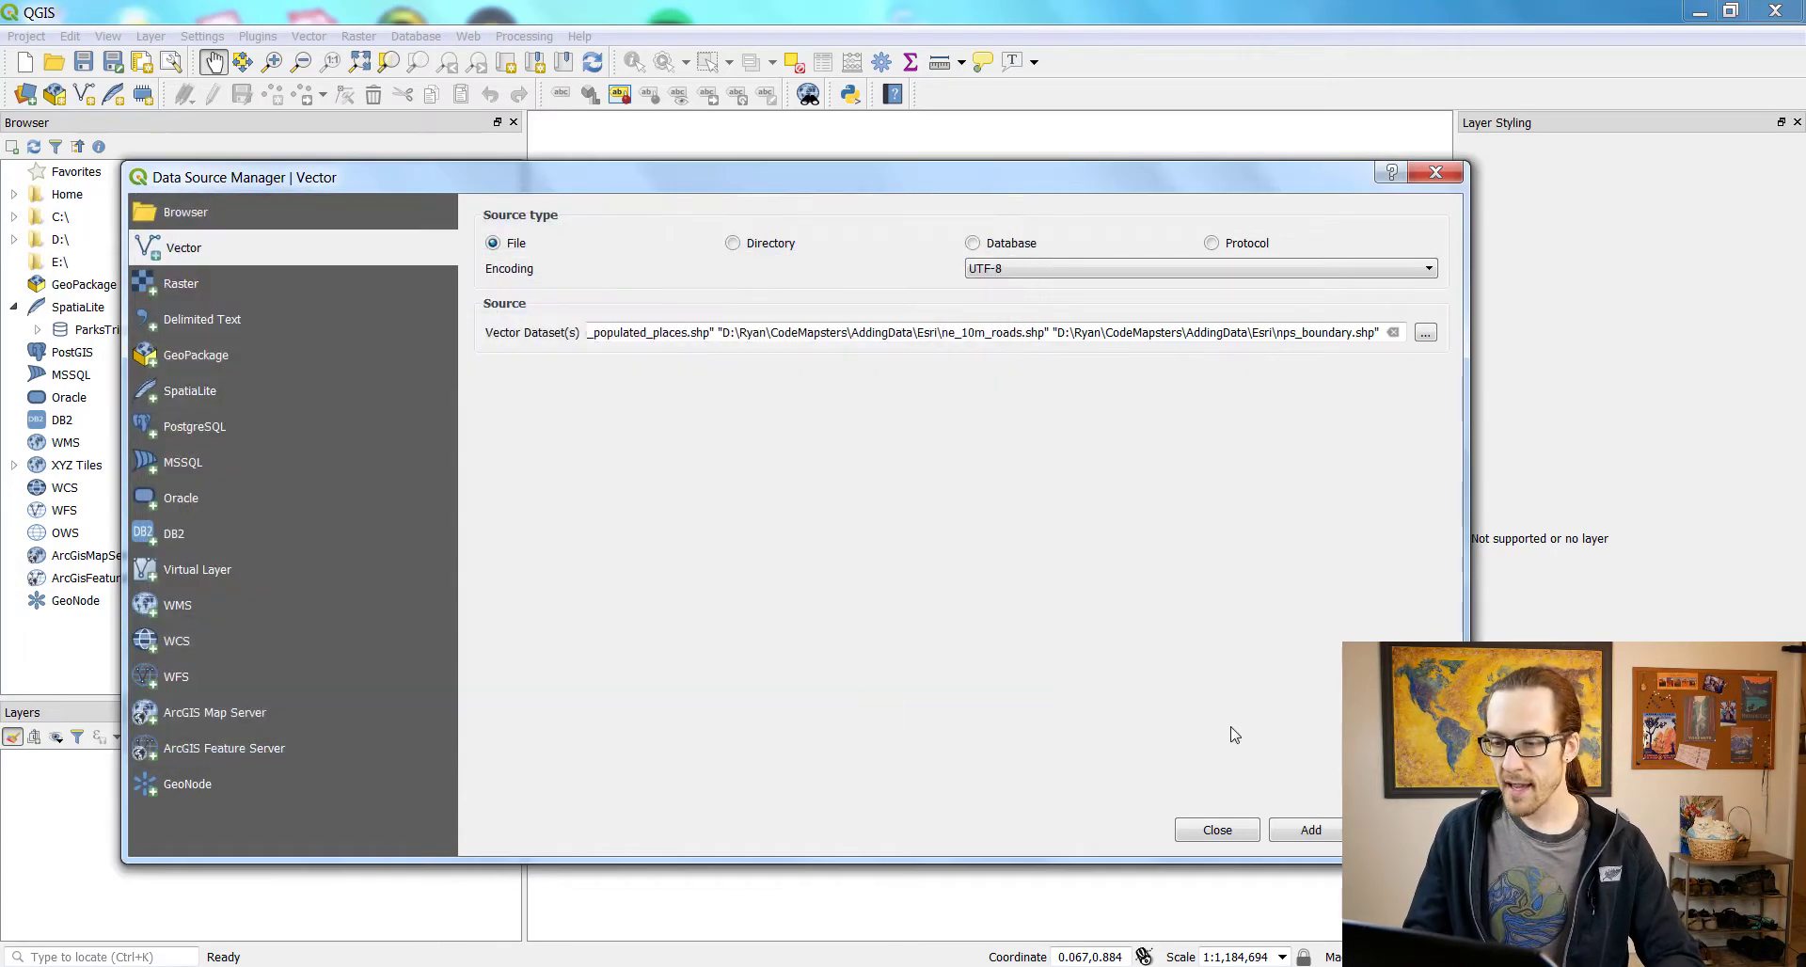
click(1306, 833)
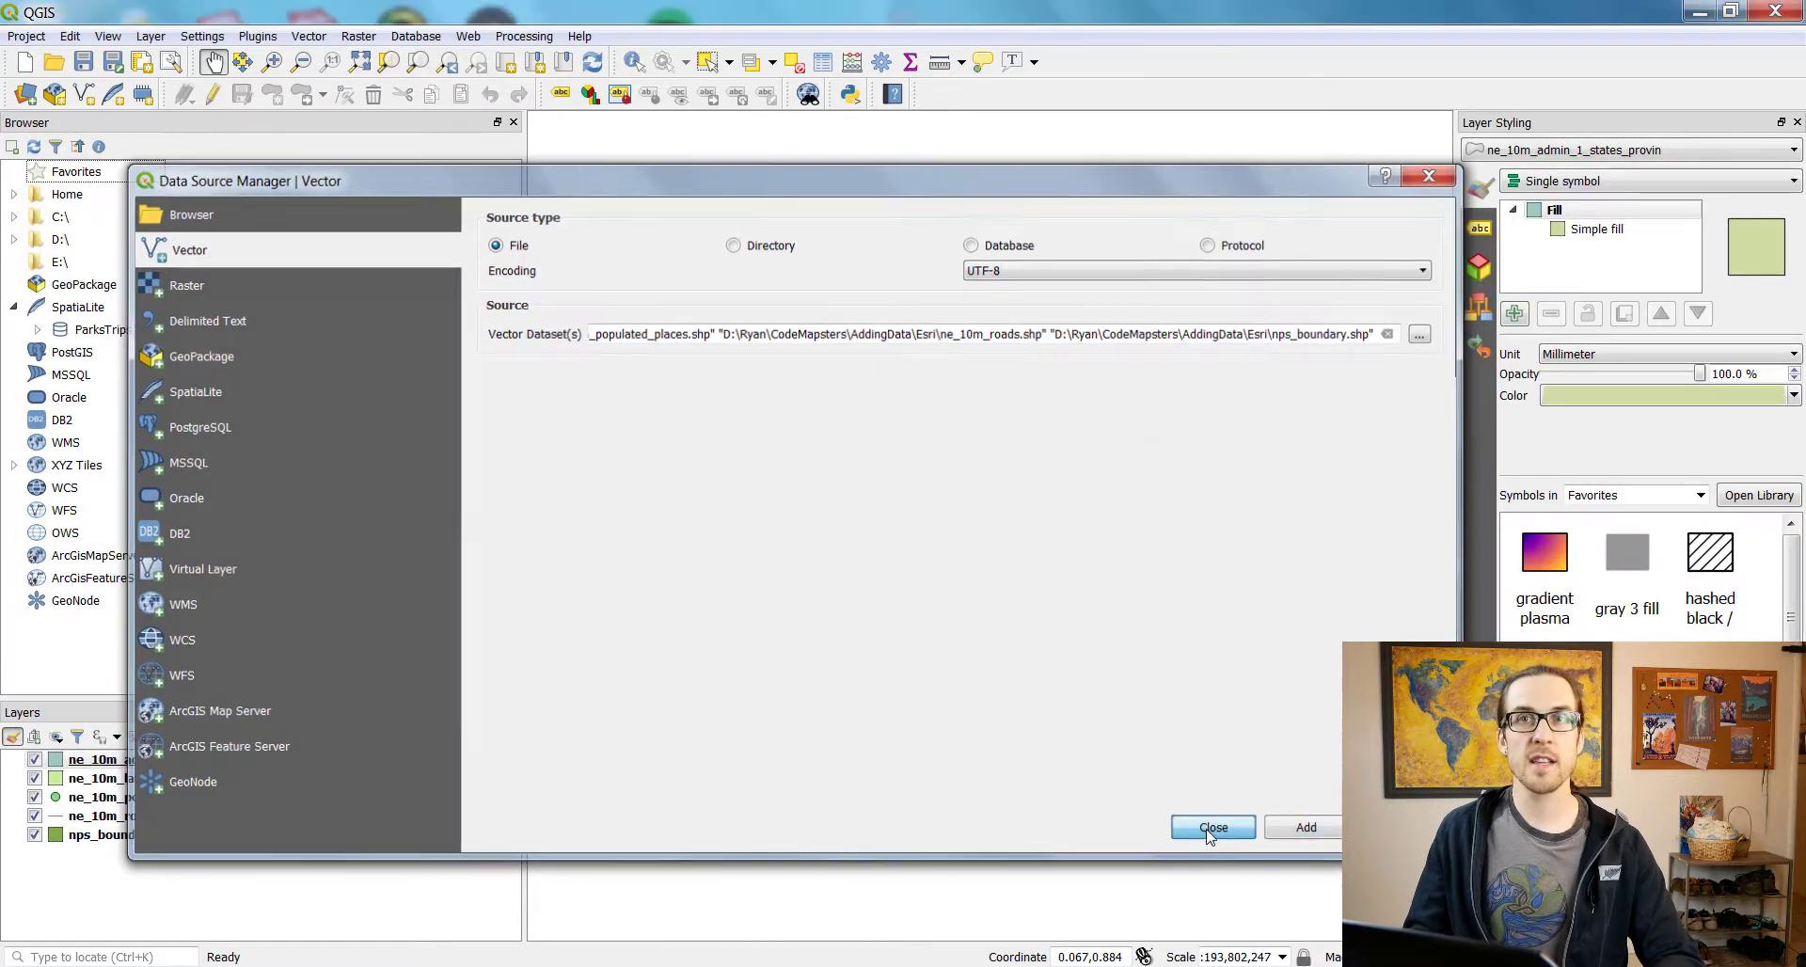
click(1215, 829)
Enlarge the Layers panel and reorder the layers so ne_10m_populated_places is on top, followed by ne_10m_roads above the states layer.
scroll(771, 395, up, 4)
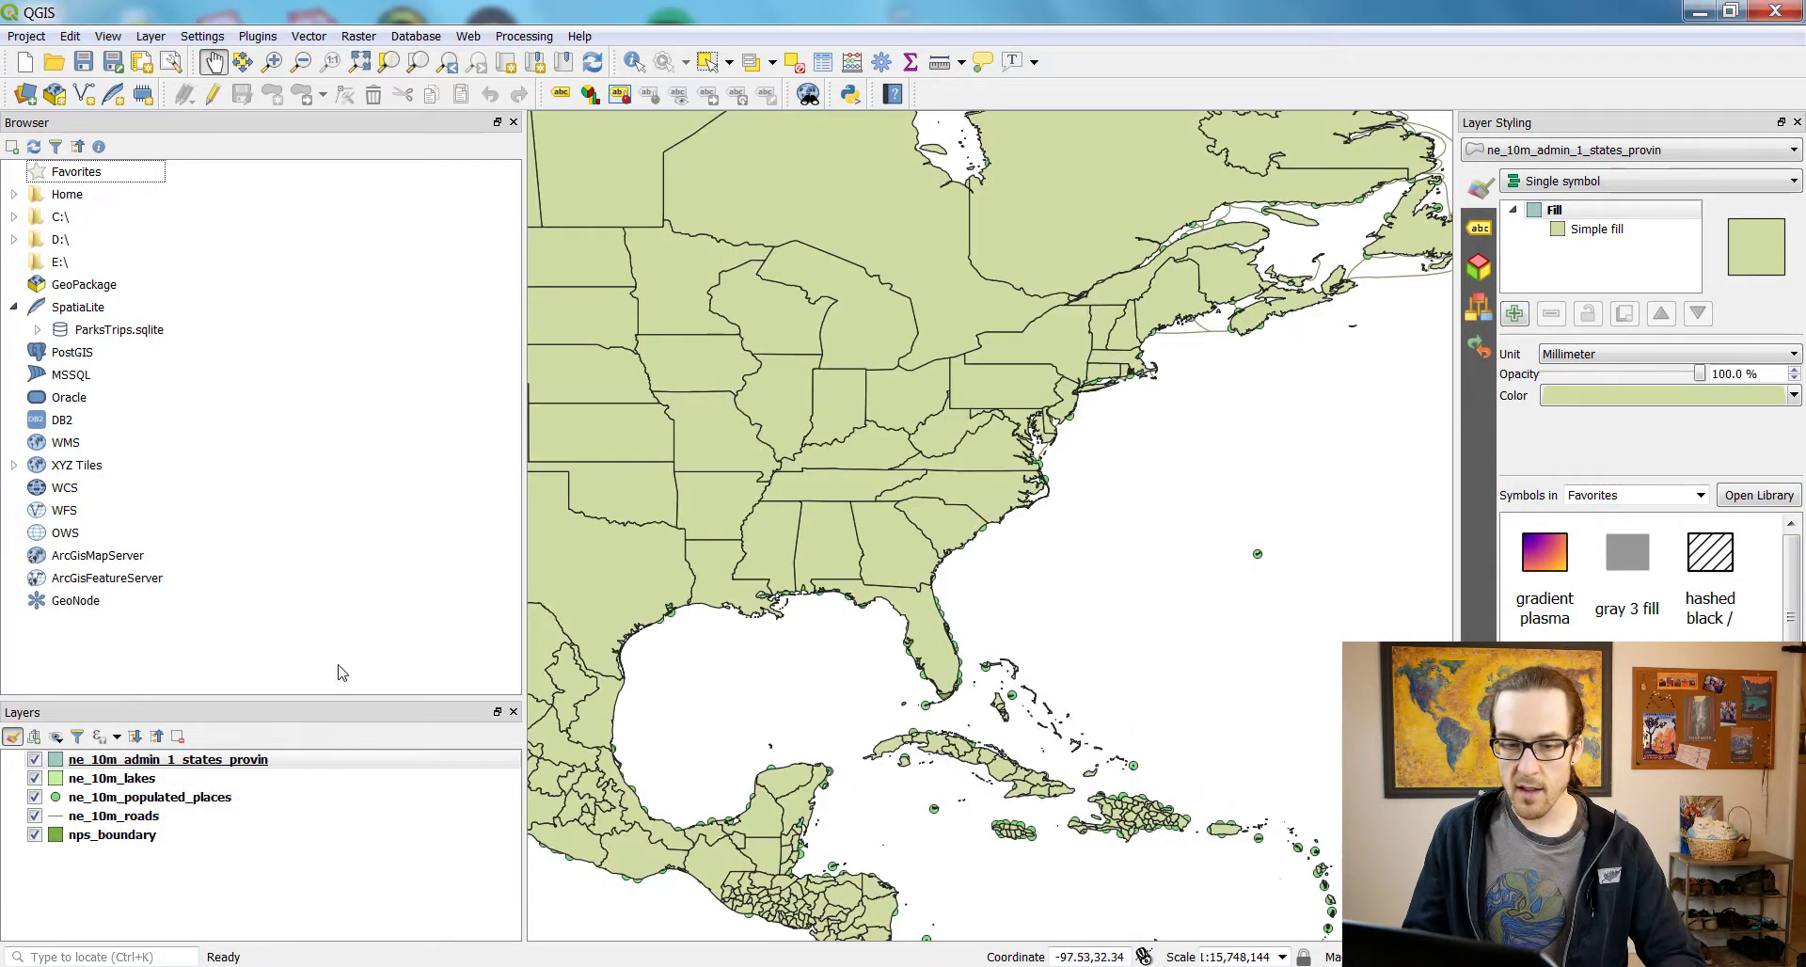
drag(265, 696, 269, 546)
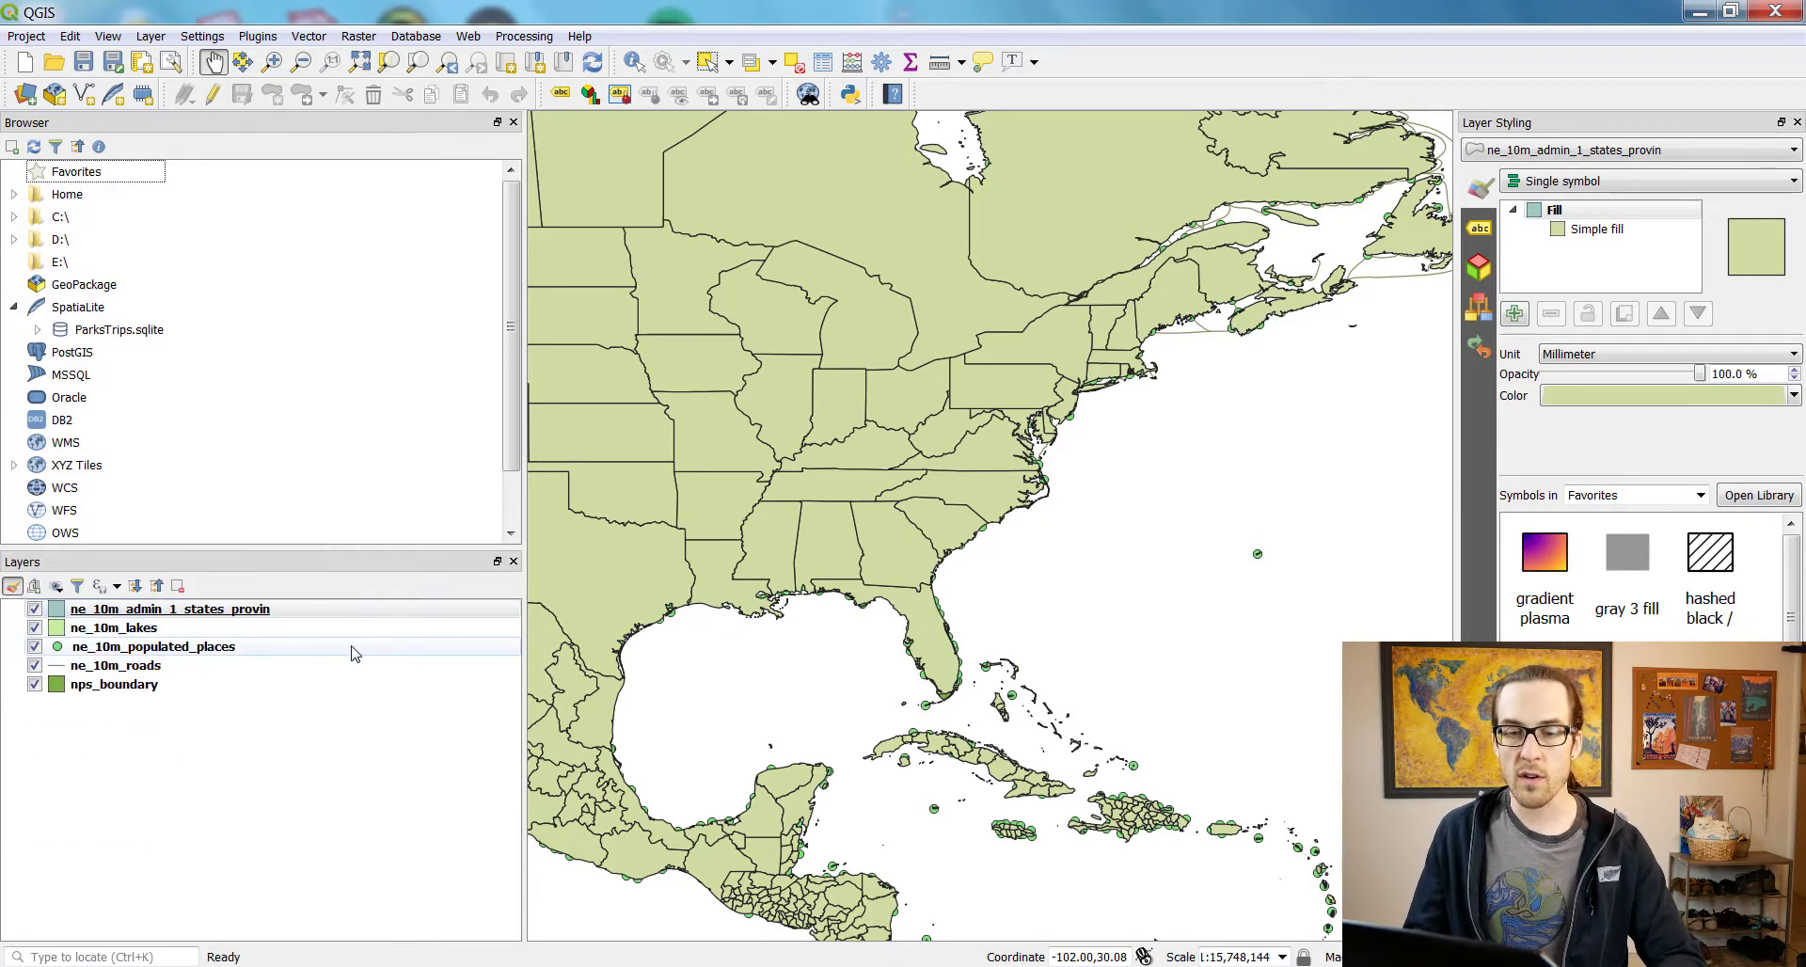
drag(292, 649, 287, 611)
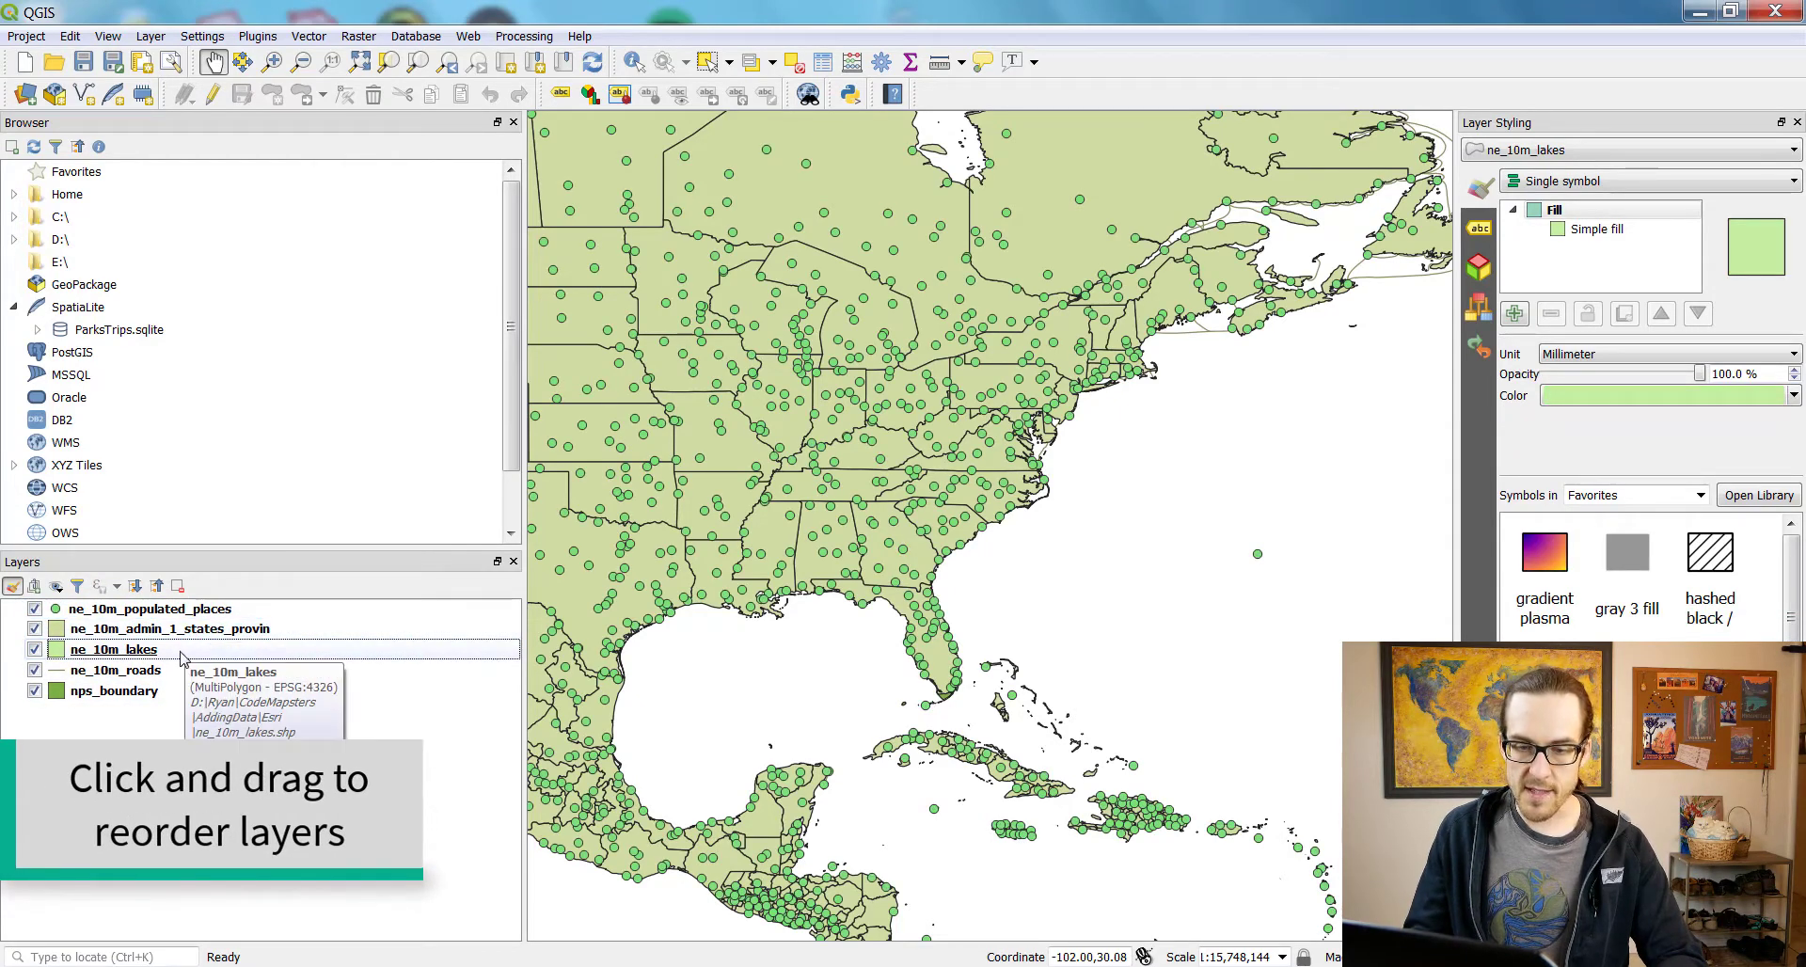
drag(193, 670, 191, 629)
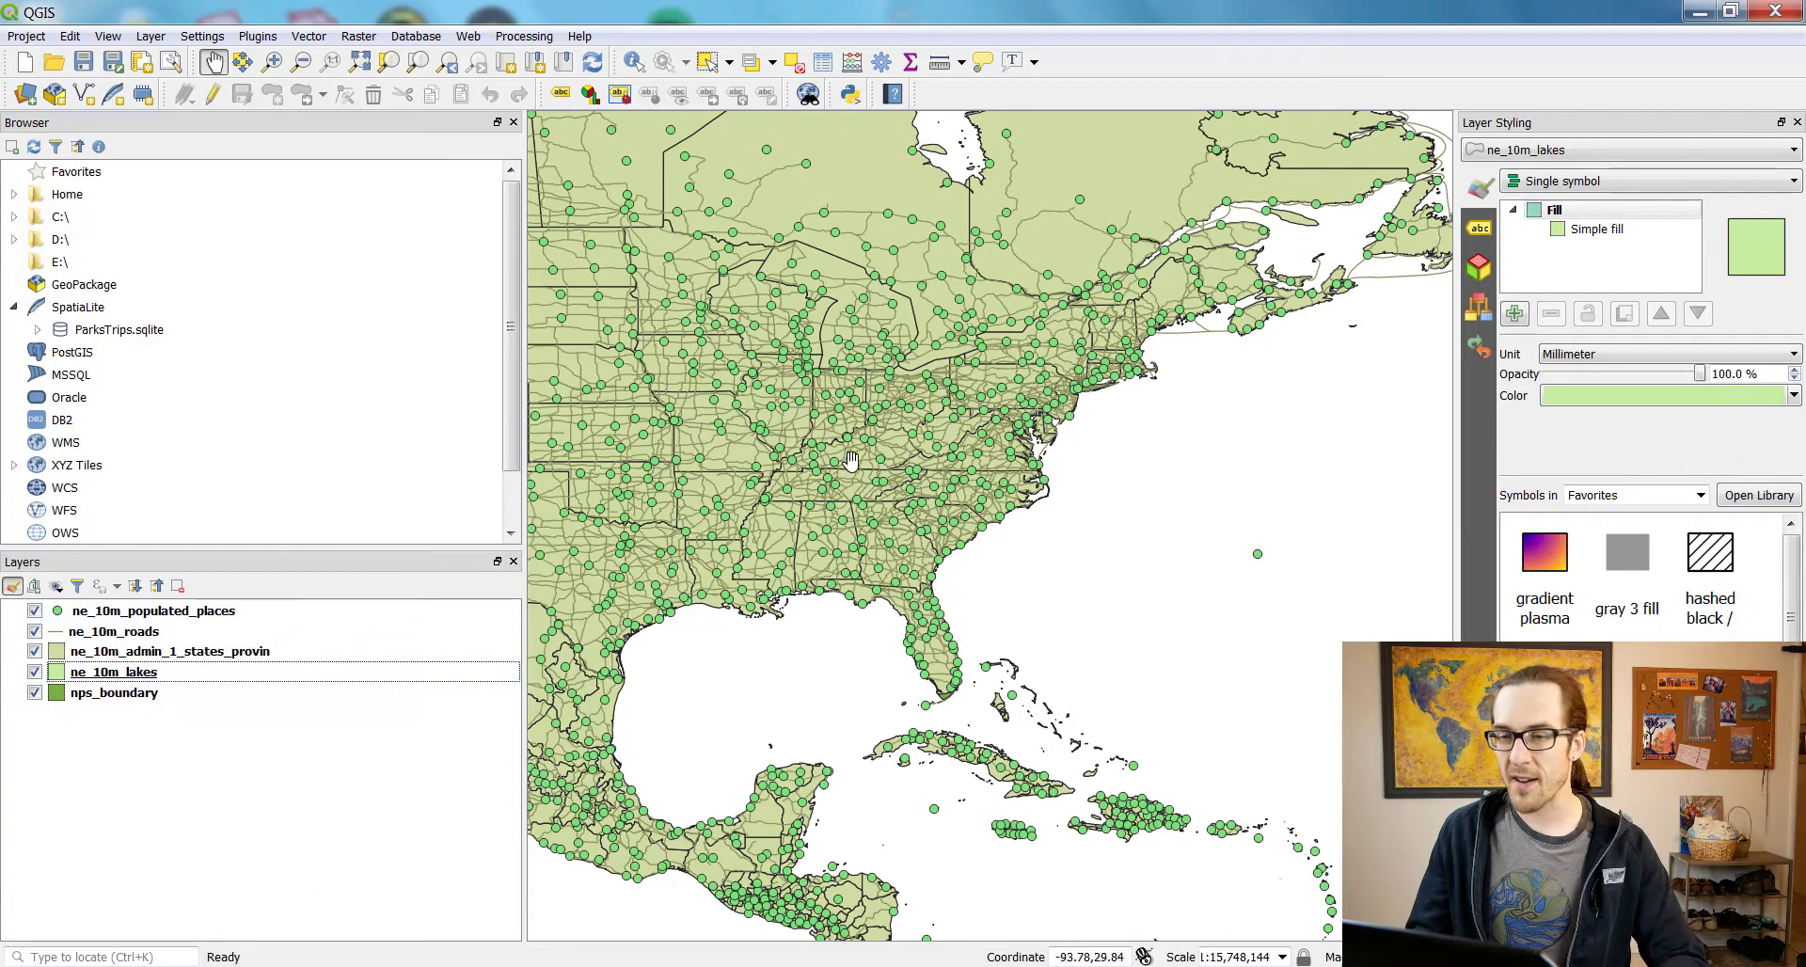
Examine the populated places, roads and states layers over the eastern United States and across the other continents.
scroll(870, 329, up, 1)
drag(972, 326, 901, 442)
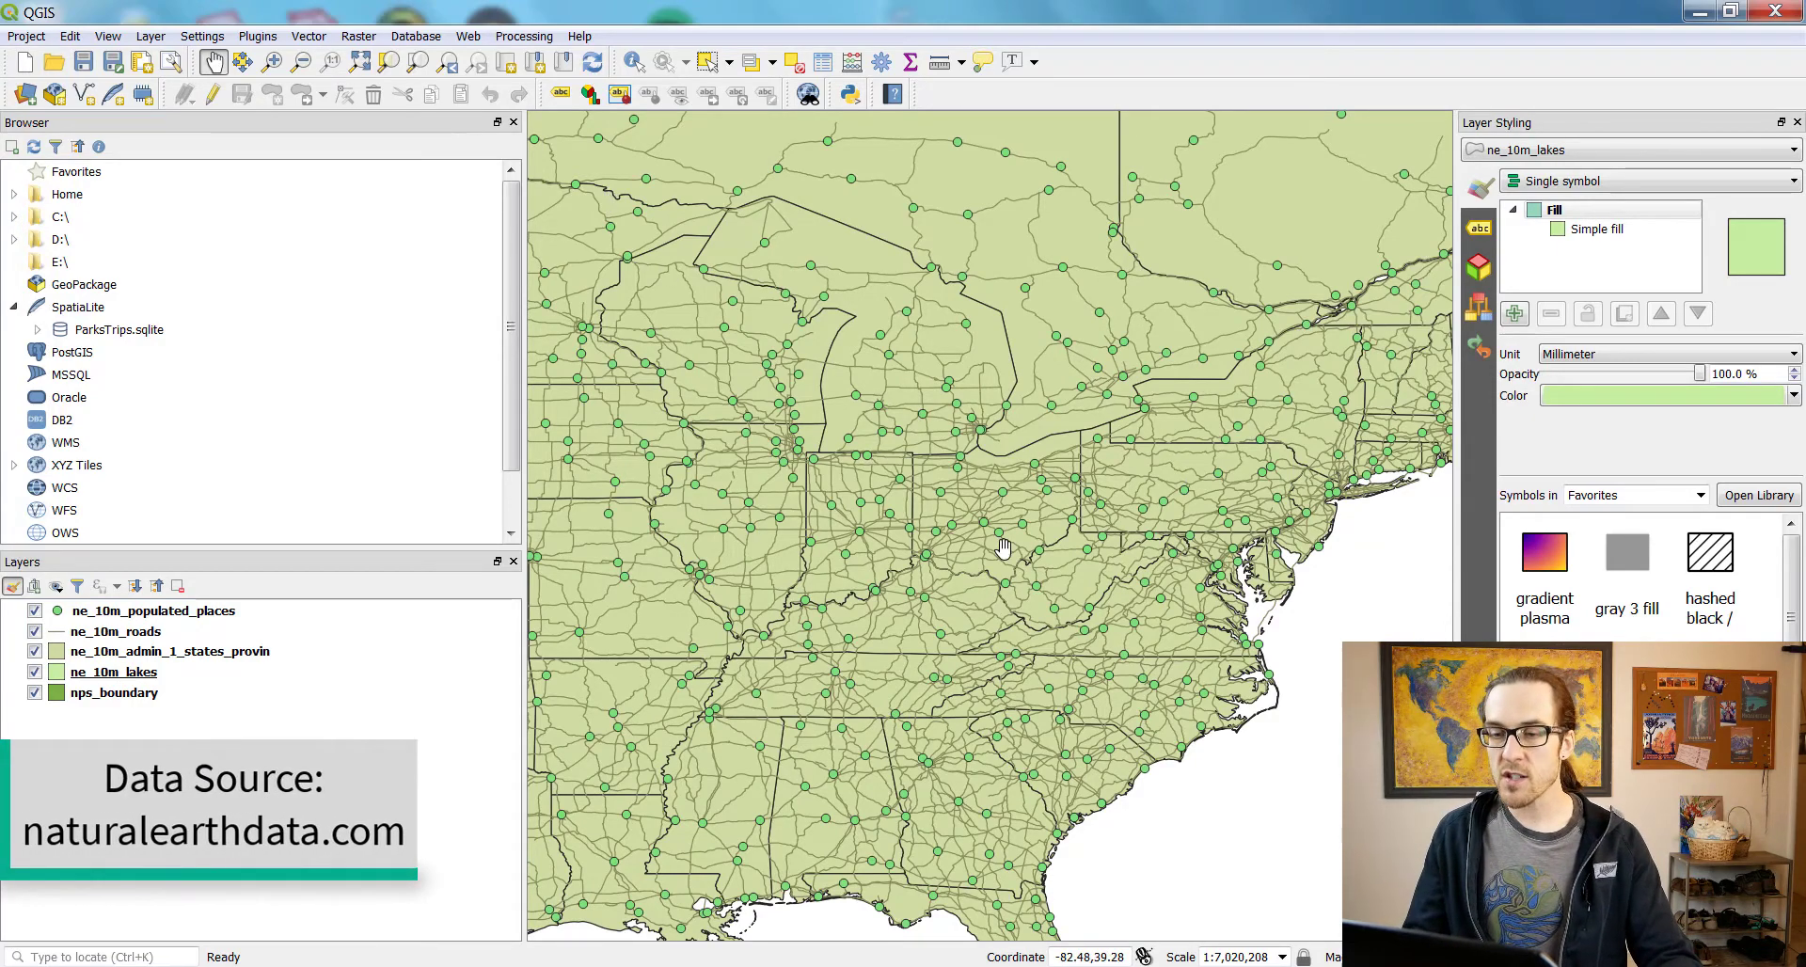
scroll(1003, 548, down, 3)
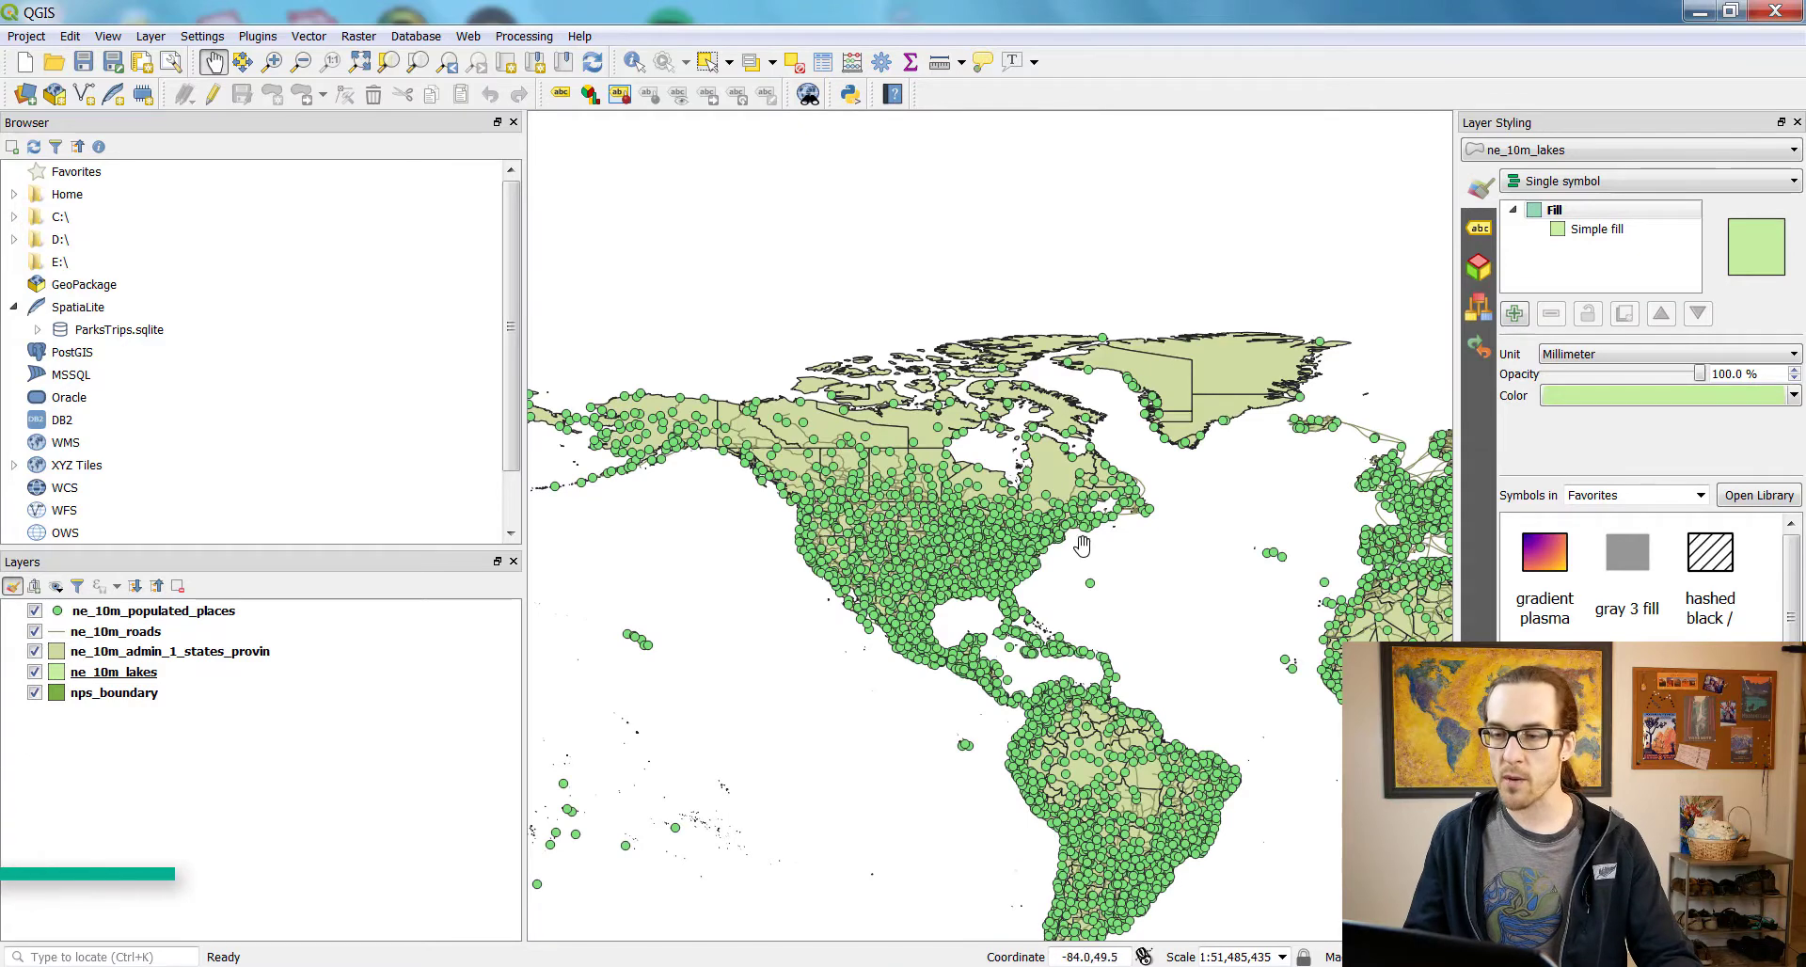
drag(1060, 529, 839, 431)
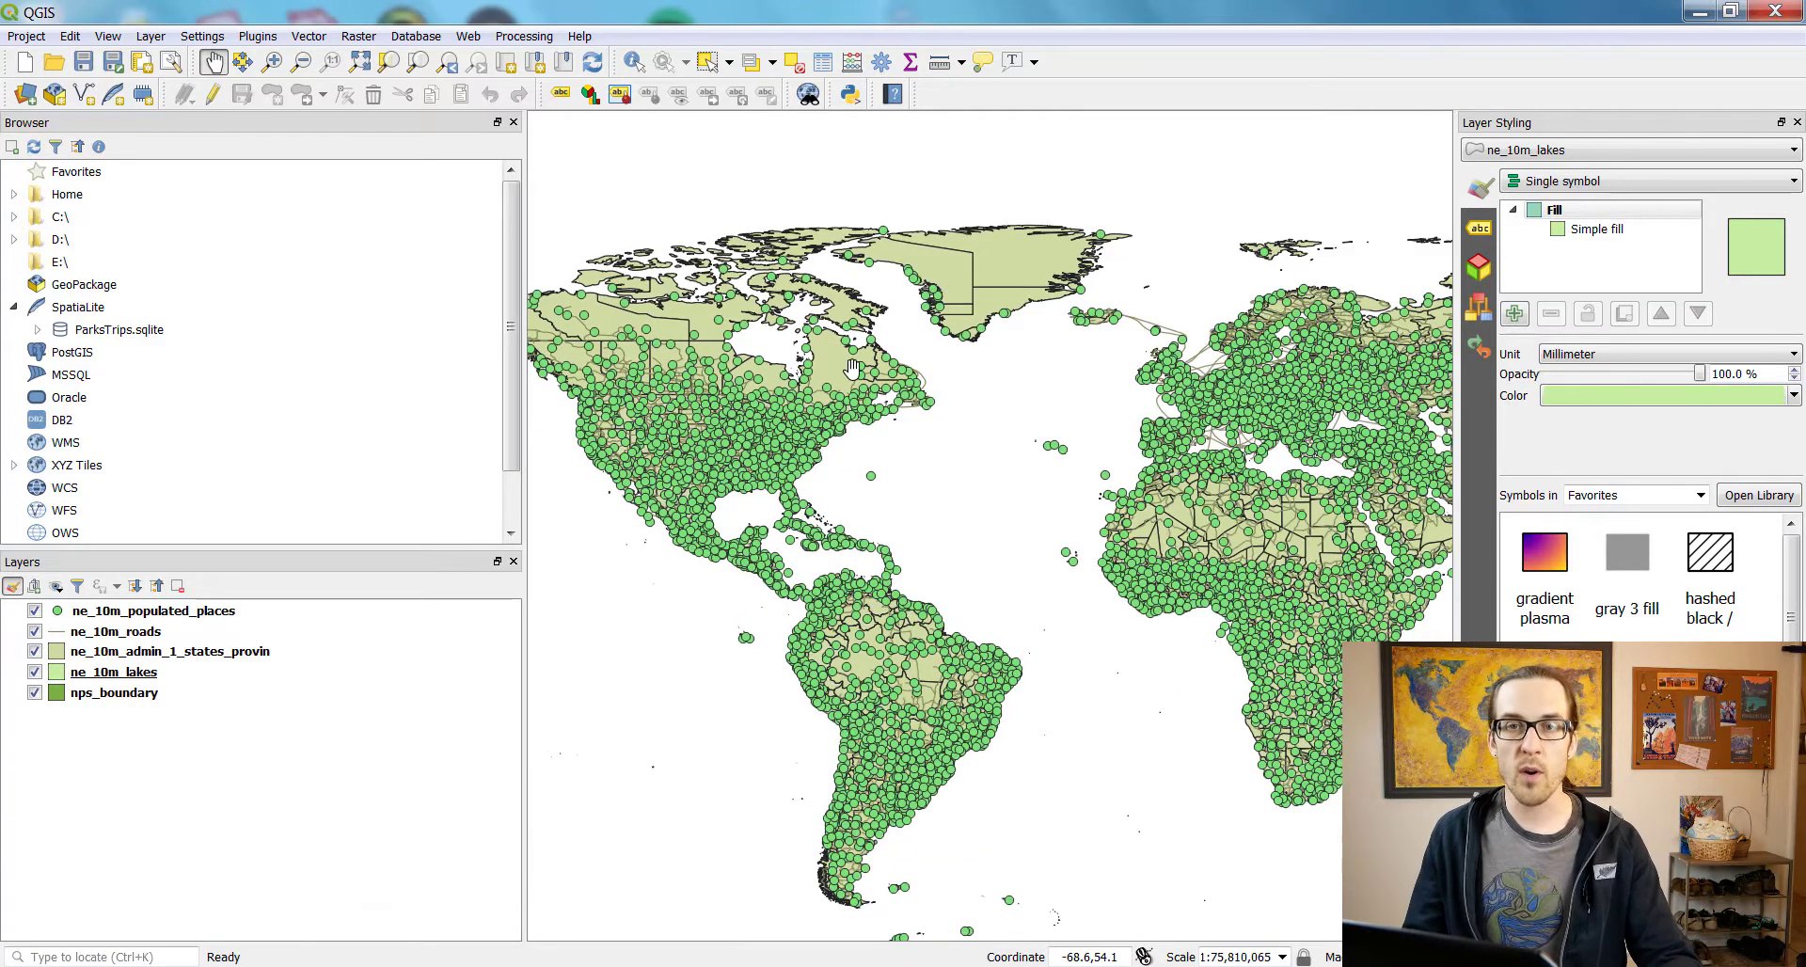
drag(1116, 438, 912, 382)
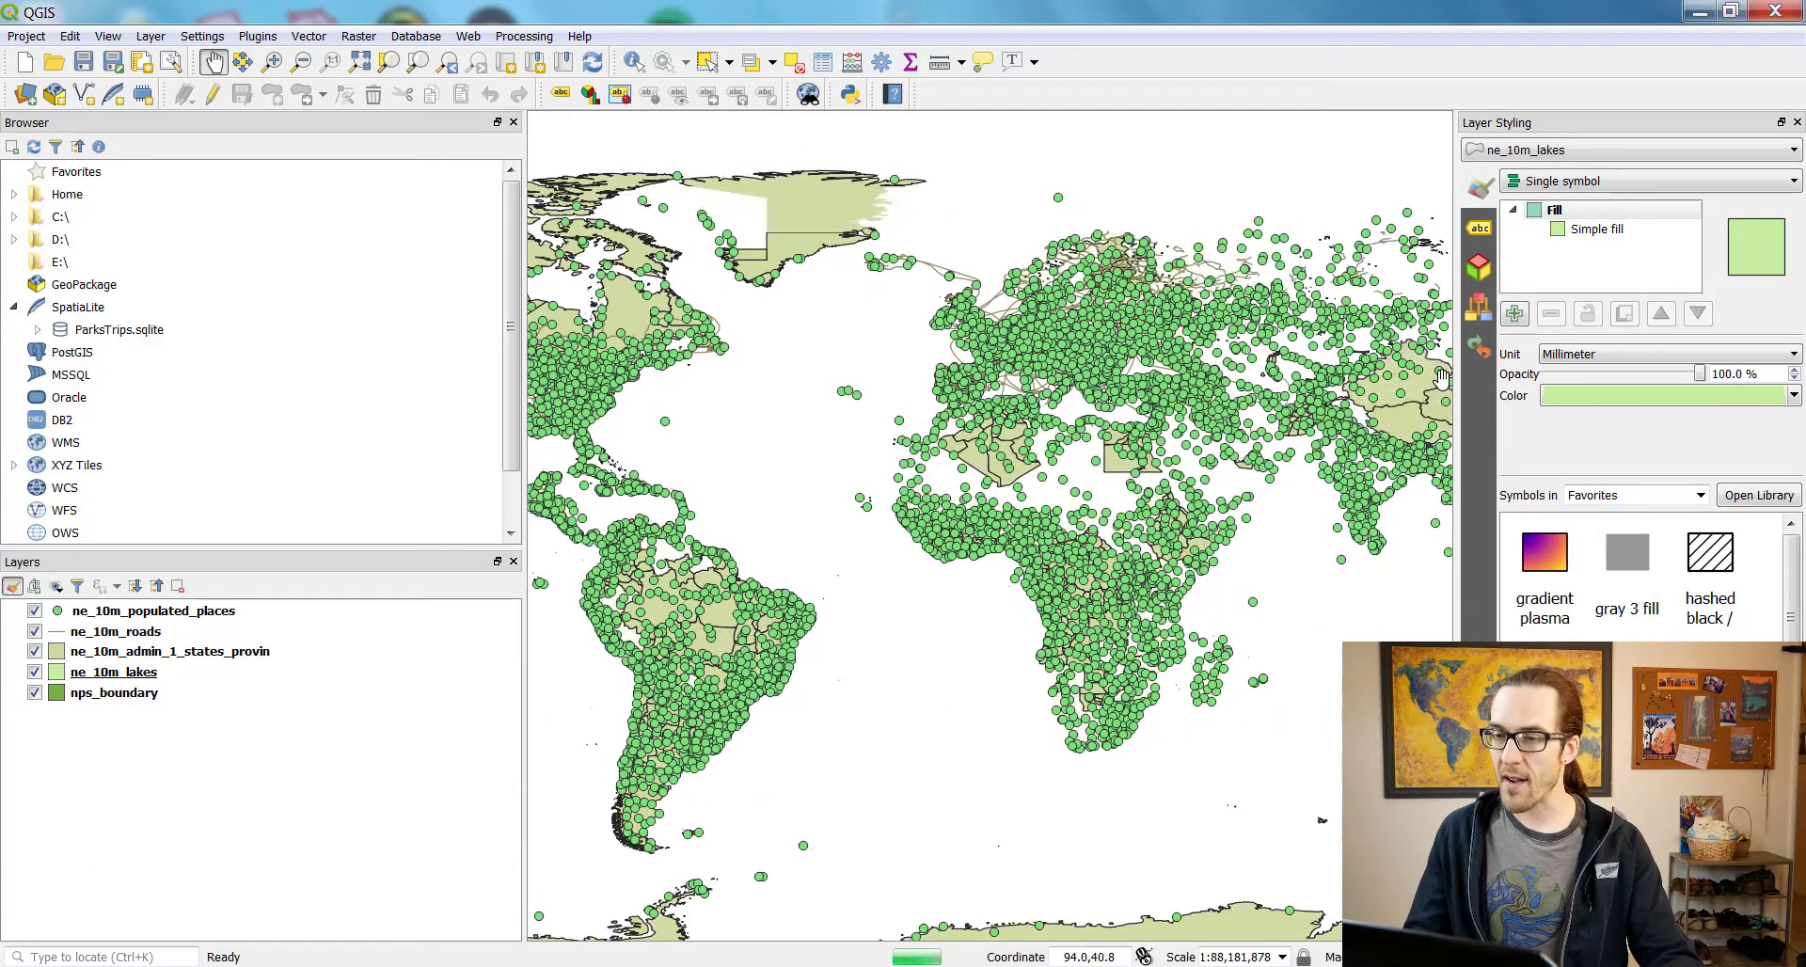
drag(557, 362, 858, 414)
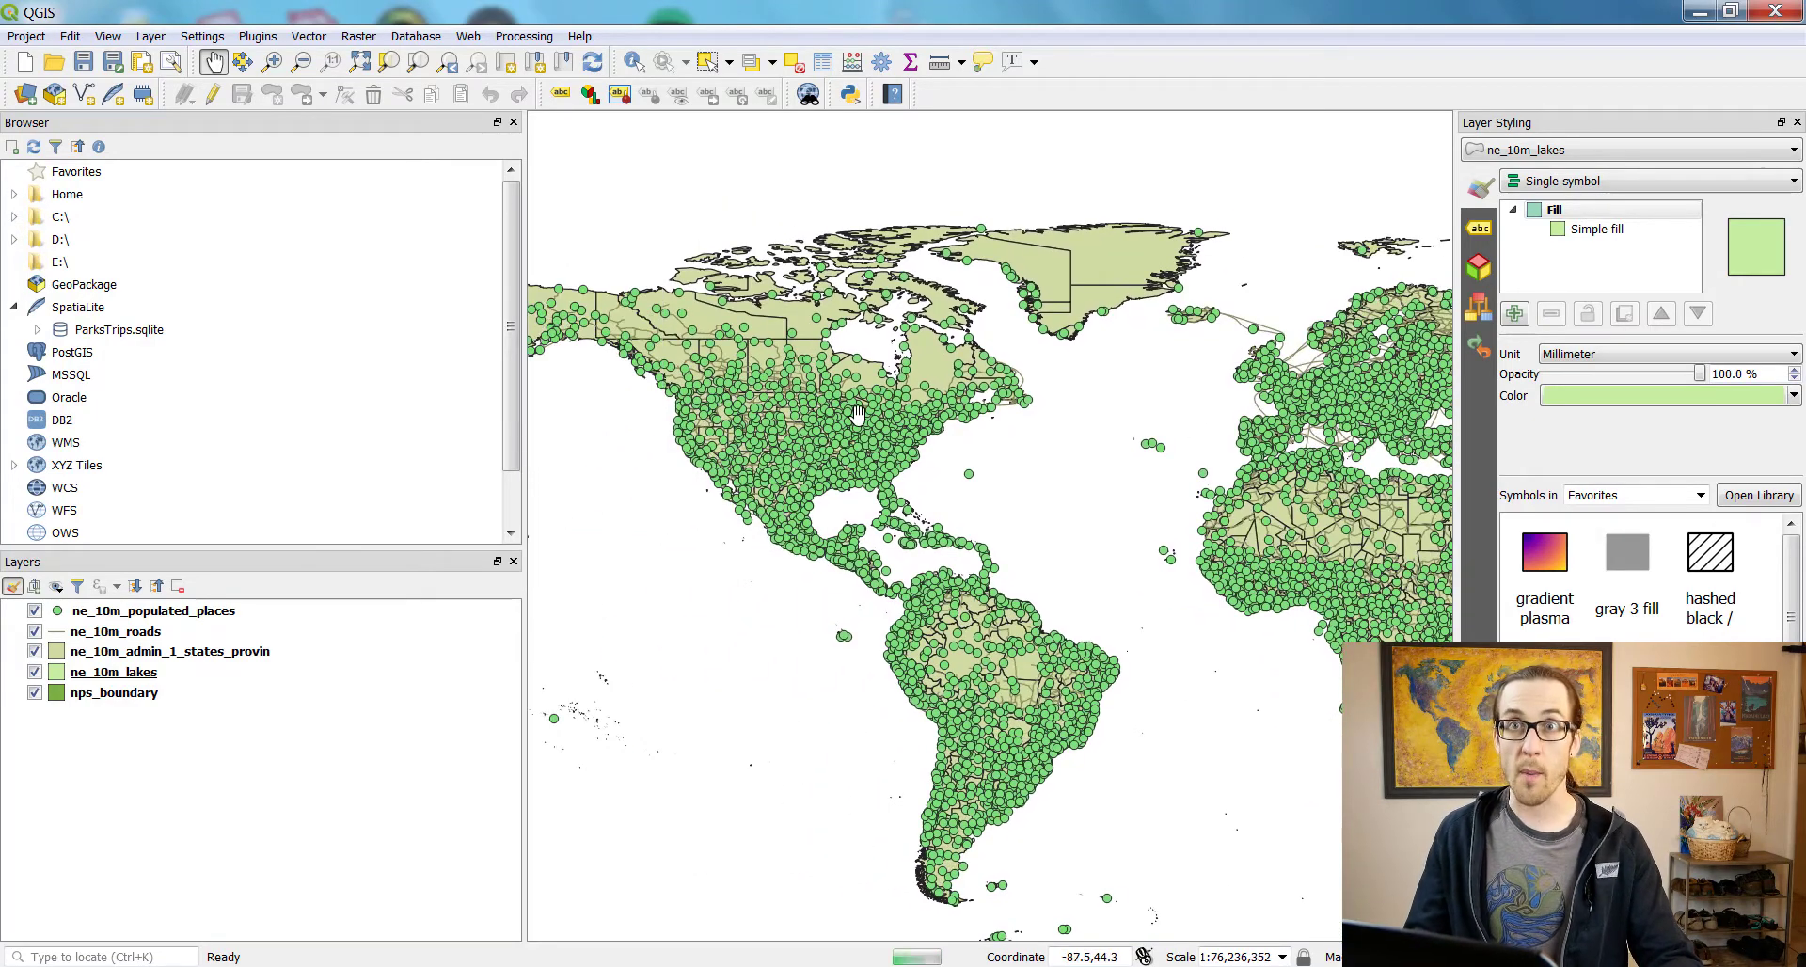
scroll(858, 413, up, 3)
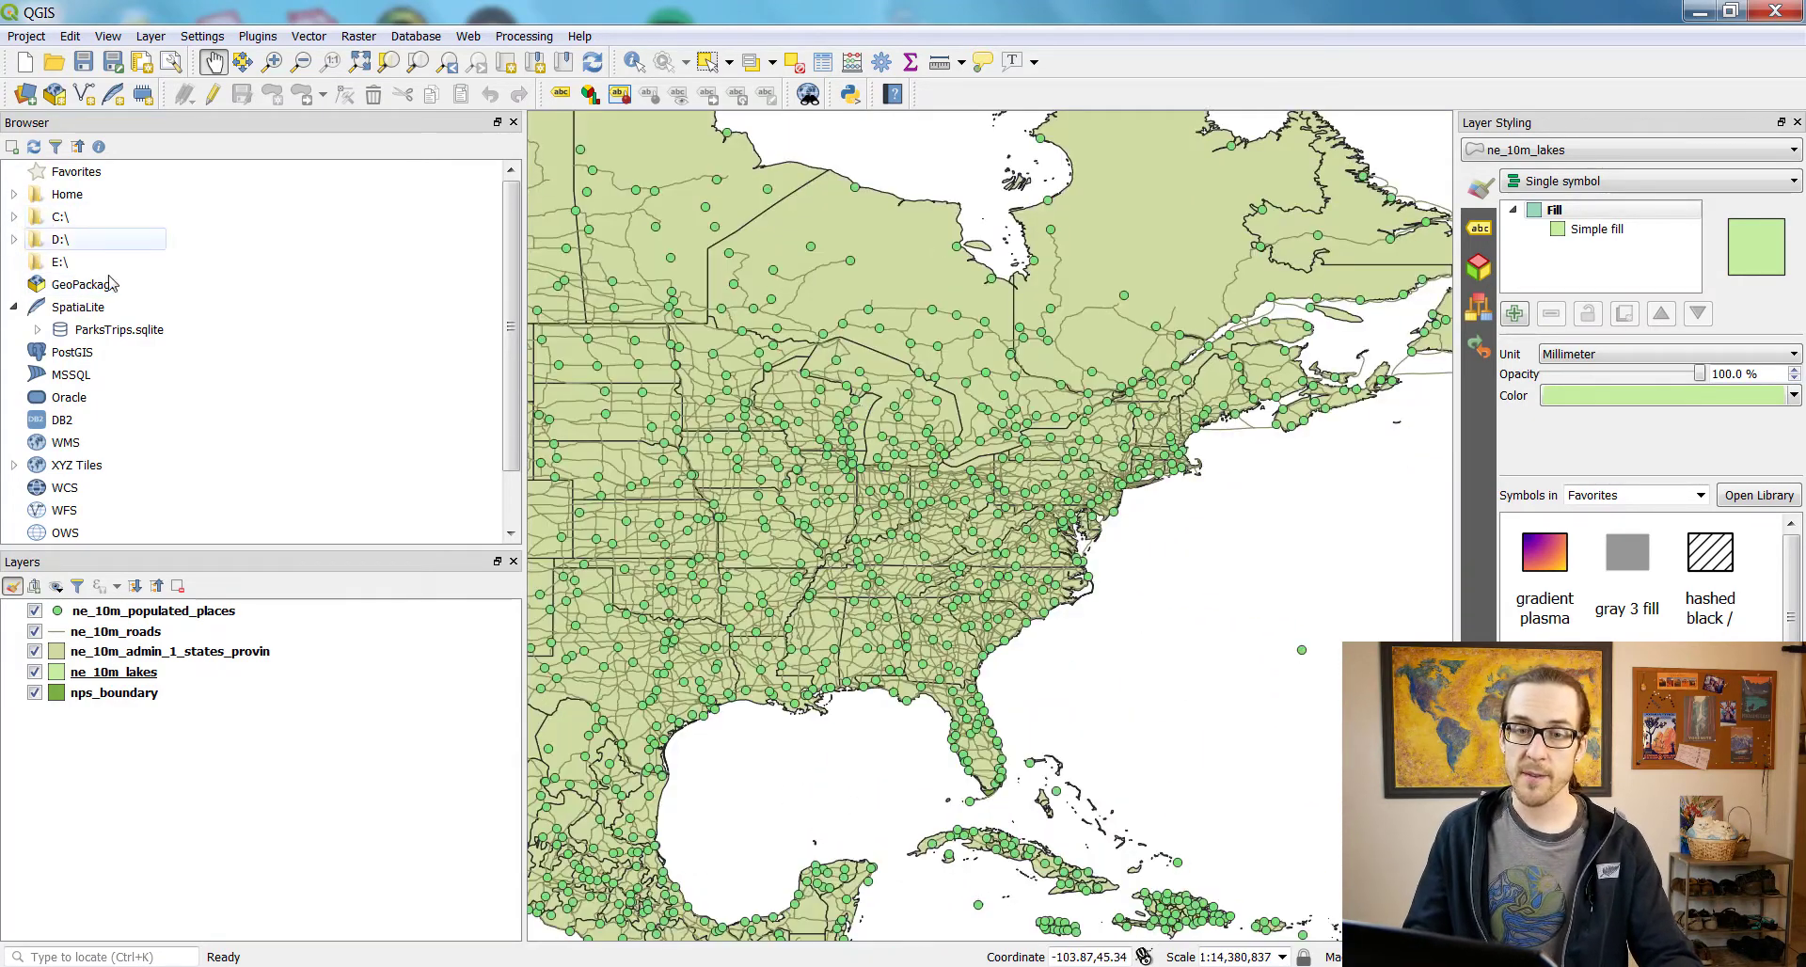
Remove all five layers, from ne_10m_populated_places through nps_boundary, from the project.
click(153, 610)
shift+click(114, 692)
click(178, 585)
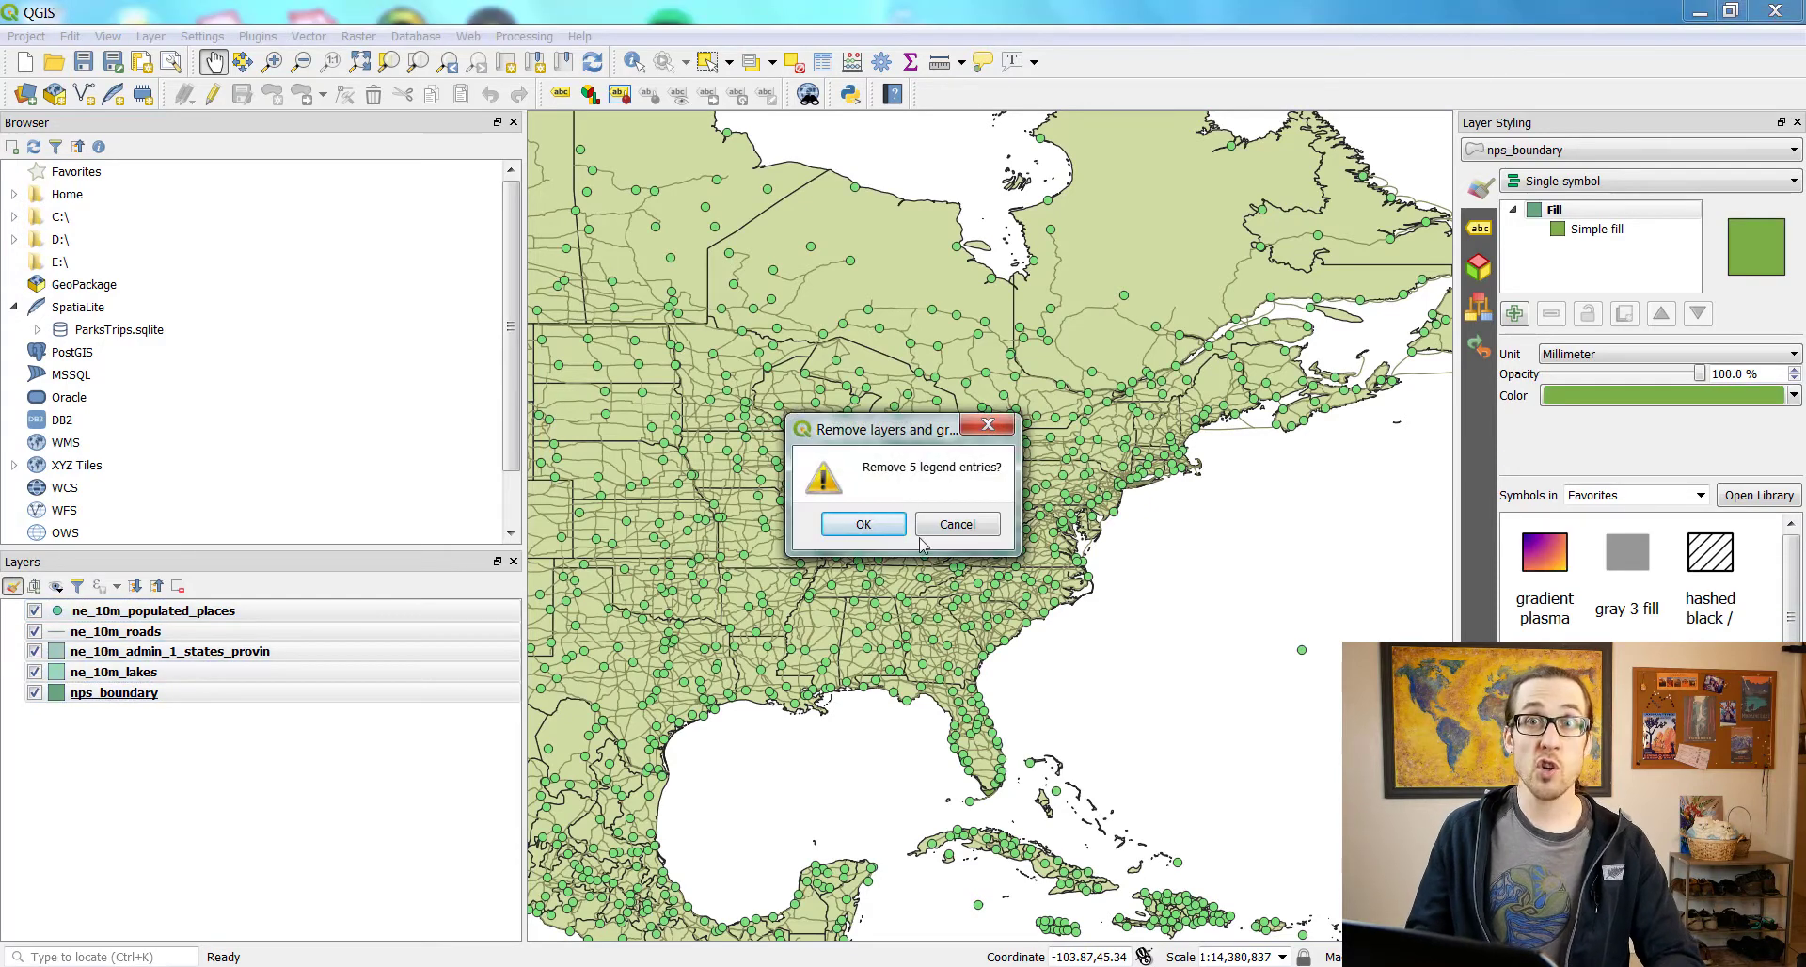
click(862, 525)
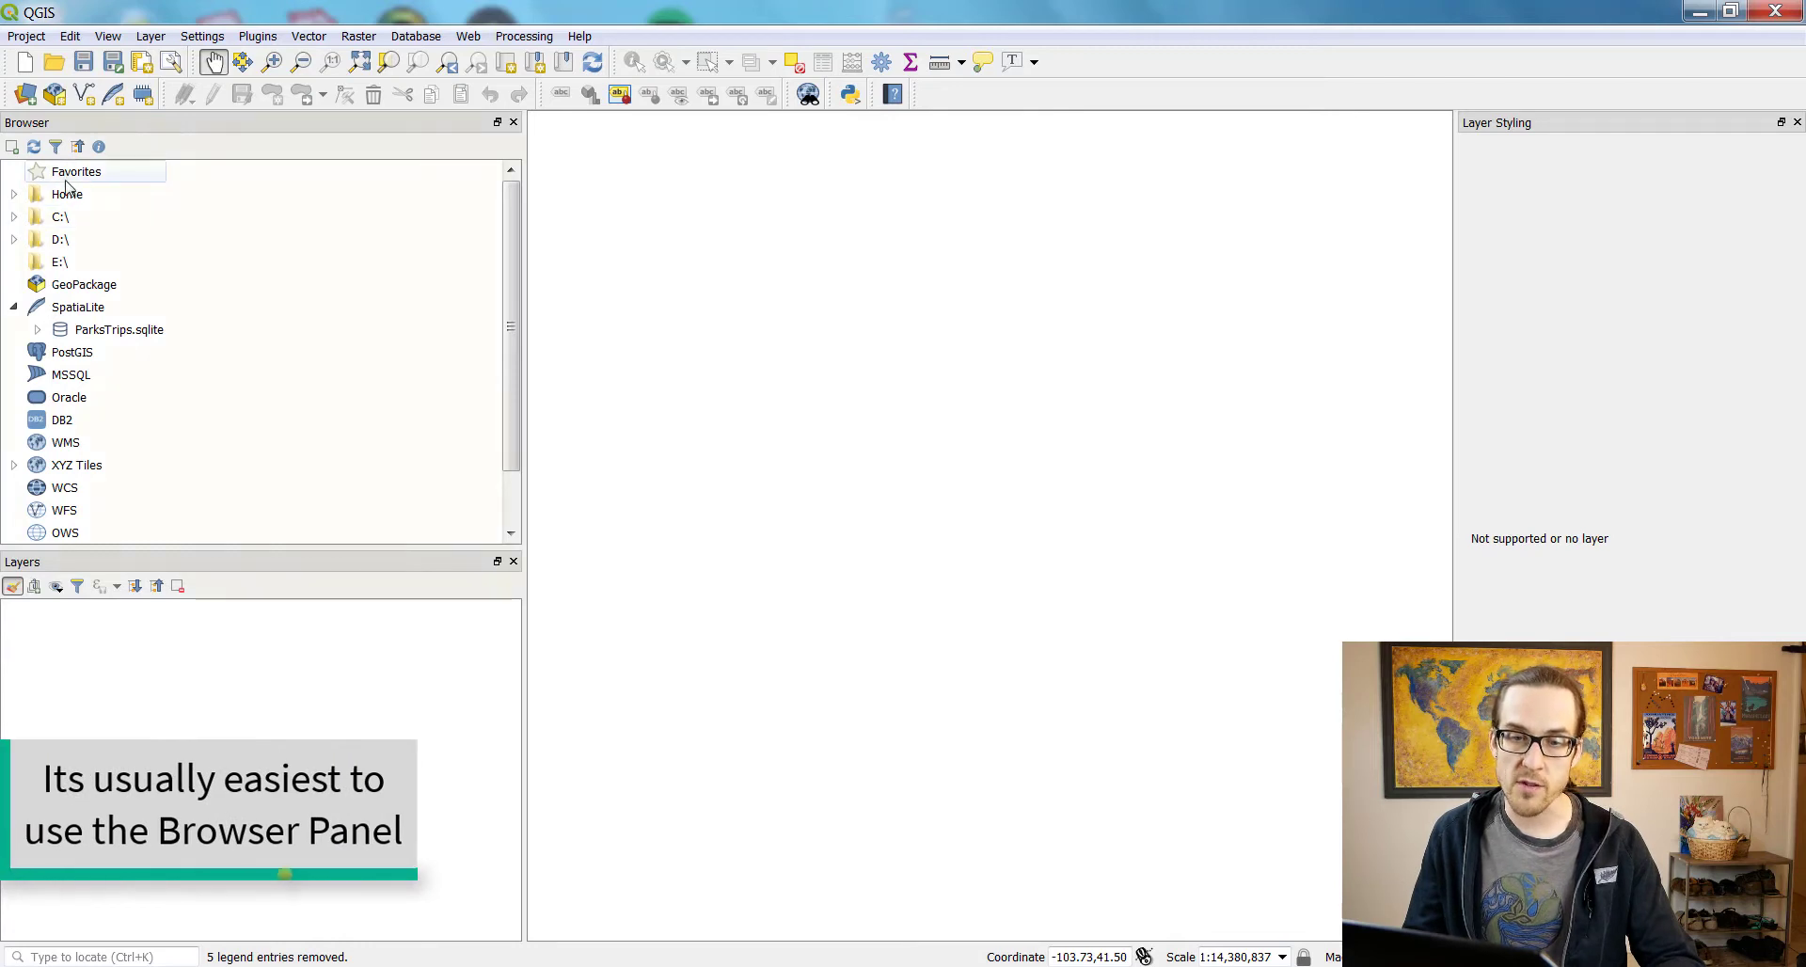
In the Browser, expand the D:\ drive down to CodeMapsters\AddingData\Esri and select ne_10m_admin_1_states_provin.shp.
click(14, 240)
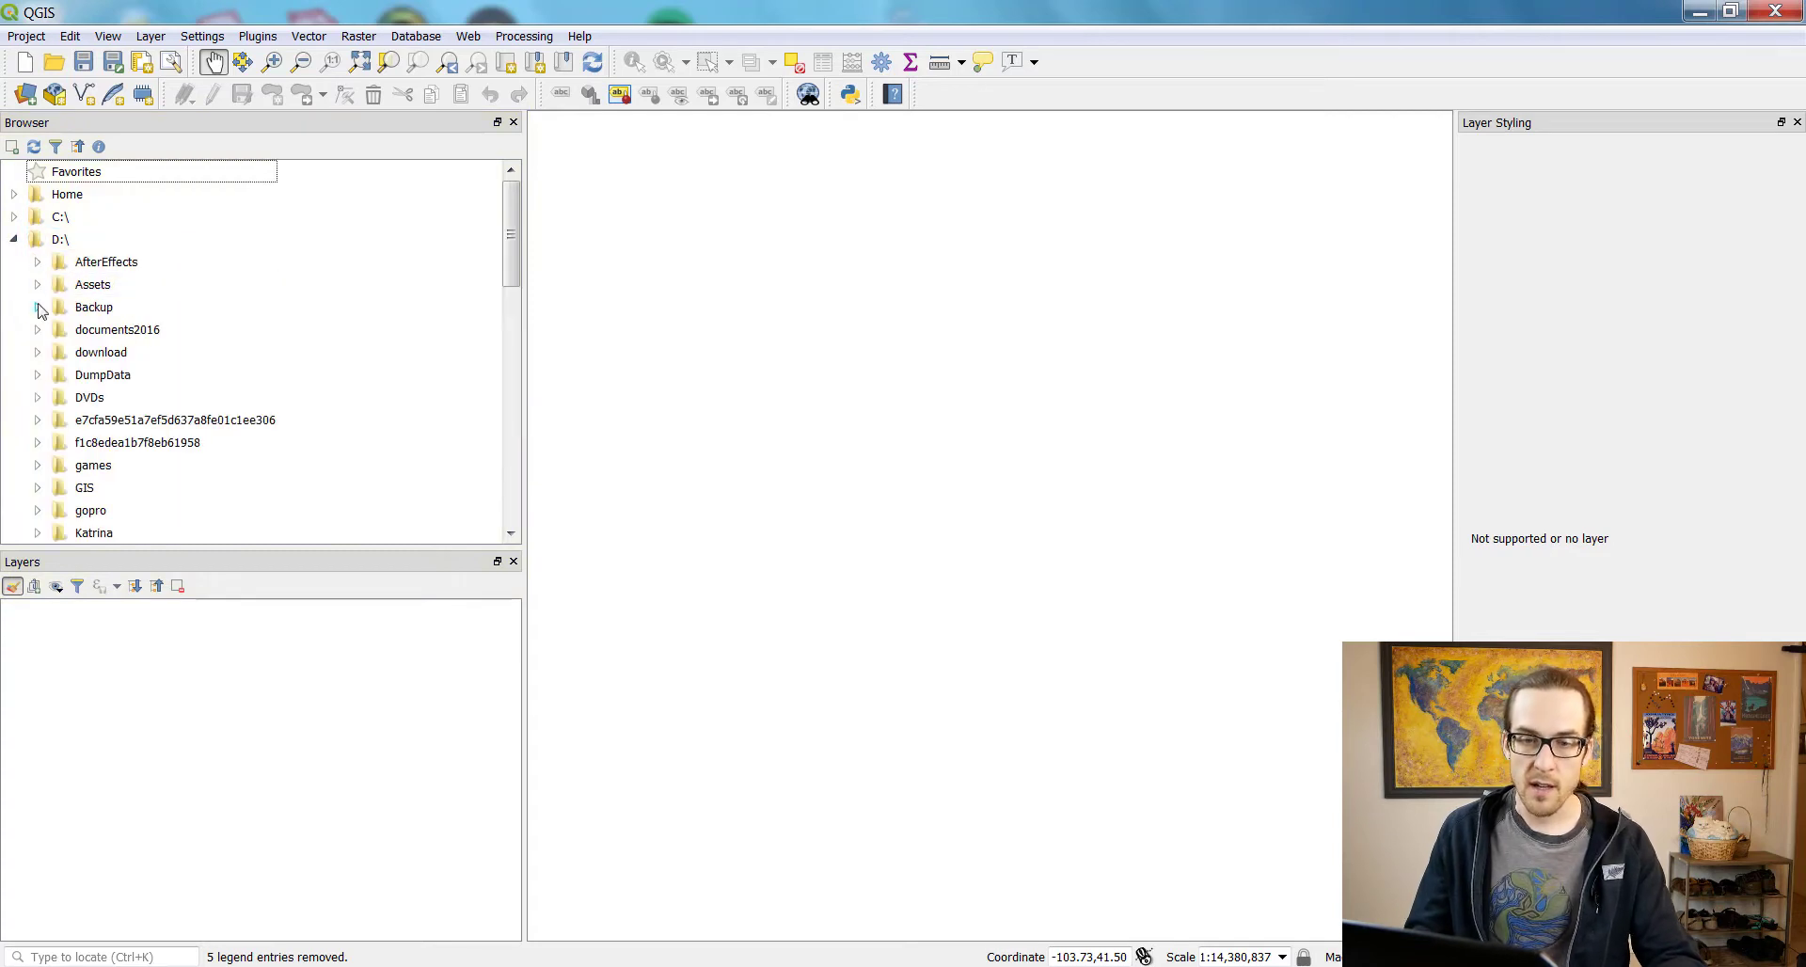
scroll(70, 419, down, 2)
scroll(68, 371, down, 2)
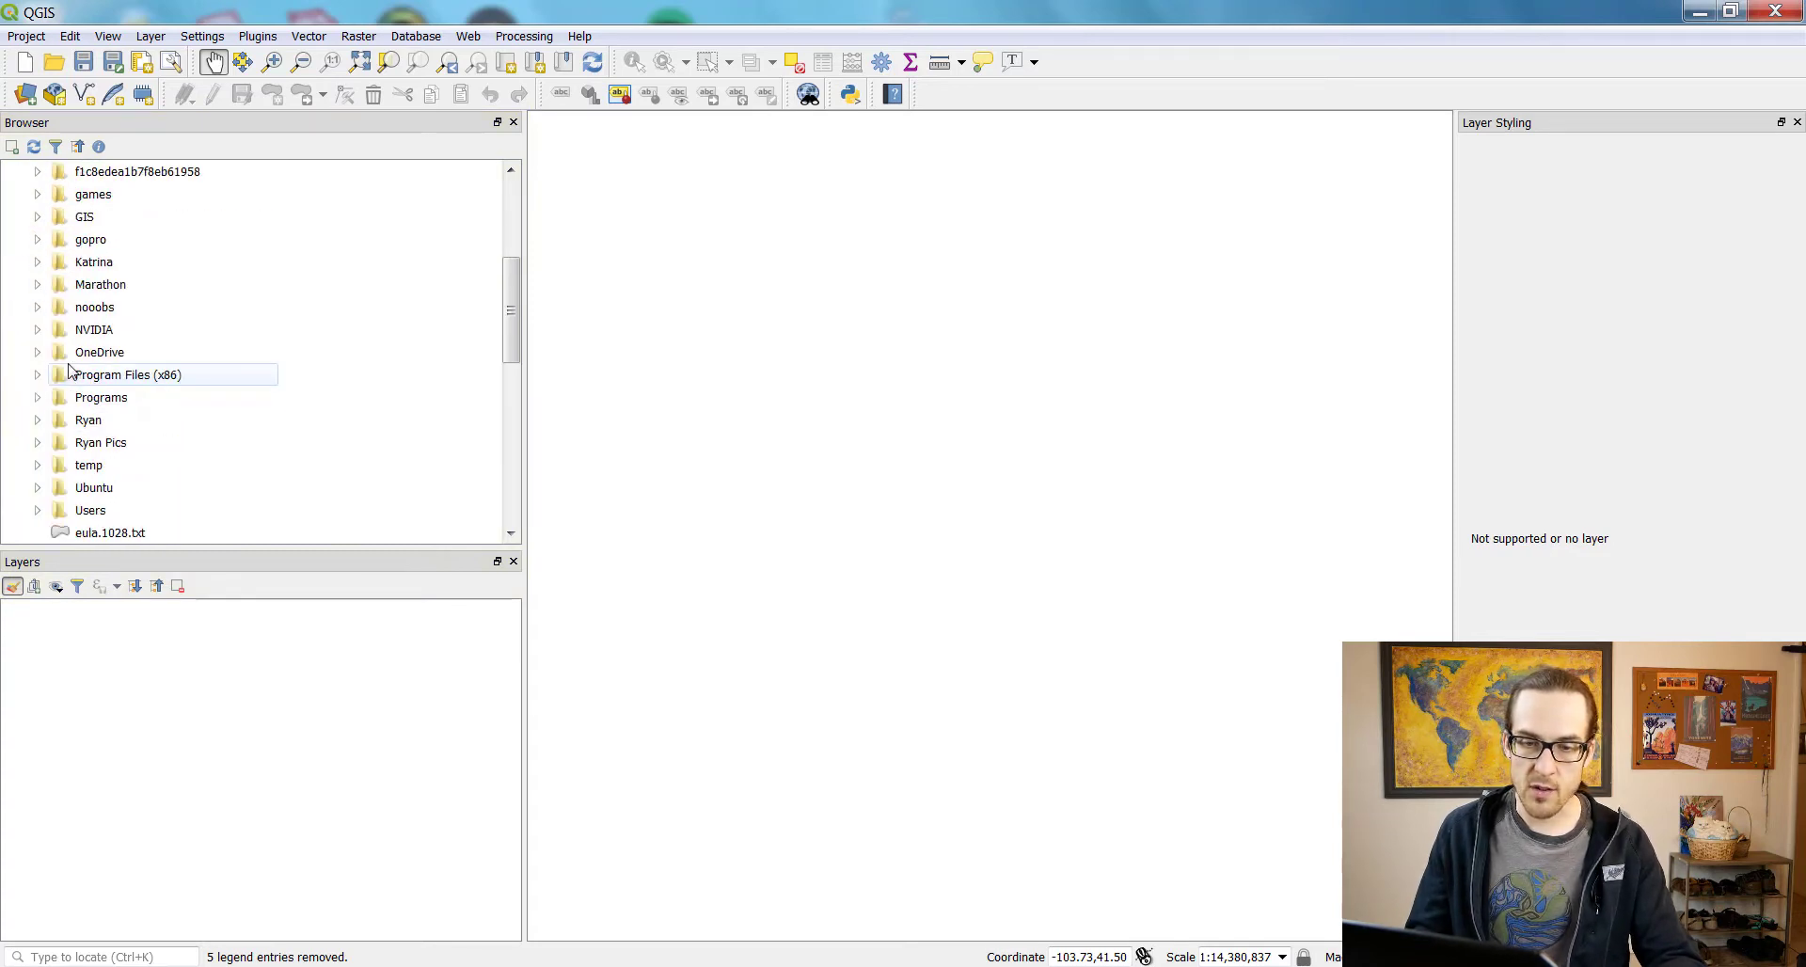
click(37, 419)
scroll(45, 466, down, 1)
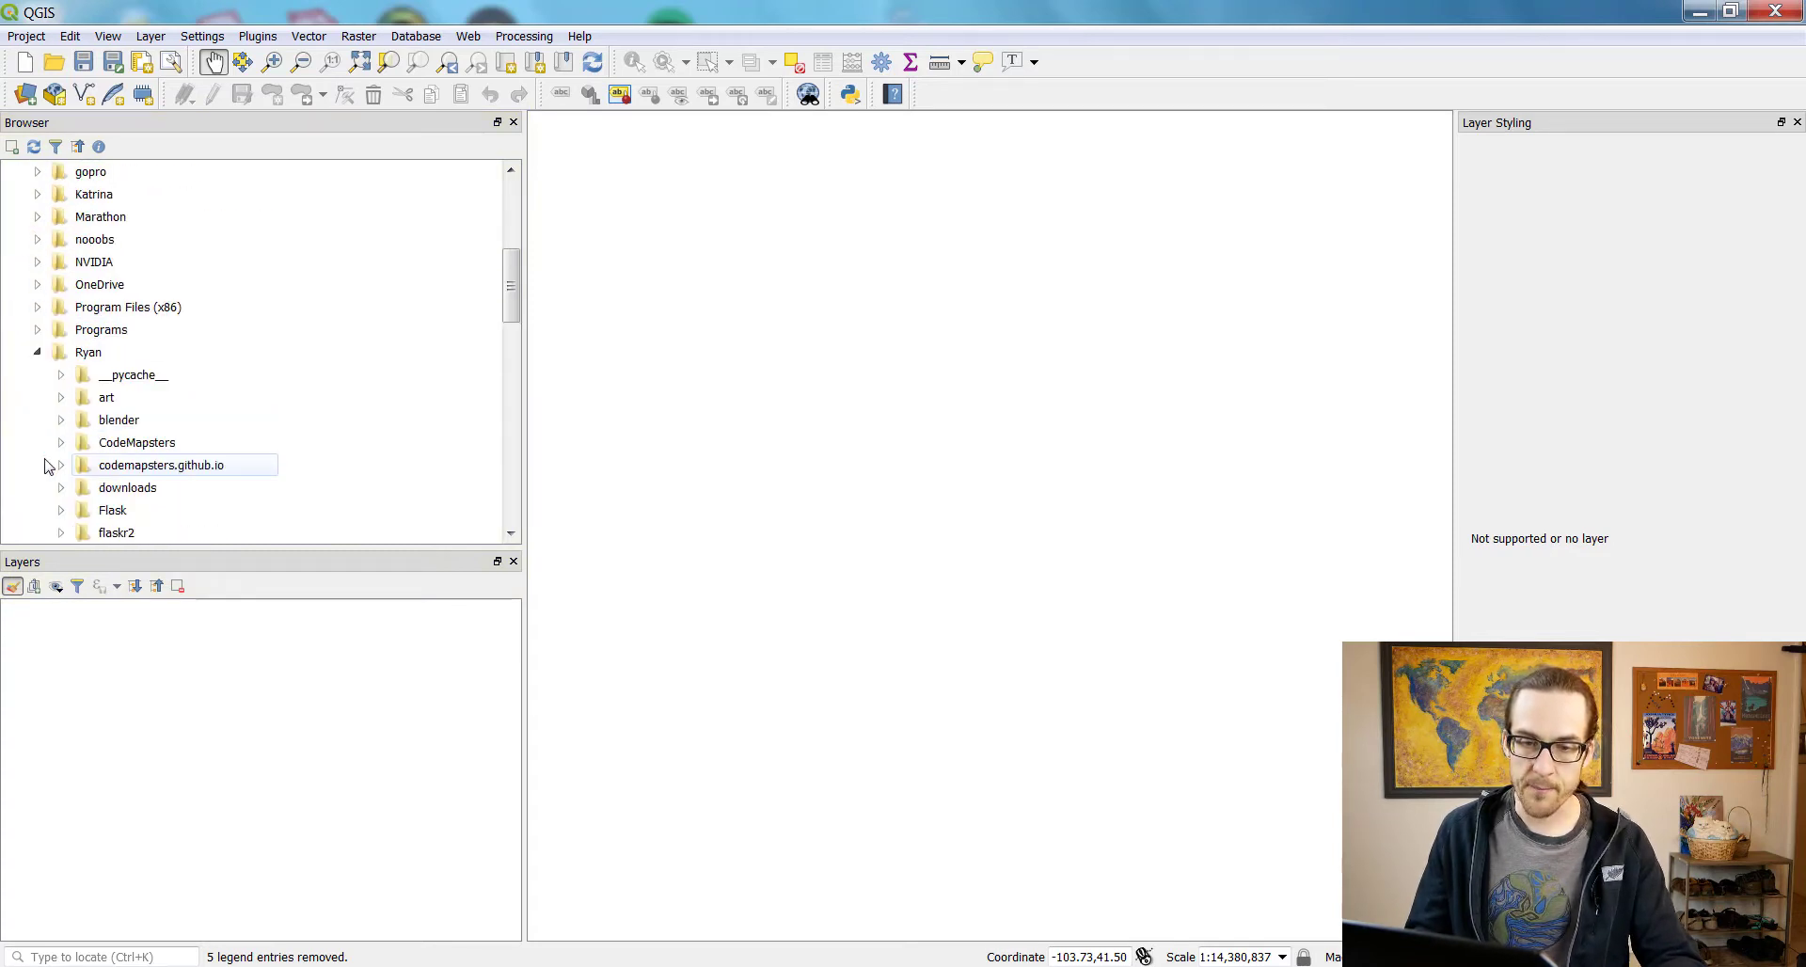
scroll(45, 466, down, 1)
click(54, 375)
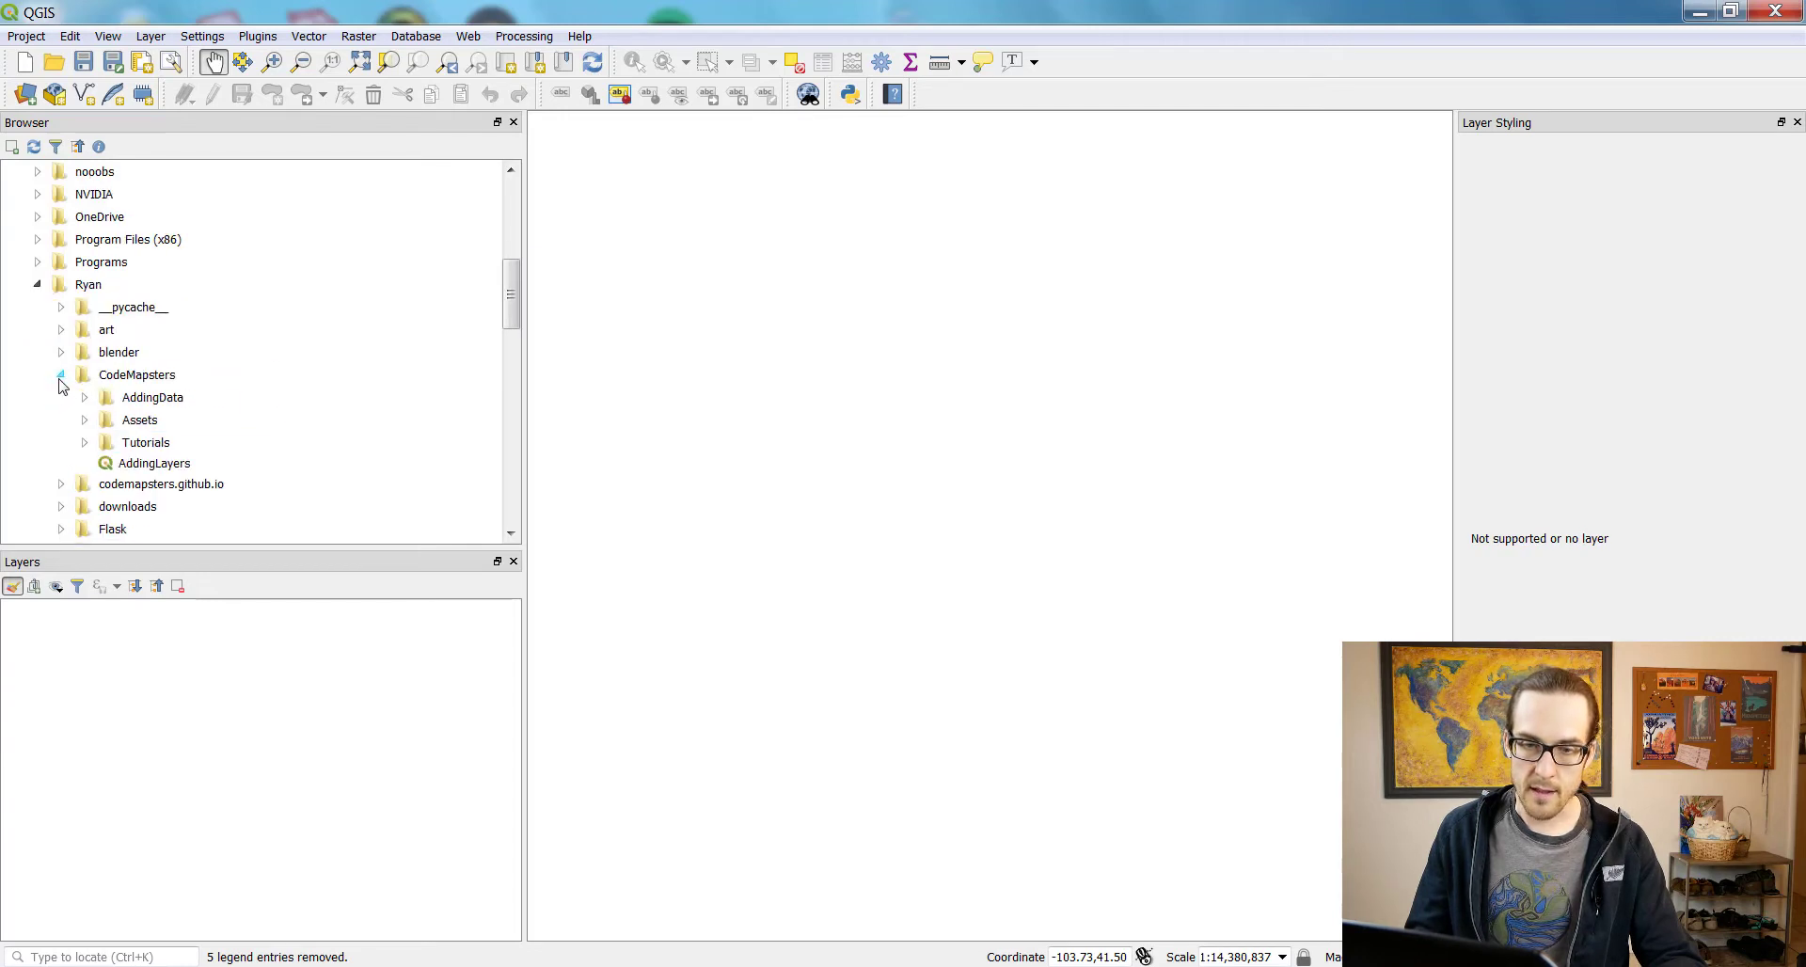
click(85, 398)
click(107, 442)
scroll(188, 433, down, 1)
click(202, 420)
scroll(203, 395, down, 2)
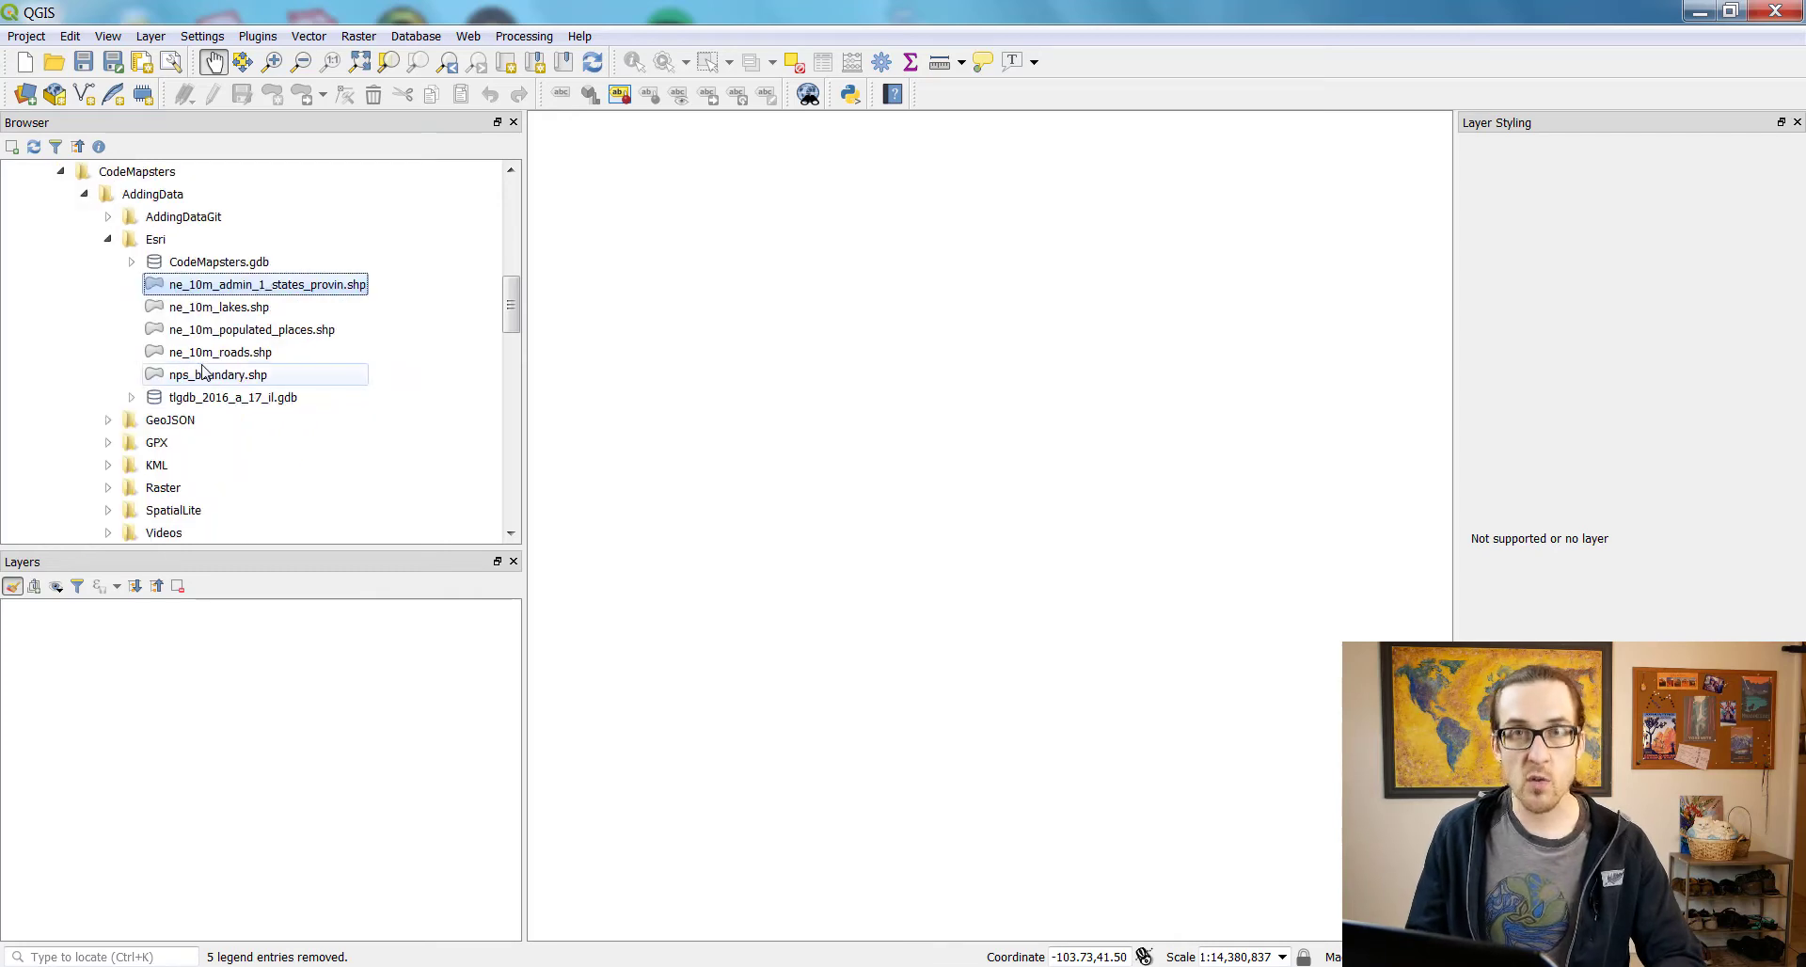
Add ne_10m_admin_1_states_provin.shp from the Browser to the map, and remove that layer again.
drag(315, 279, 834, 395)
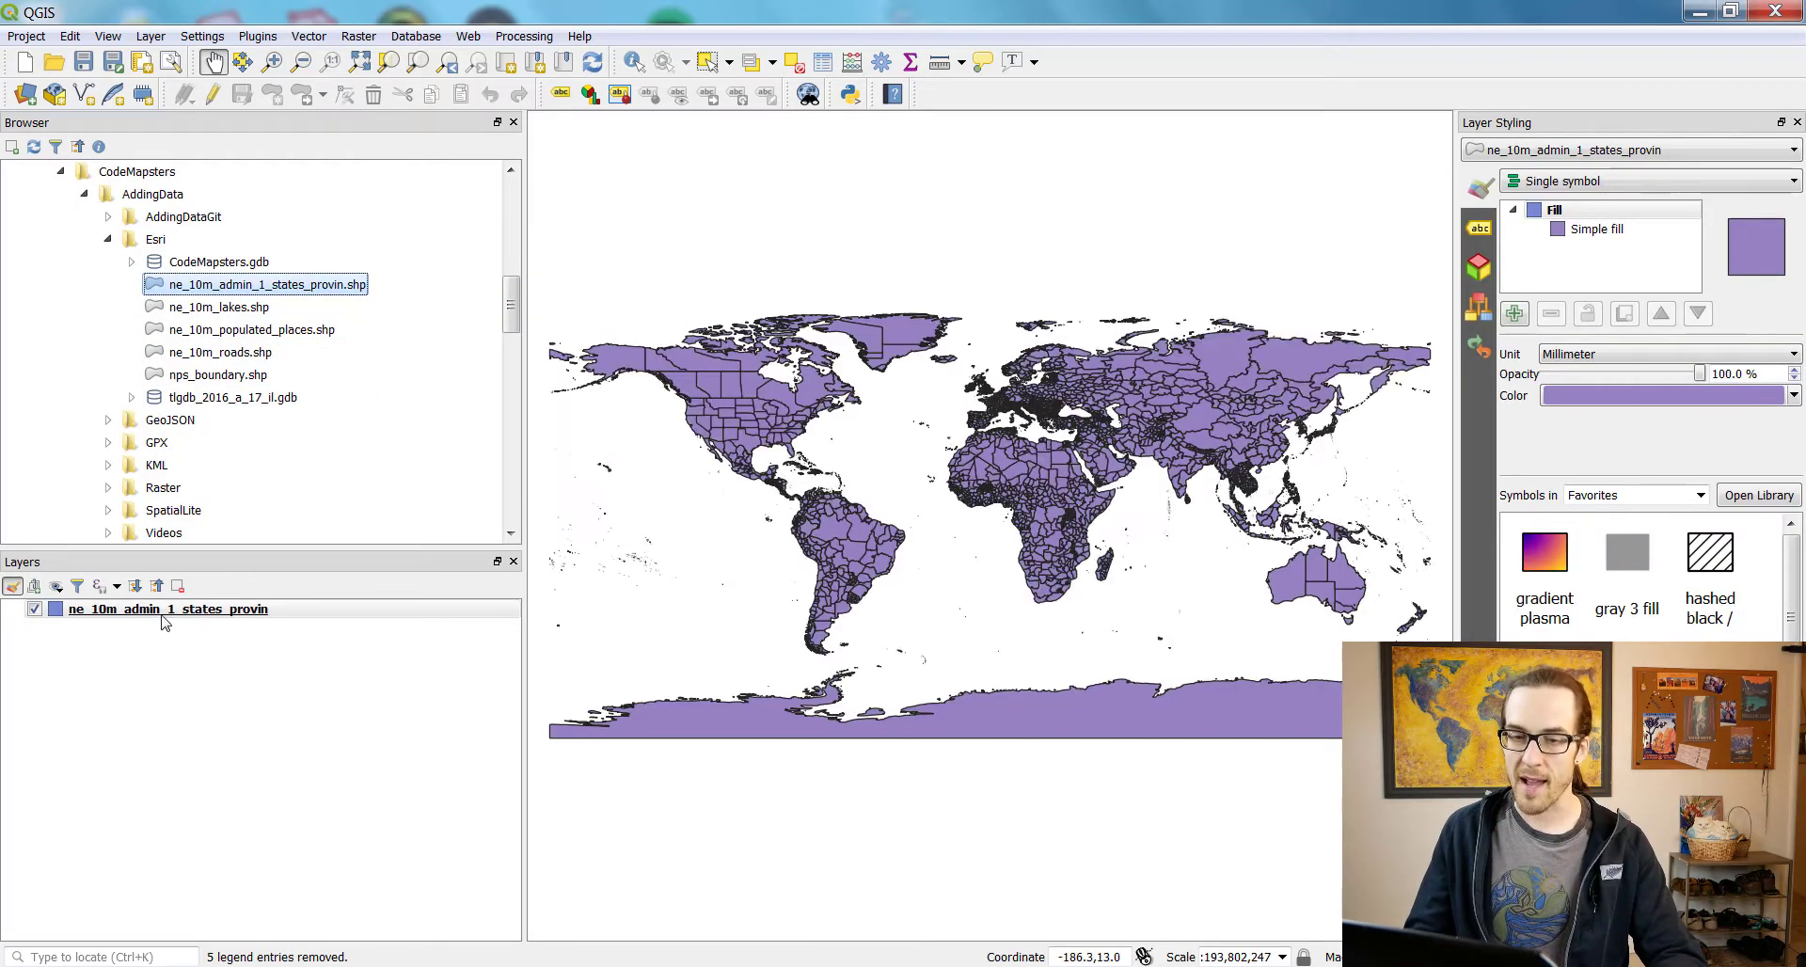
click(156, 611)
click(178, 586)
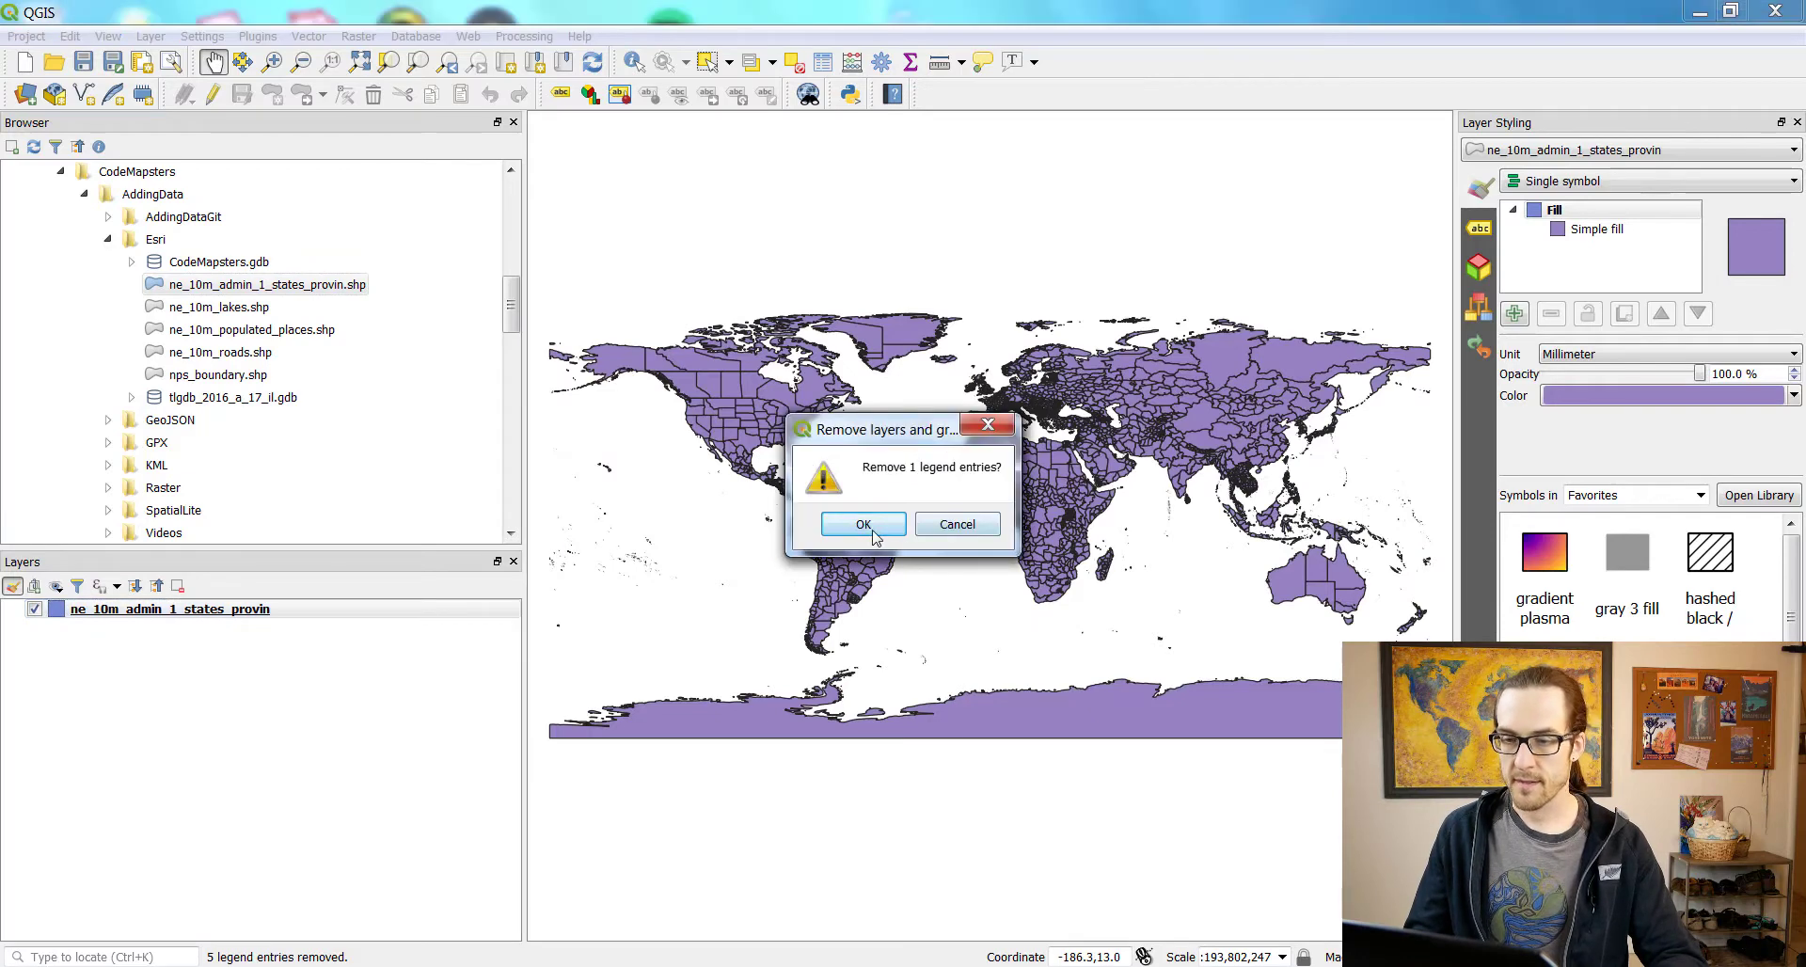
click(863, 525)
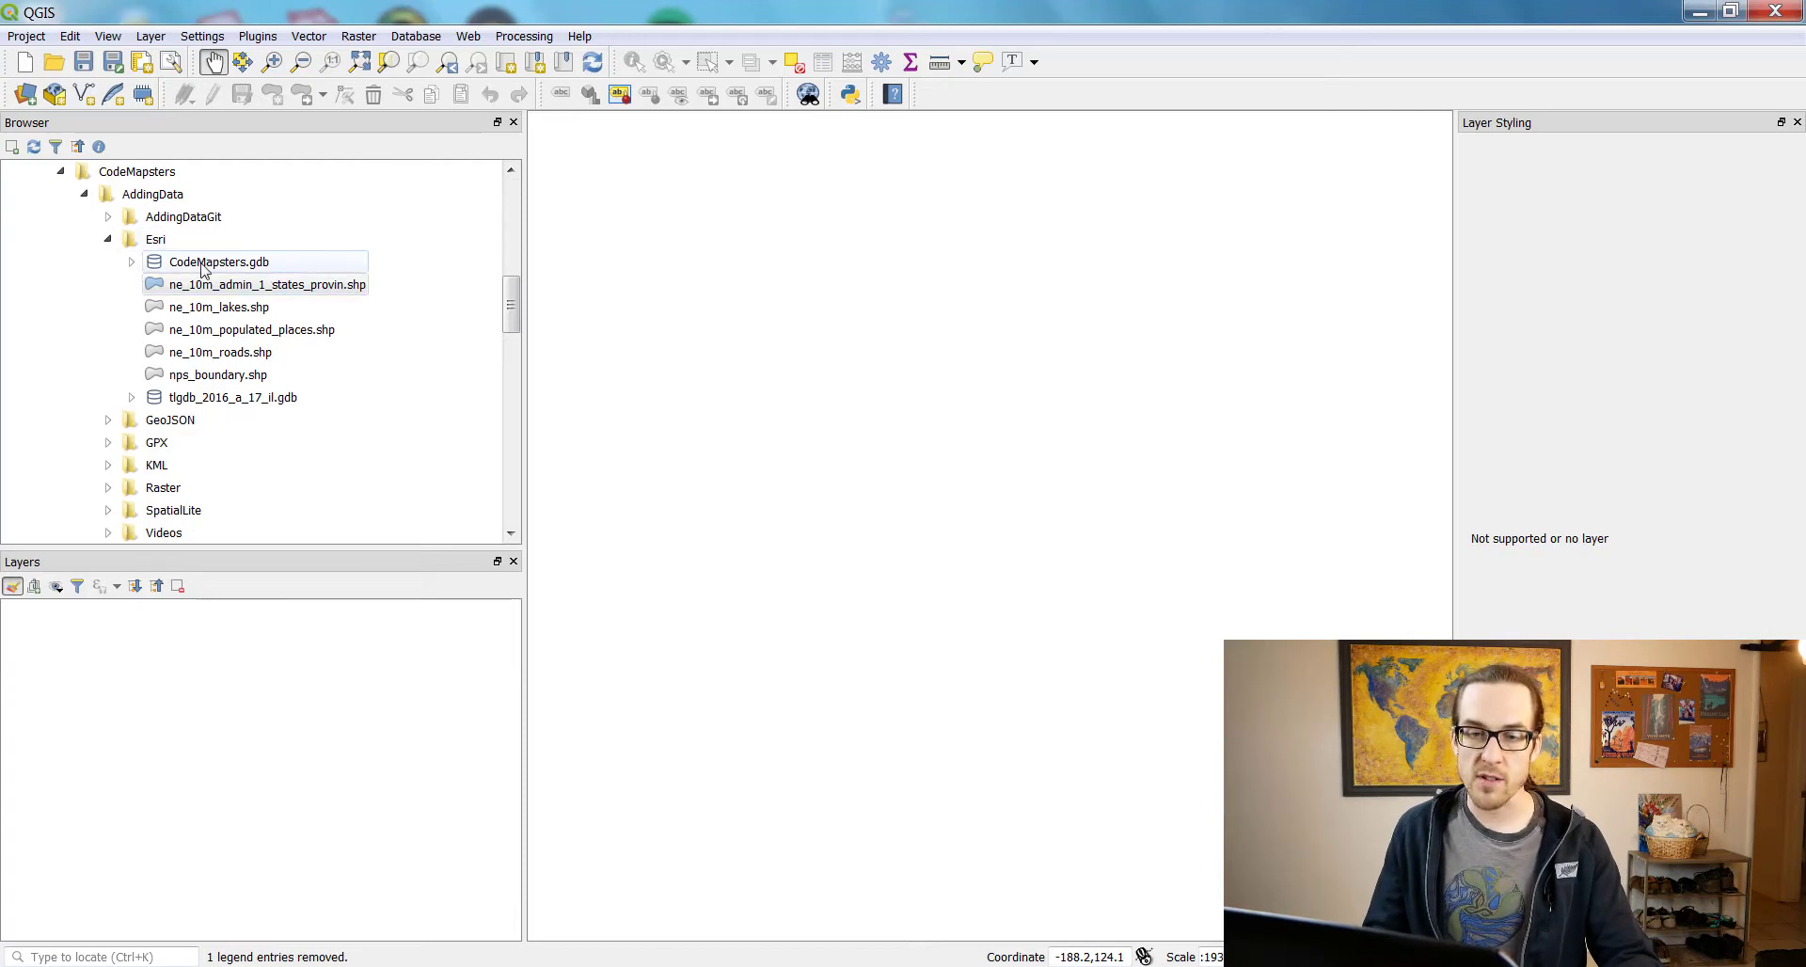
Expand CodeMapsters.gdb and add its states_provinces, lakes, populated_places and roads feature classes to the map together.
click(270, 265)
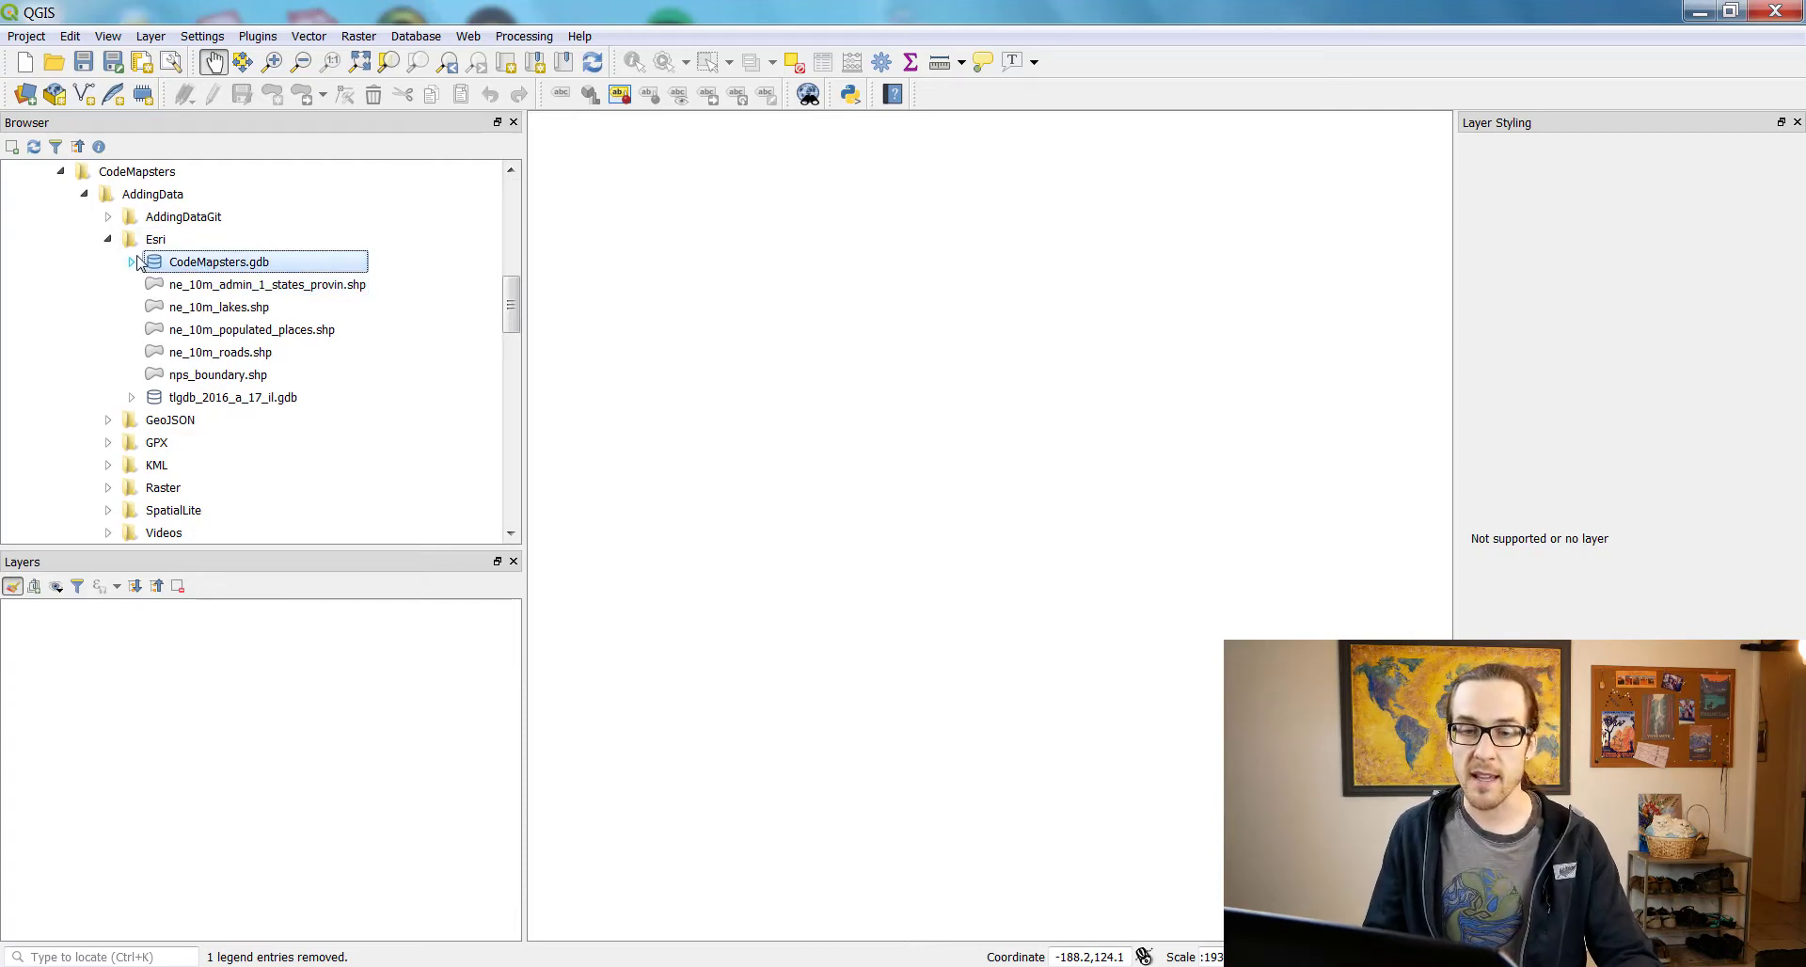
double_click(215, 263)
click(265, 284)
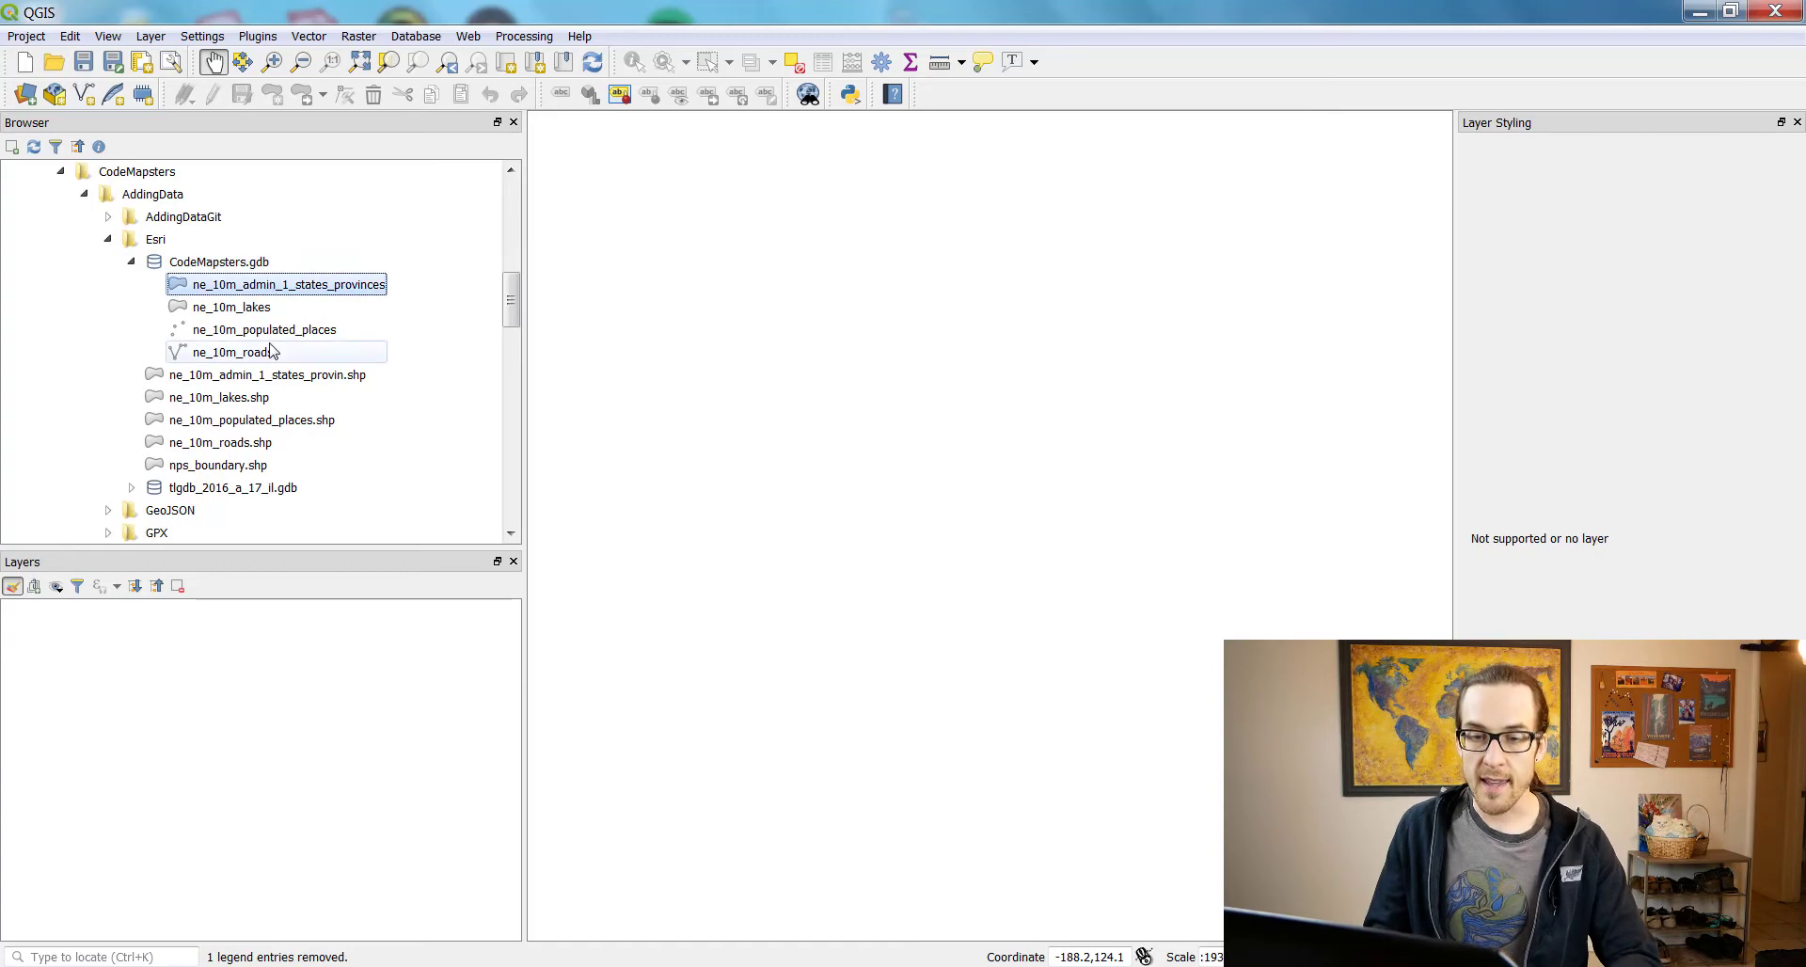
shift+click(254, 351)
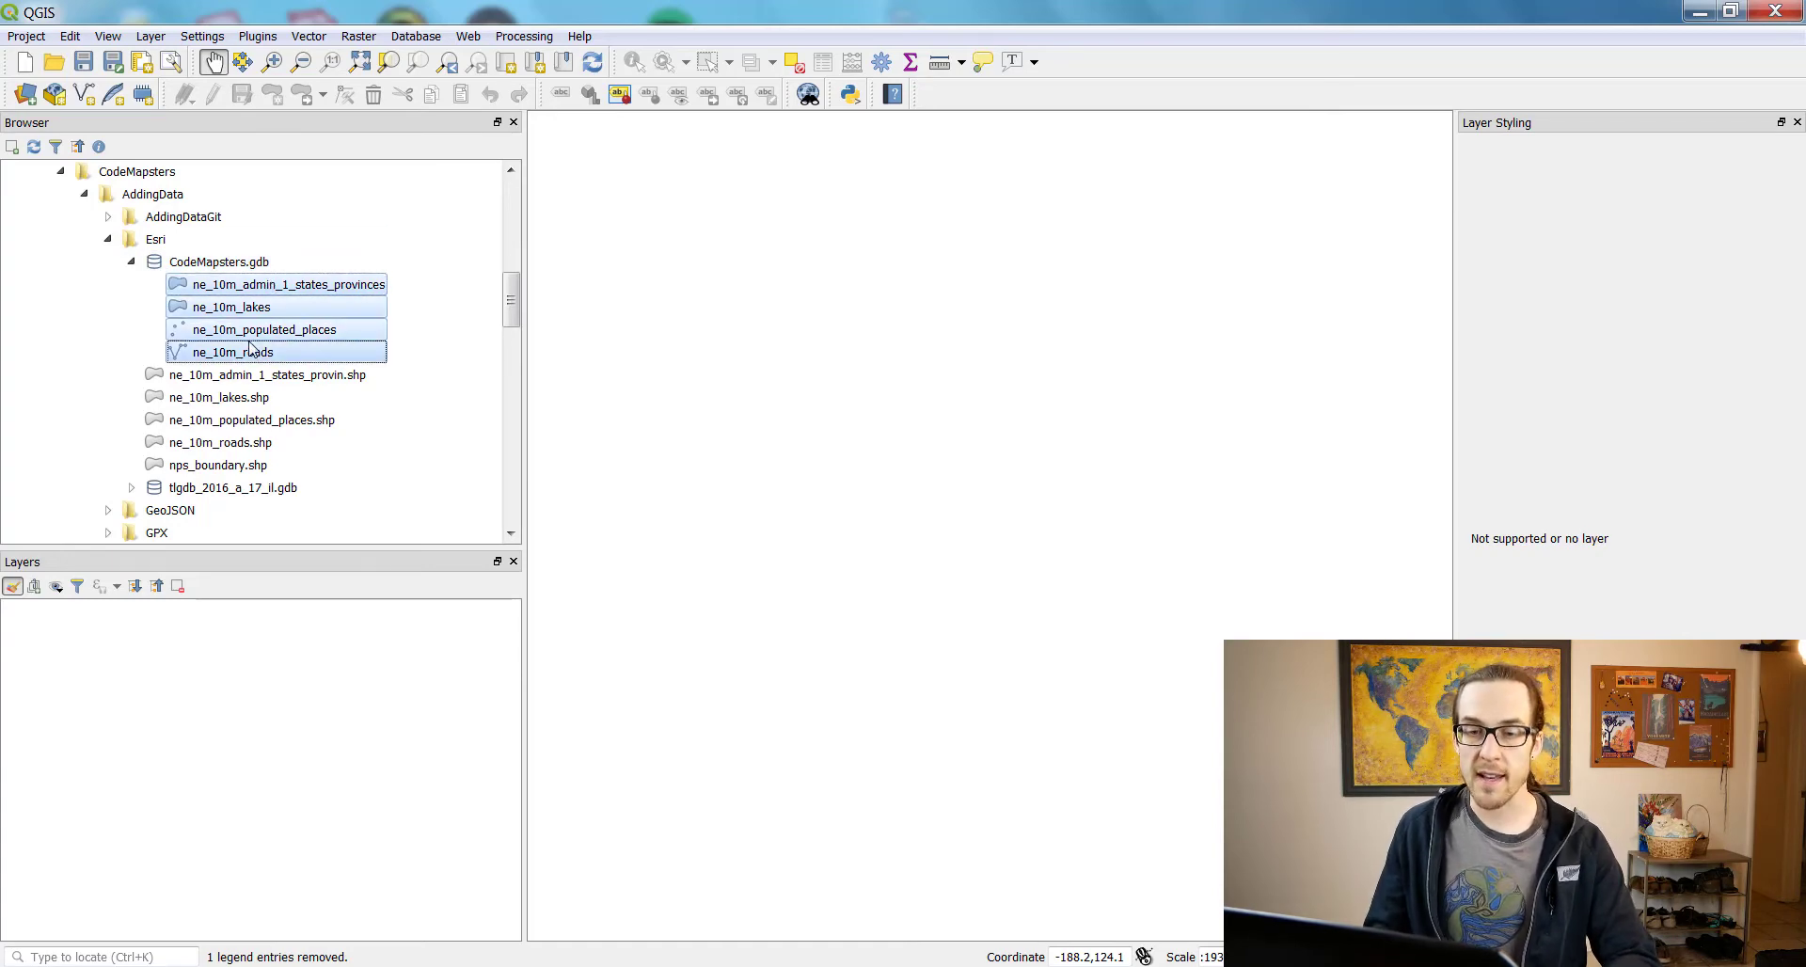
drag(245, 295, 695, 443)
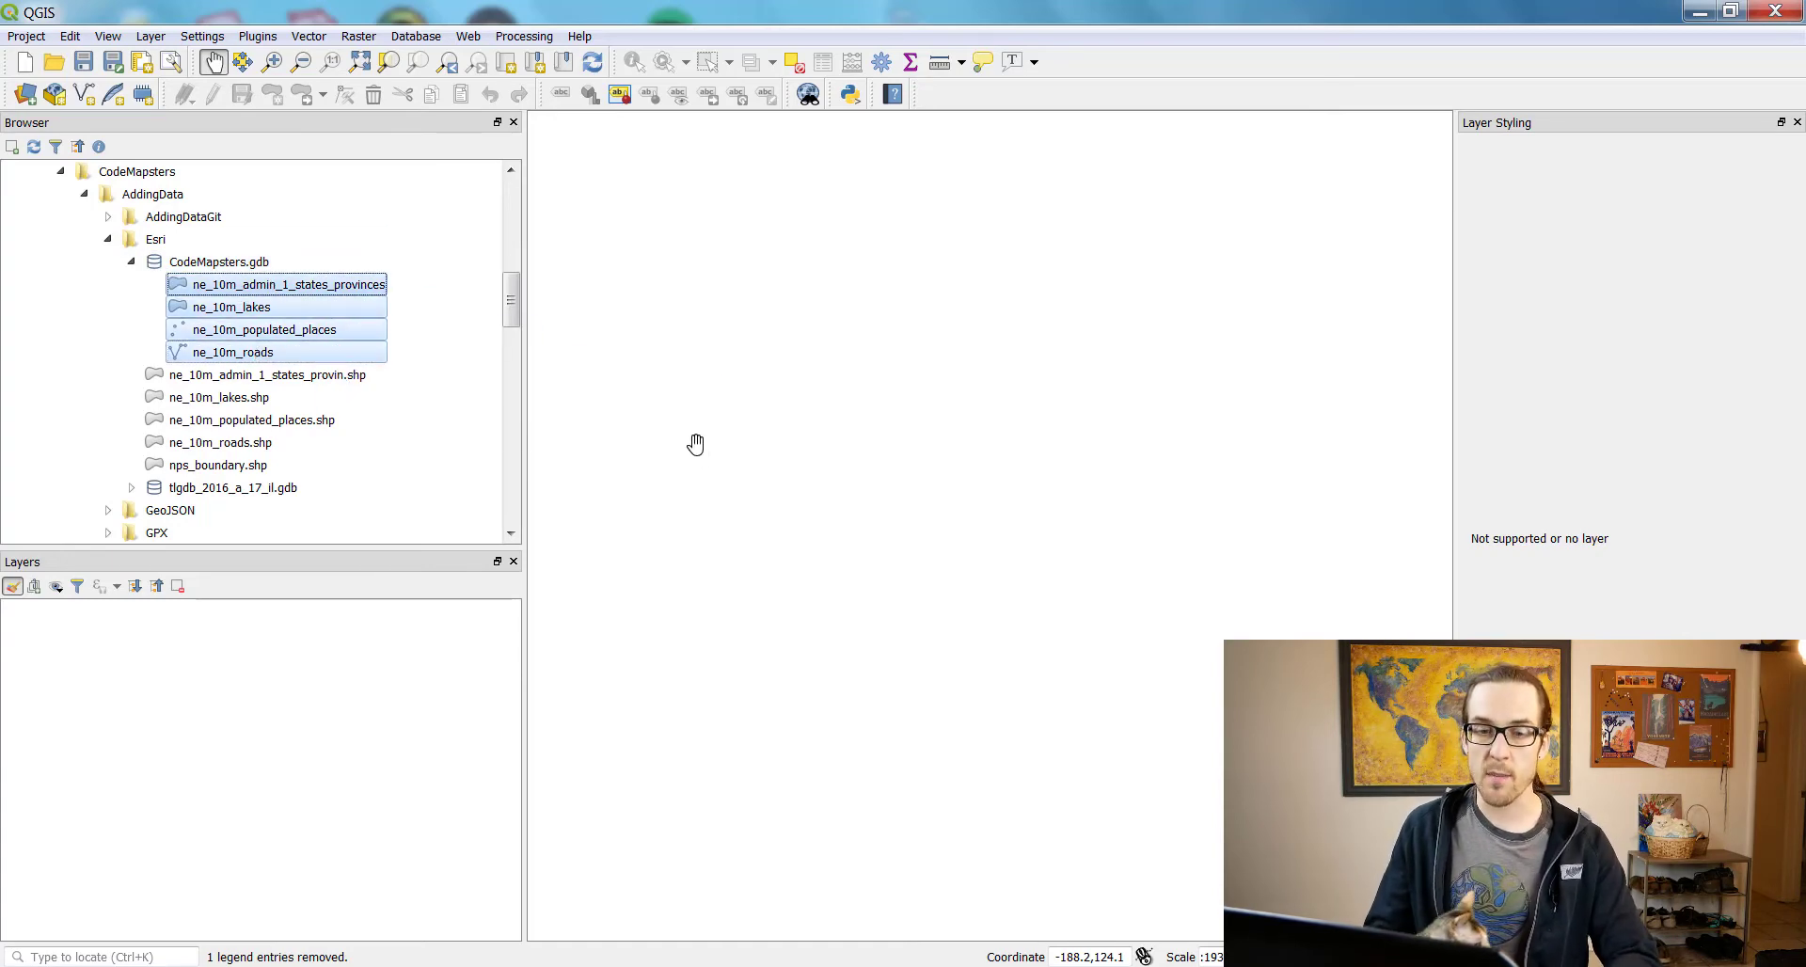
click(178, 588)
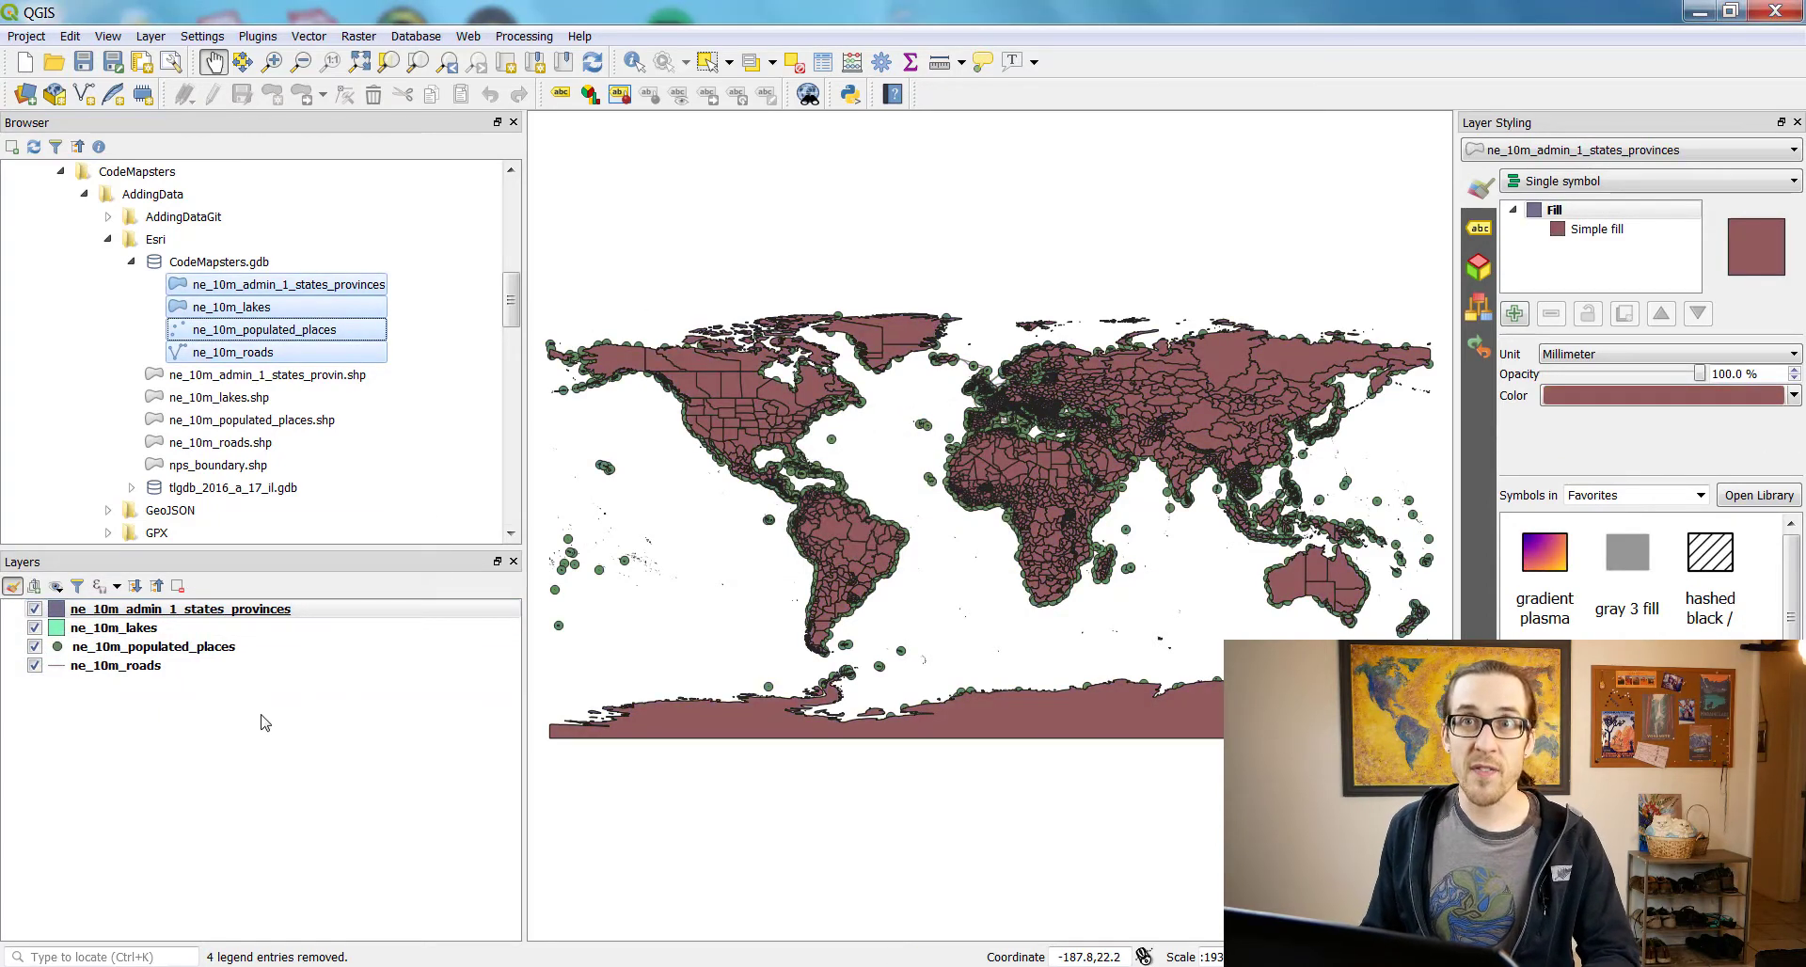
Export ne_10m_admin_1_states_provinces to SpatiaLite as test.sqlite in the zz_subset folder, add it to the map, and open the test layer's attribute table.
click(229, 790)
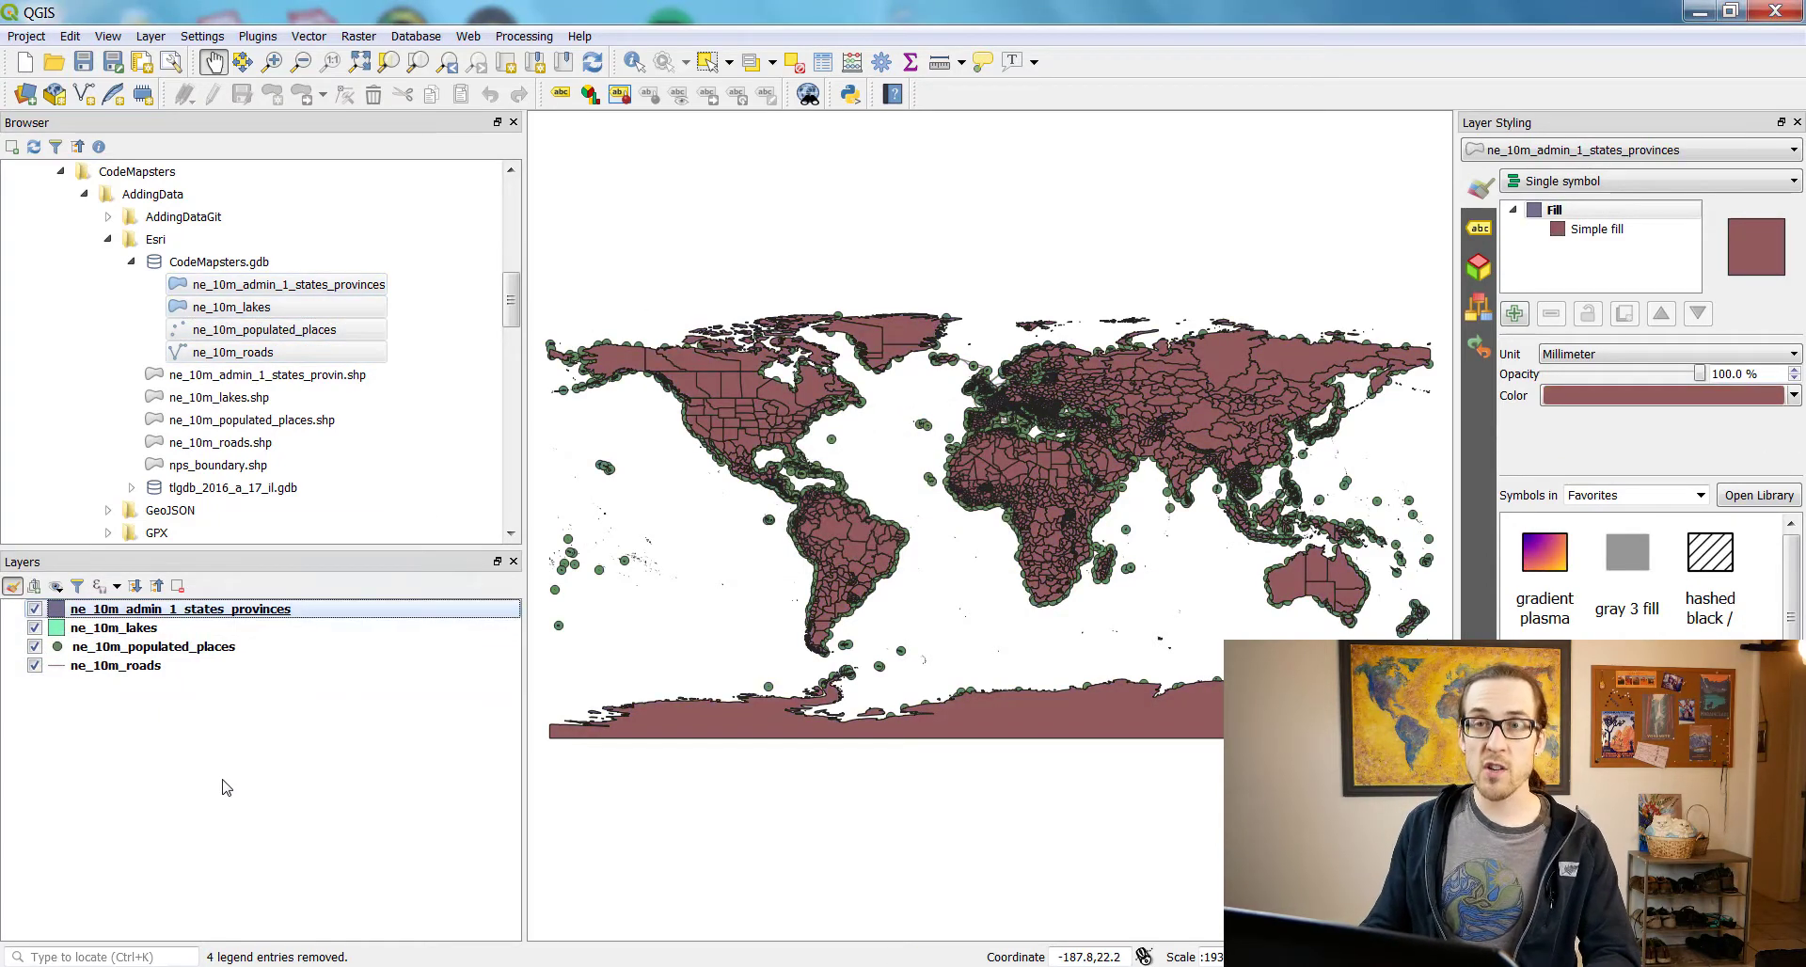
click(337, 617)
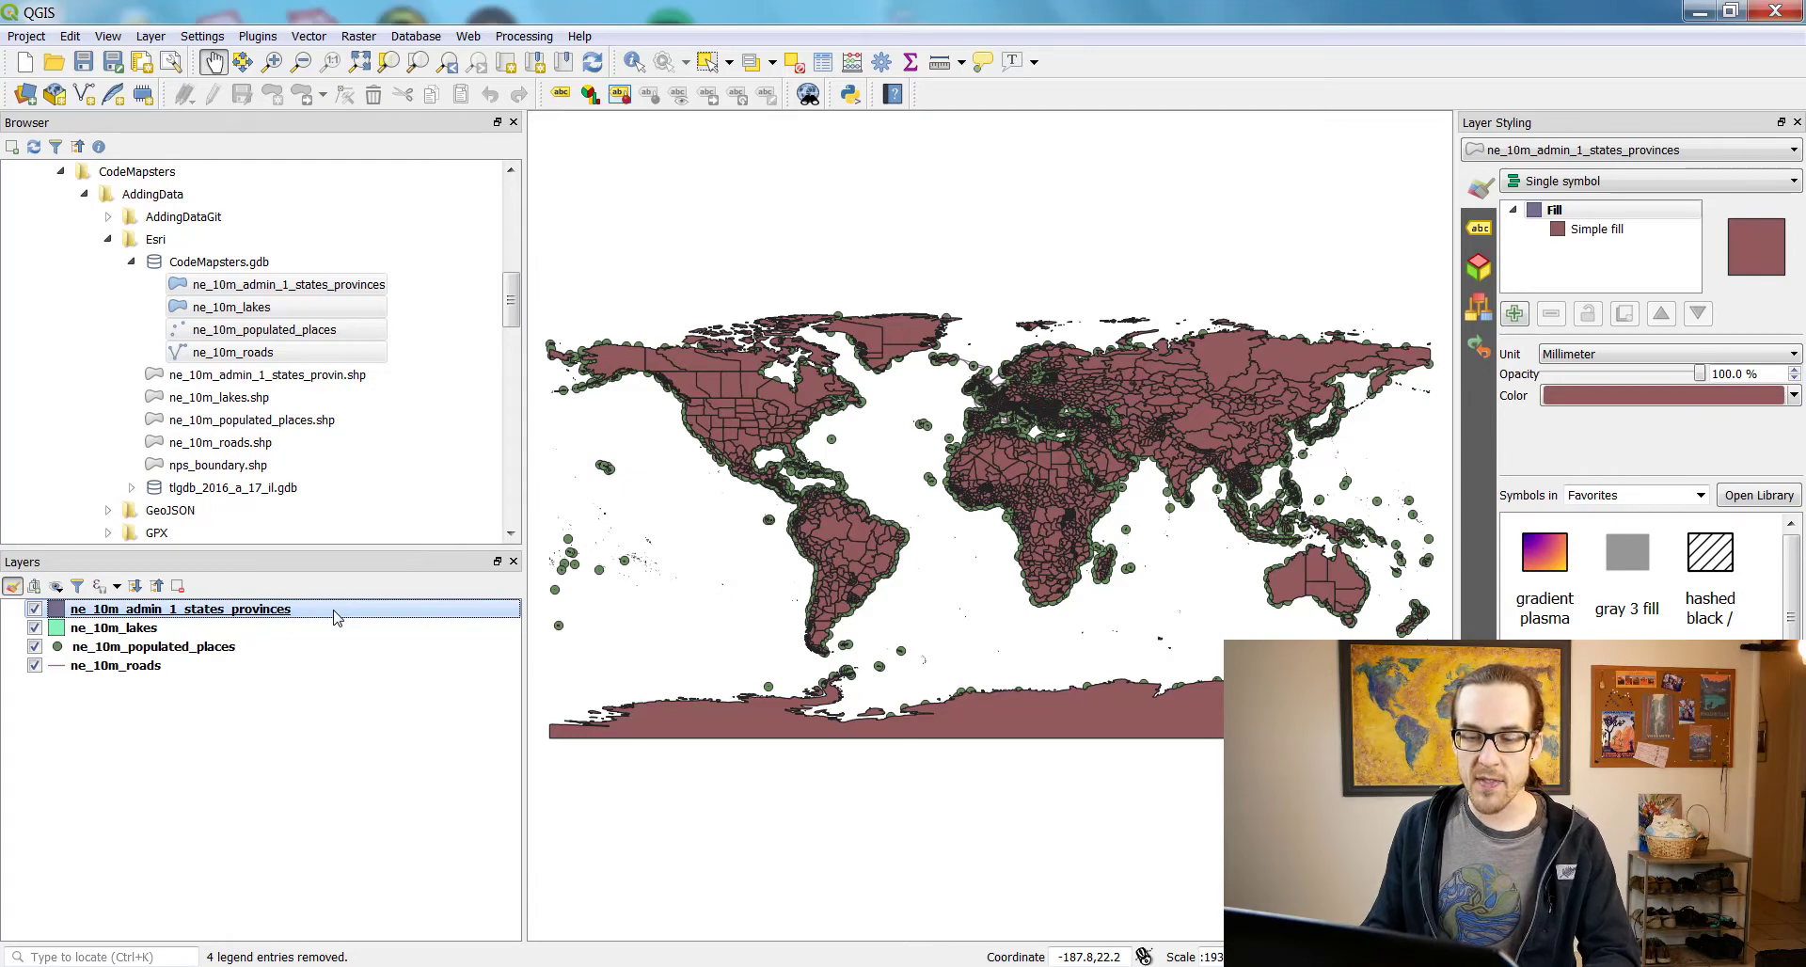
right_click(337, 617)
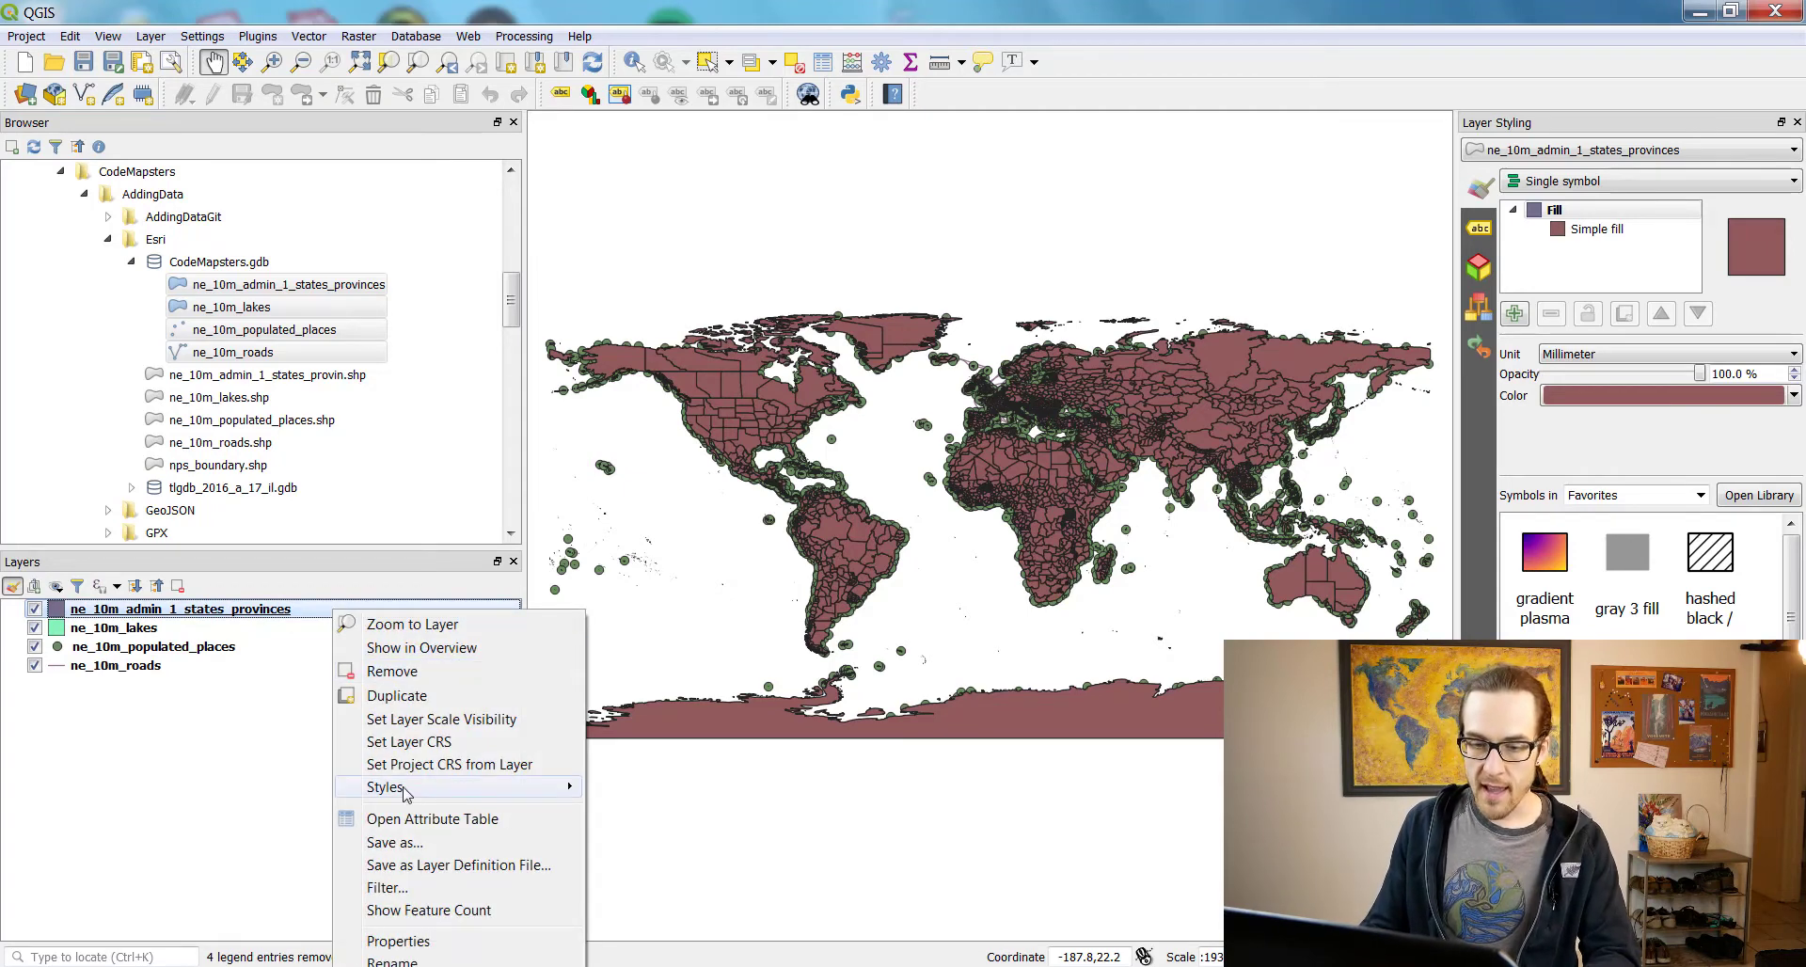
click(411, 842)
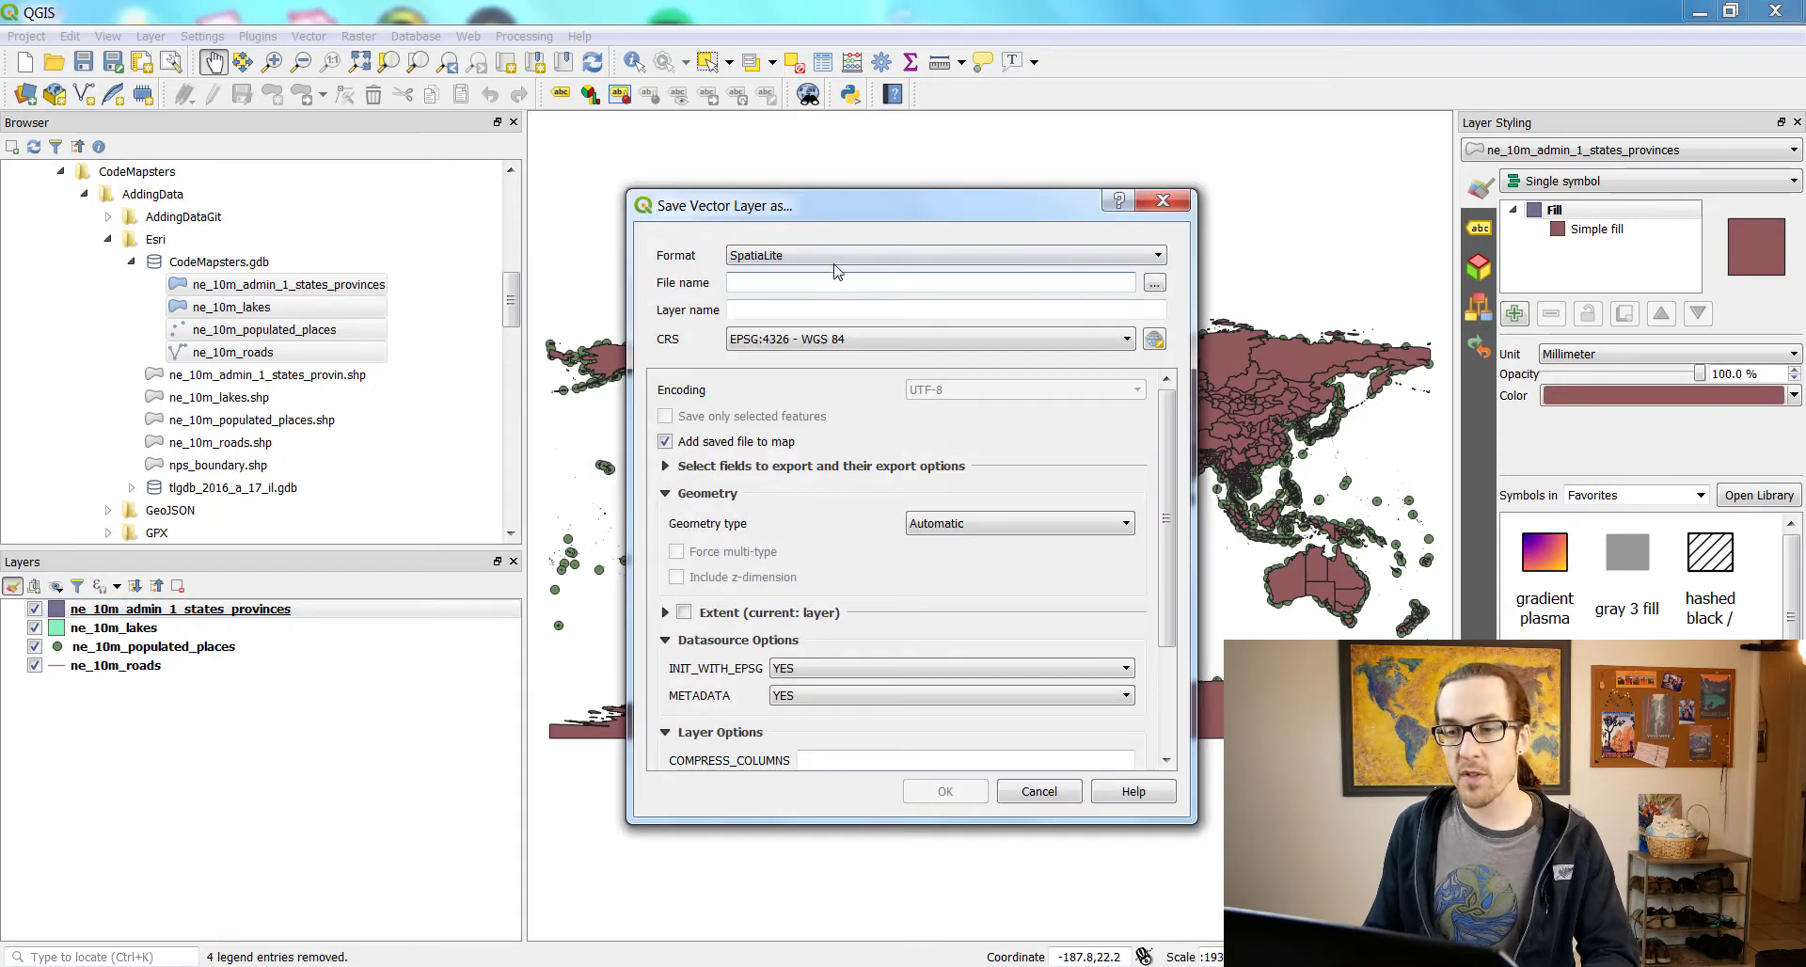
click(1154, 283)
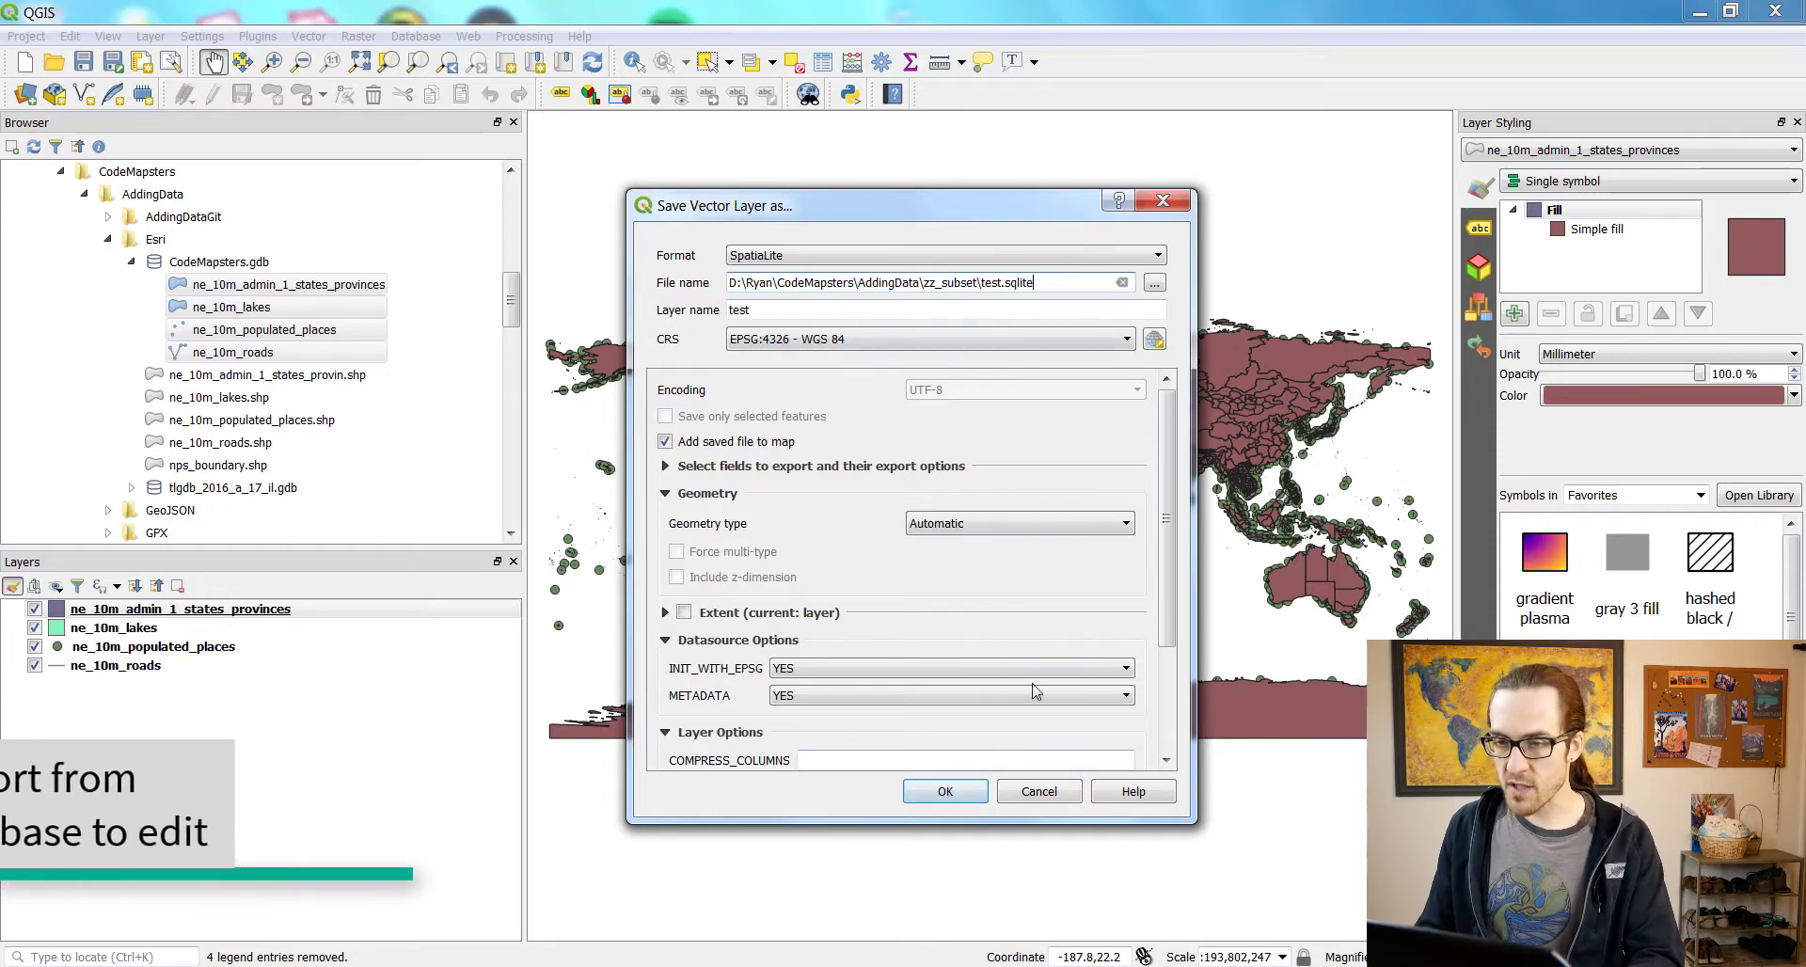
click(942, 790)
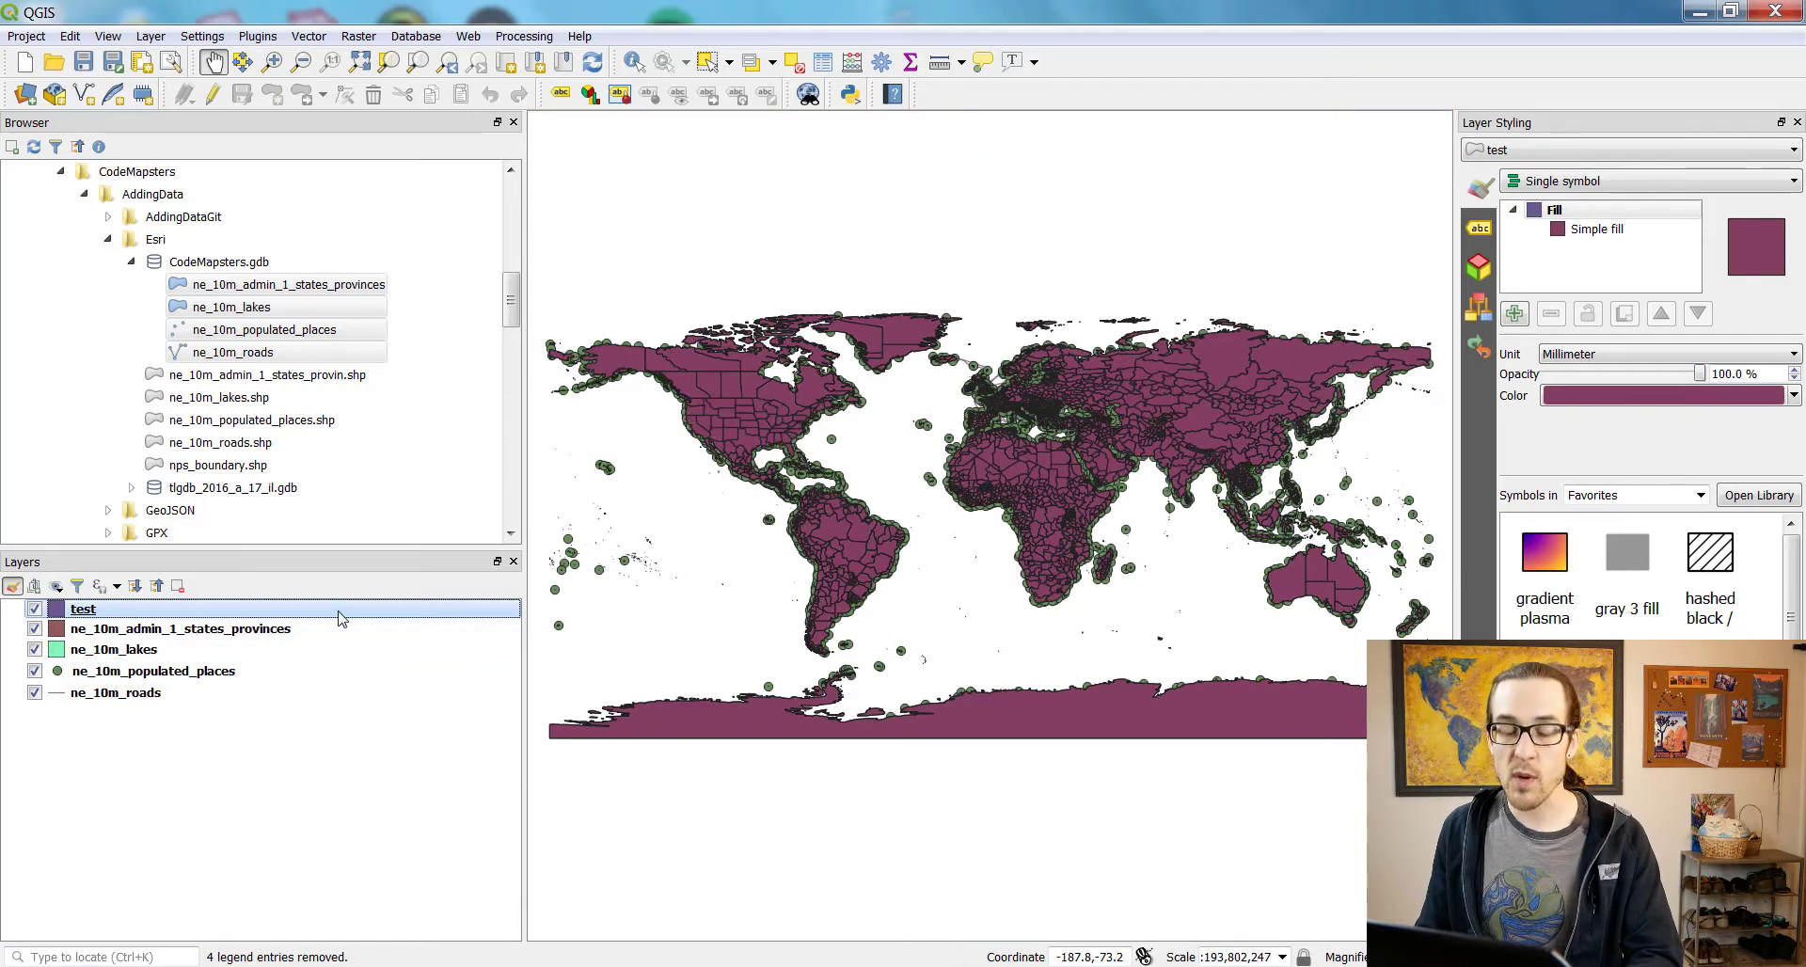
right_click(341, 617)
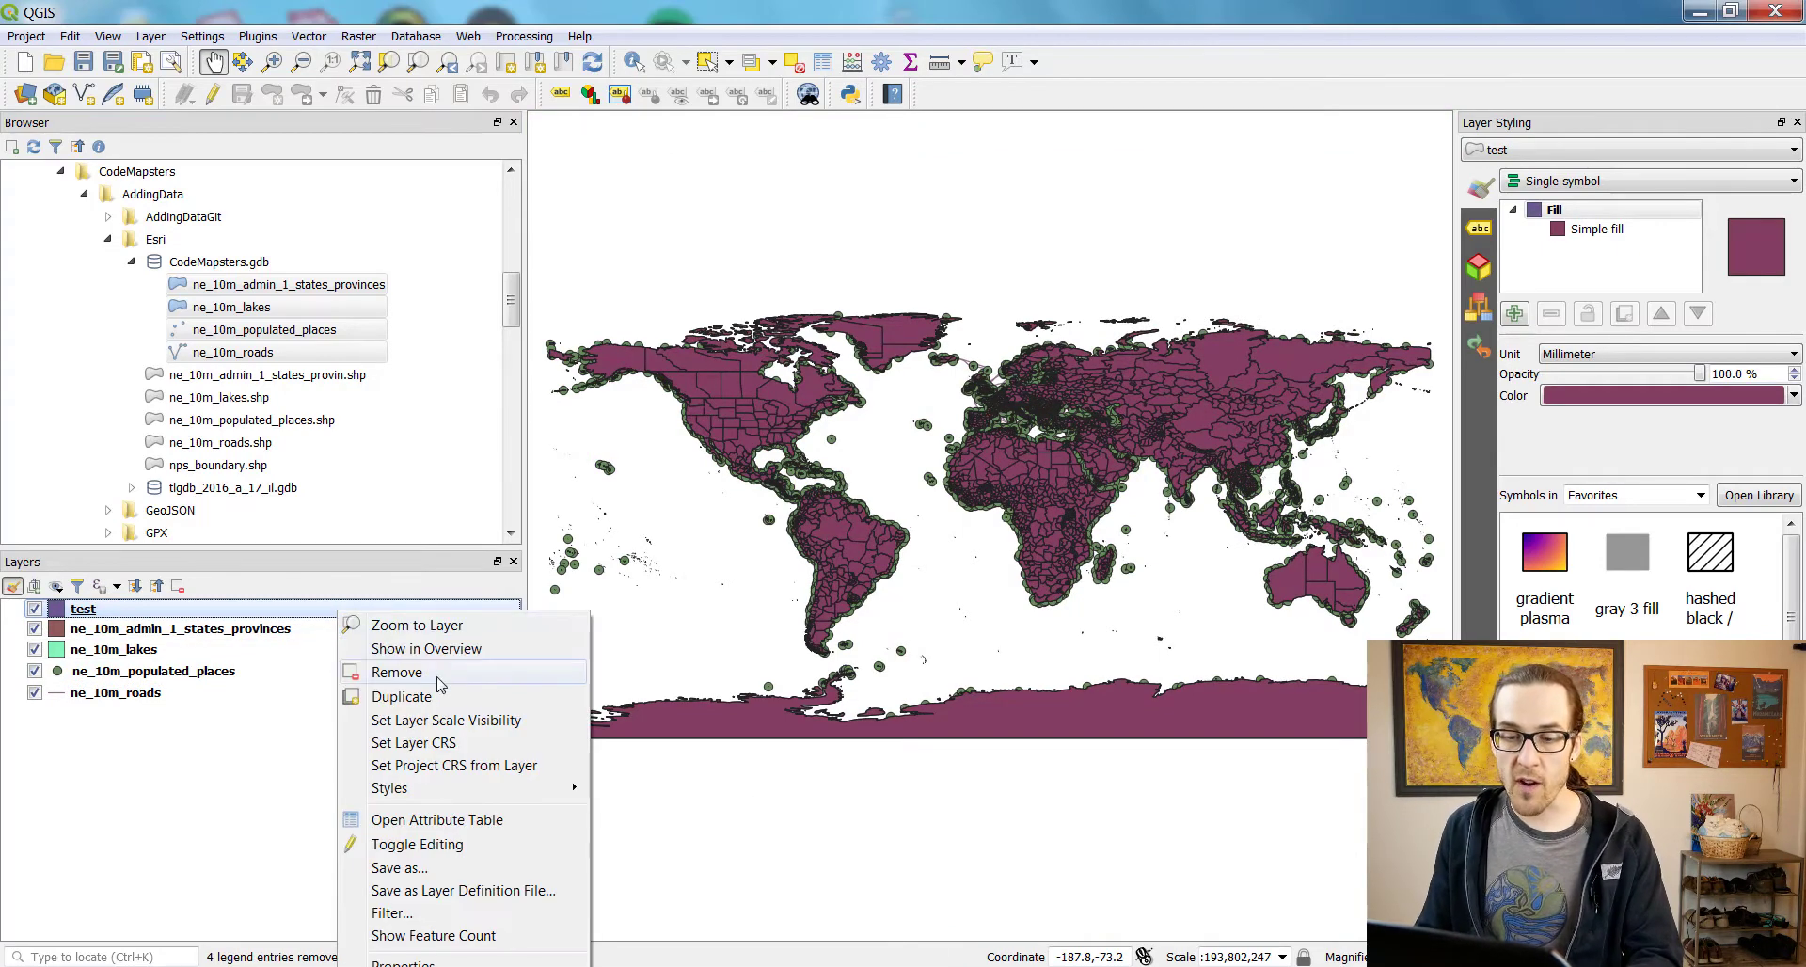
click(439, 821)
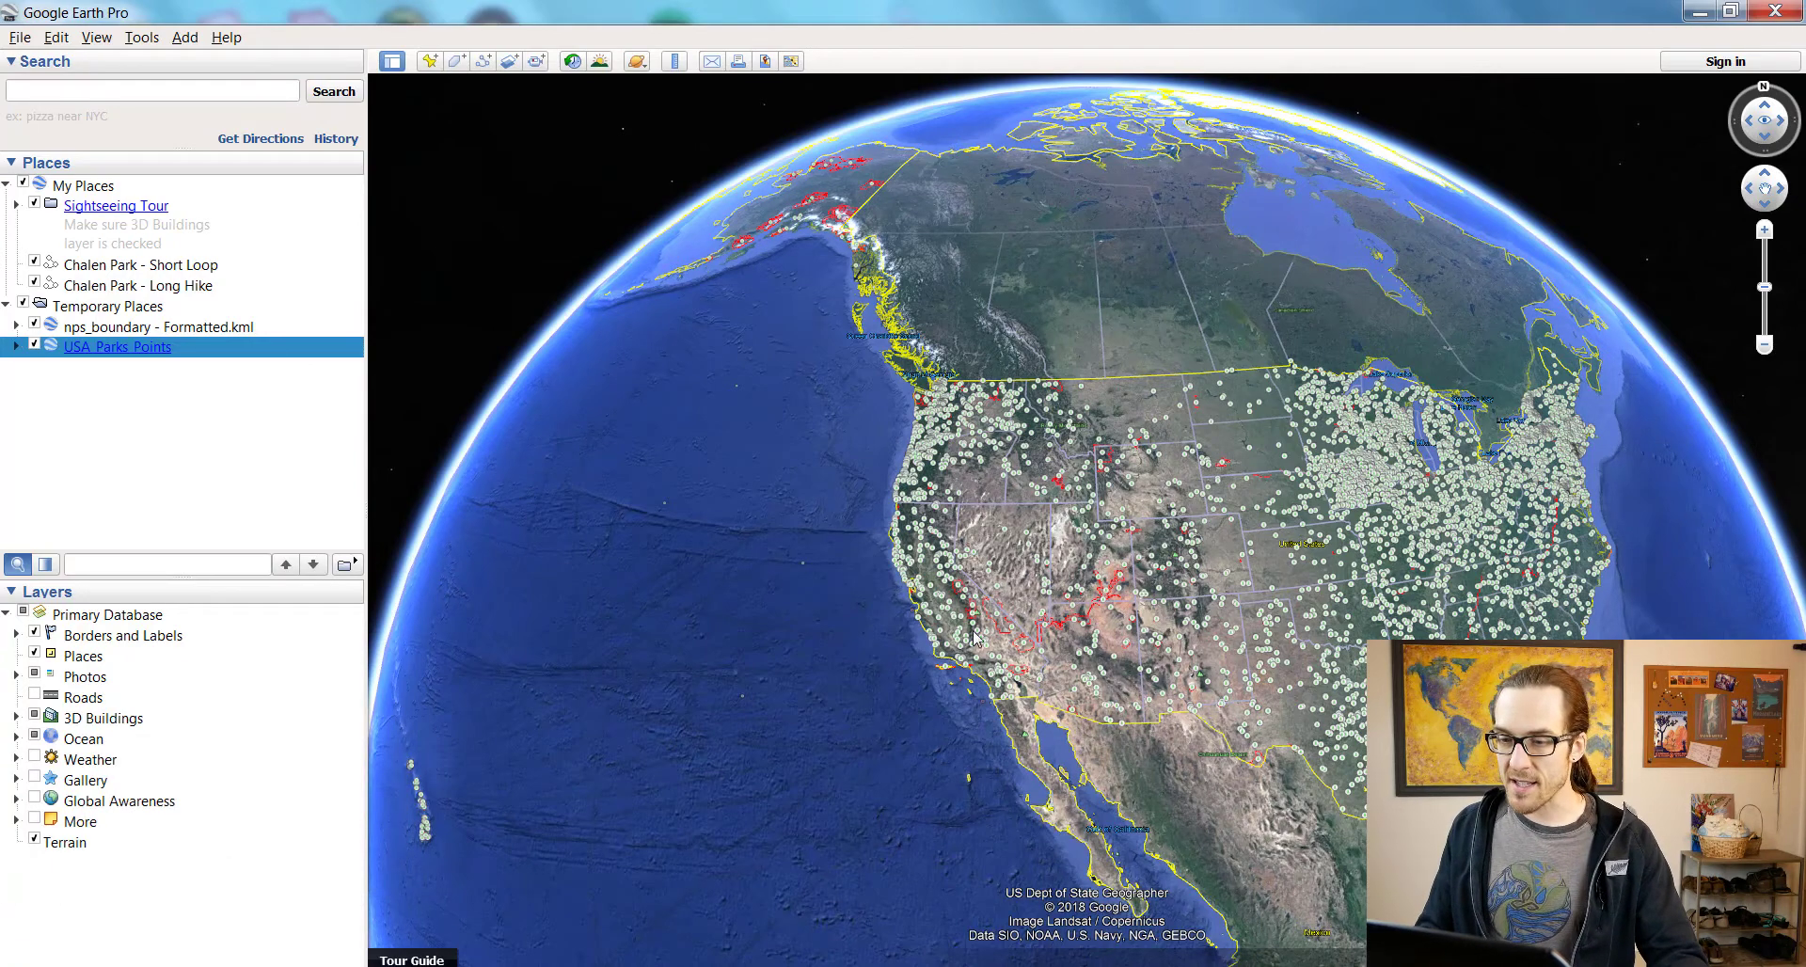
Examine the USA Parks Points and park boundaries around California in Google Earth Pro, and close the program to return to QGIS.
scroll(973, 638, up, 2)
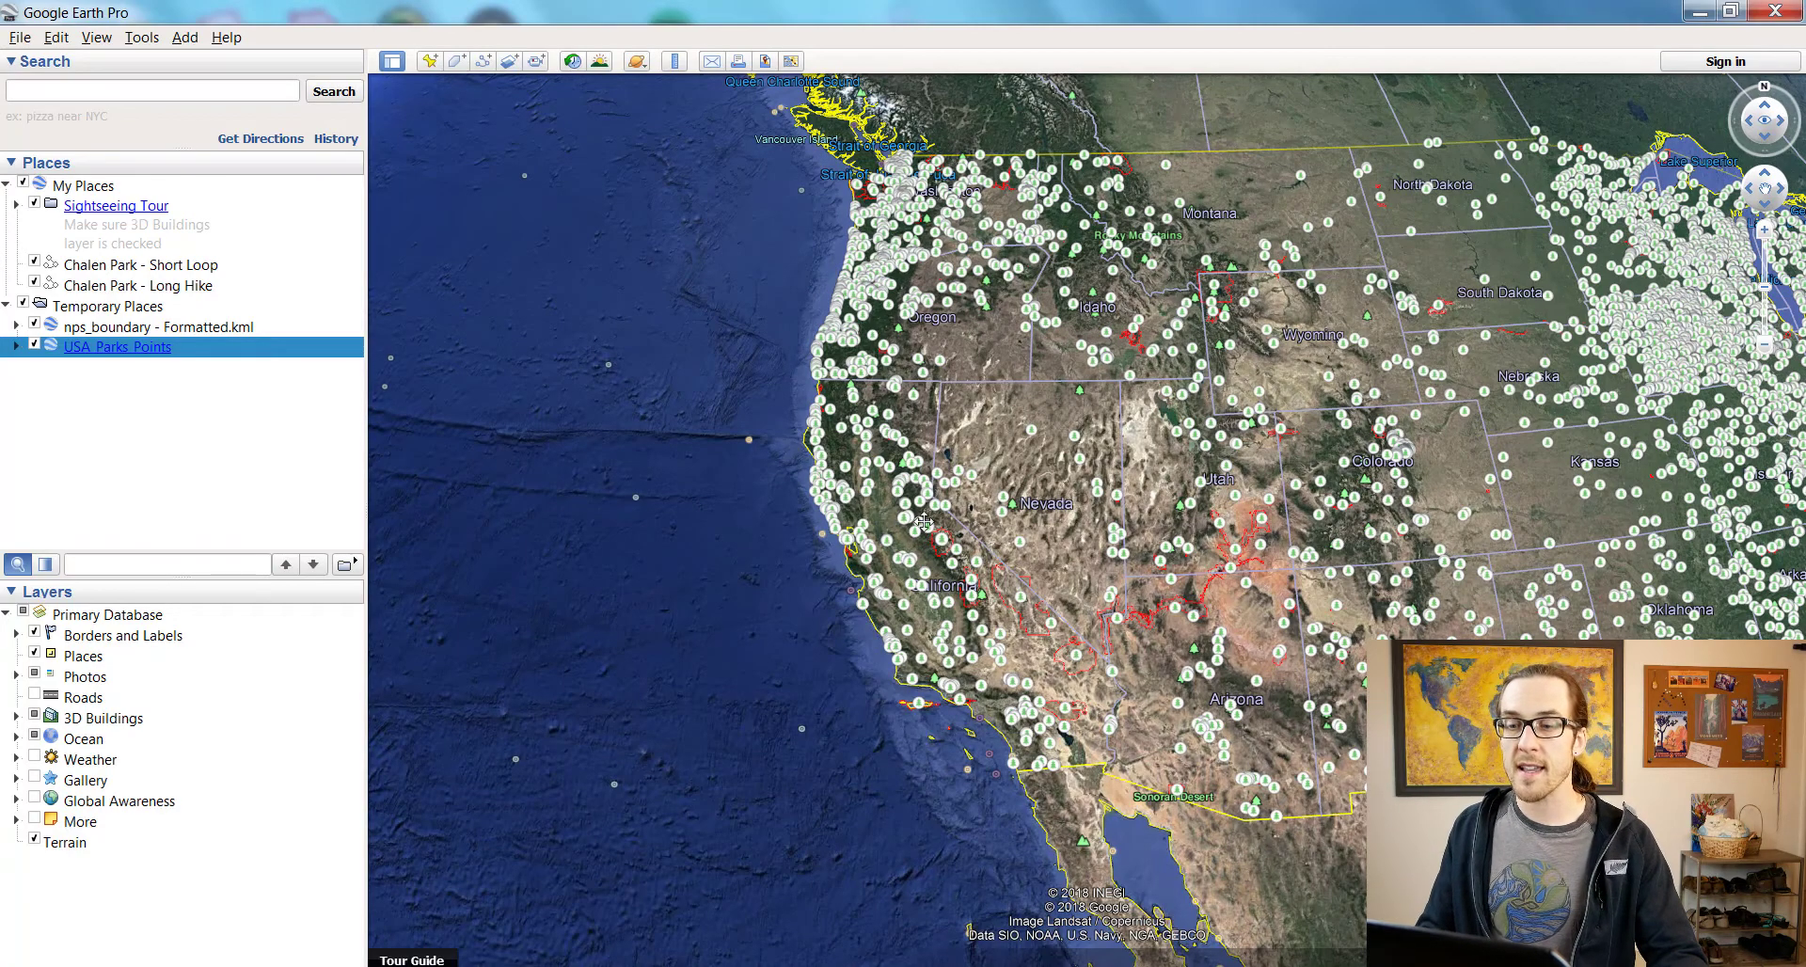
scroll(908, 513, up, 5)
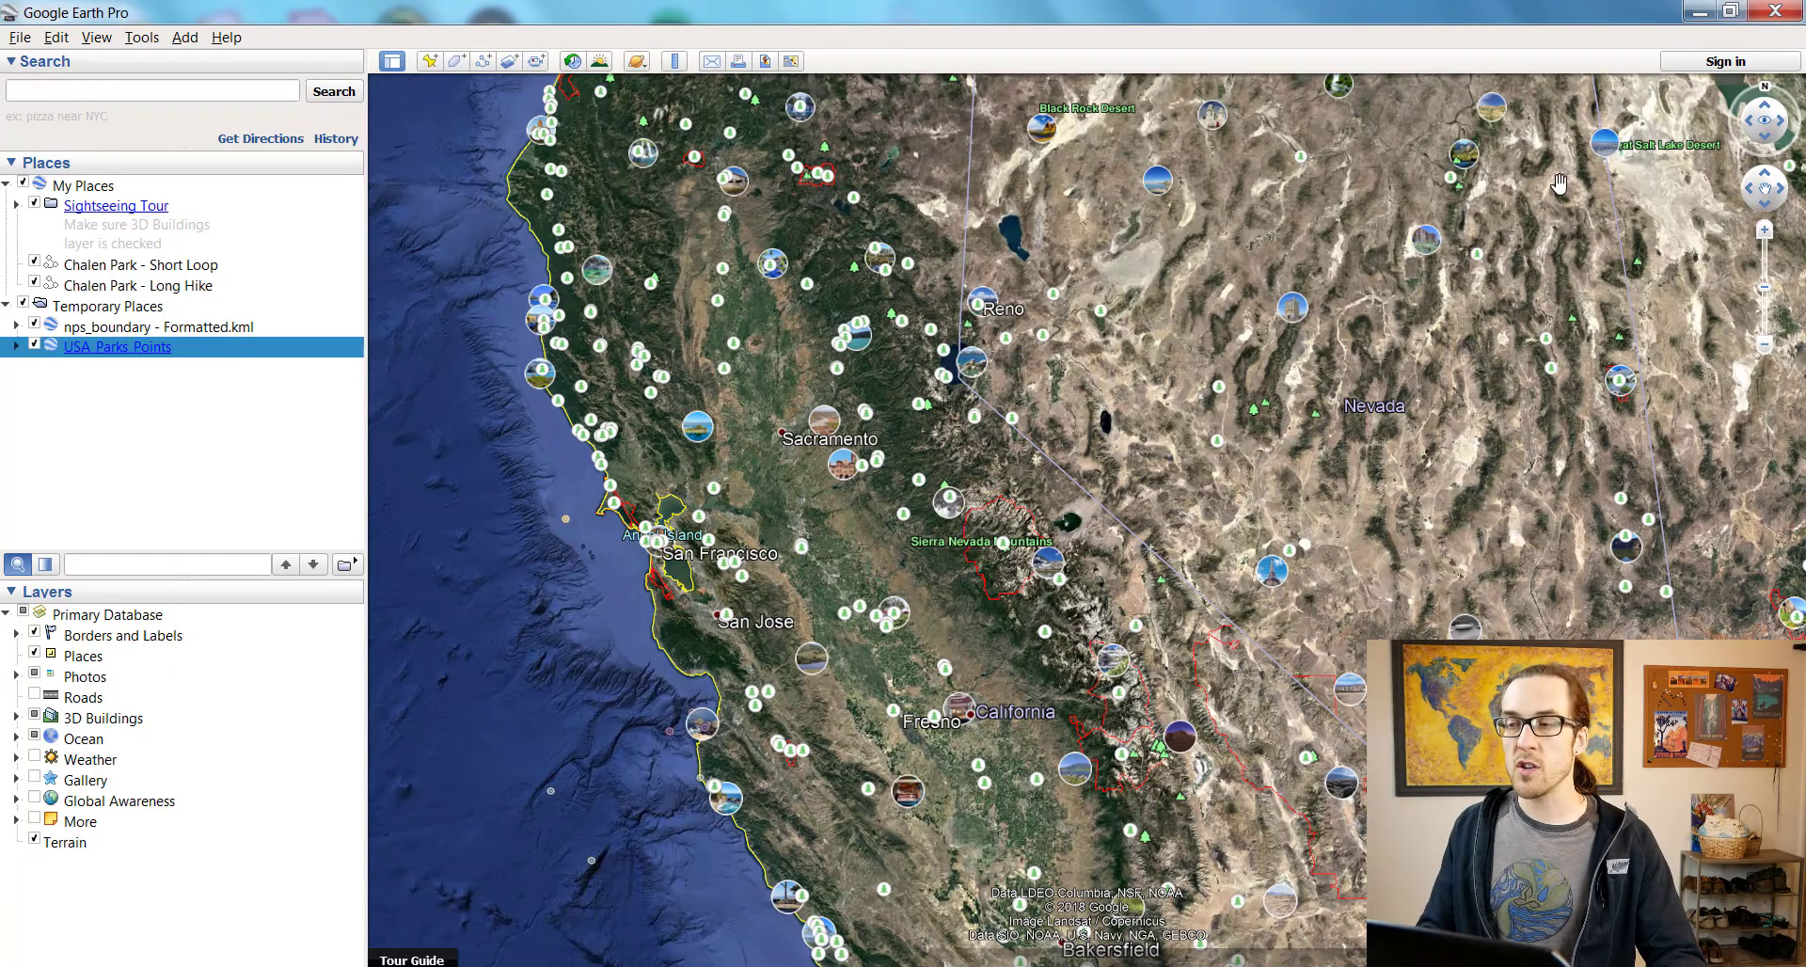
click(1775, 10)
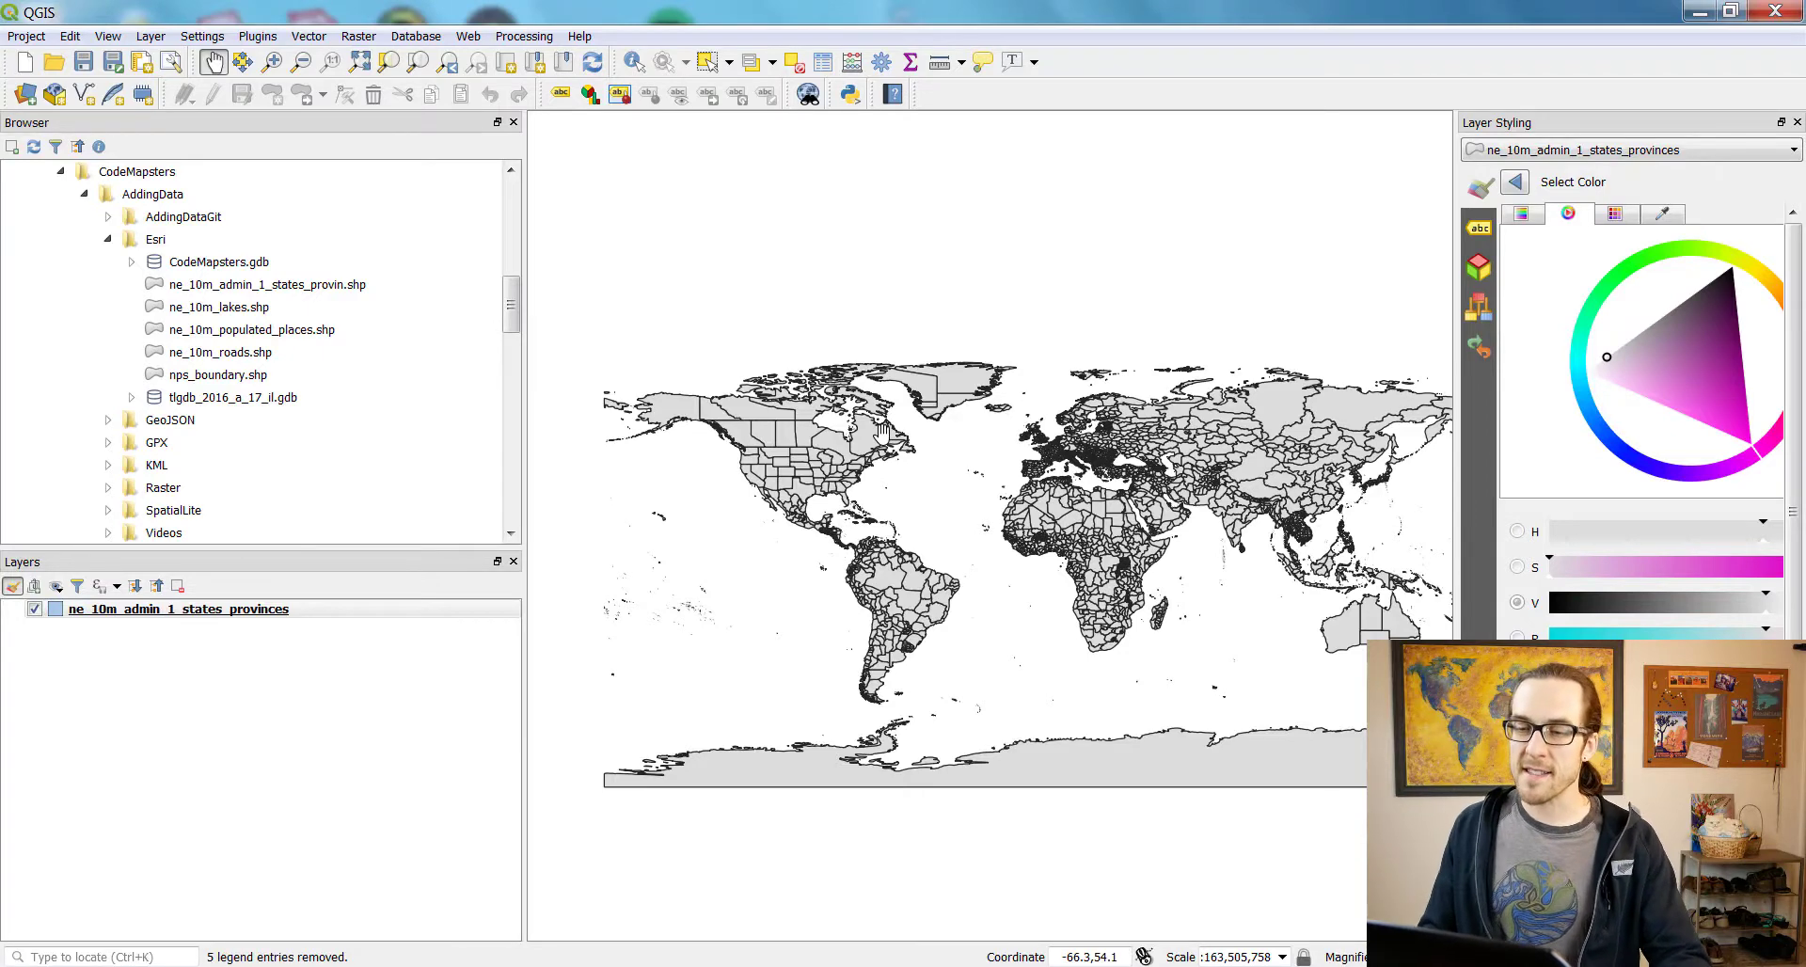
Collapse the Esri folder in the Browser, expand KML, and add US_Parks.kmz and nps_boundary.kml to the map.
scroll(832, 446, up, 2)
scroll(818, 449, up, 2)
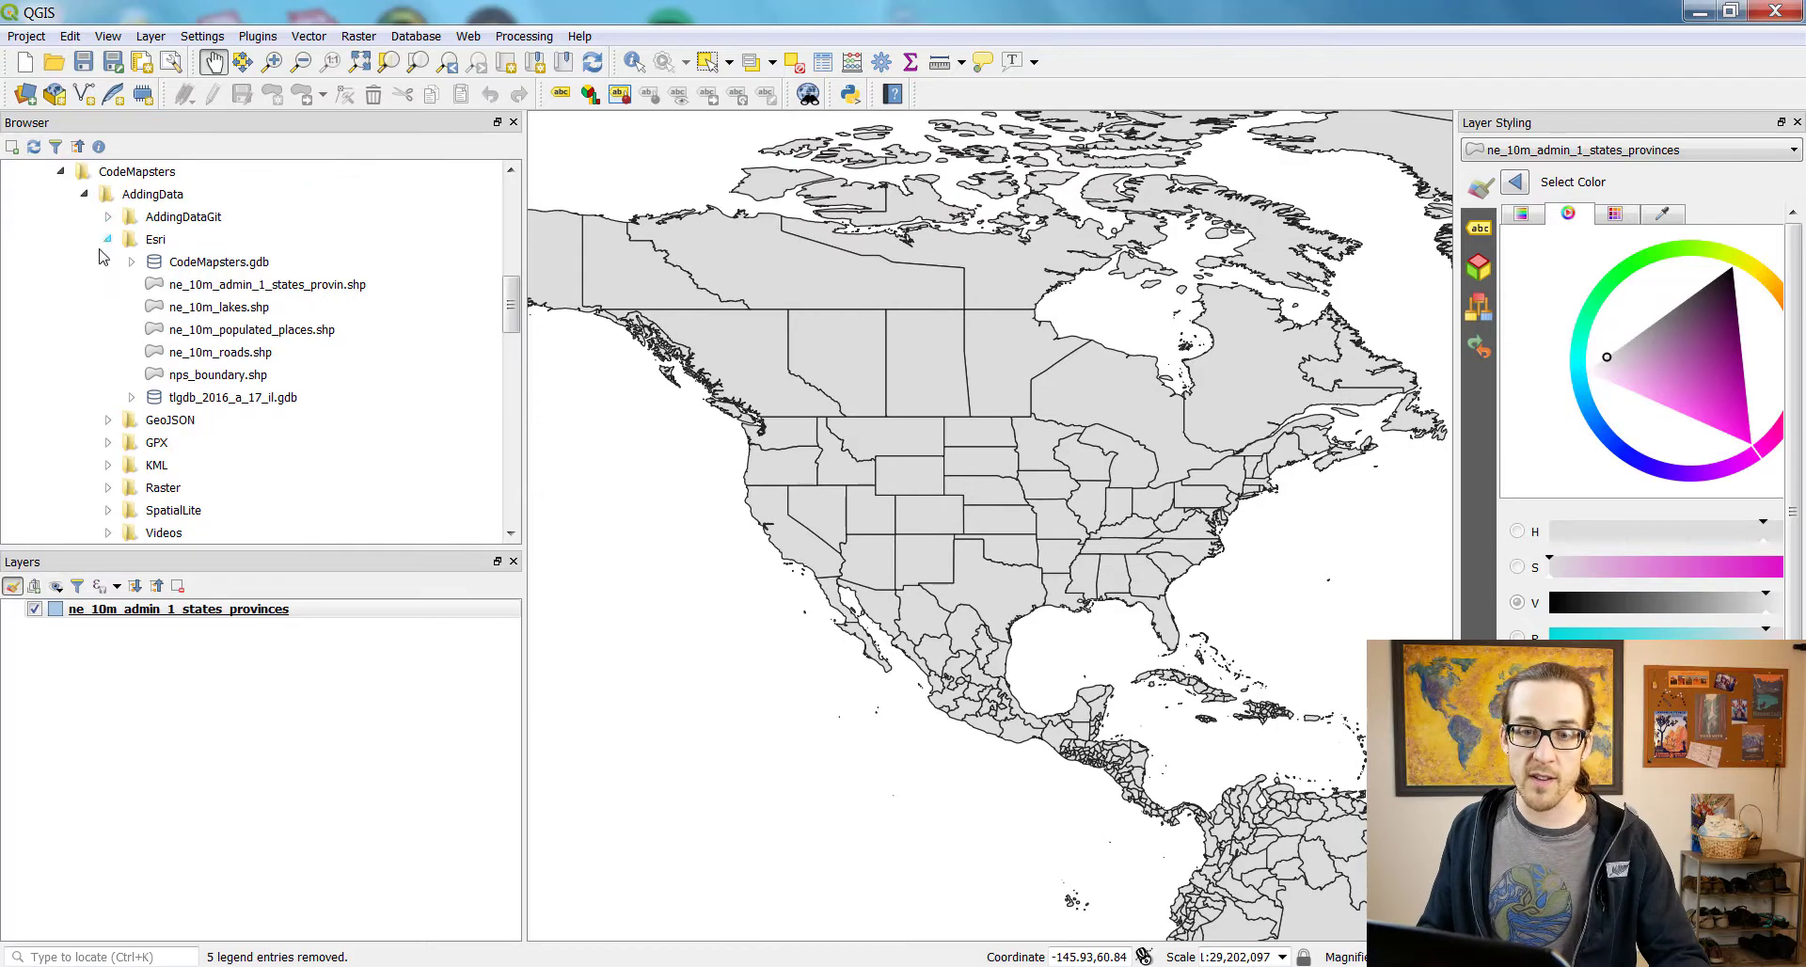
click(108, 217)
click(110, 217)
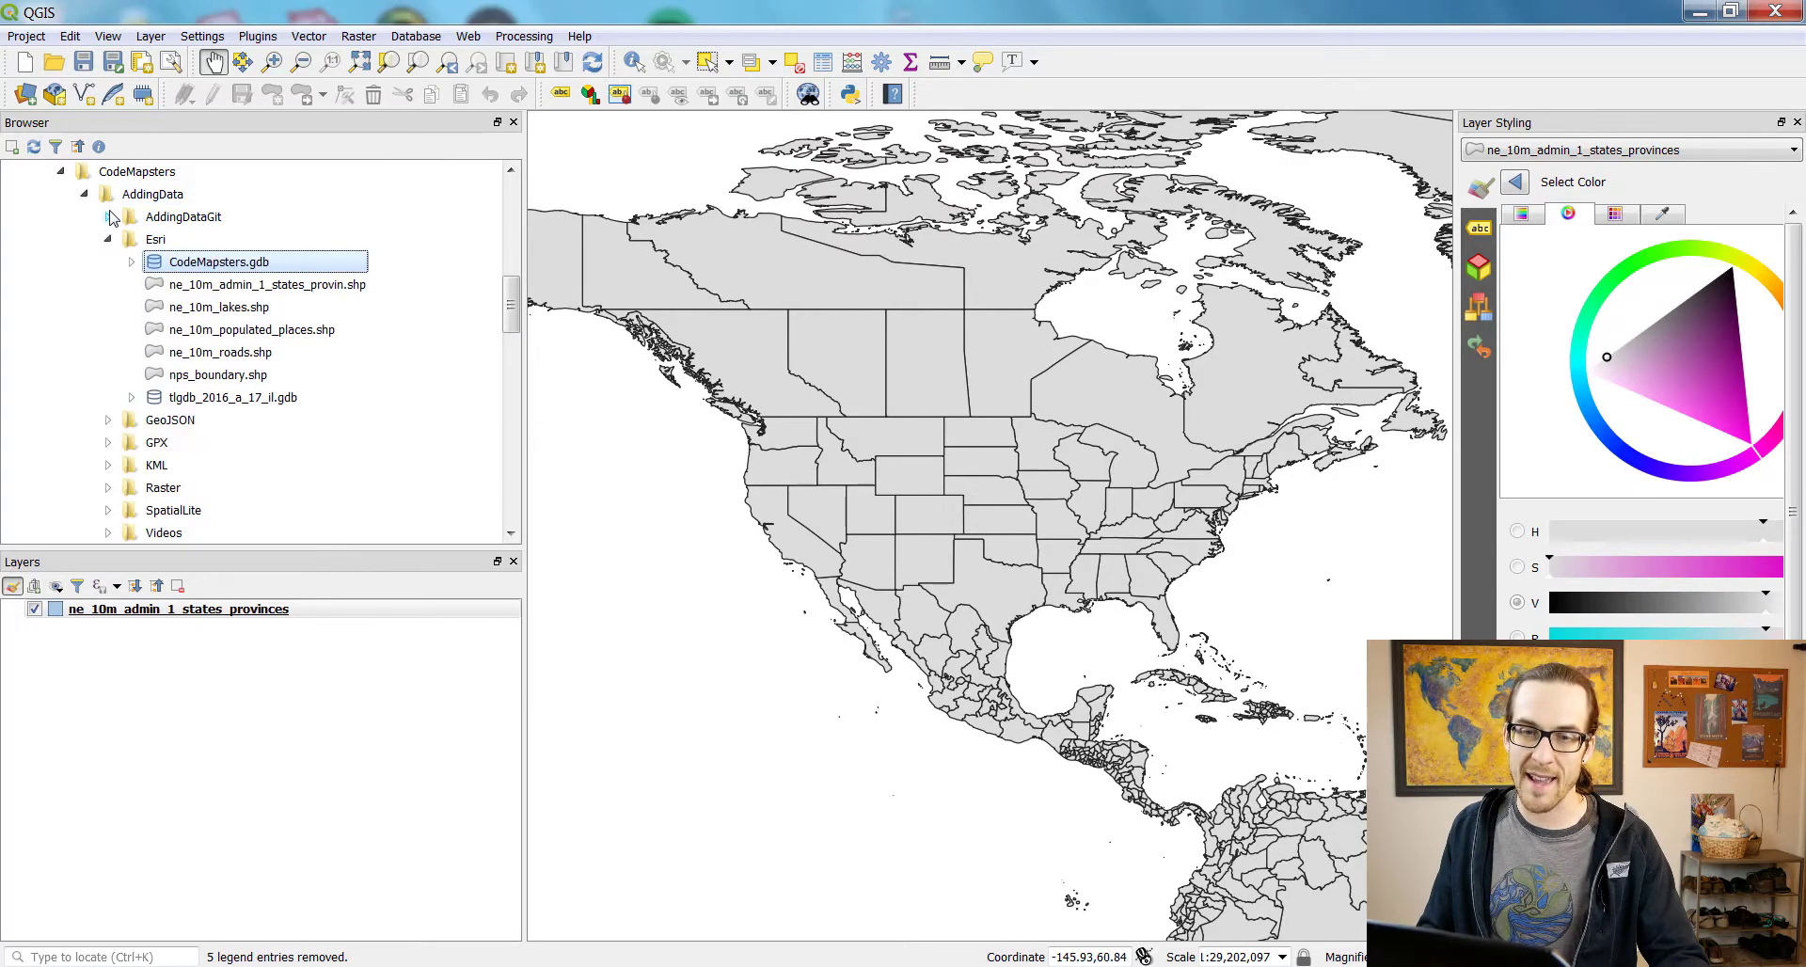
click(108, 239)
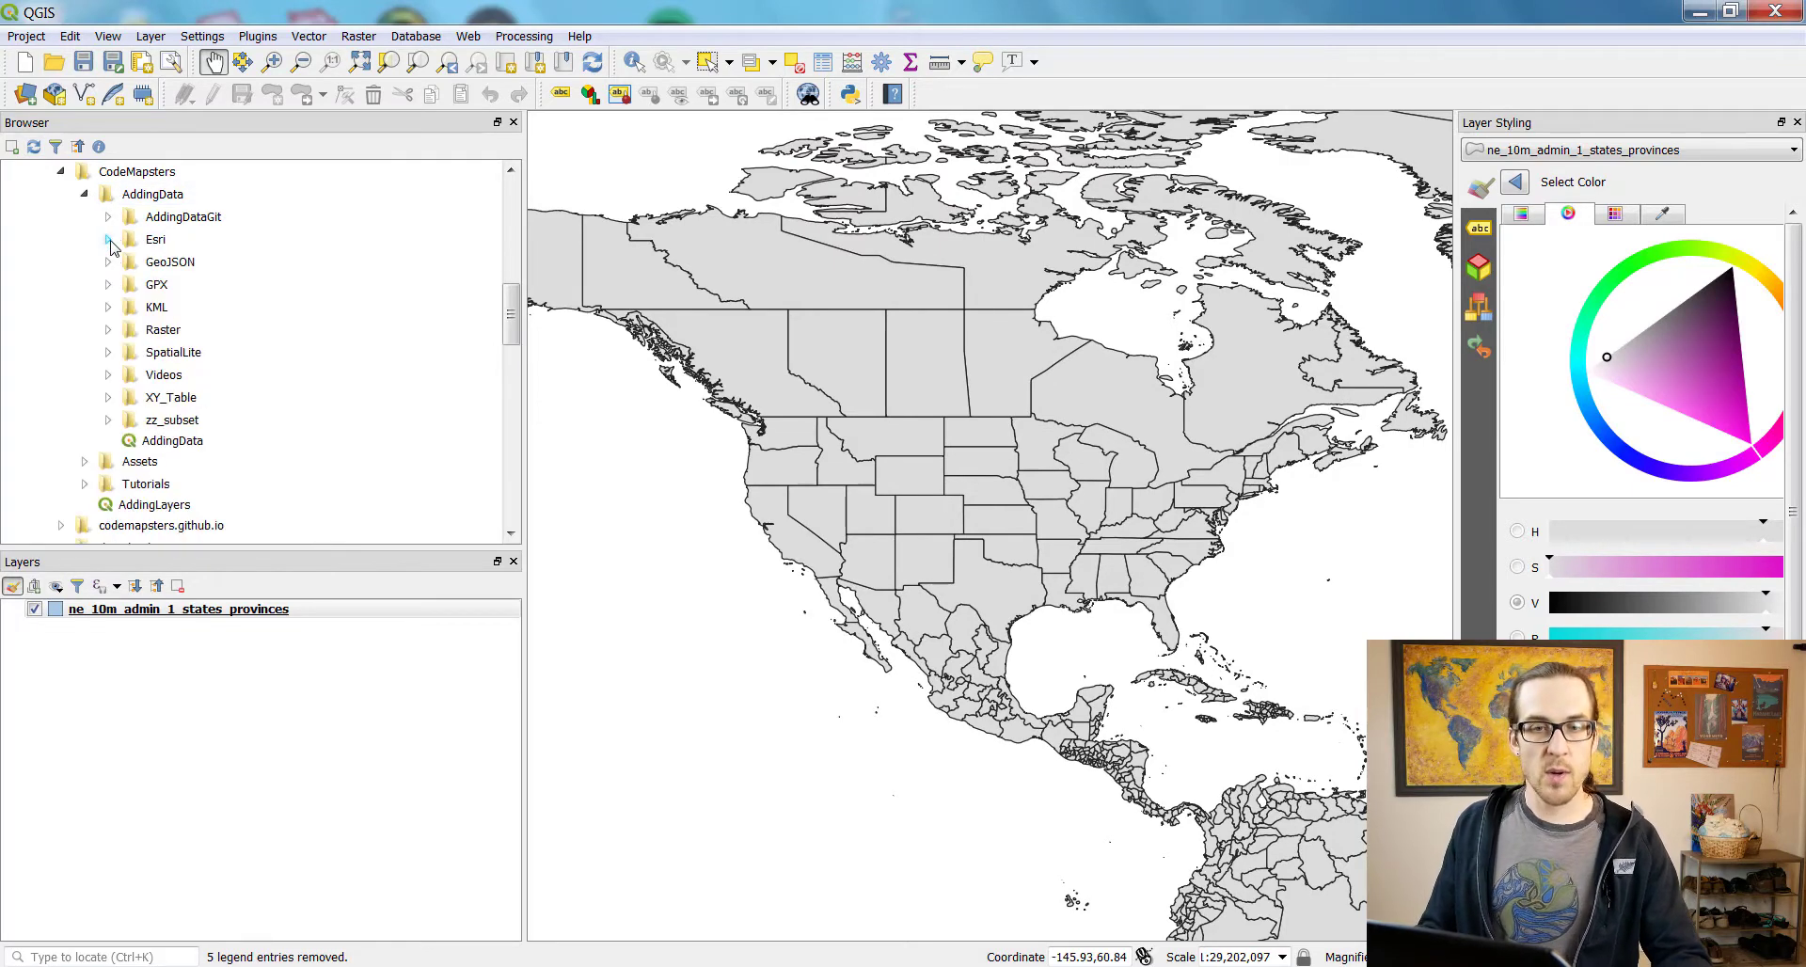
click(107, 310)
drag(209, 487, 664, 394)
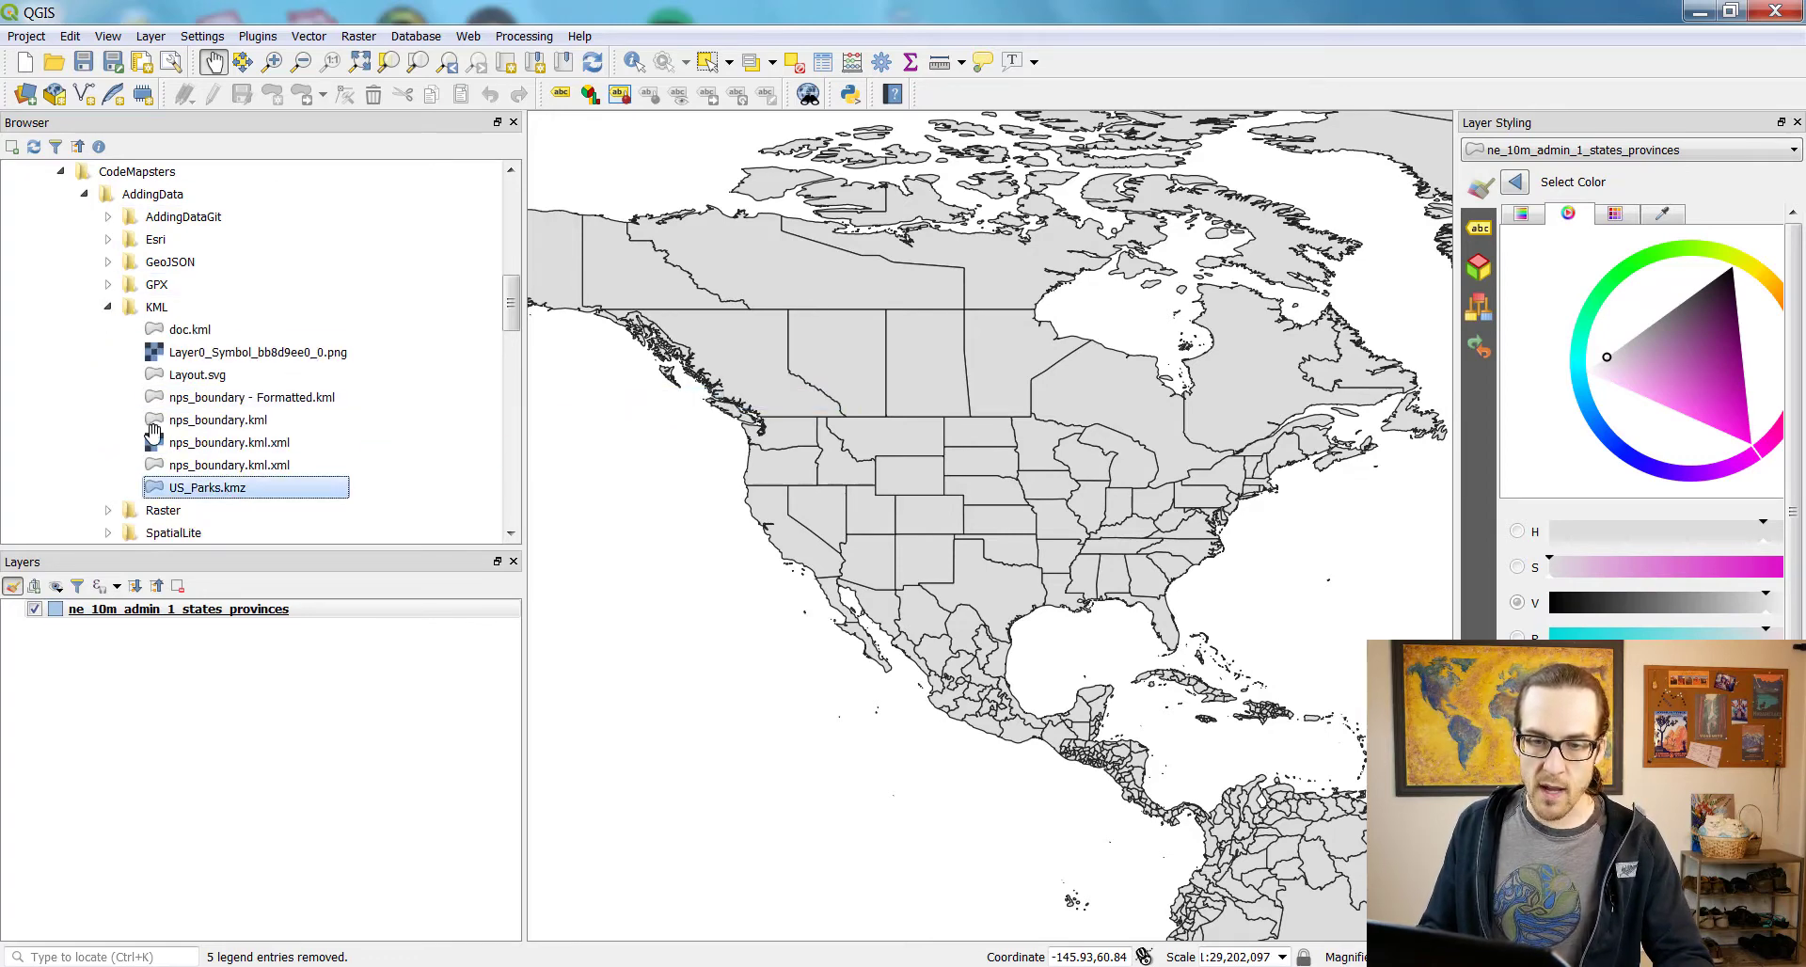
drag(191, 424, 671, 387)
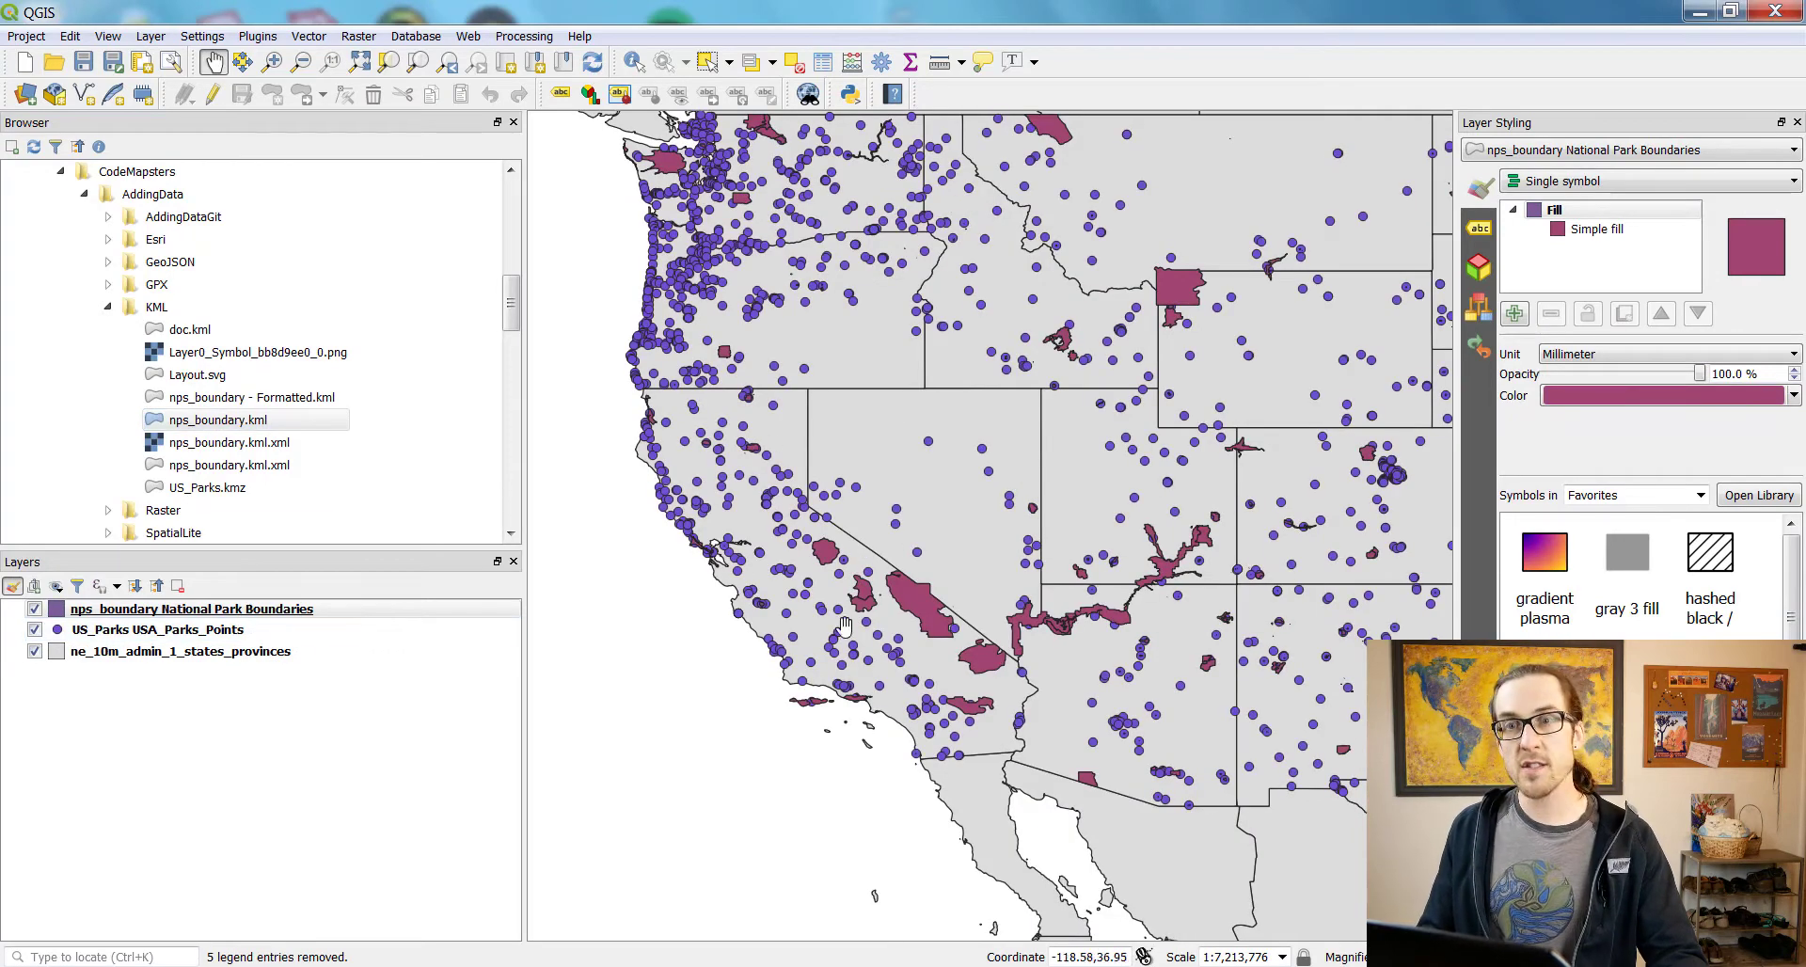
Examine the attribute table of the nps_boundary National Park Boundaries layer and close it.
scroll(824, 632, up, 1)
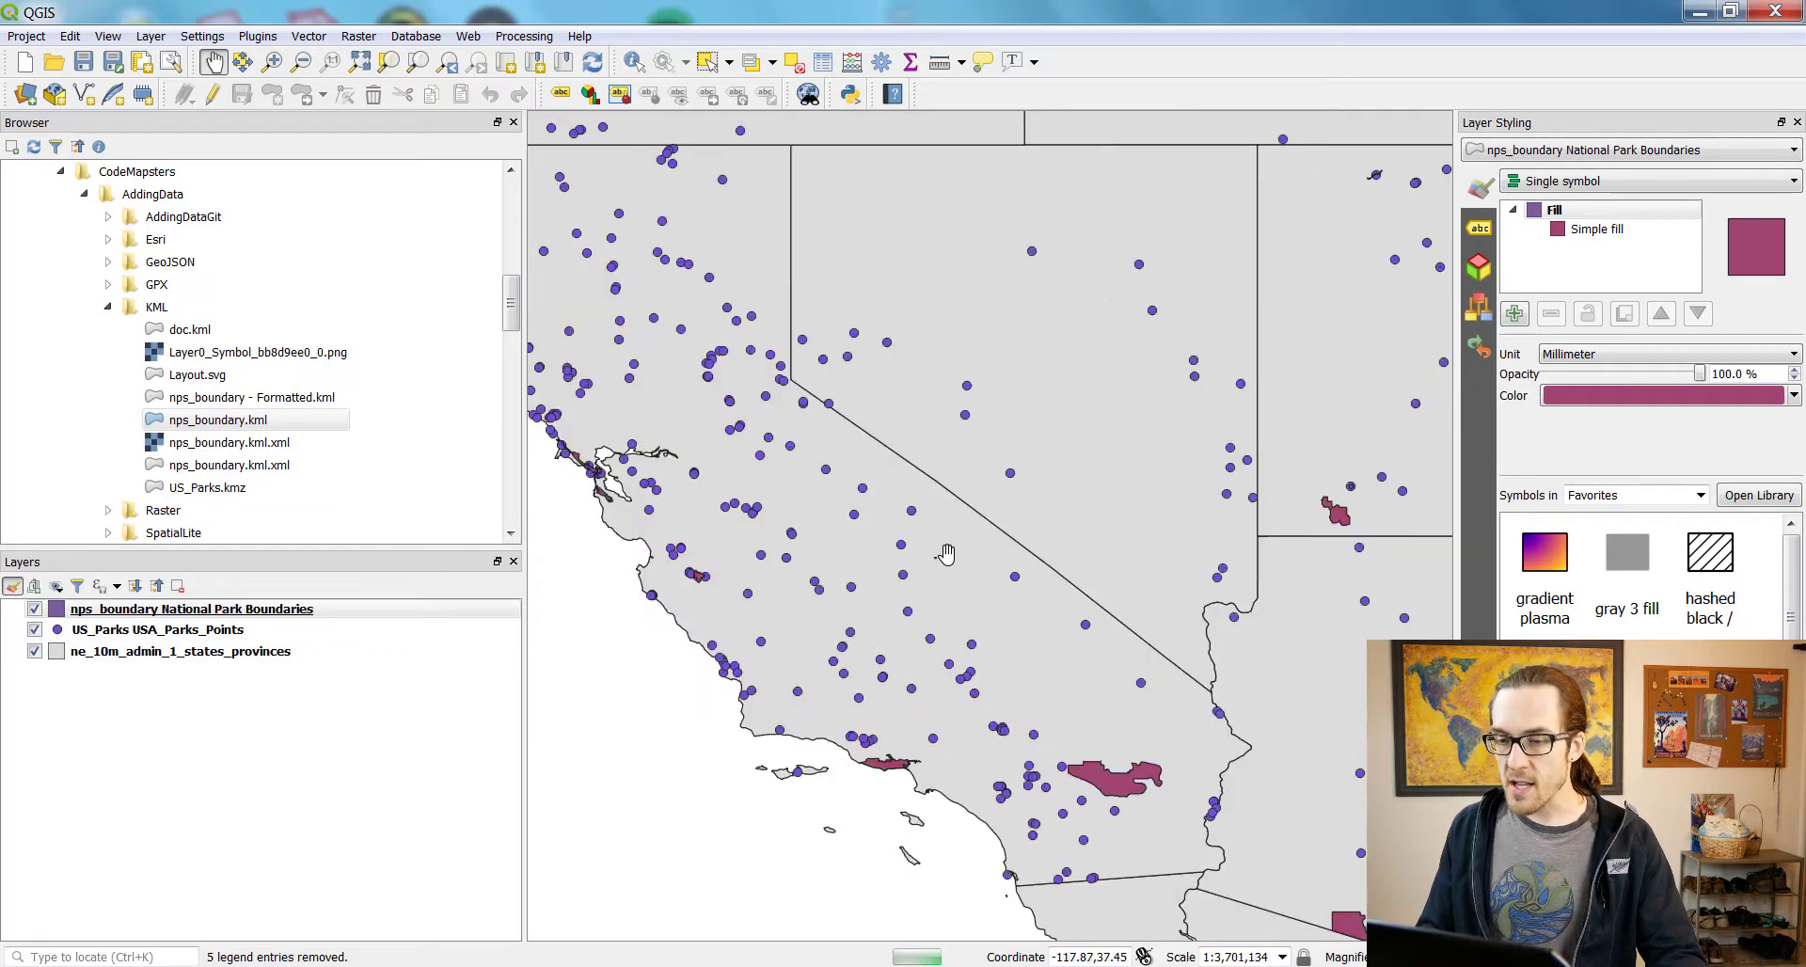
right_click(383, 610)
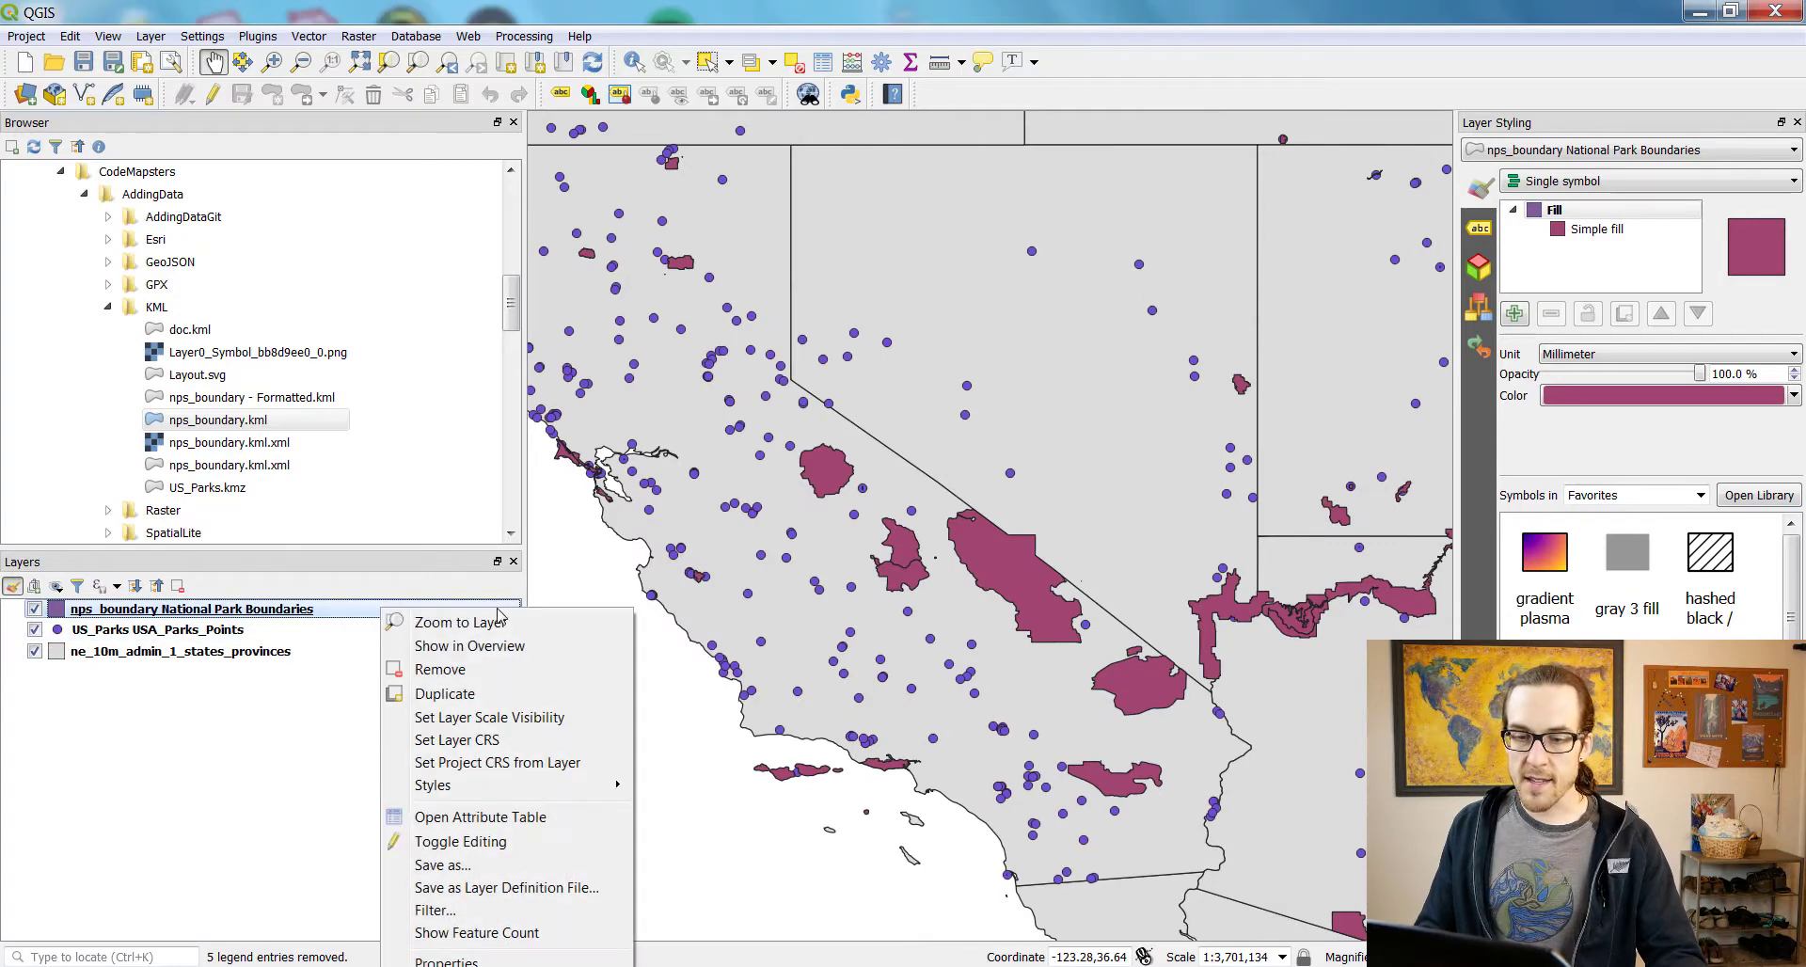
click(490, 820)
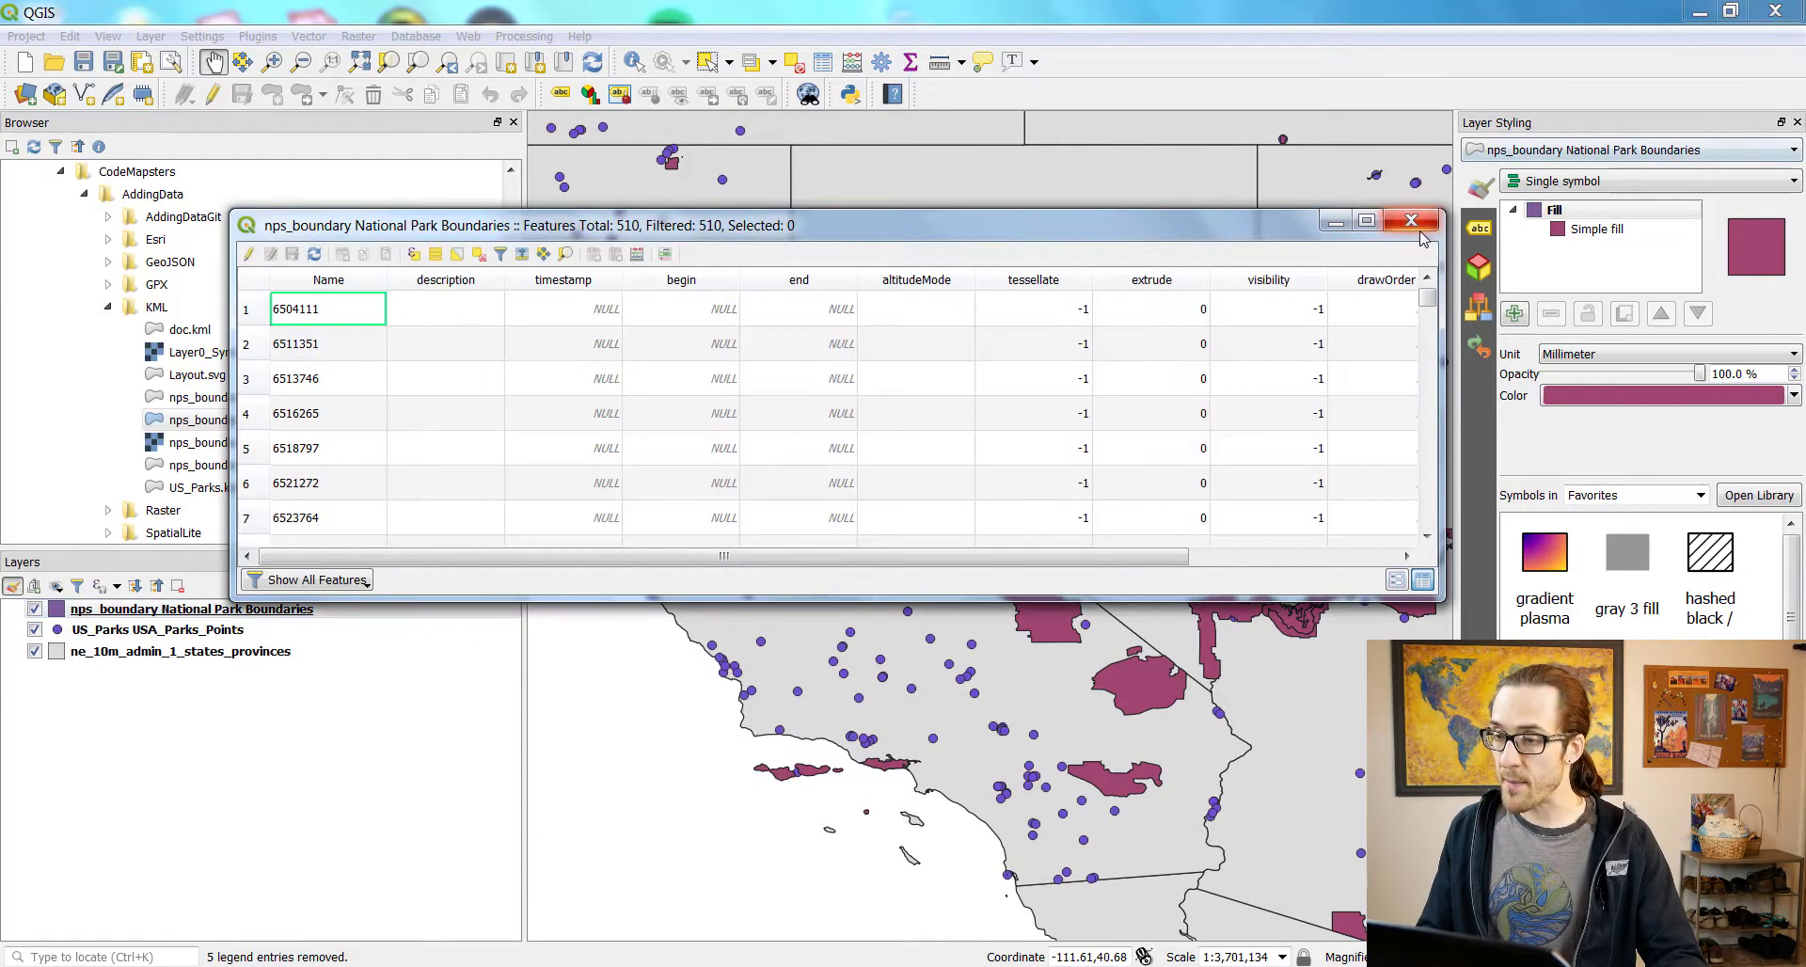
click(1409, 223)
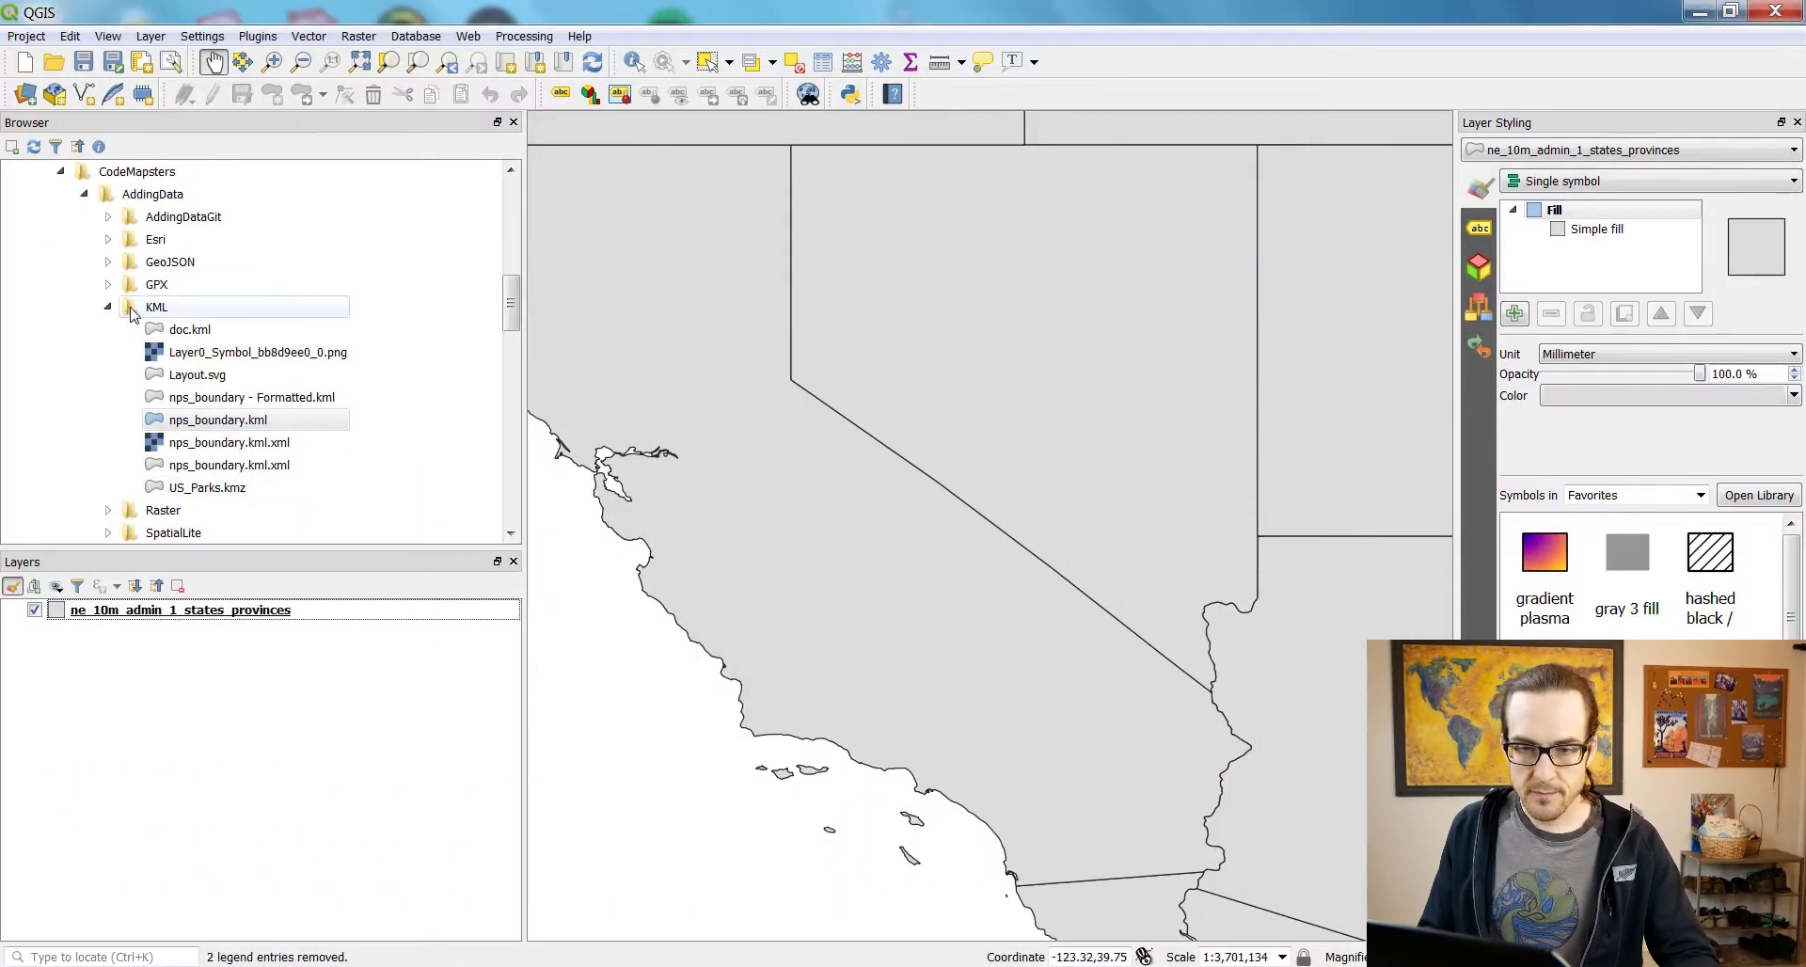
Add 2018Travels.gpx from the GPX folder with all five of its layers, from waypoints to route_points, in a group.
click(109, 307)
click(108, 284)
drag(214, 307, 1034, 376)
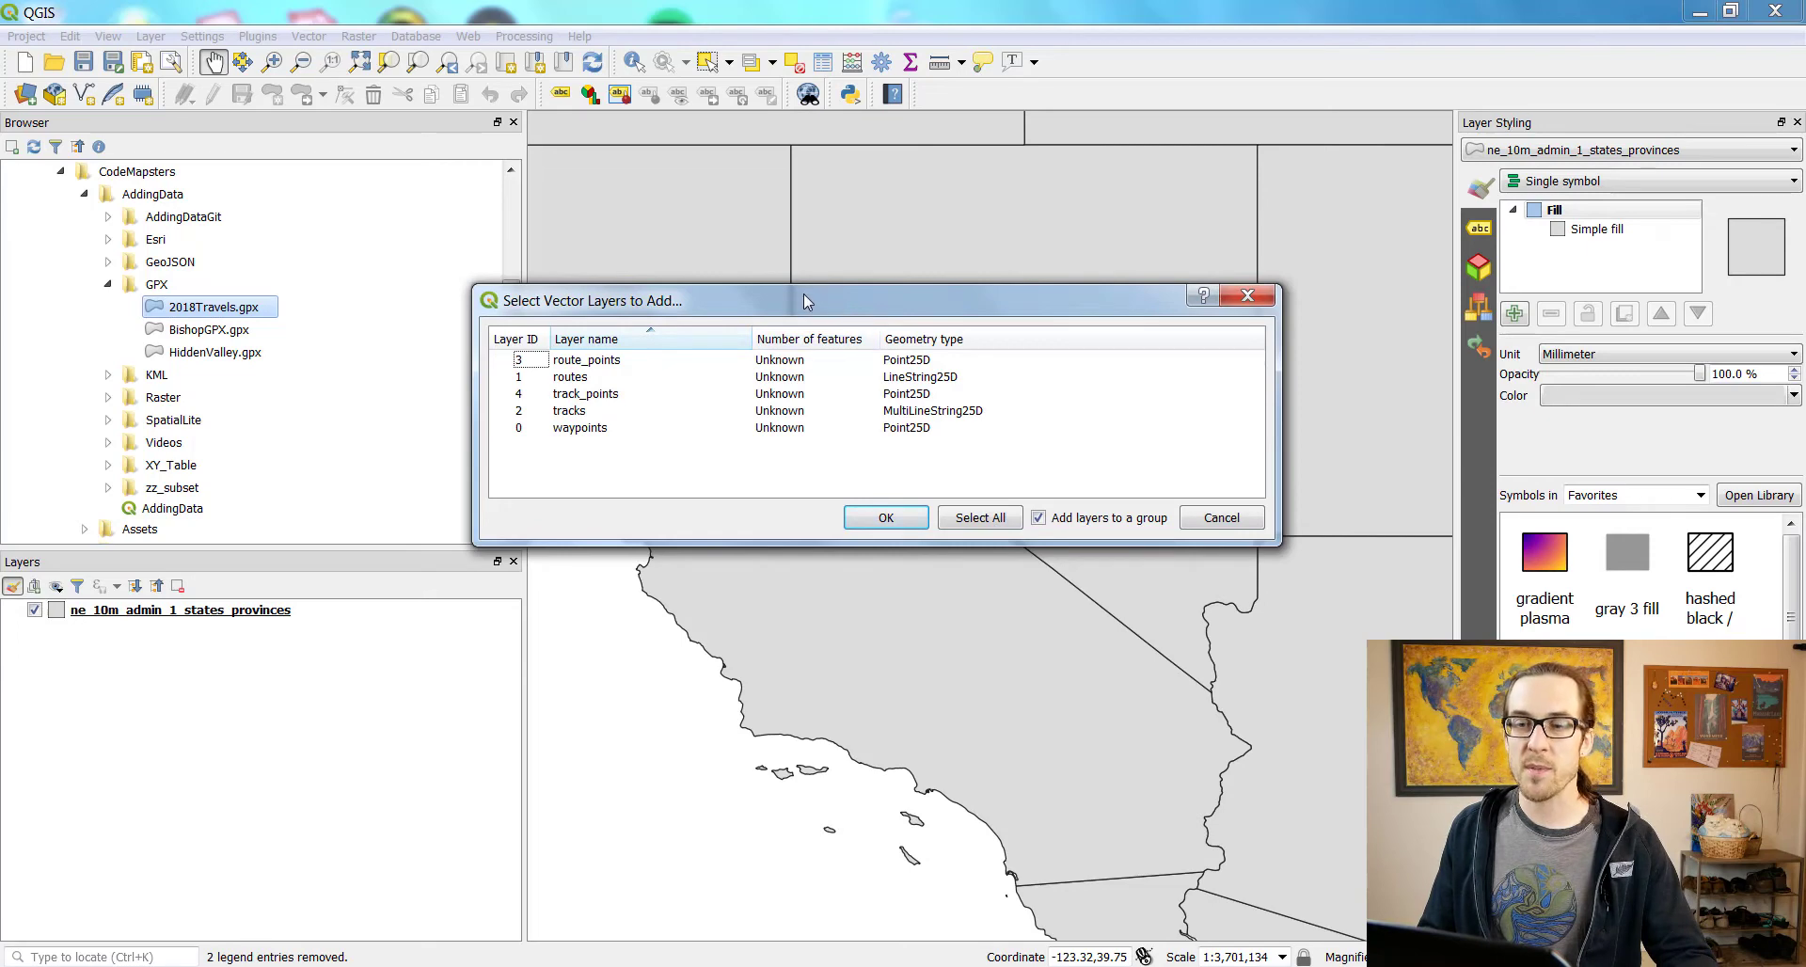
drag(800, 316, 914, 323)
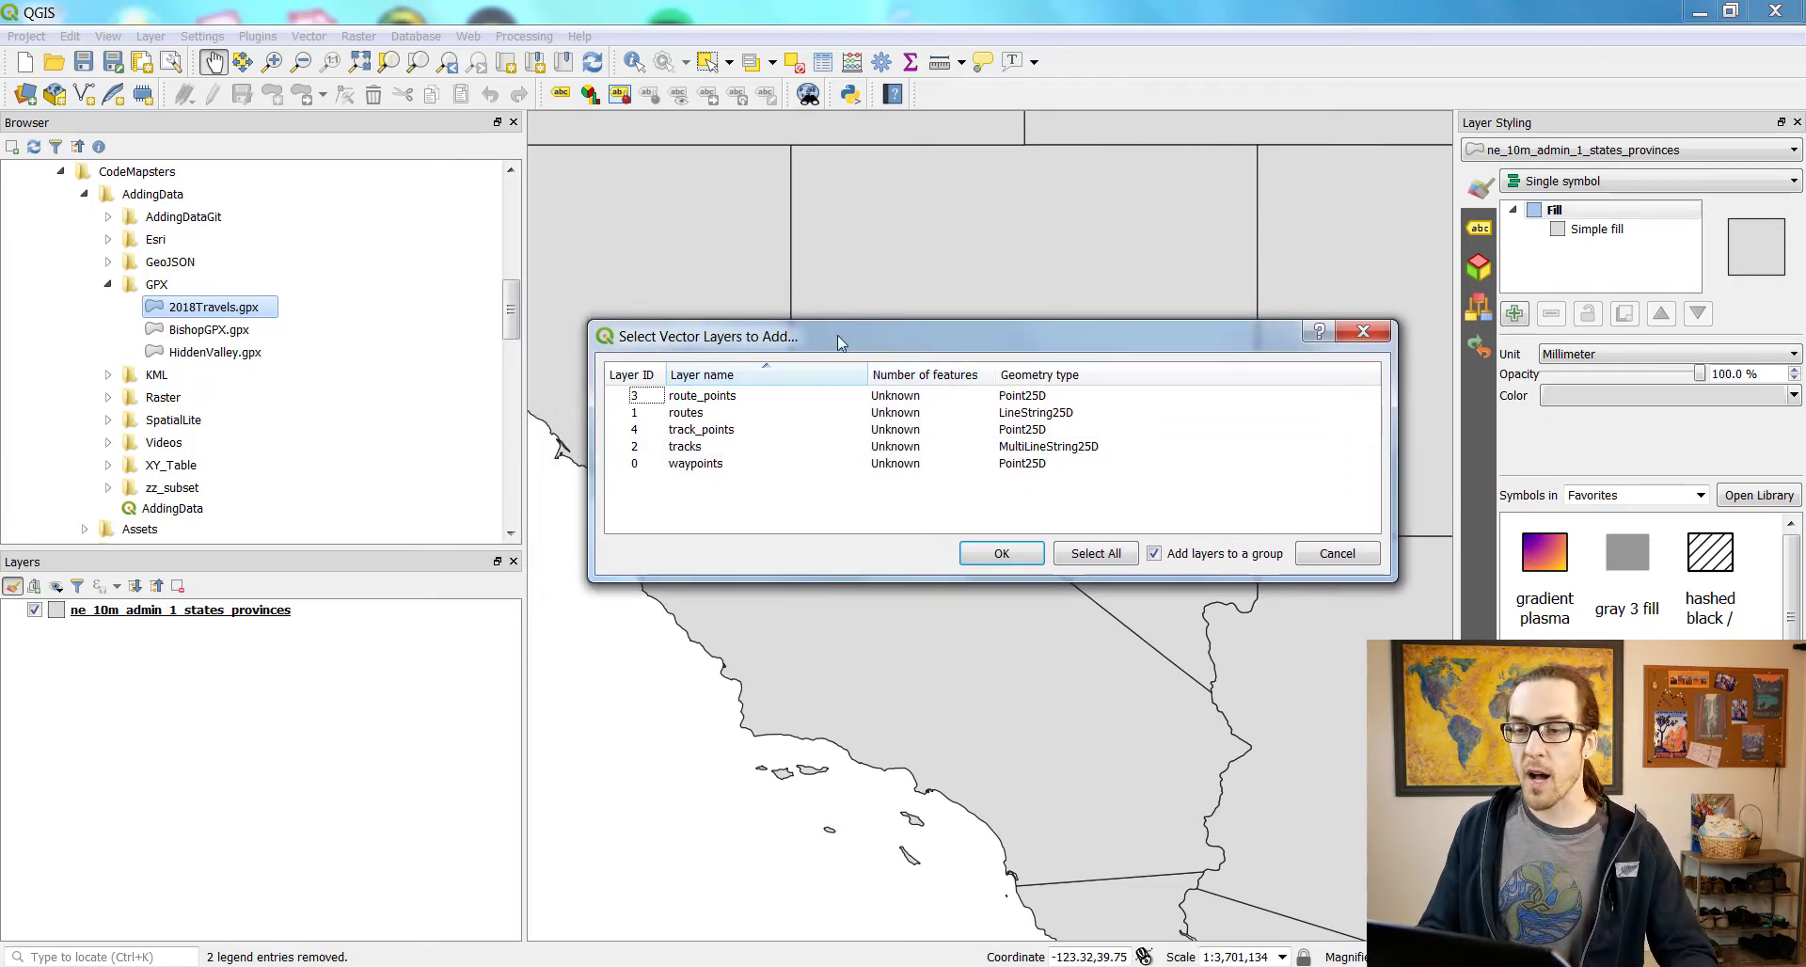
click(763, 375)
shift+click(757, 464)
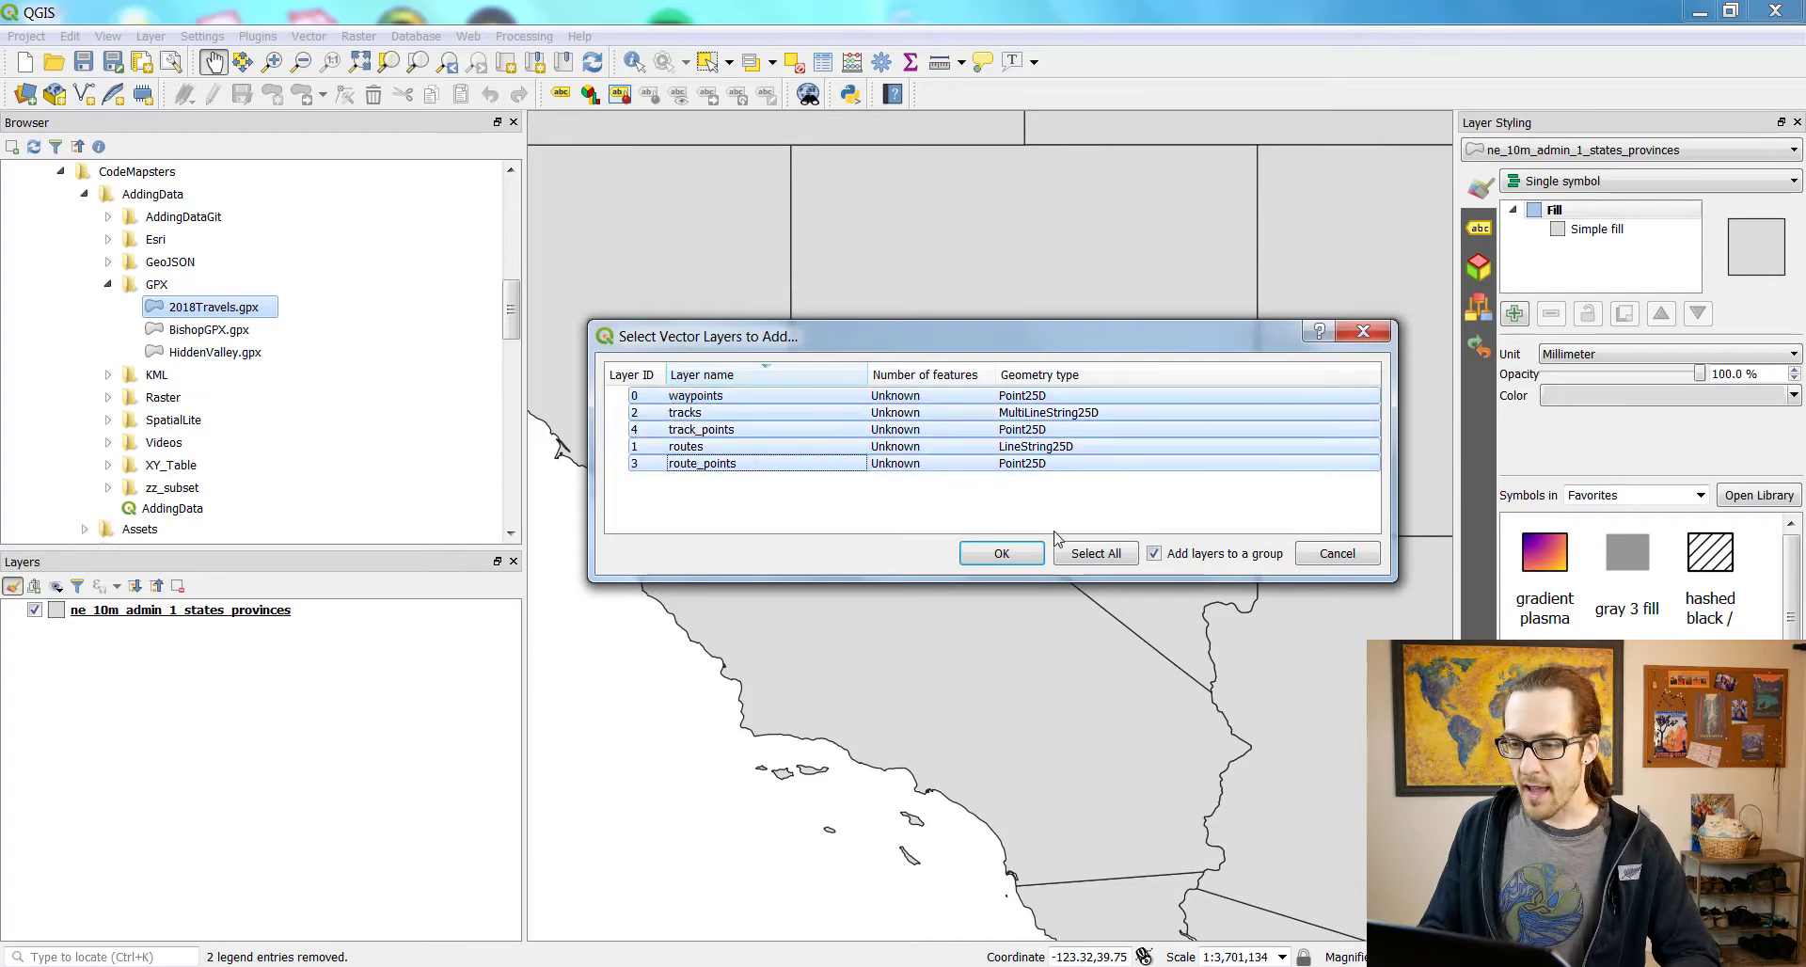
click(1039, 558)
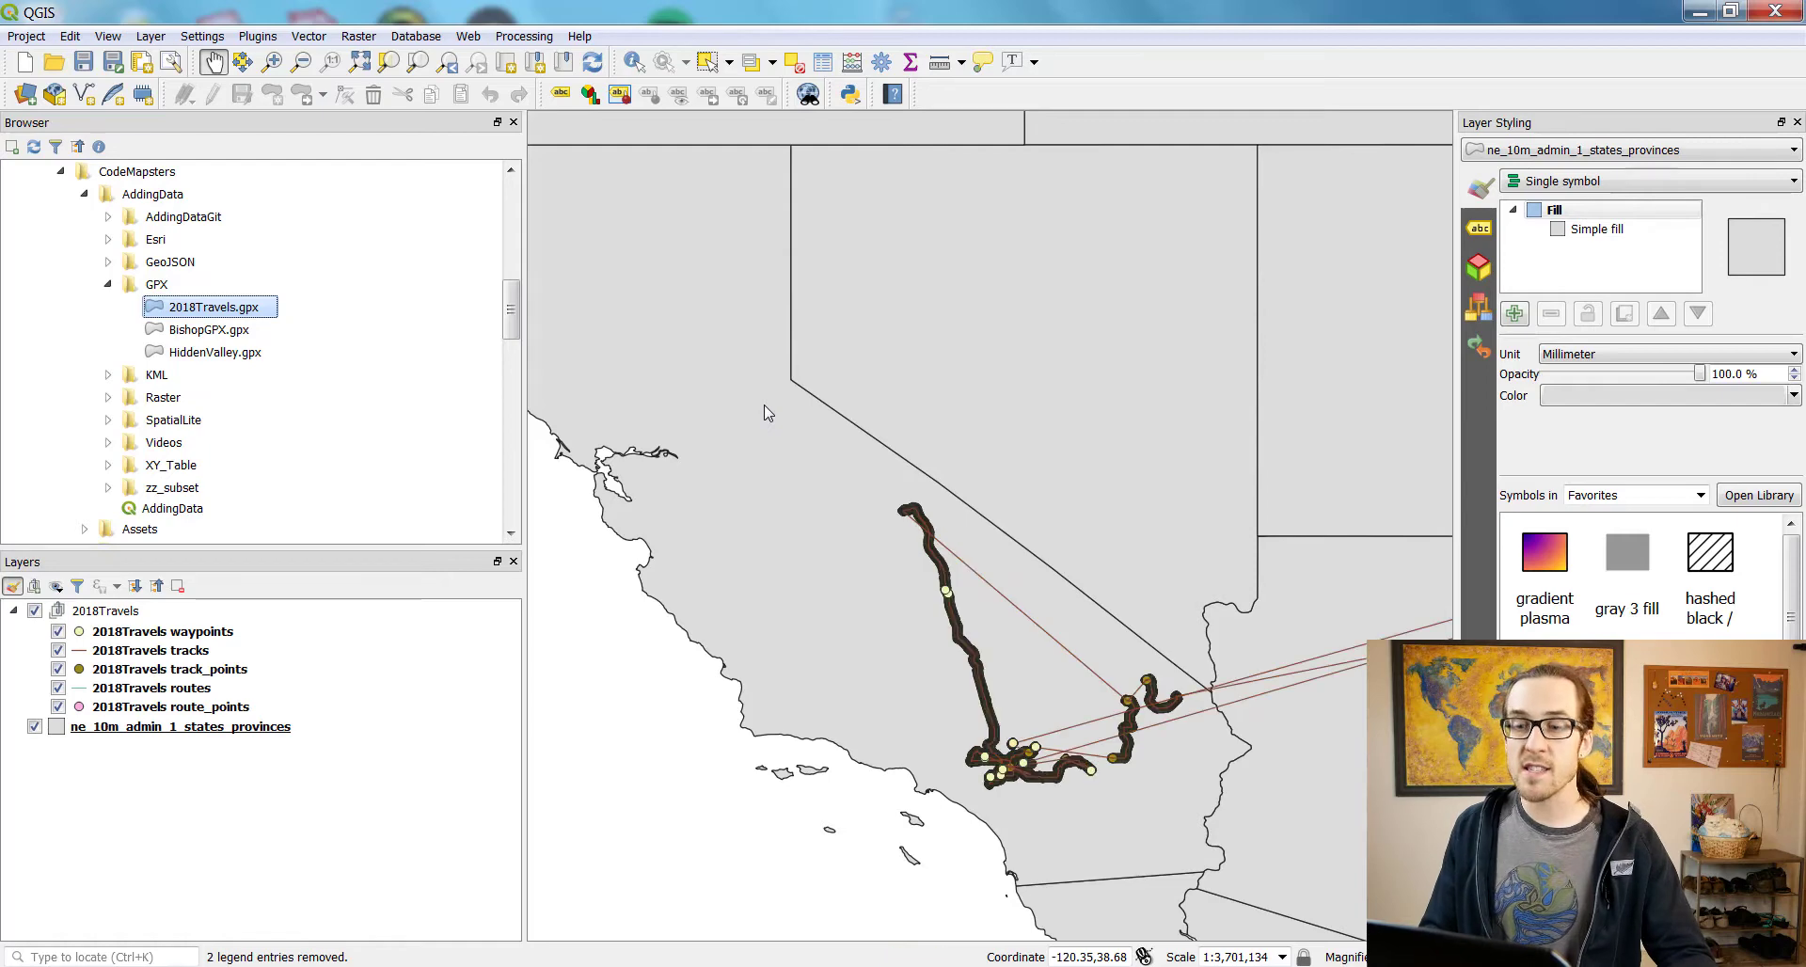
Style the 2018Travels waypoints layer with the red starburst preset marker.
drag(885, 561, 753, 391)
scroll(955, 417, down, 3)
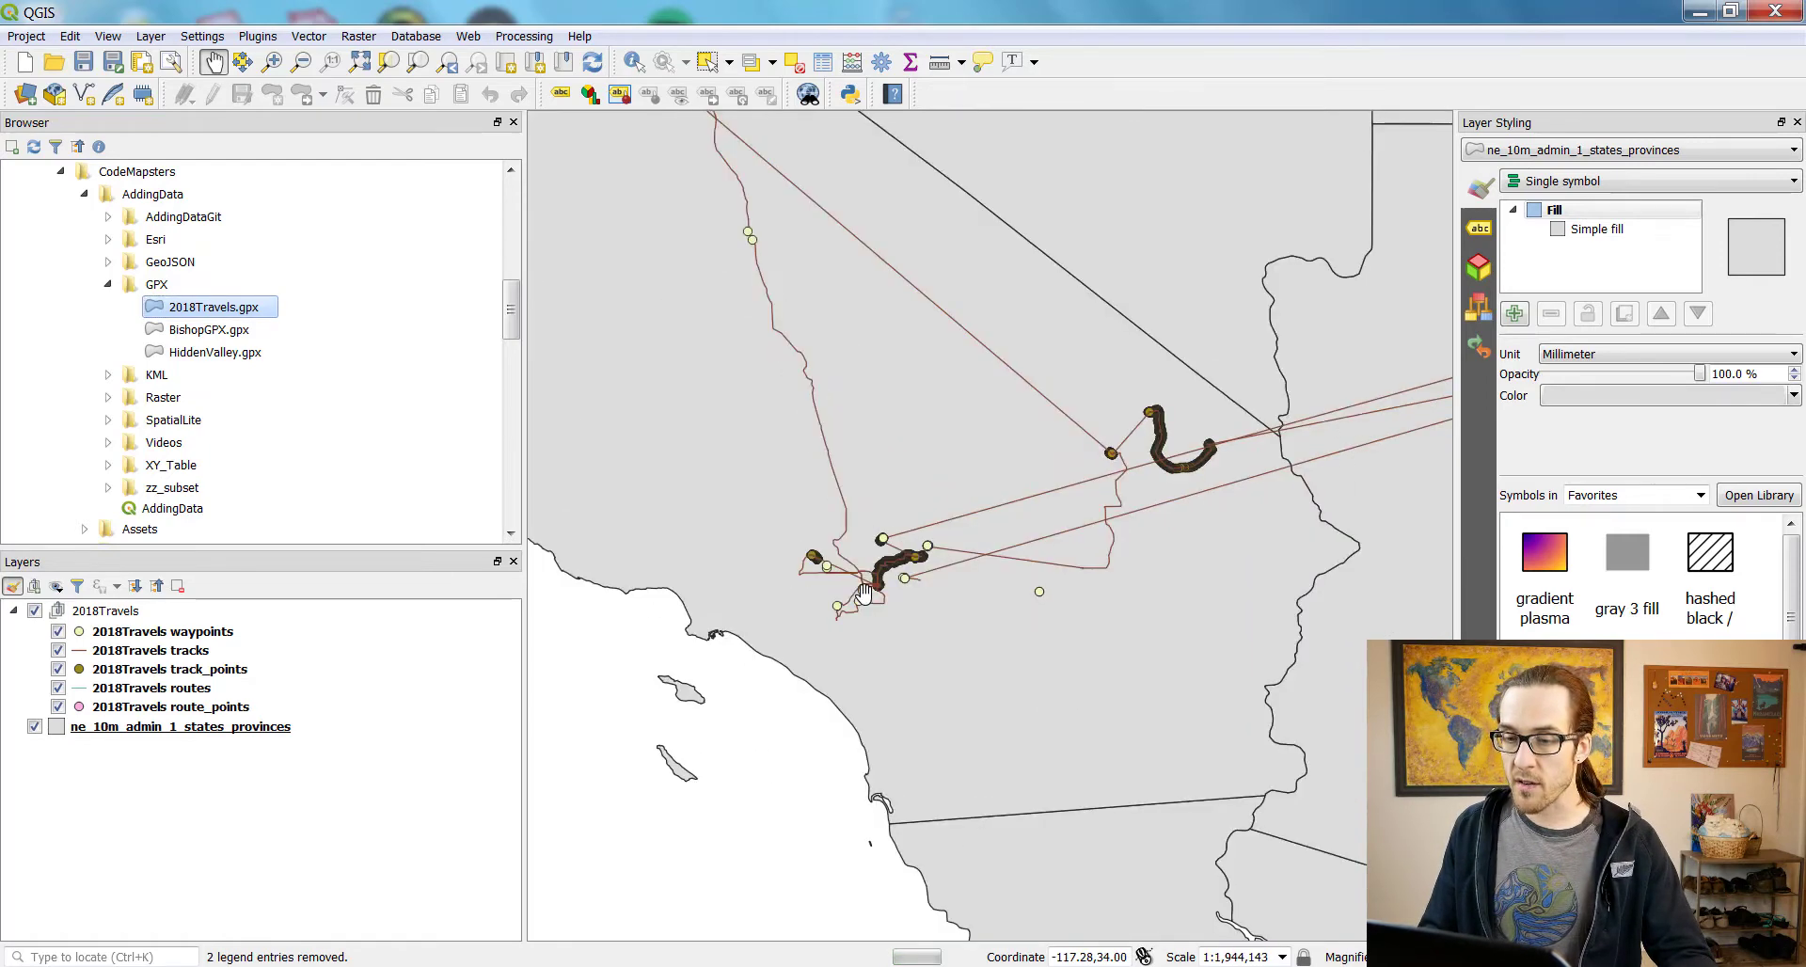
scroll(931, 433, down, 2)
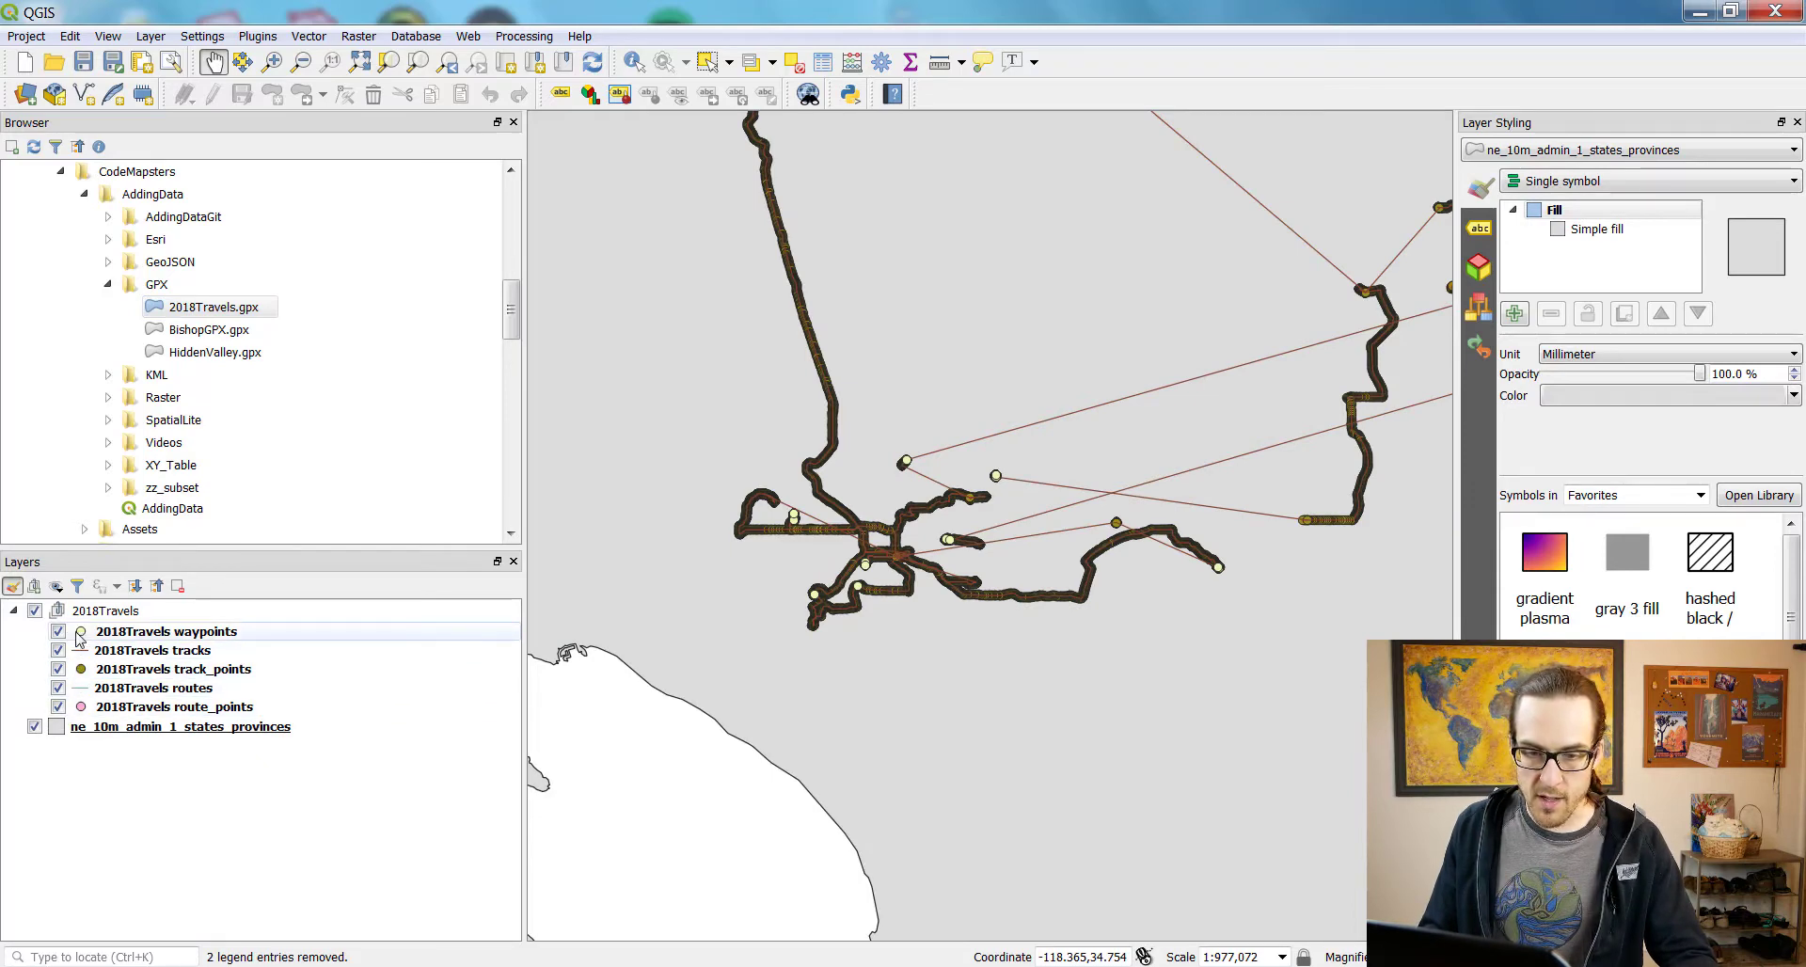
click(81, 635)
click(1709, 781)
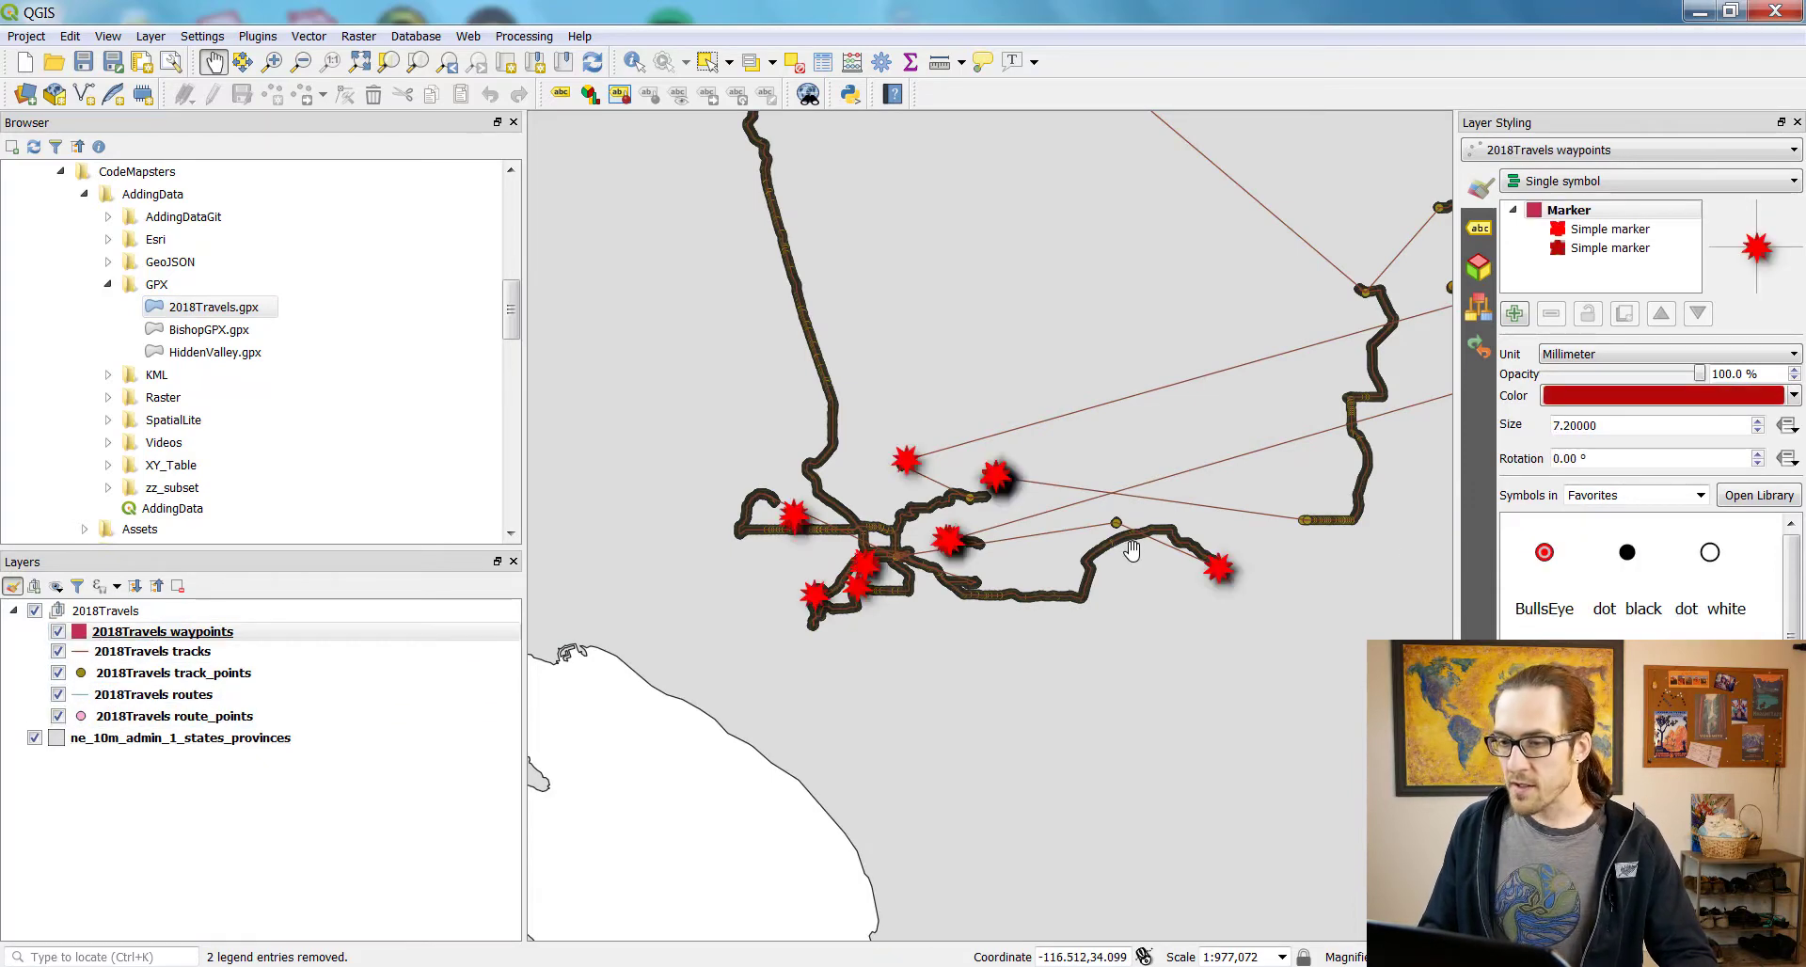
Select the 2018Travels track_points layer and examine the track points and waypoints at several map scales.
drag(1137, 557, 1087, 559)
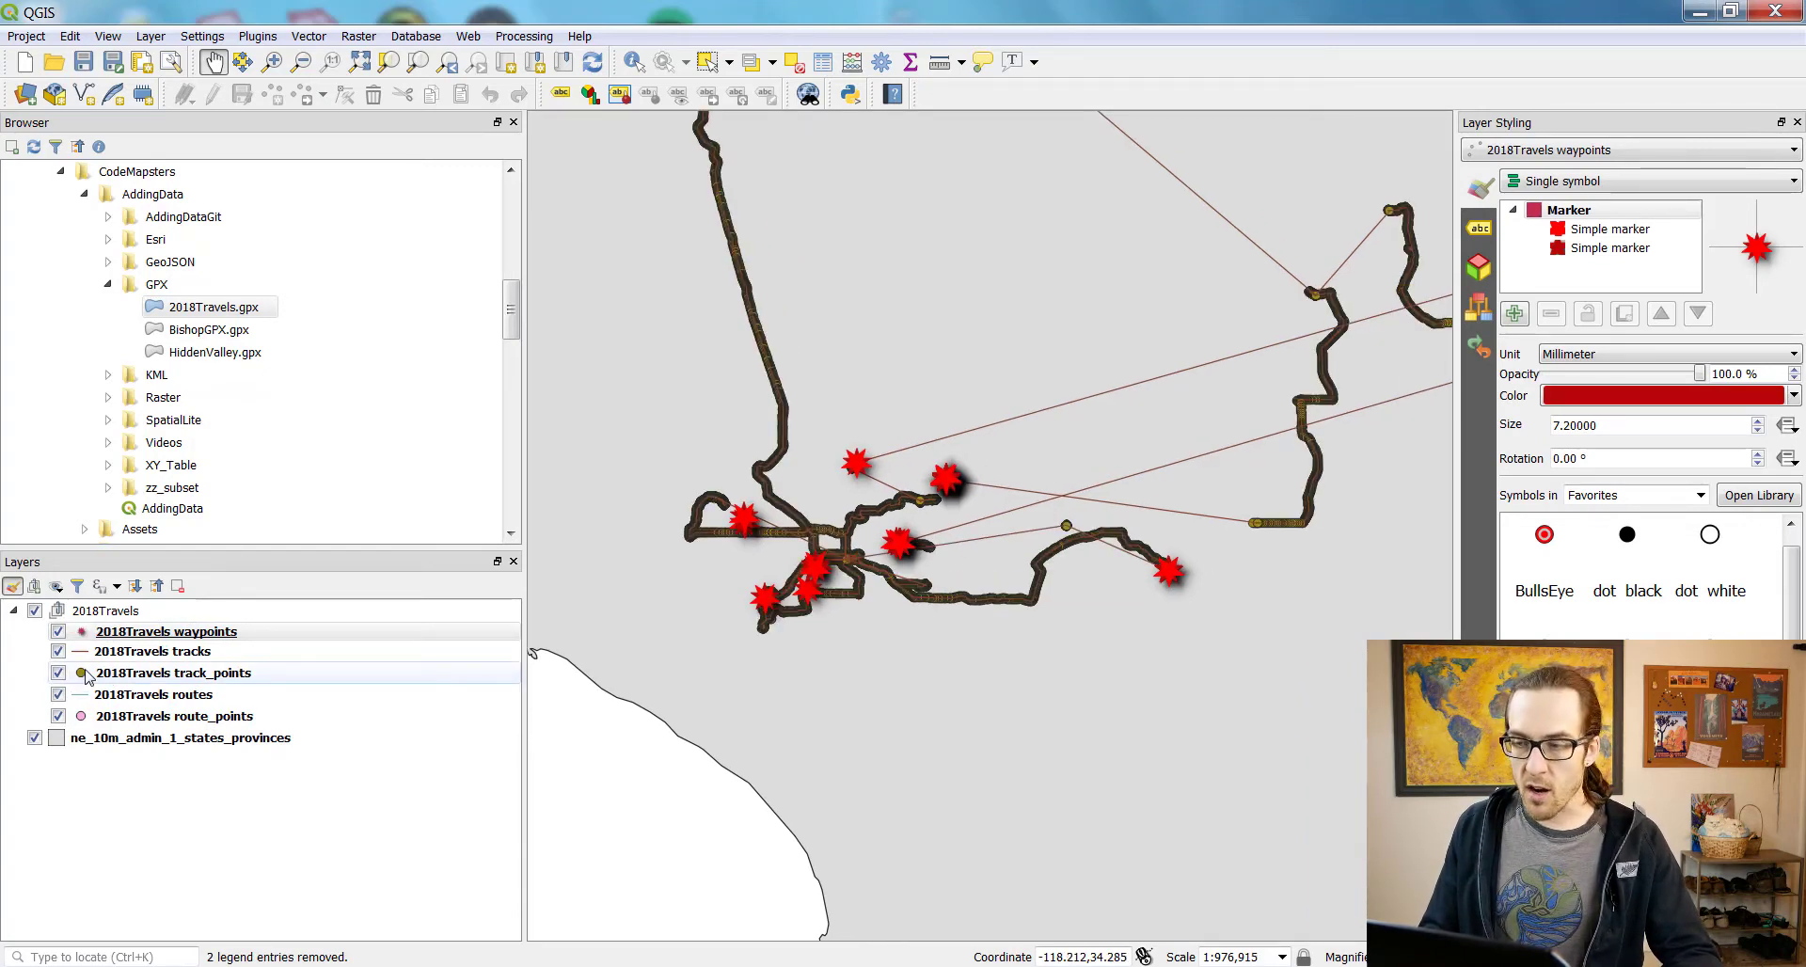
click(86, 675)
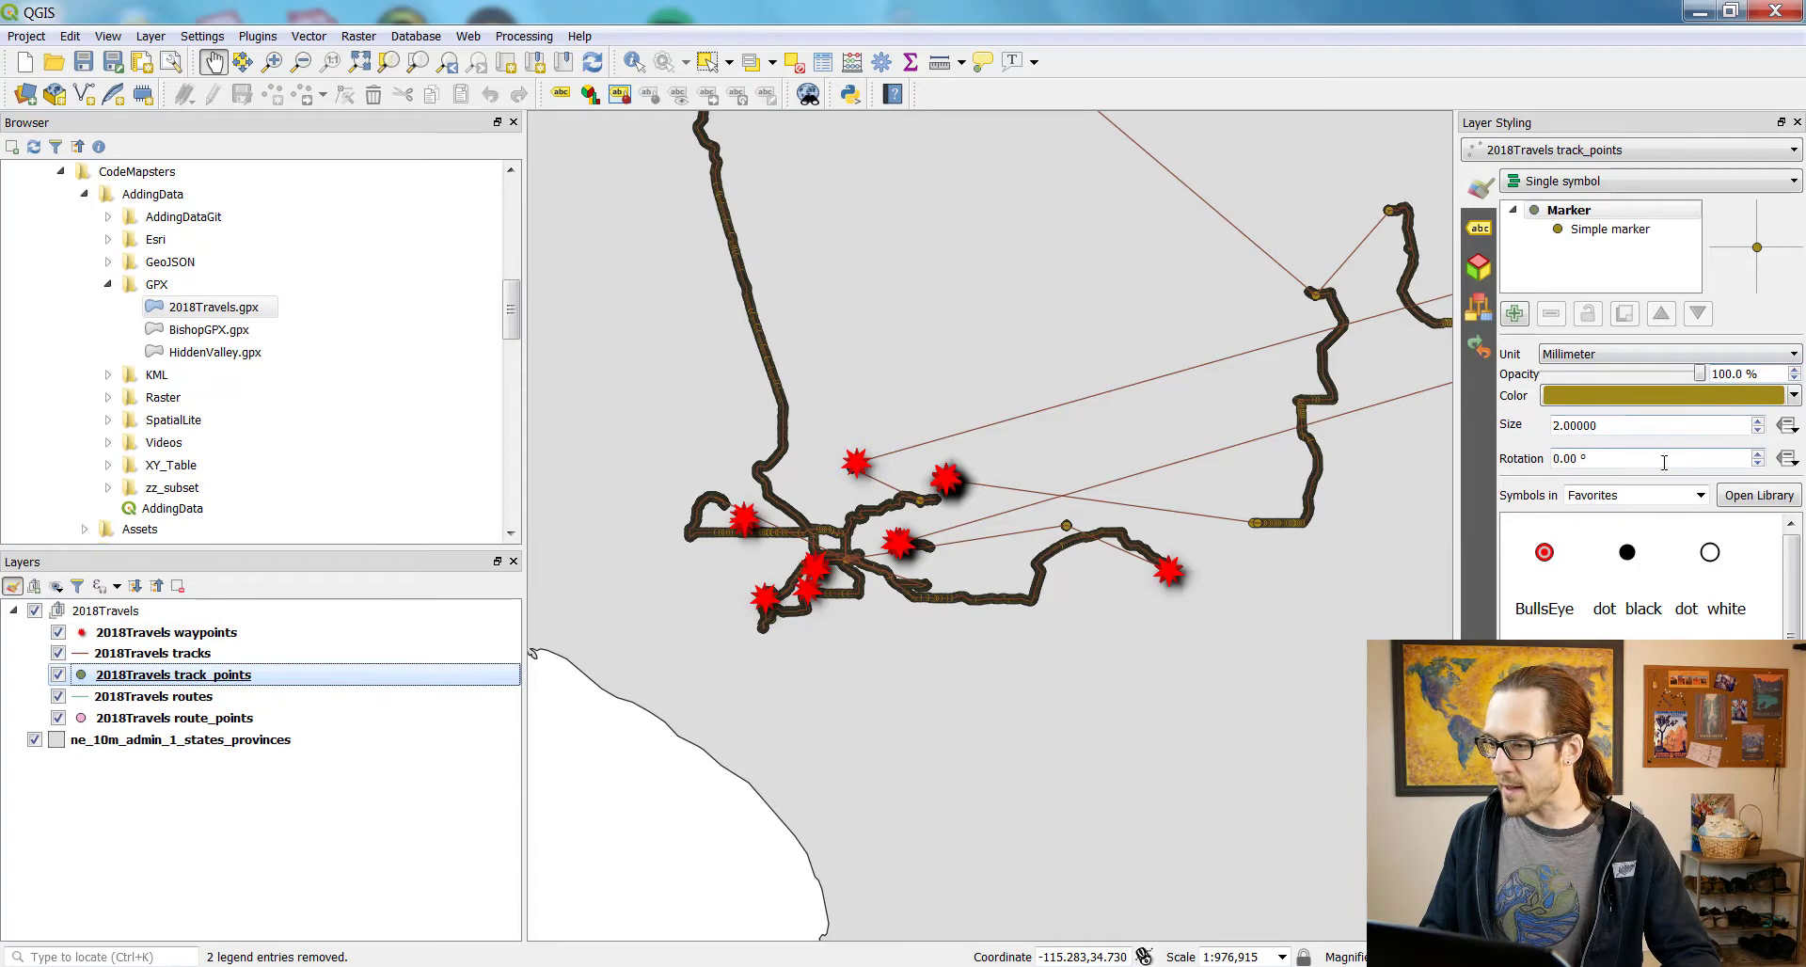
scroll(743, 565, up, 2)
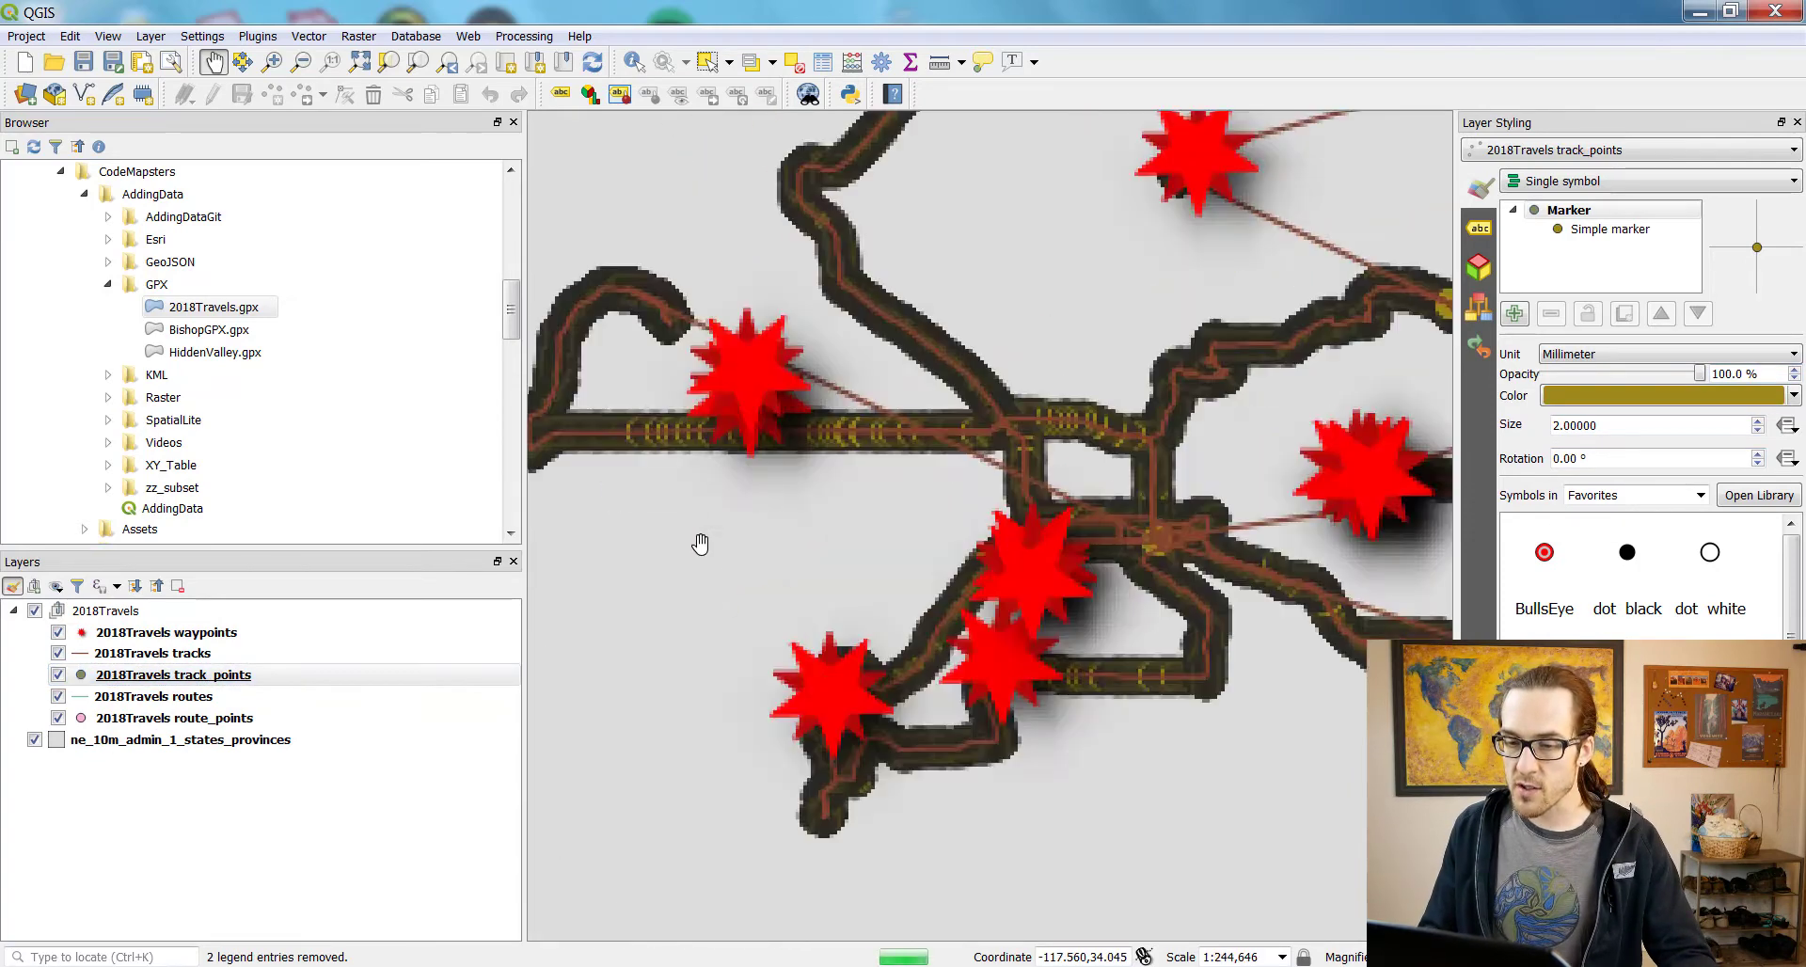
drag(1333, 407, 1027, 360)
scroll(1060, 418, up, 2)
scroll(1088, 467, down, 1)
scroll(893, 536, down, 1)
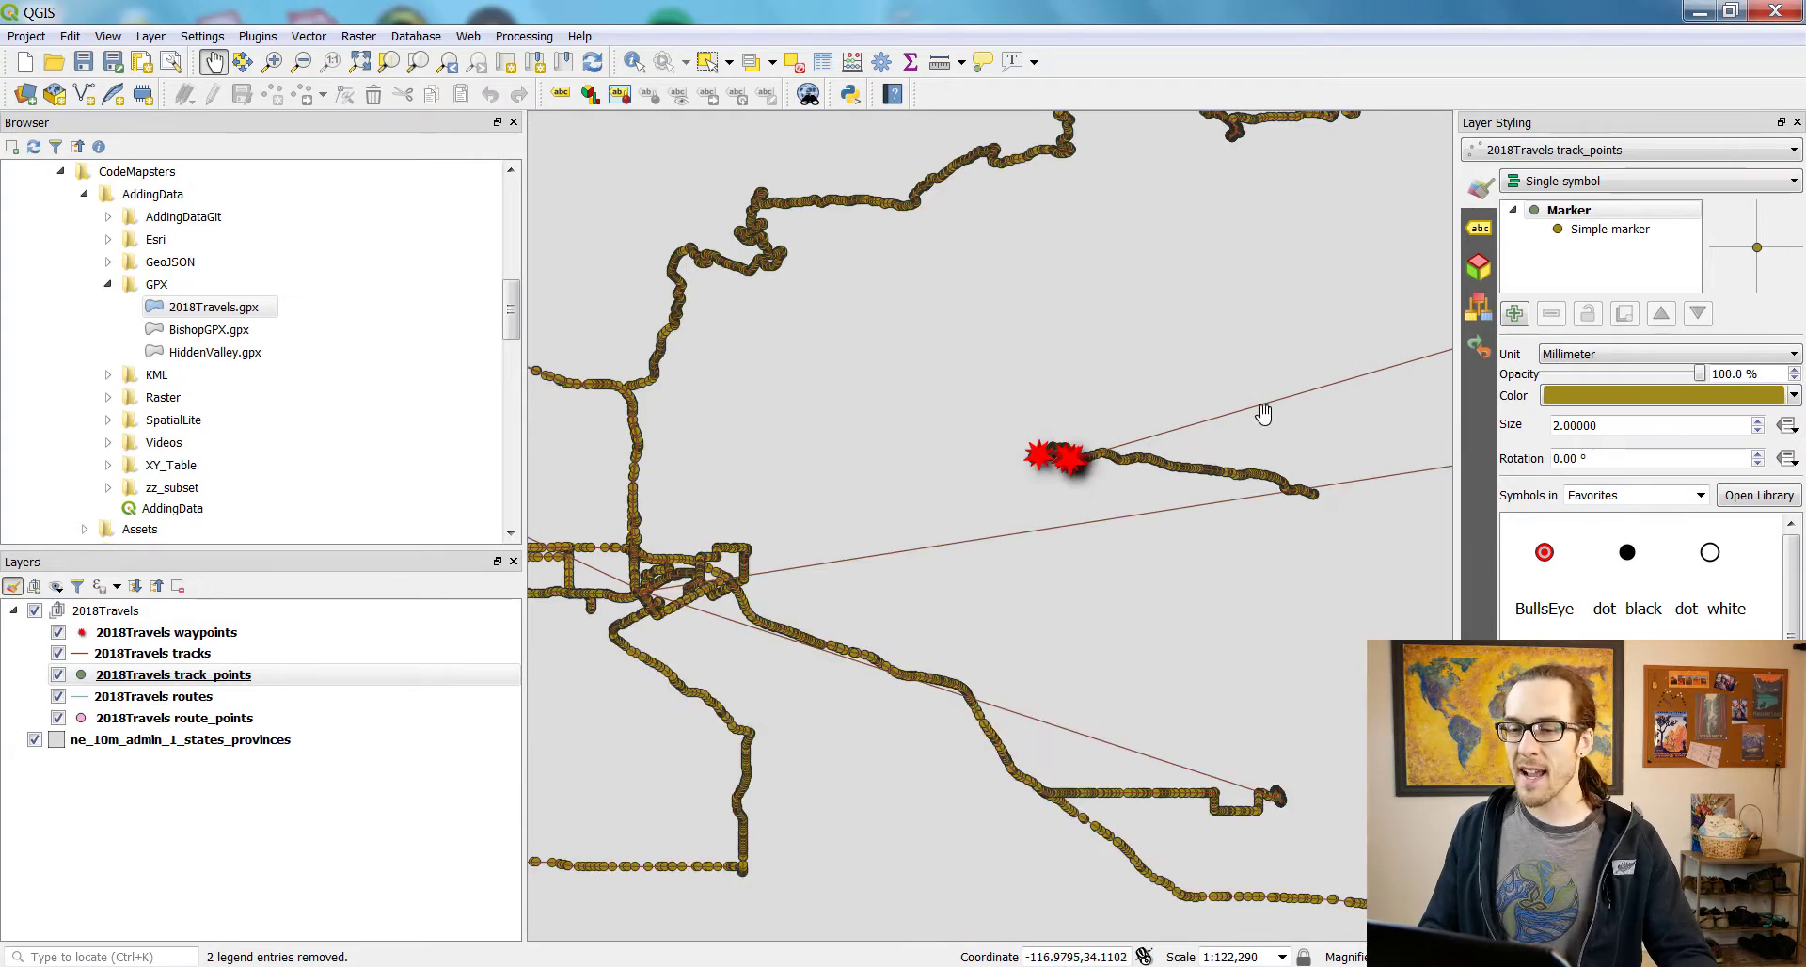
scroll(1213, 423, up, 5)
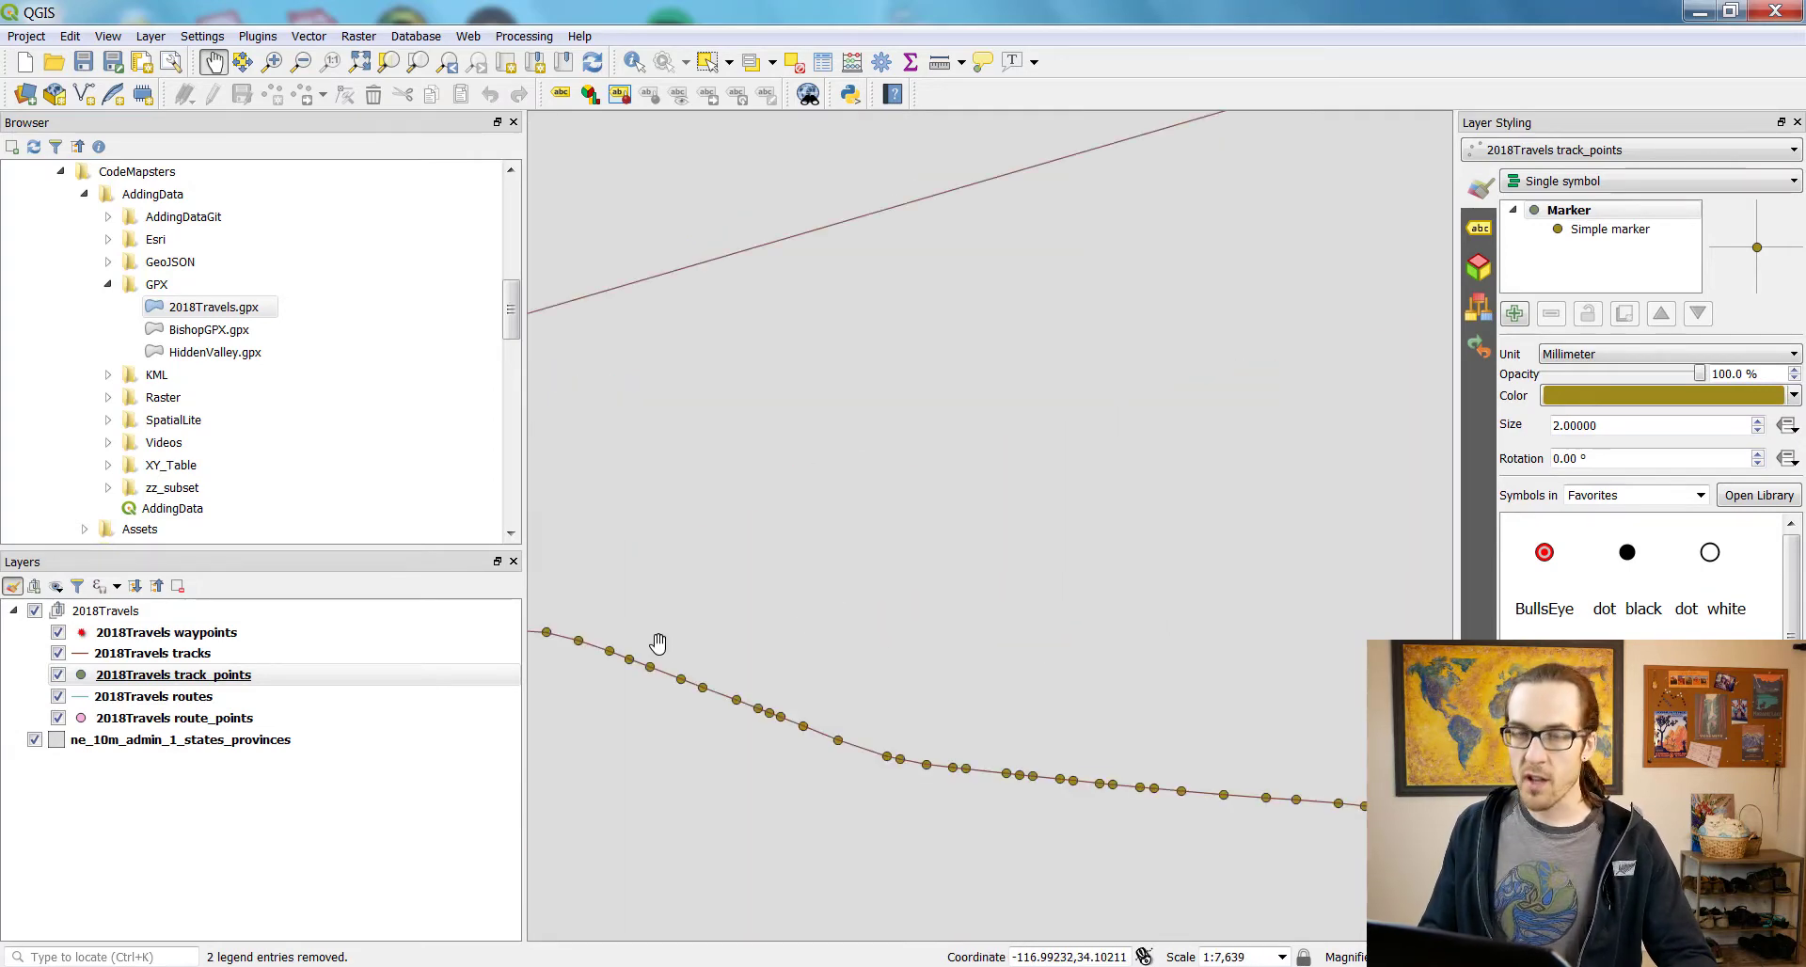
scroll(972, 573, down, 6)
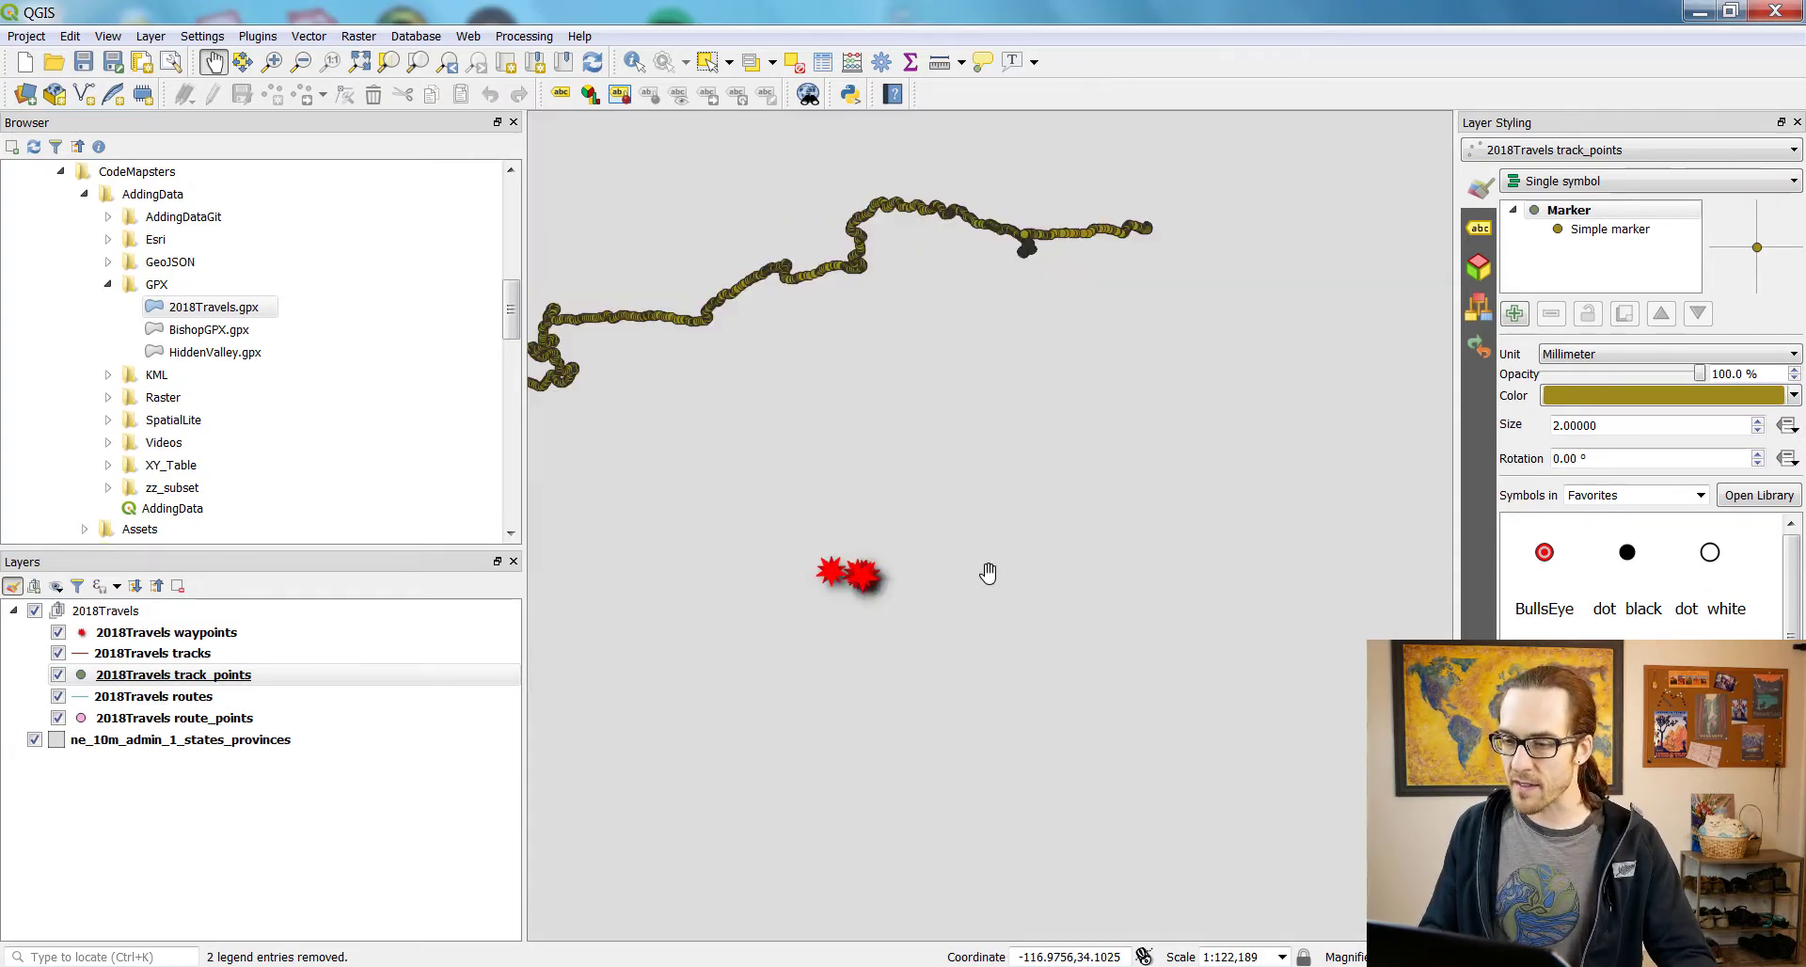
scroll(833, 407, up, 4)
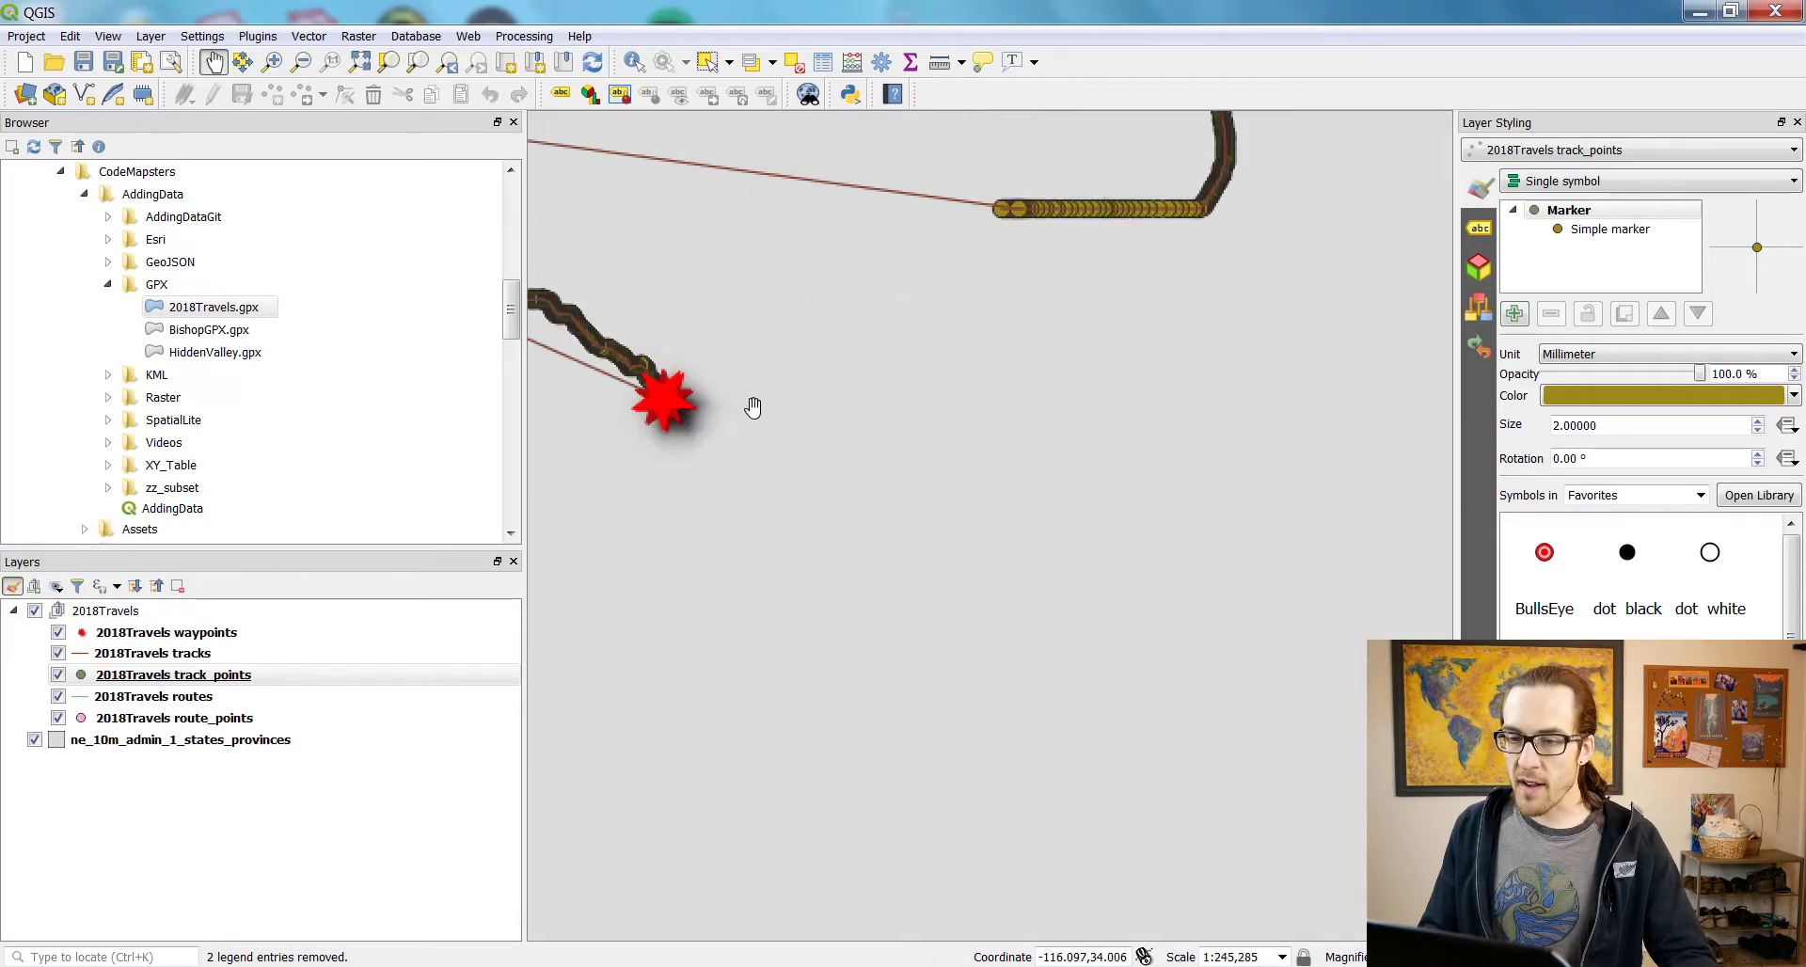
scroll(838, 423, up, 4)
scroll(1007, 370, down, 2)
drag(1085, 337, 1058, 426)
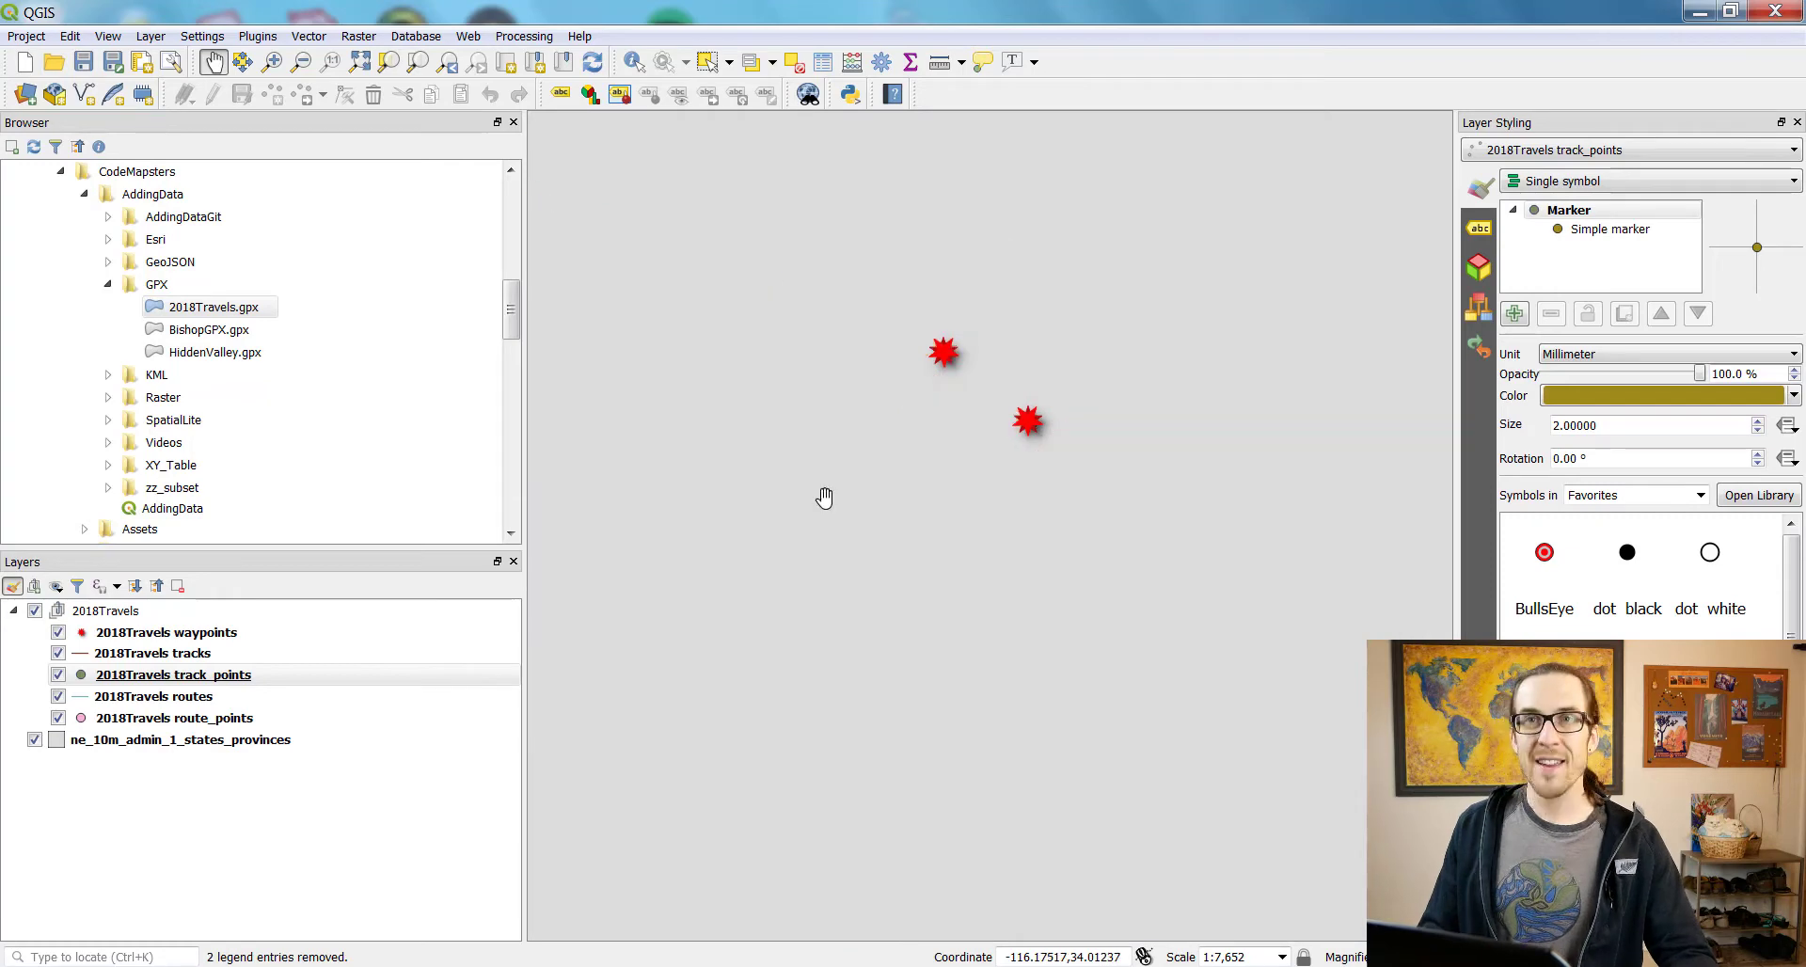
Examine the elevation and time values in the attribute table of the 2018Travels track_points layer and close it.
right_click(218, 670)
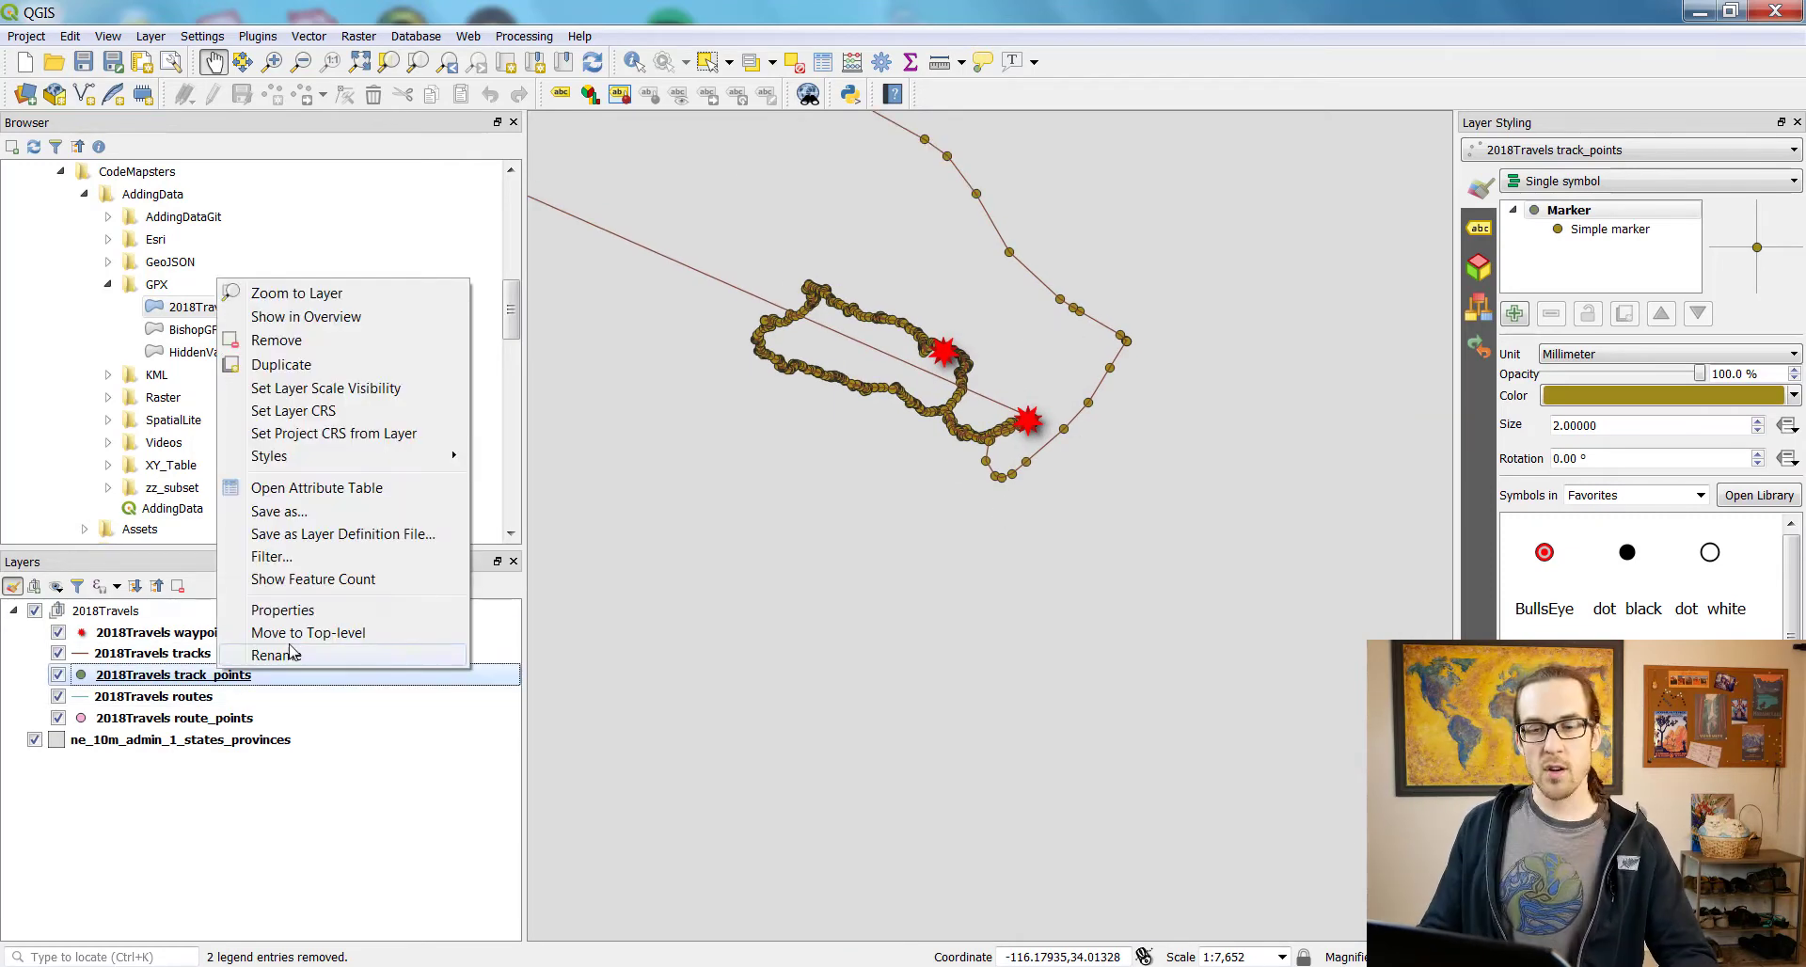
key(Escape)
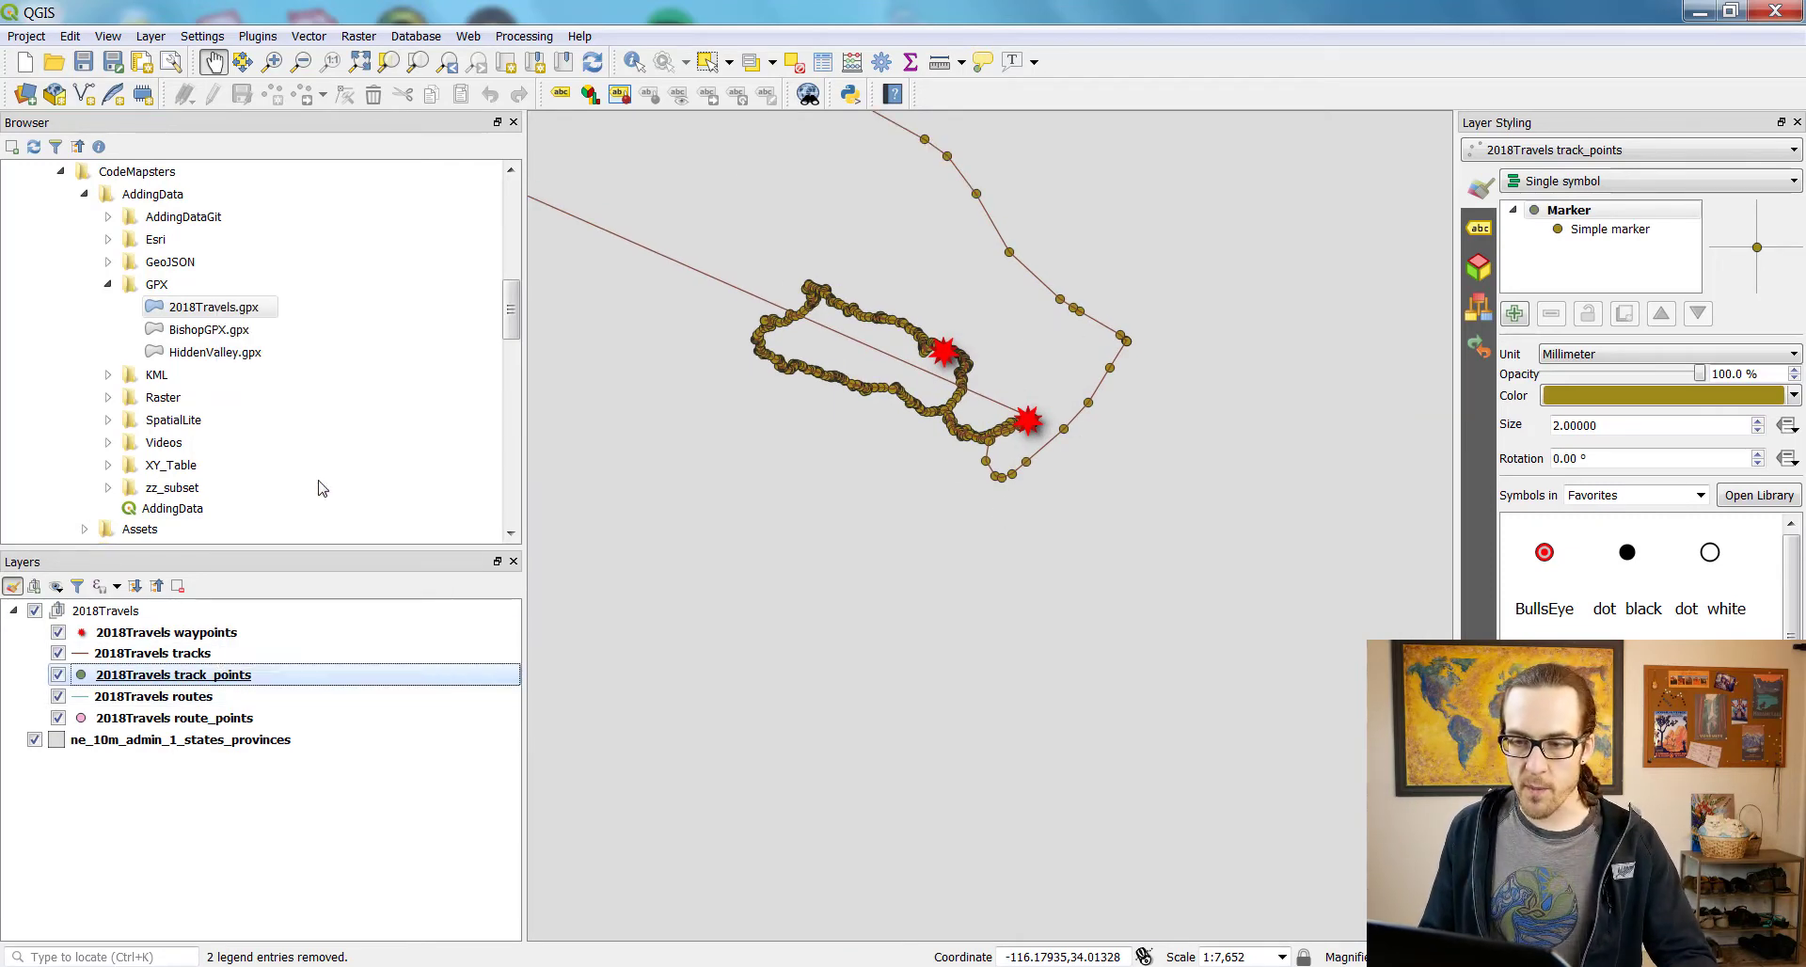
key(F6)
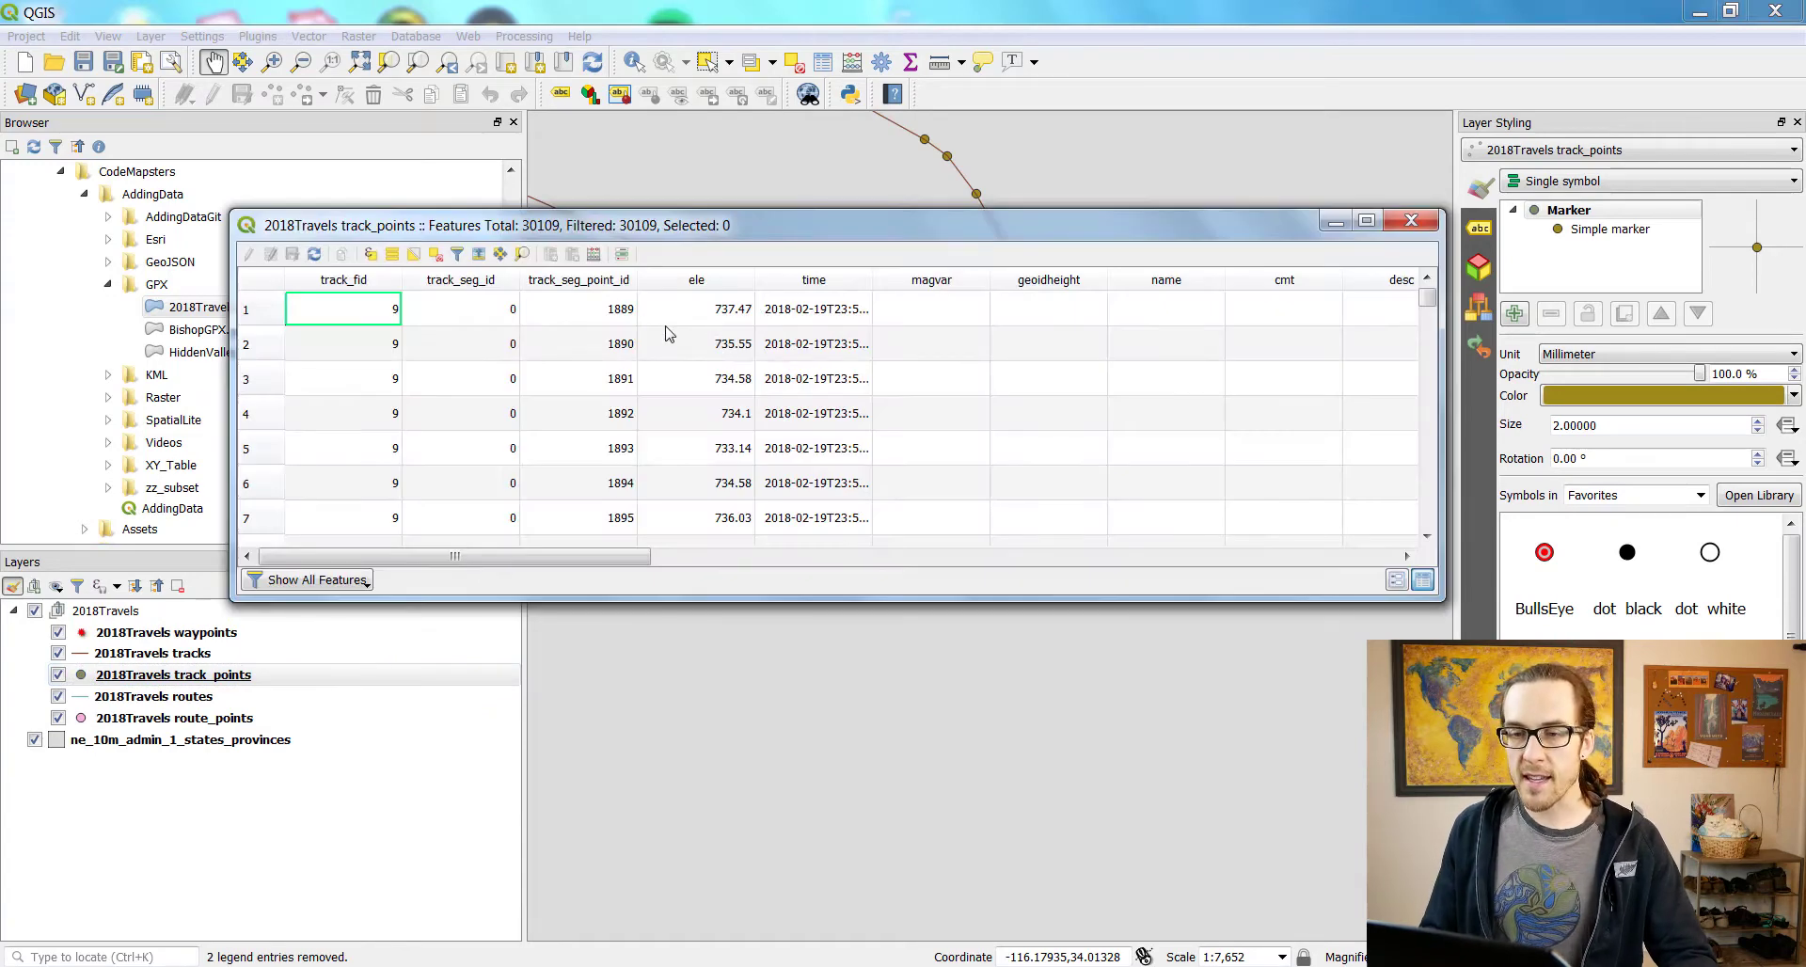
click(786, 318)
click(735, 313)
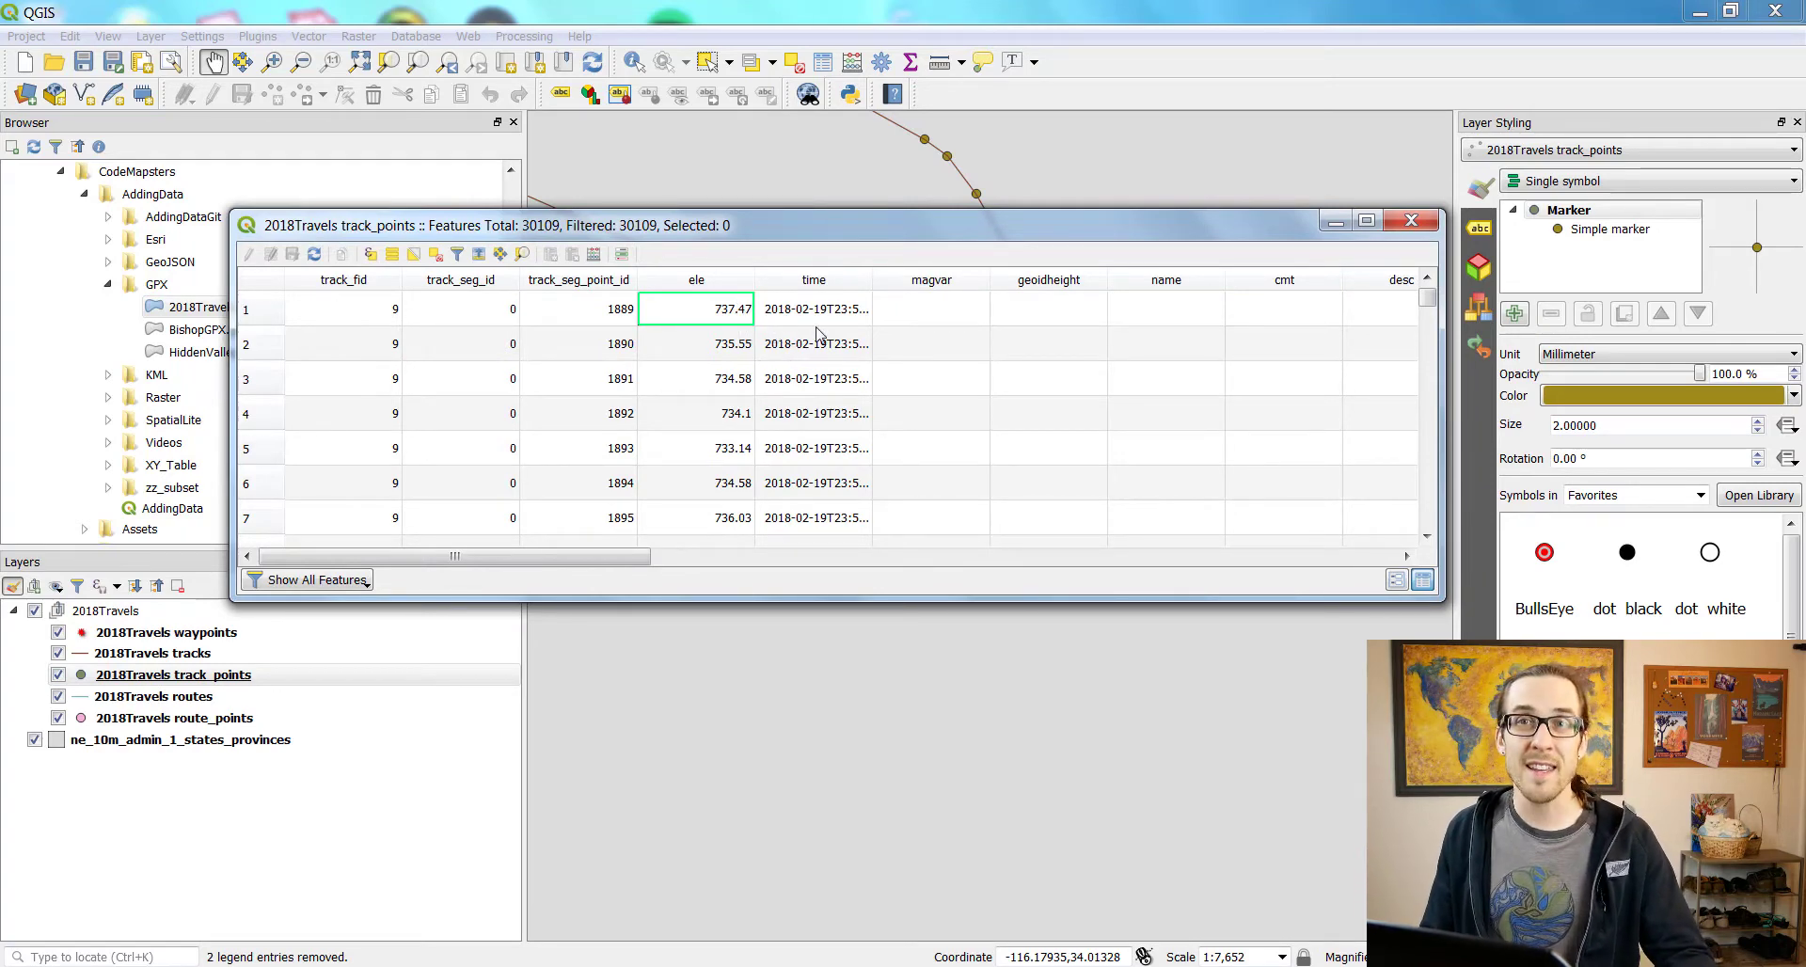
click(1410, 225)
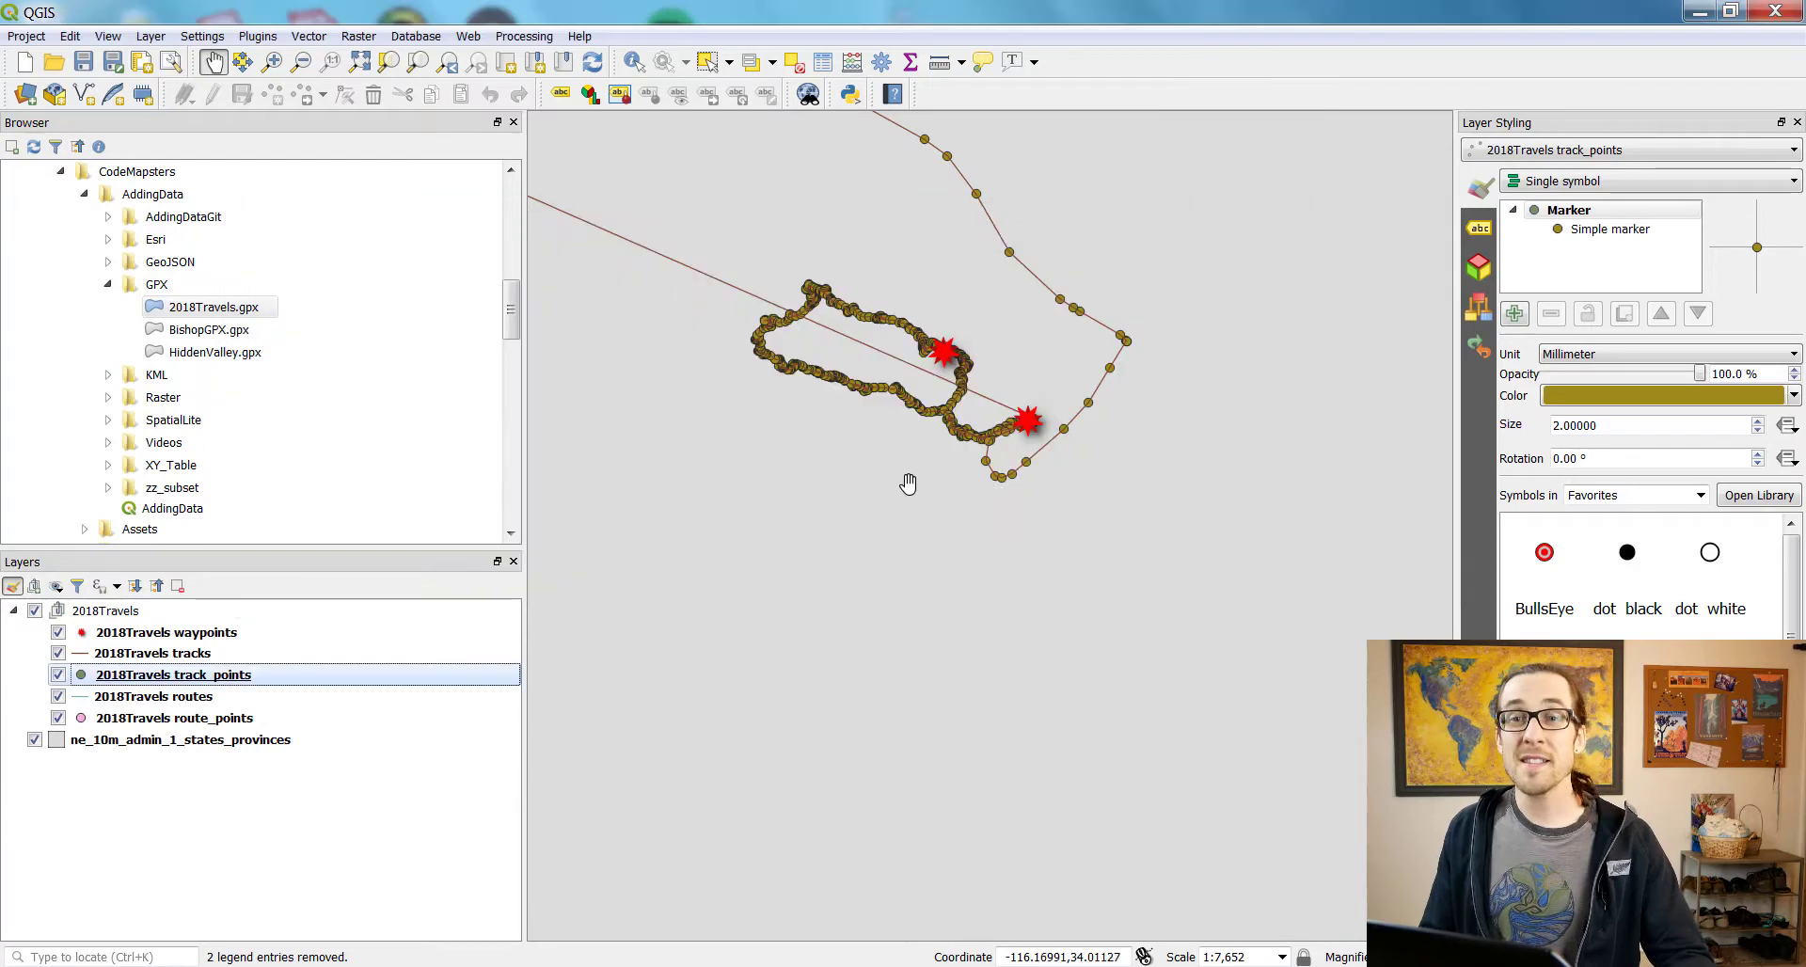
drag(1143, 361, 1124, 429)
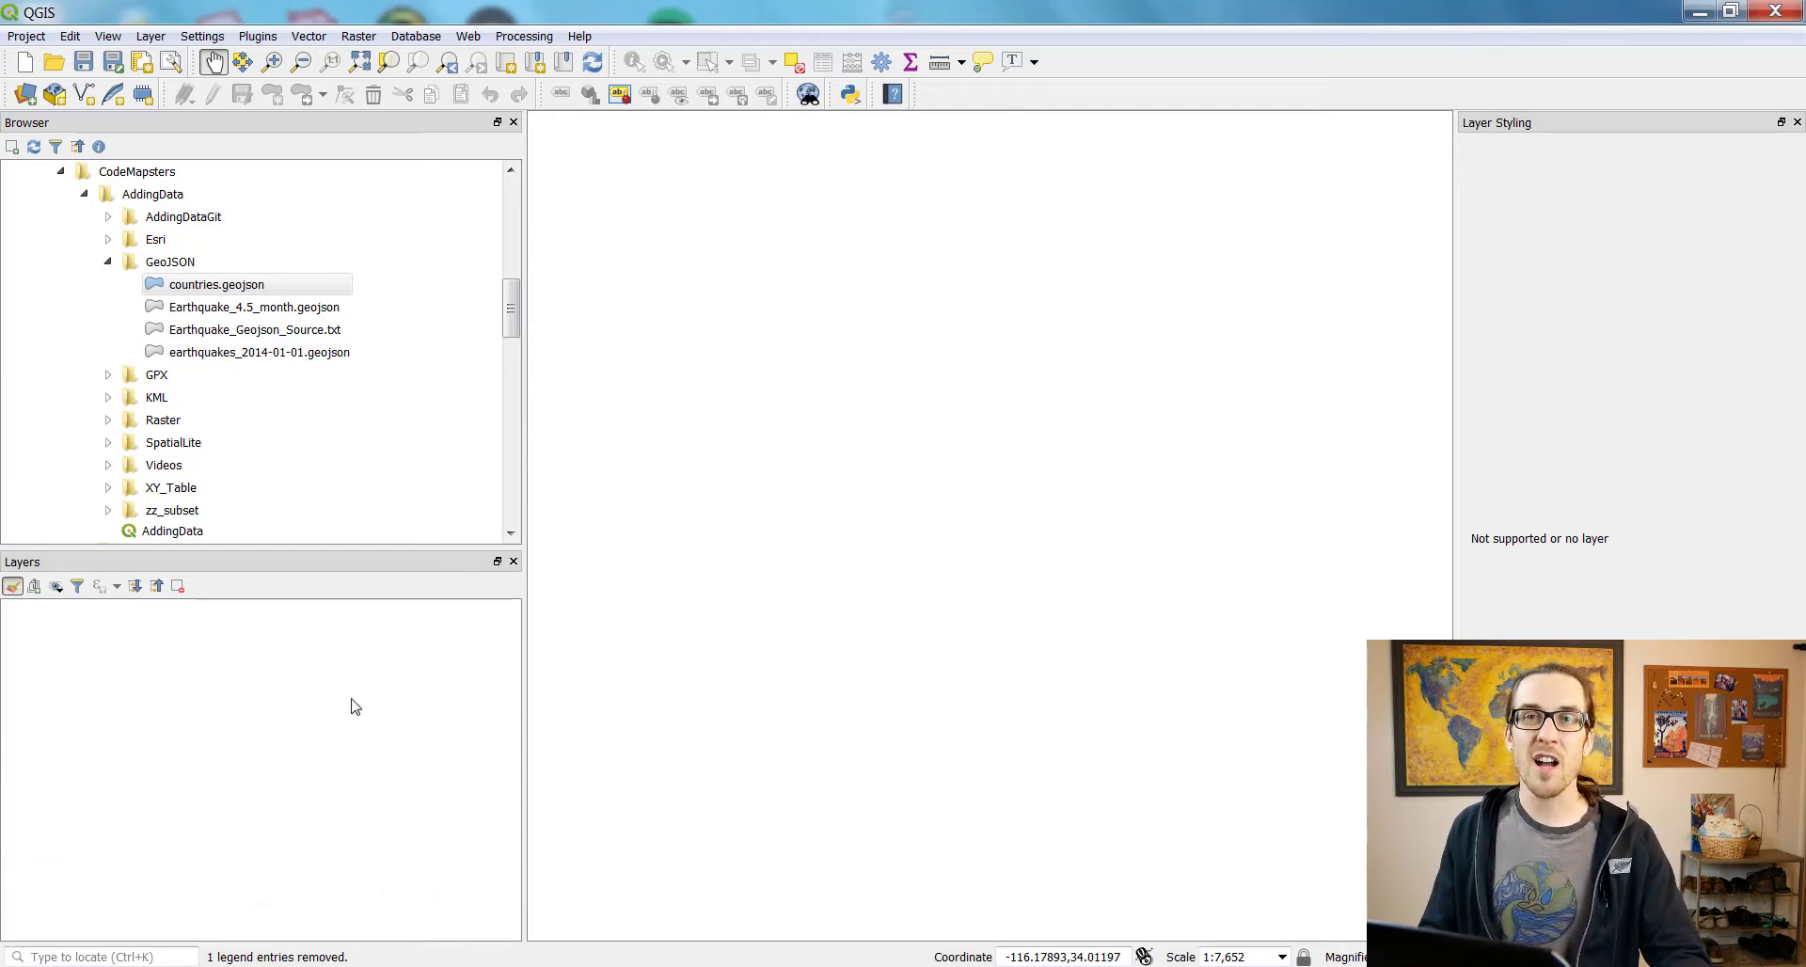
Add countries.geojson from the GeoJSON folder to the map.
click(189, 290)
drag(188, 291, 724, 364)
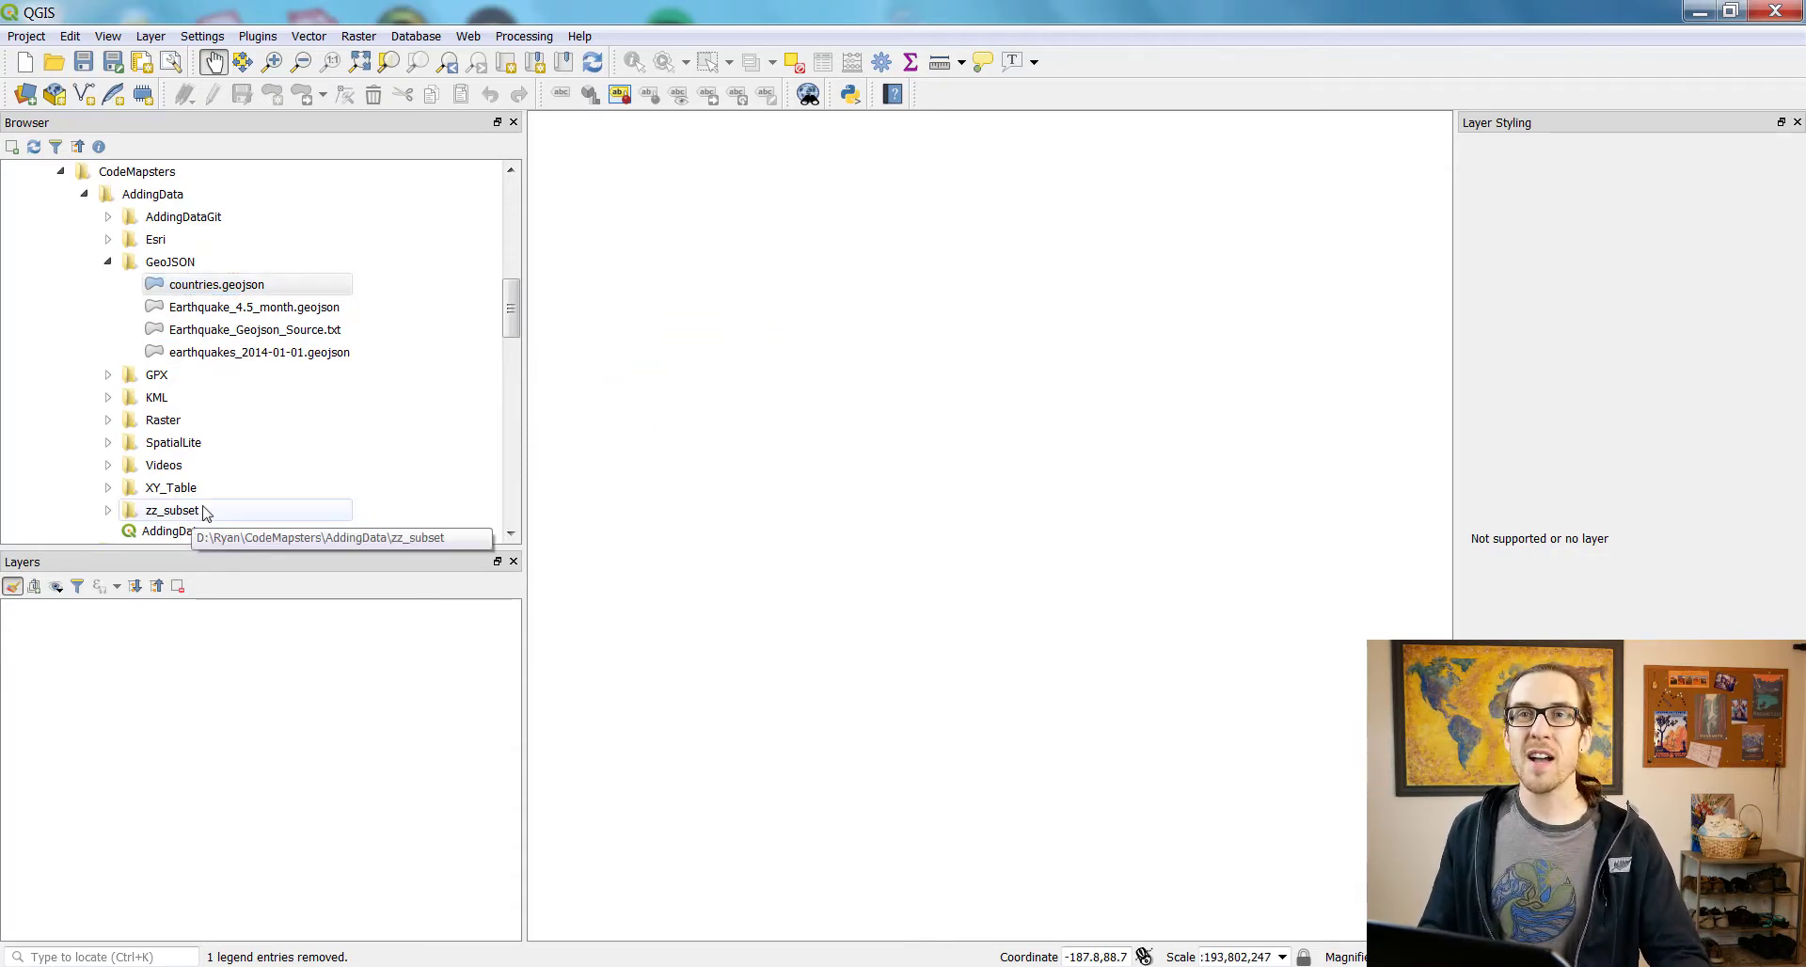
drag(286, 283, 710, 372)
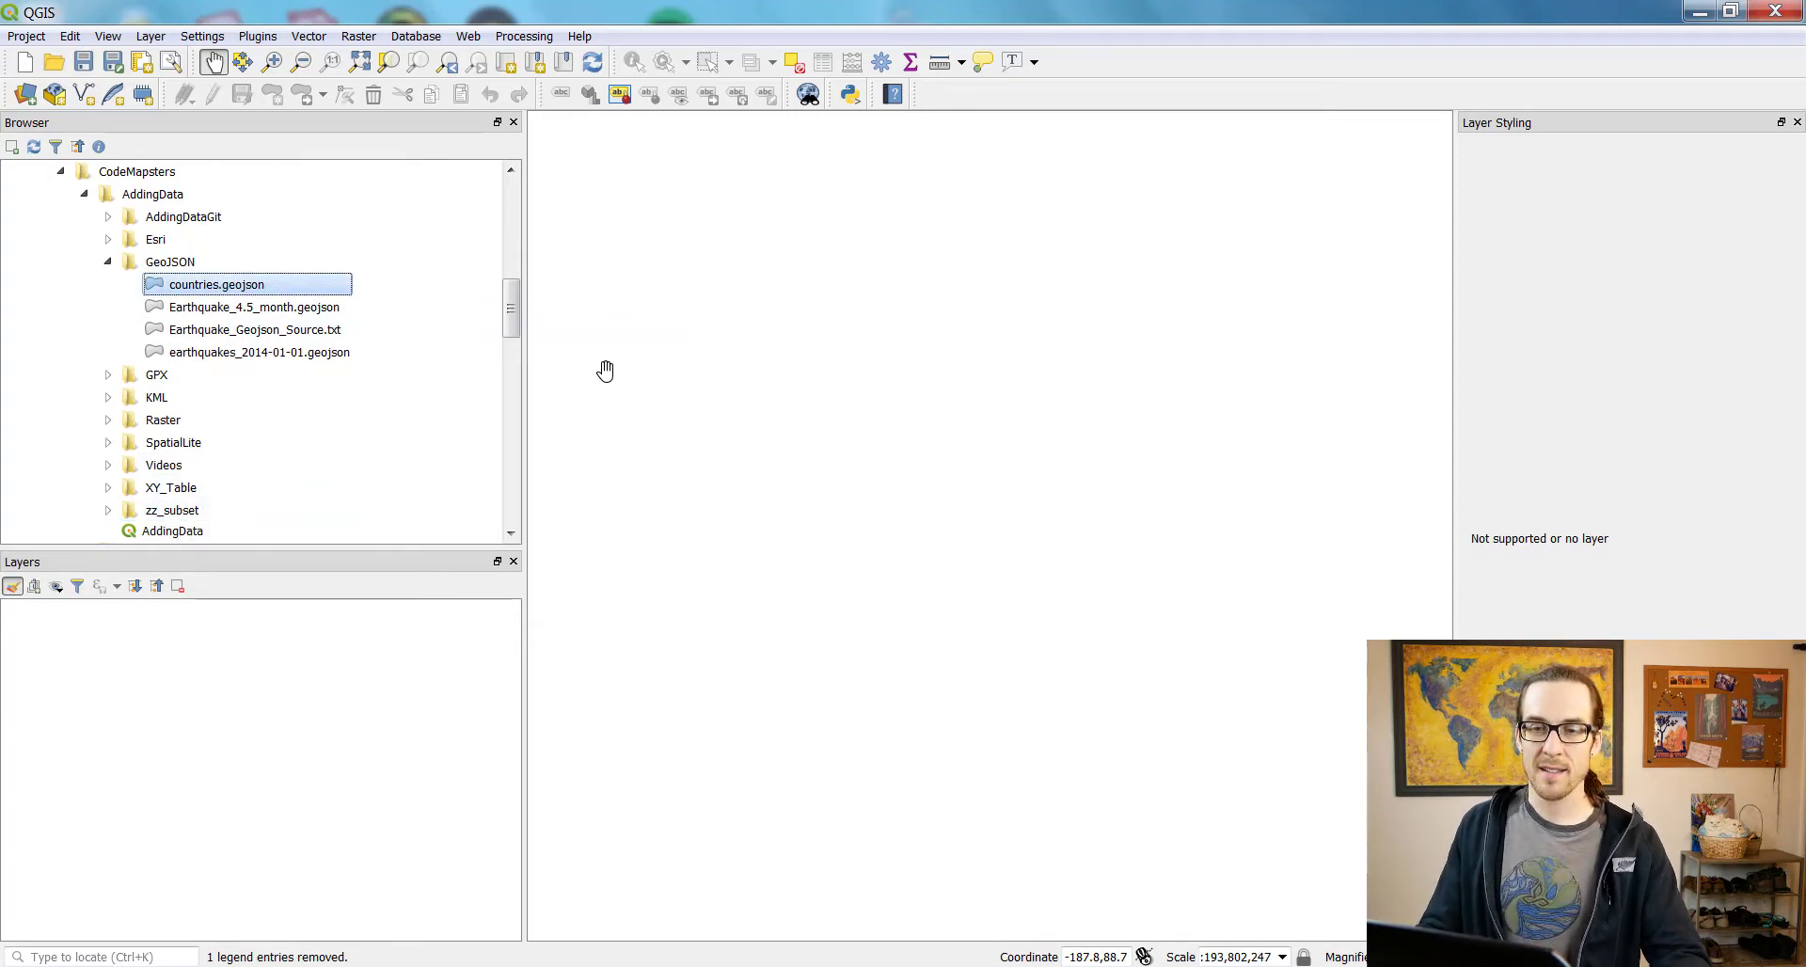
double_click(350, 286)
Add Earthquake_4.5_month.geojson and earthquakes_2014-01-01.geojson from the GeoJSON folder on top of the countries layer.
click(286, 310)
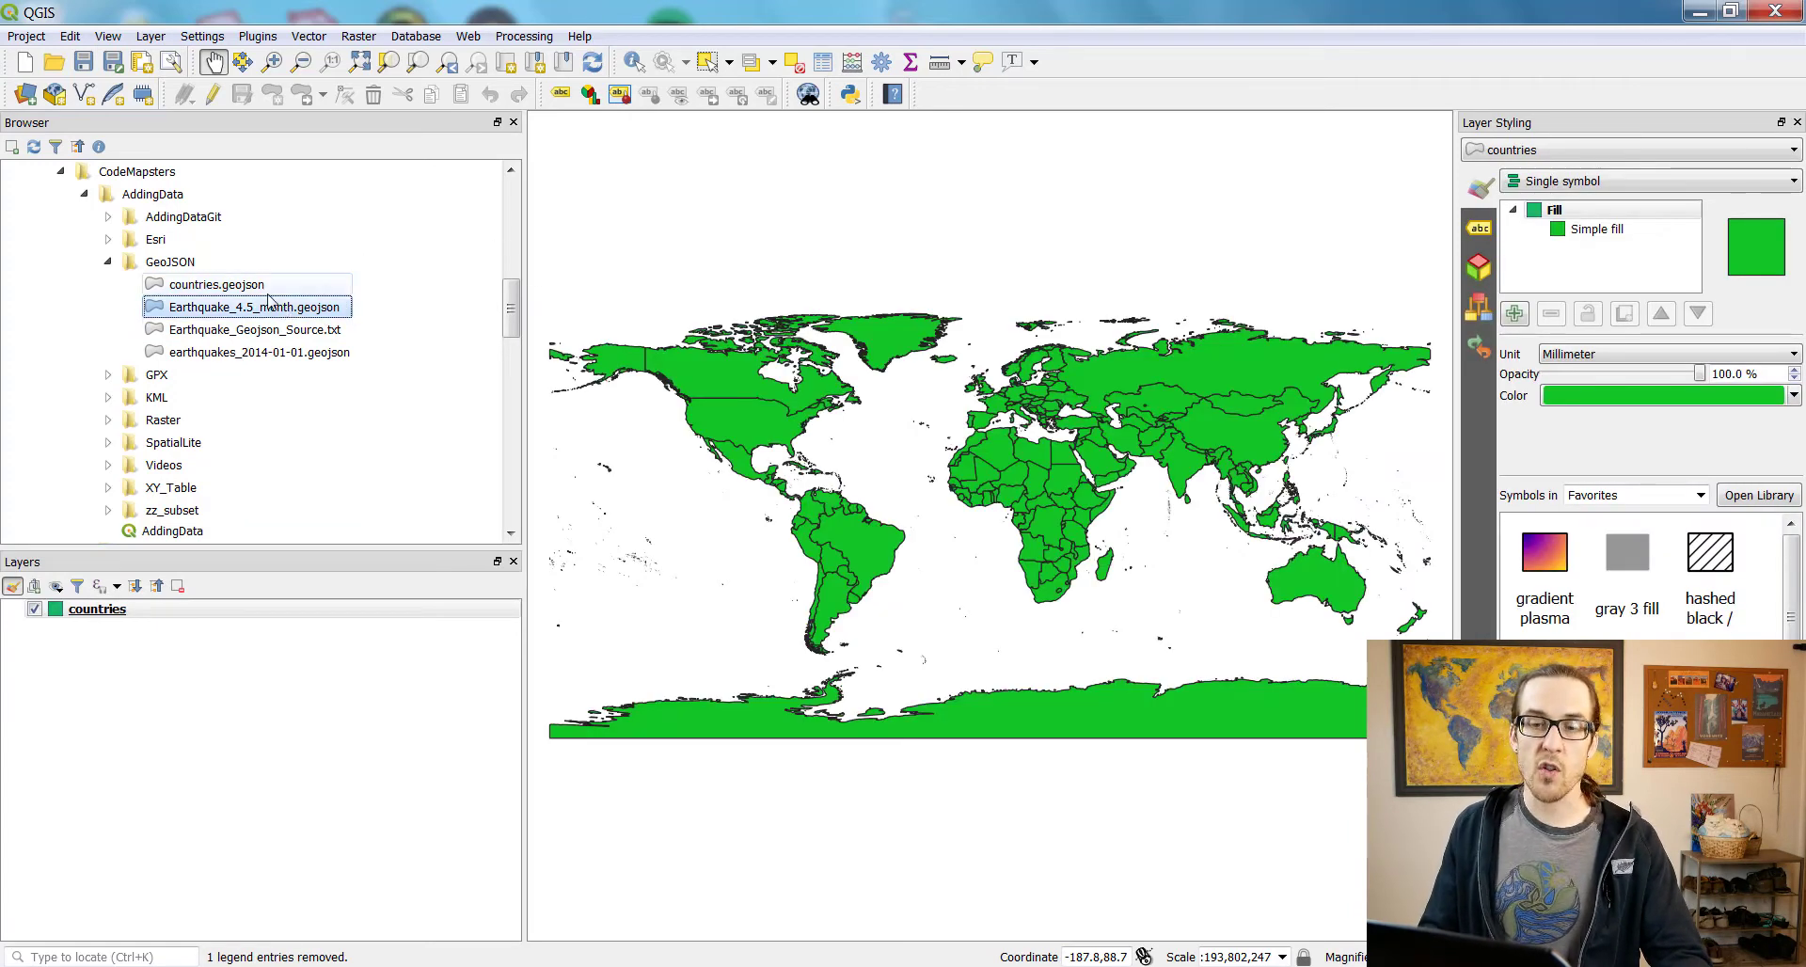
drag(242, 316, 755, 481)
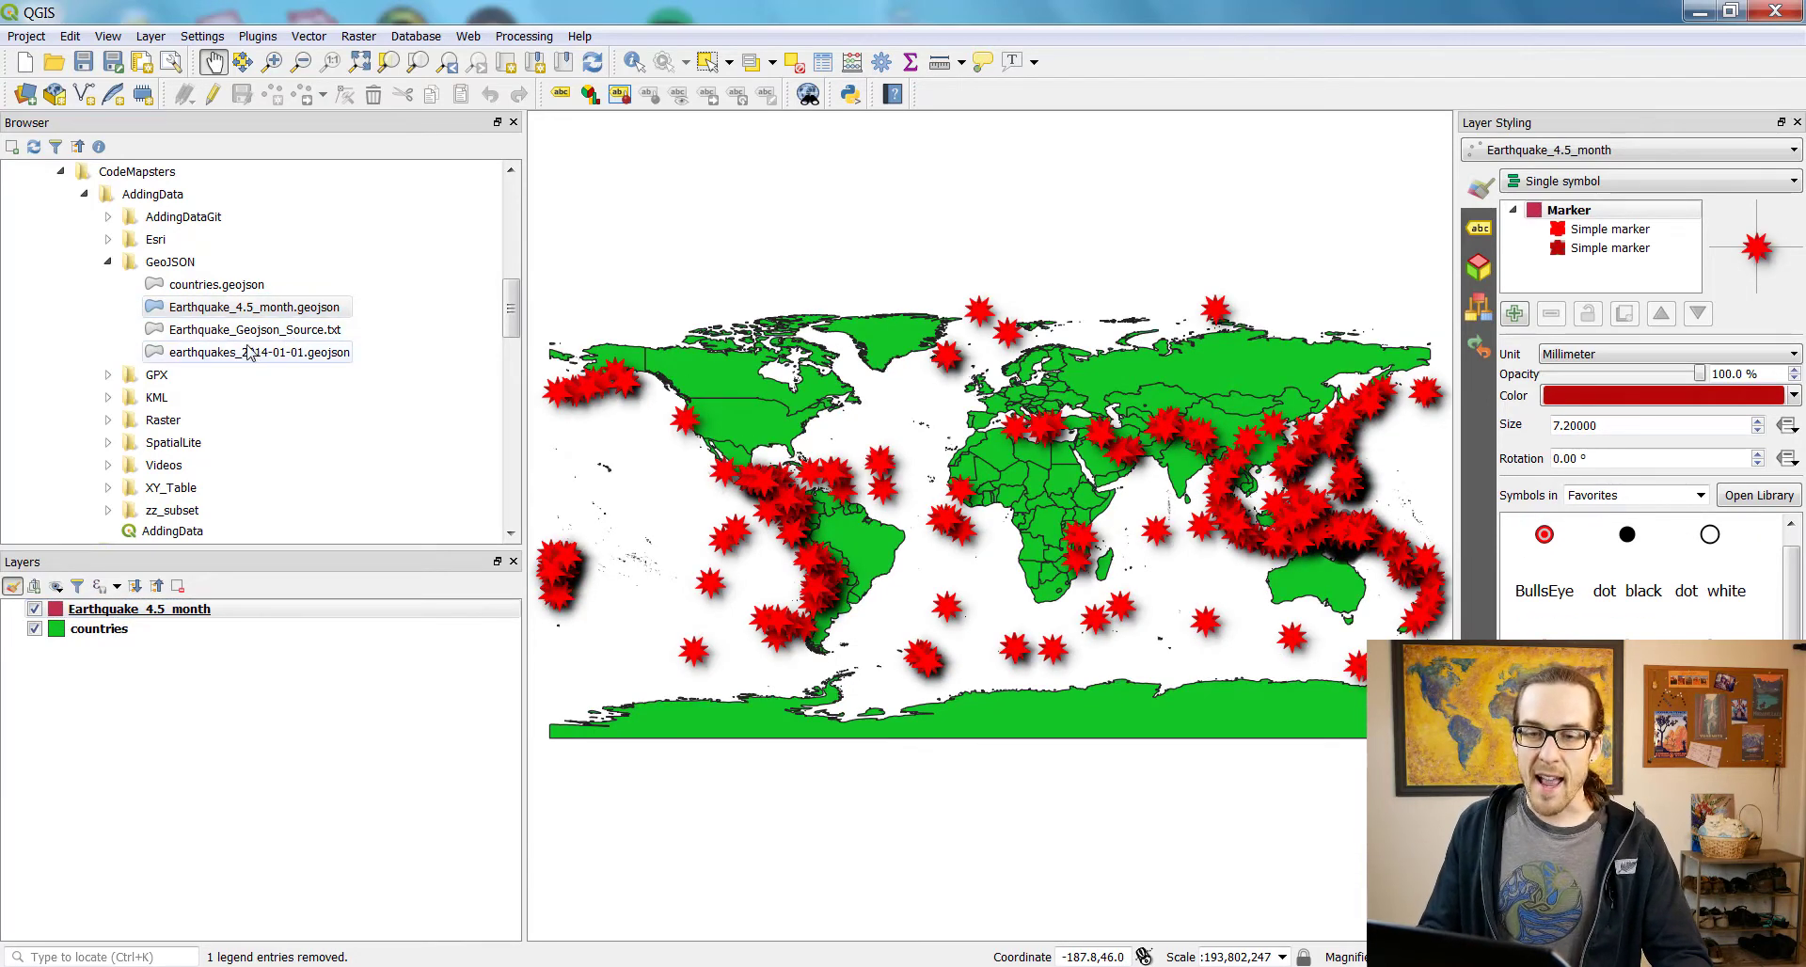
click(189, 355)
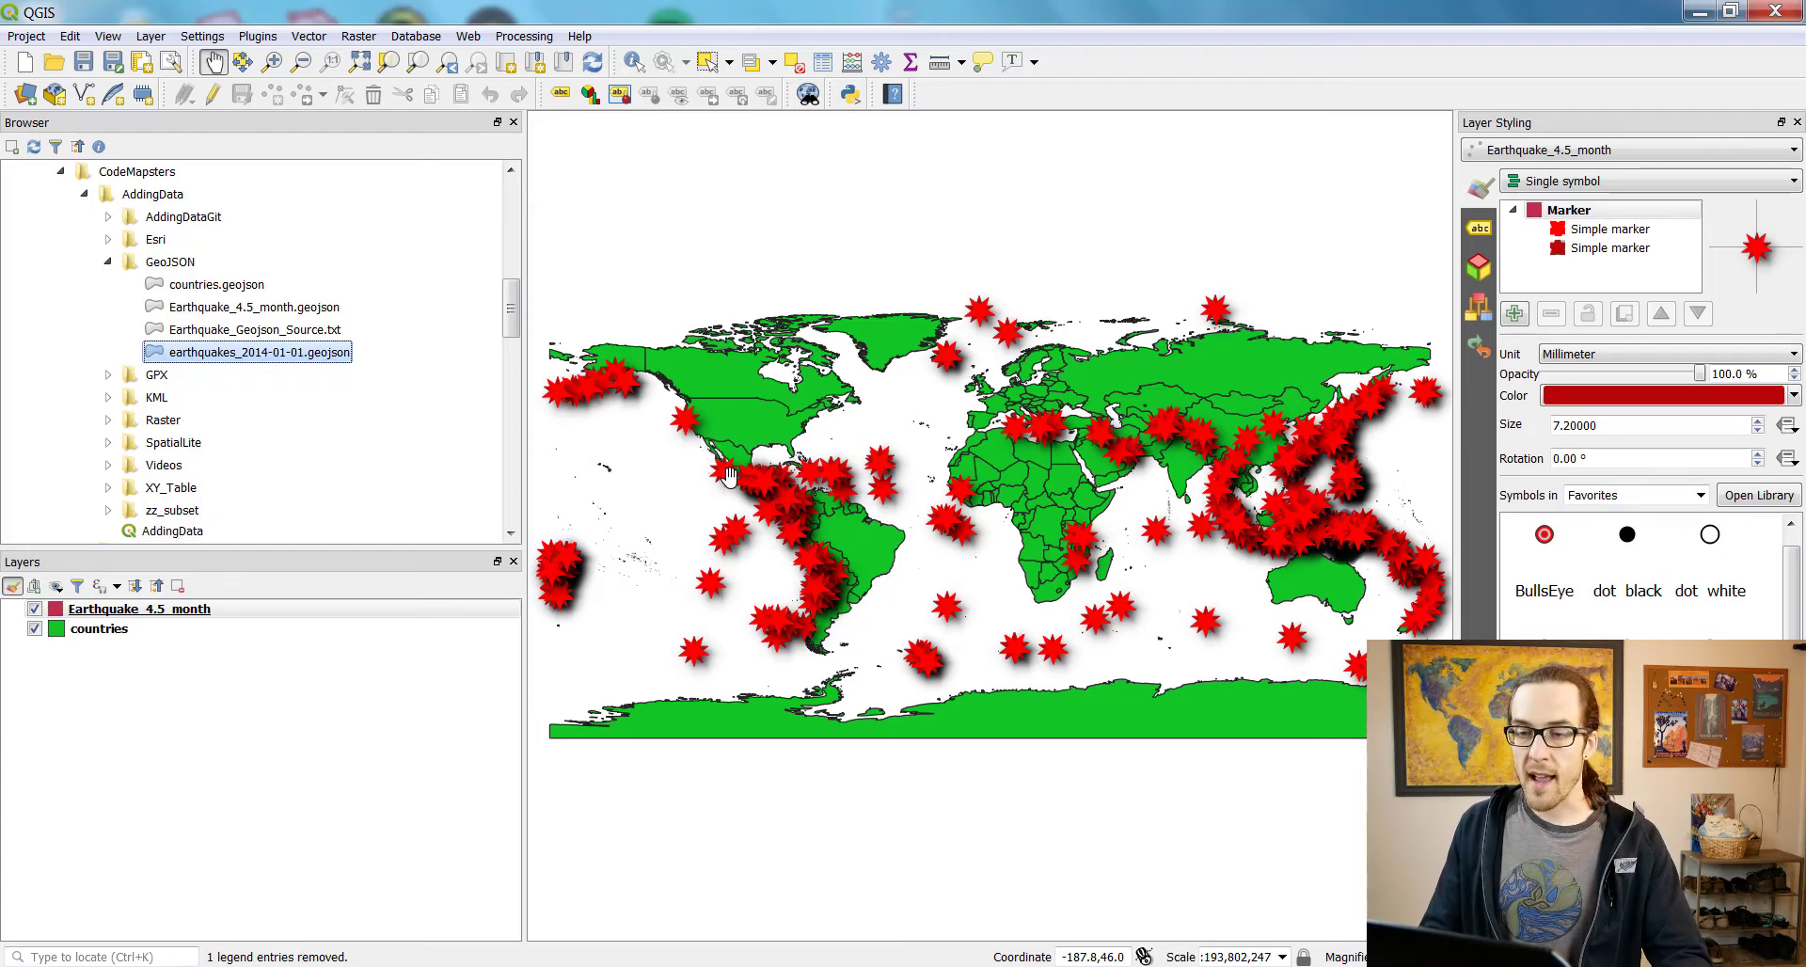
drag(730, 477, 731, 477)
Examine the distribution of both earthquake layers across the Americas, the Atlantic and the western Pacific.
scroll(730, 477, up, 1)
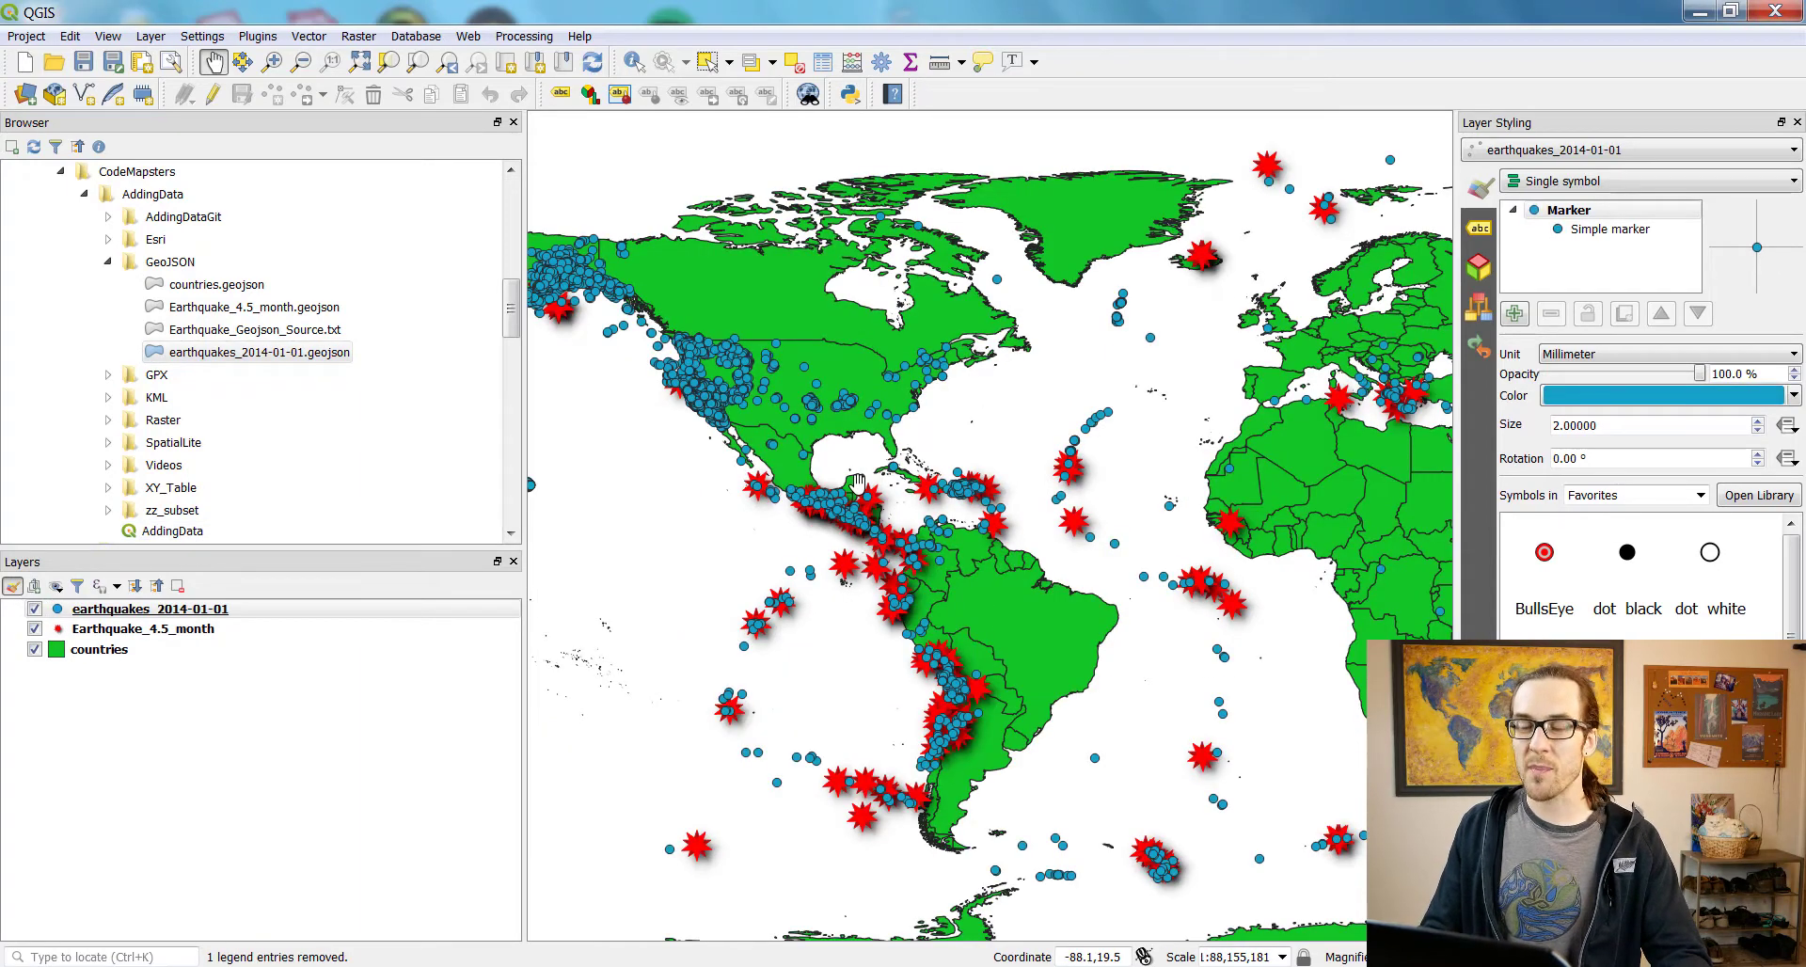
scroll(736, 506, up, 1)
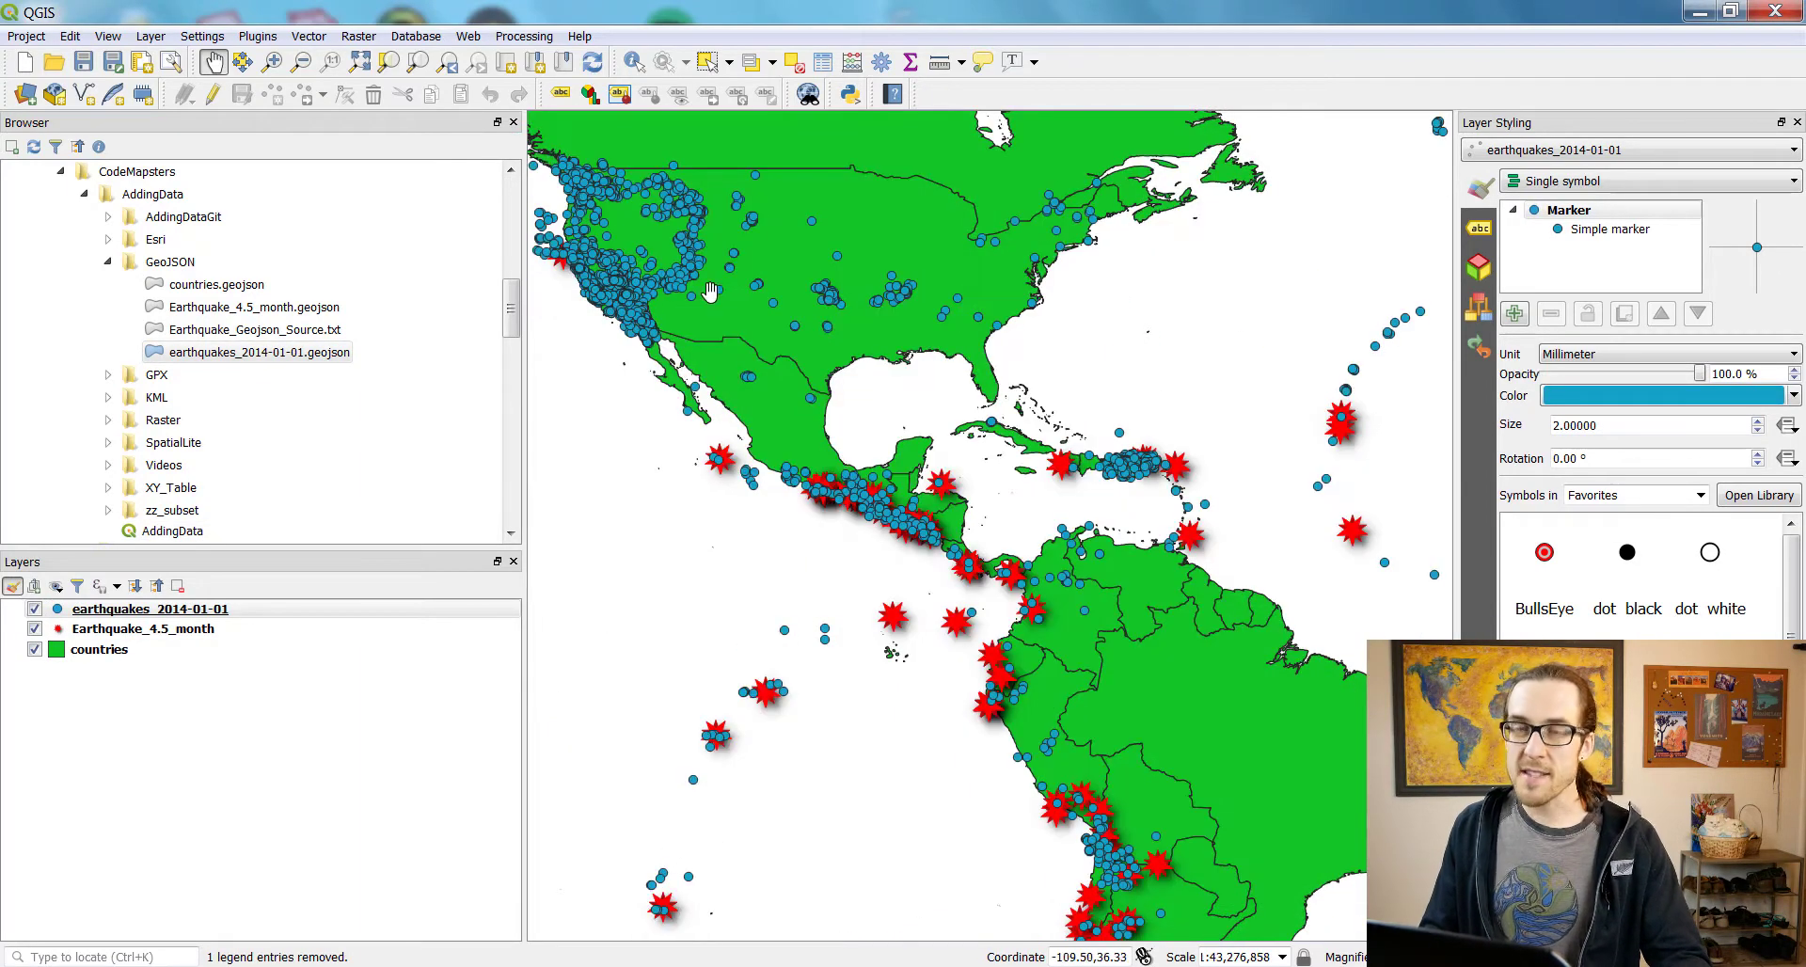
drag(710, 292, 797, 402)
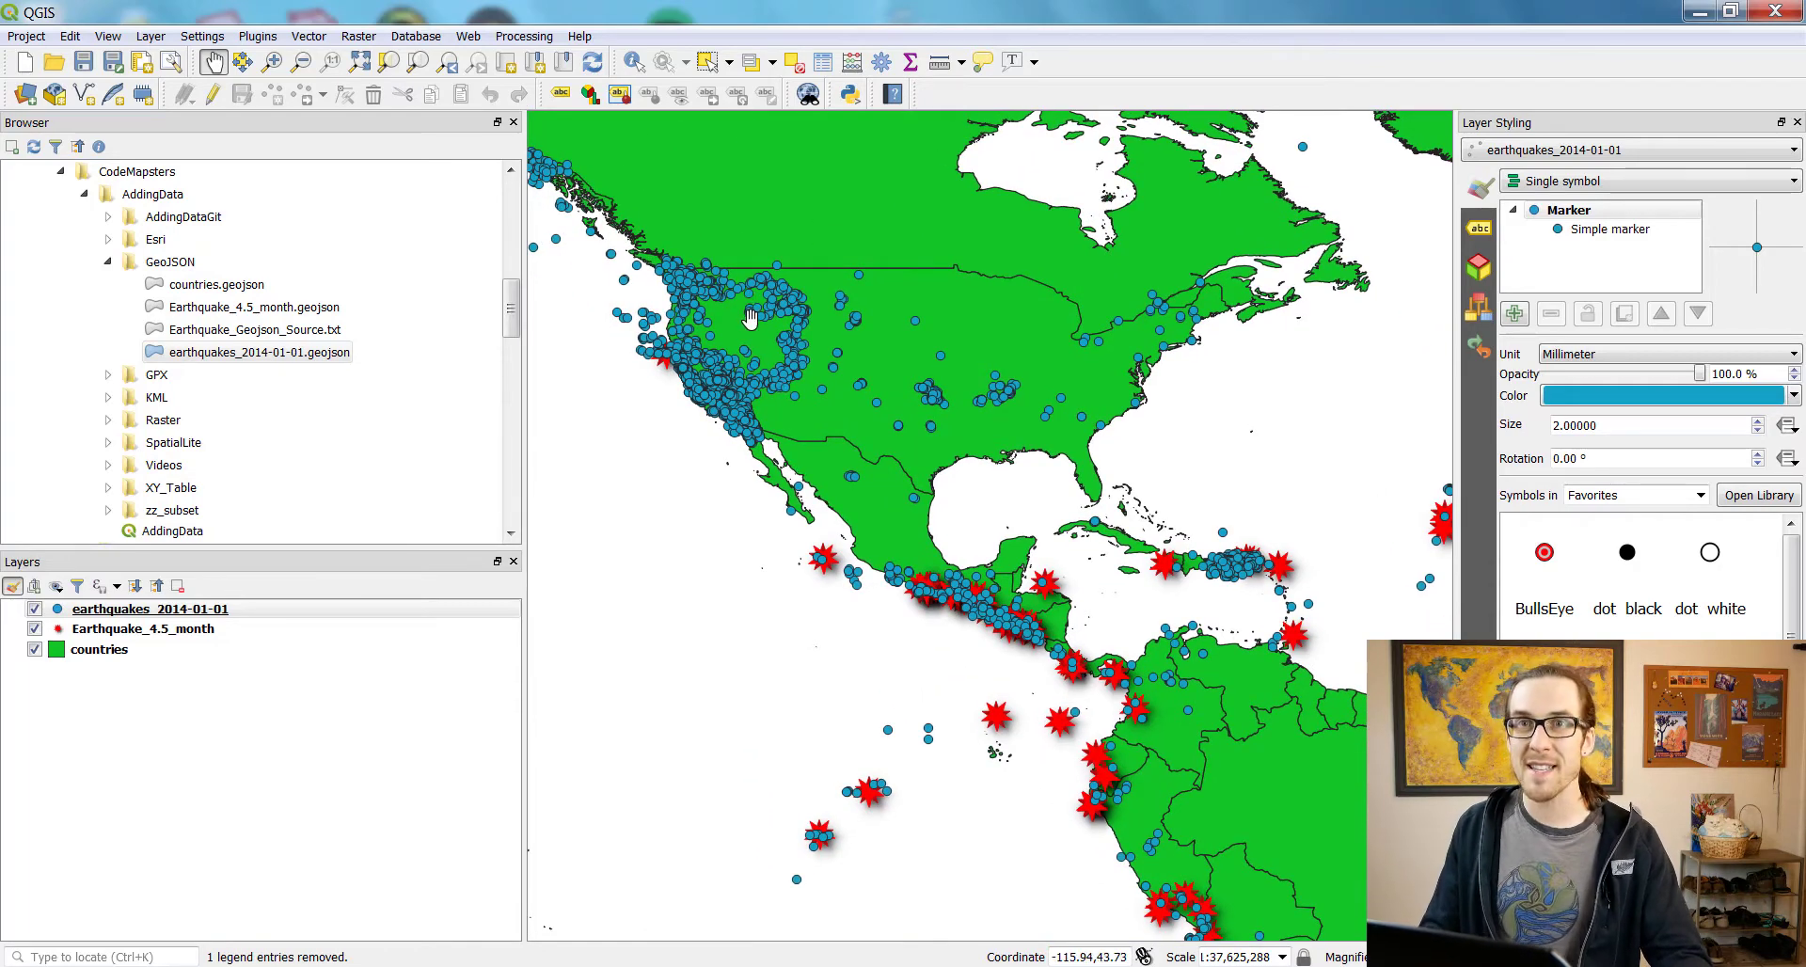
drag(781, 415, 527, 209)
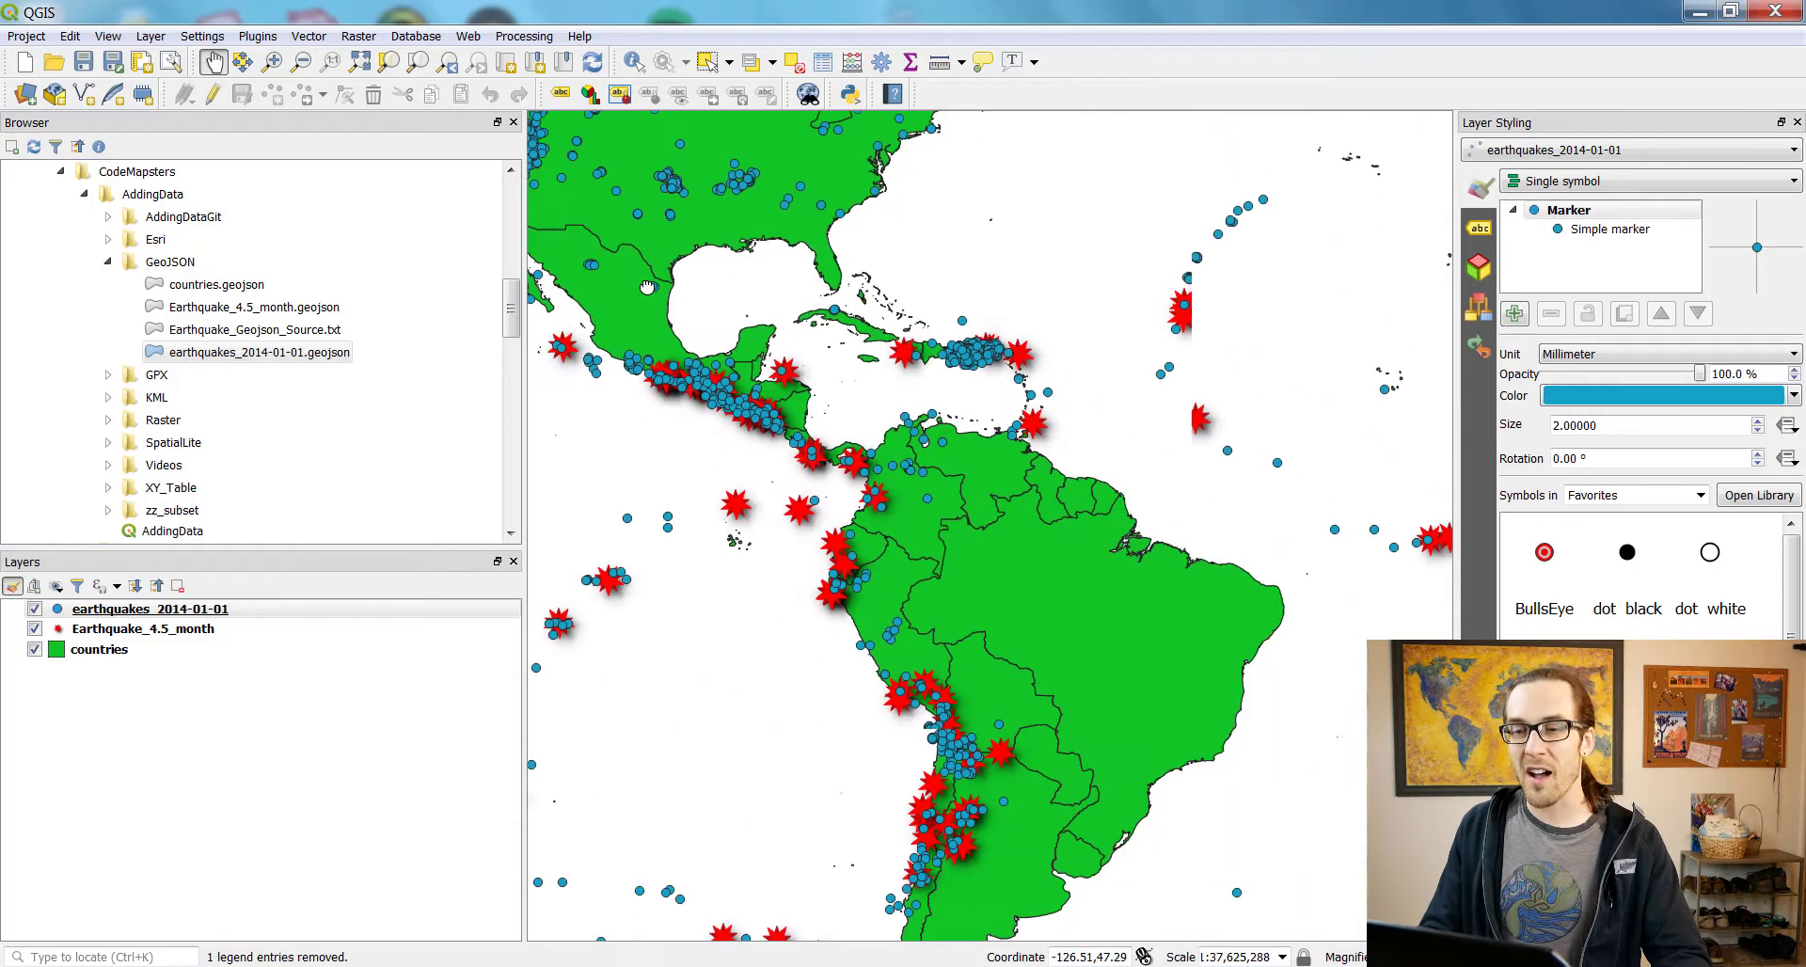
scroll(715, 371, down, 3)
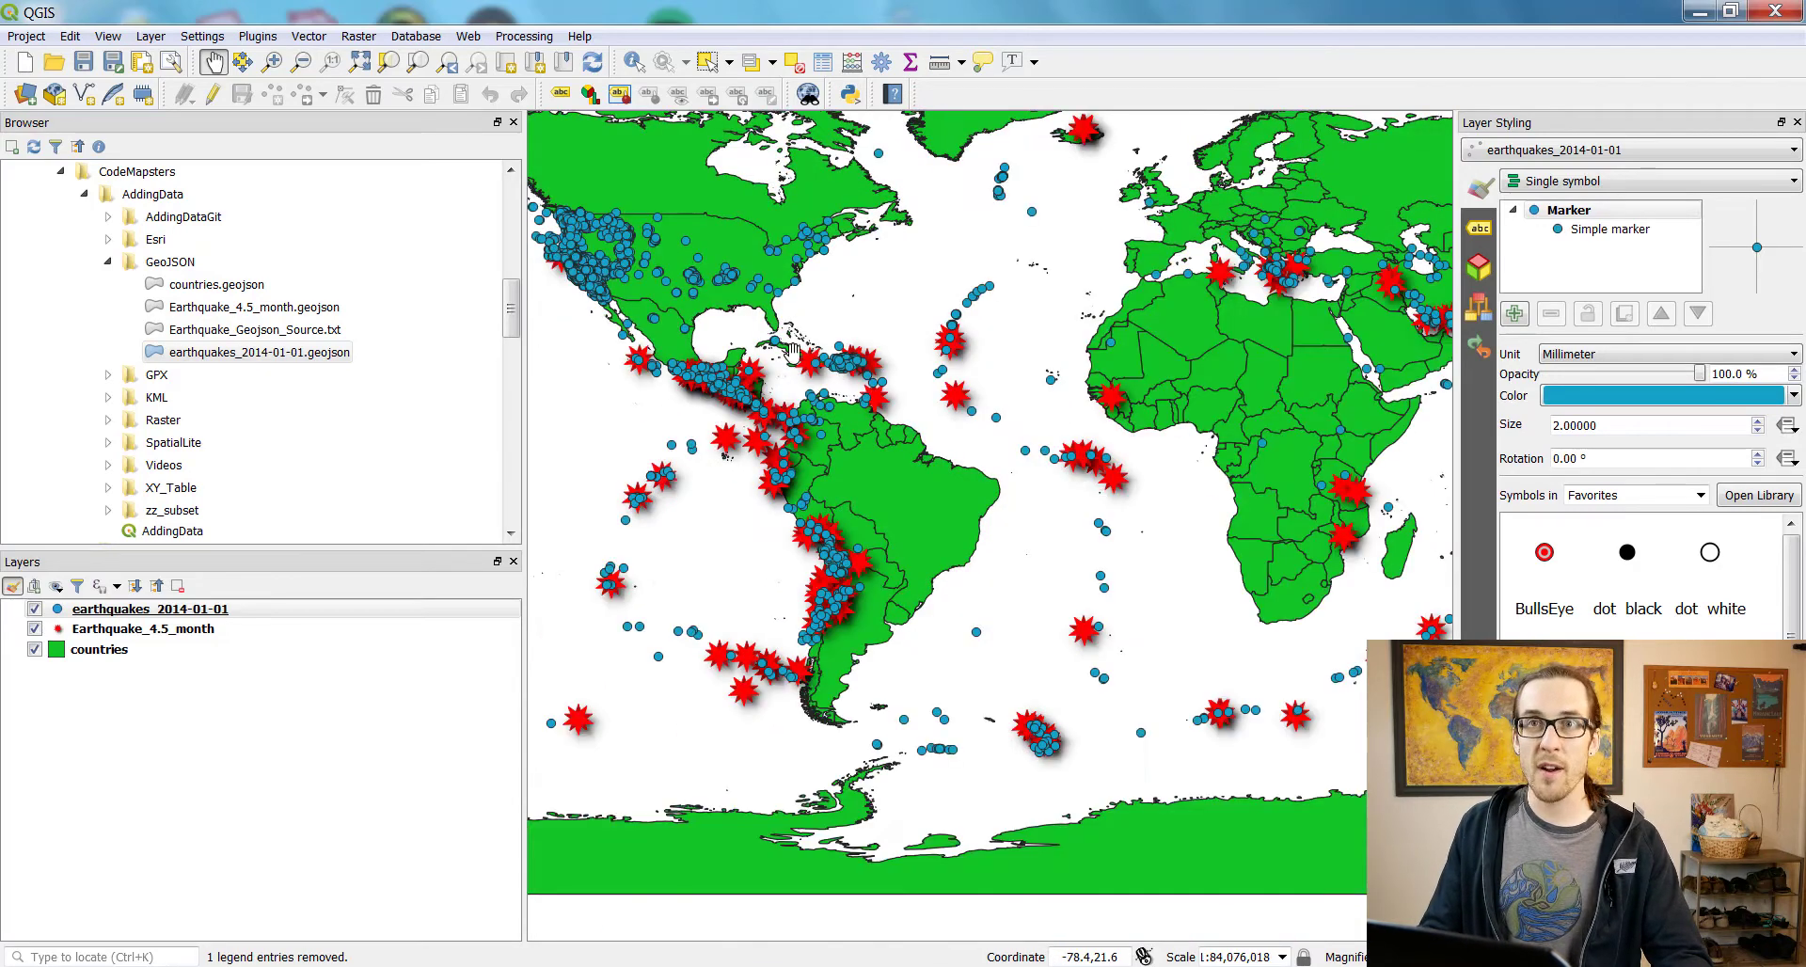
drag(1098, 358, 864, 388)
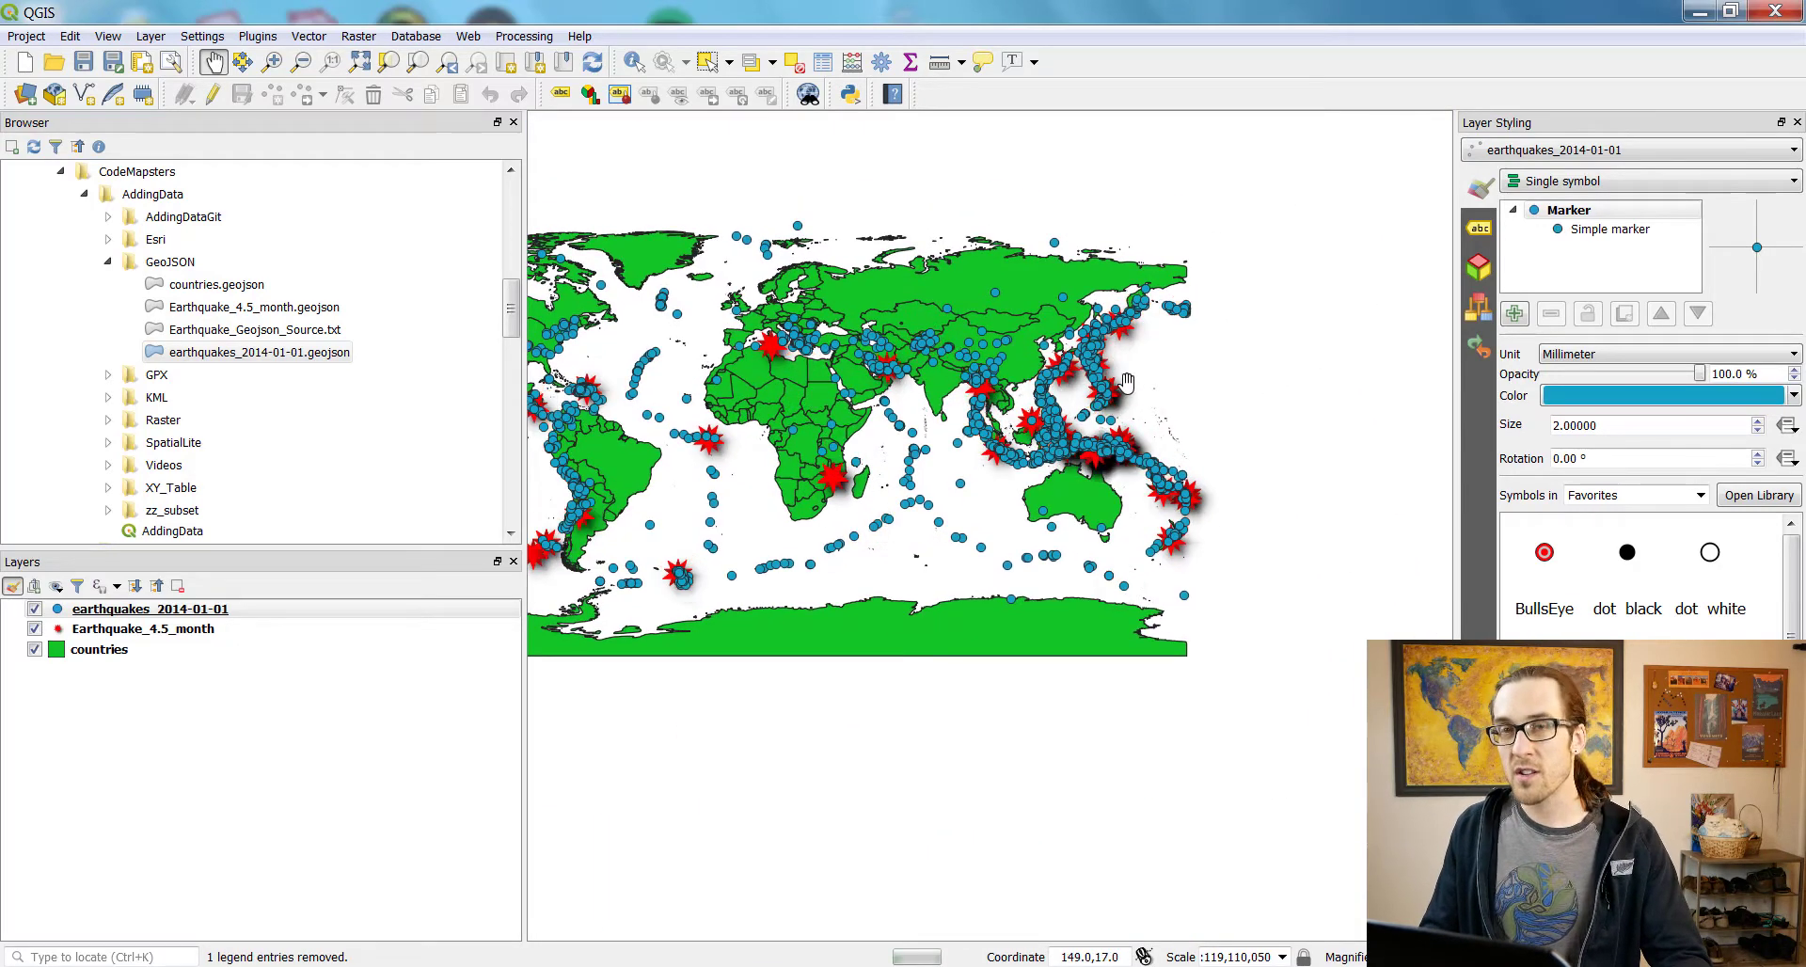
drag(1126, 375, 972, 382)
scroll(971, 345, up, 1)
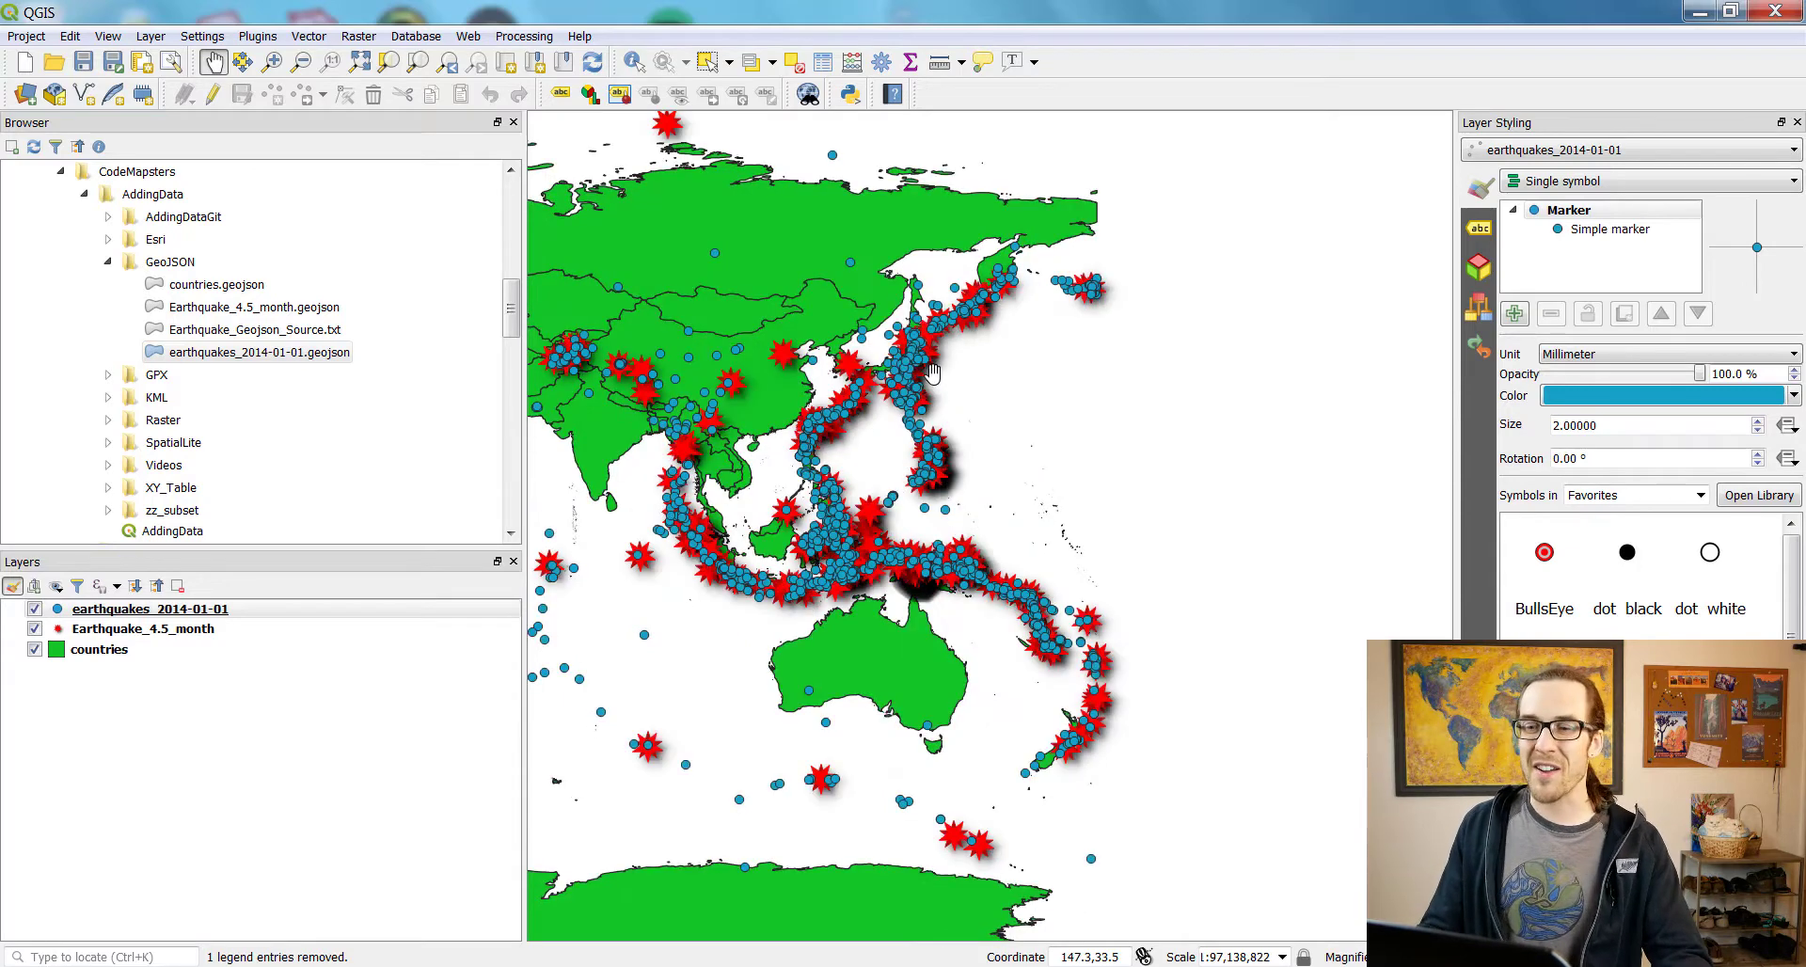
drag(859, 433, 923, 431)
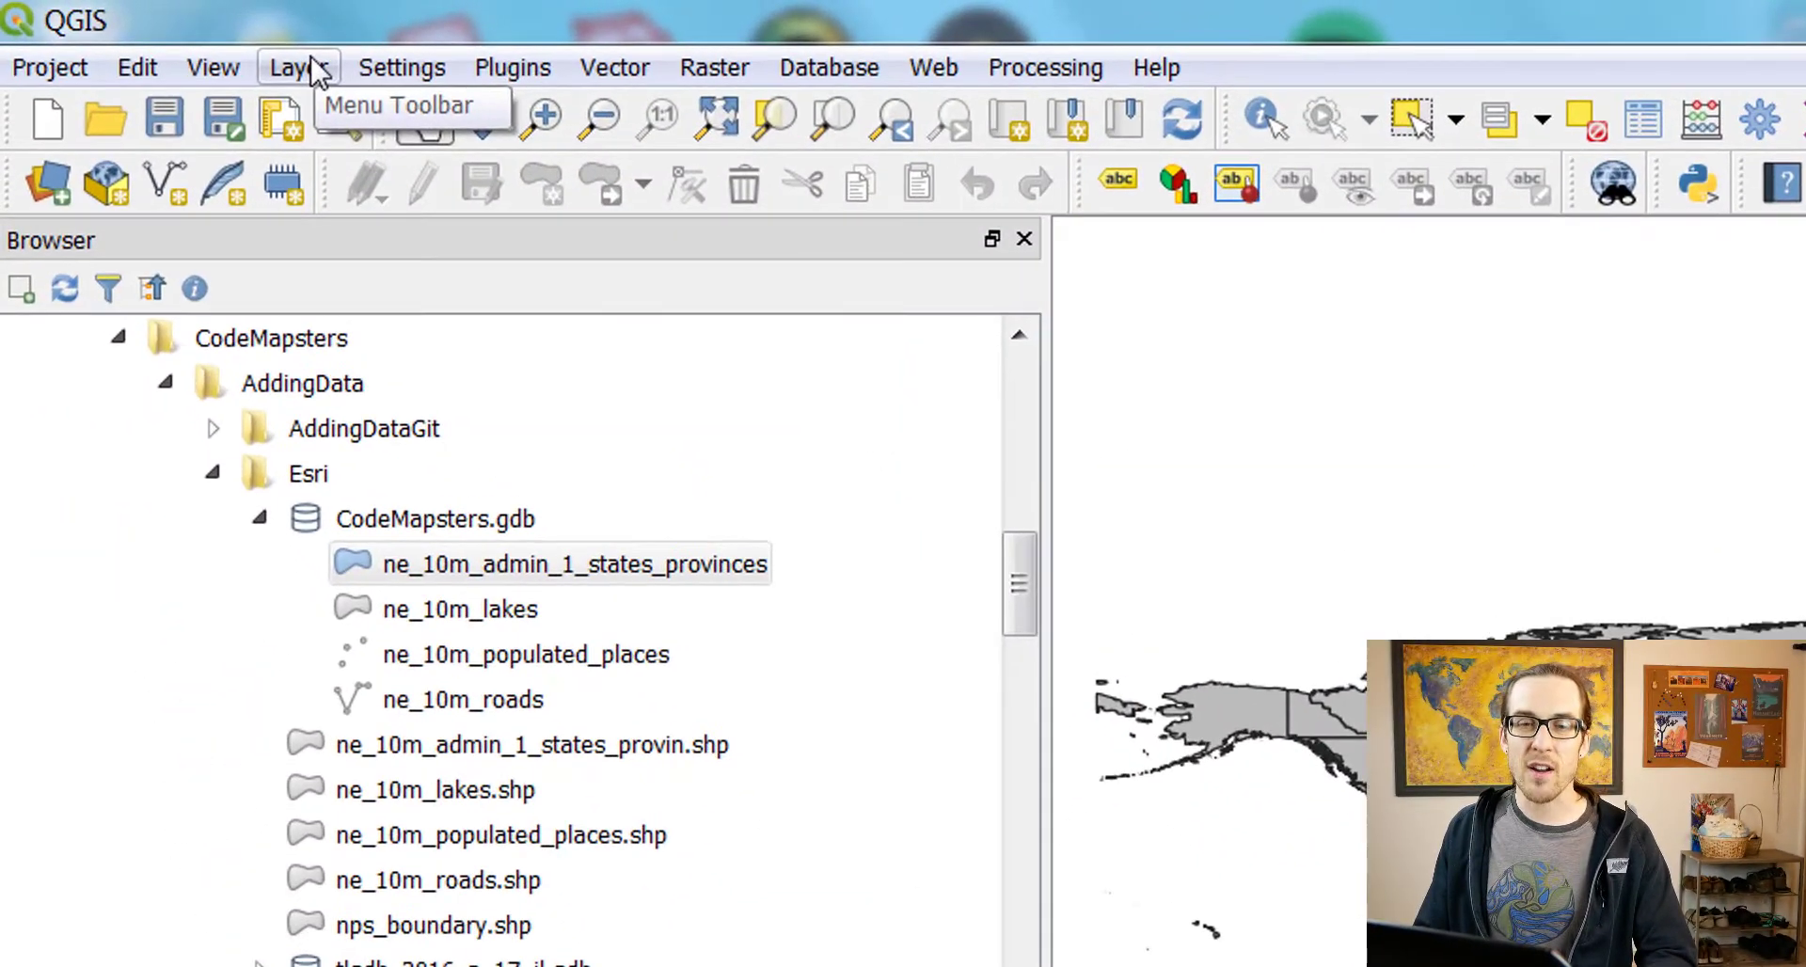
Add 311_Service_Requests_-_Street_Lights_-_All_Out - 2018.csv from AddingData's XY_Table folder as a delimited text point layer using Longitude and Latitude.
click(282, 64)
mouse_move(387, 190)
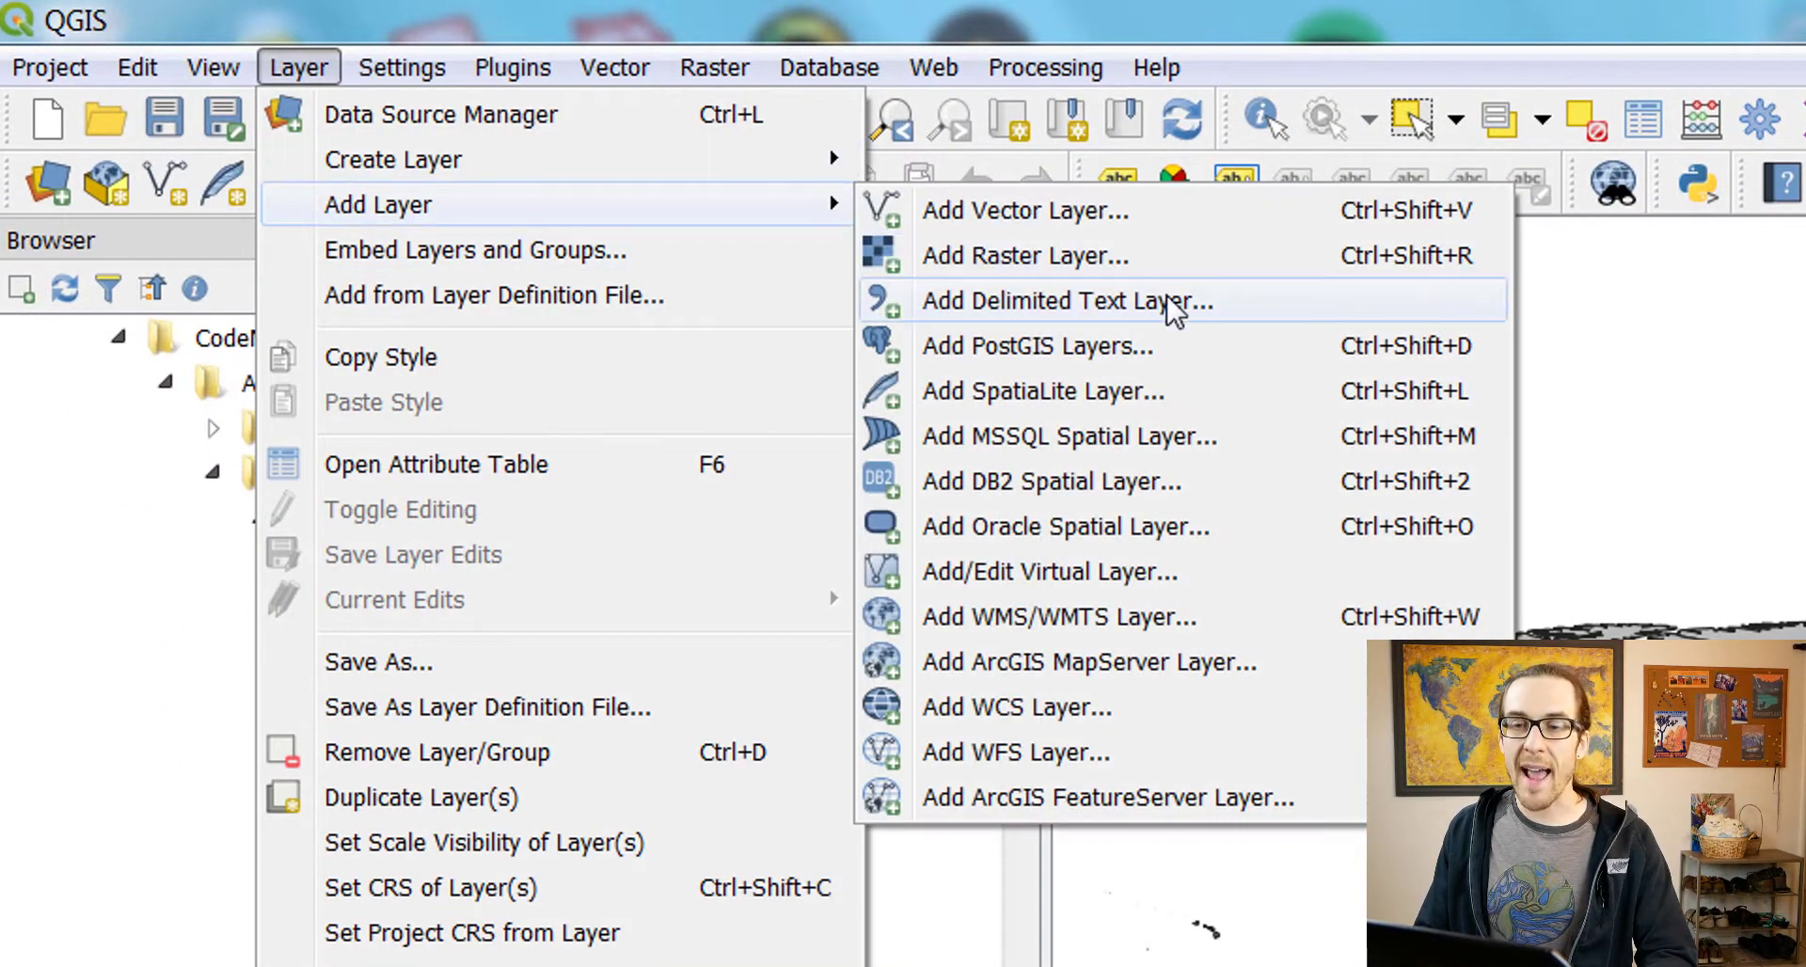
click(1072, 301)
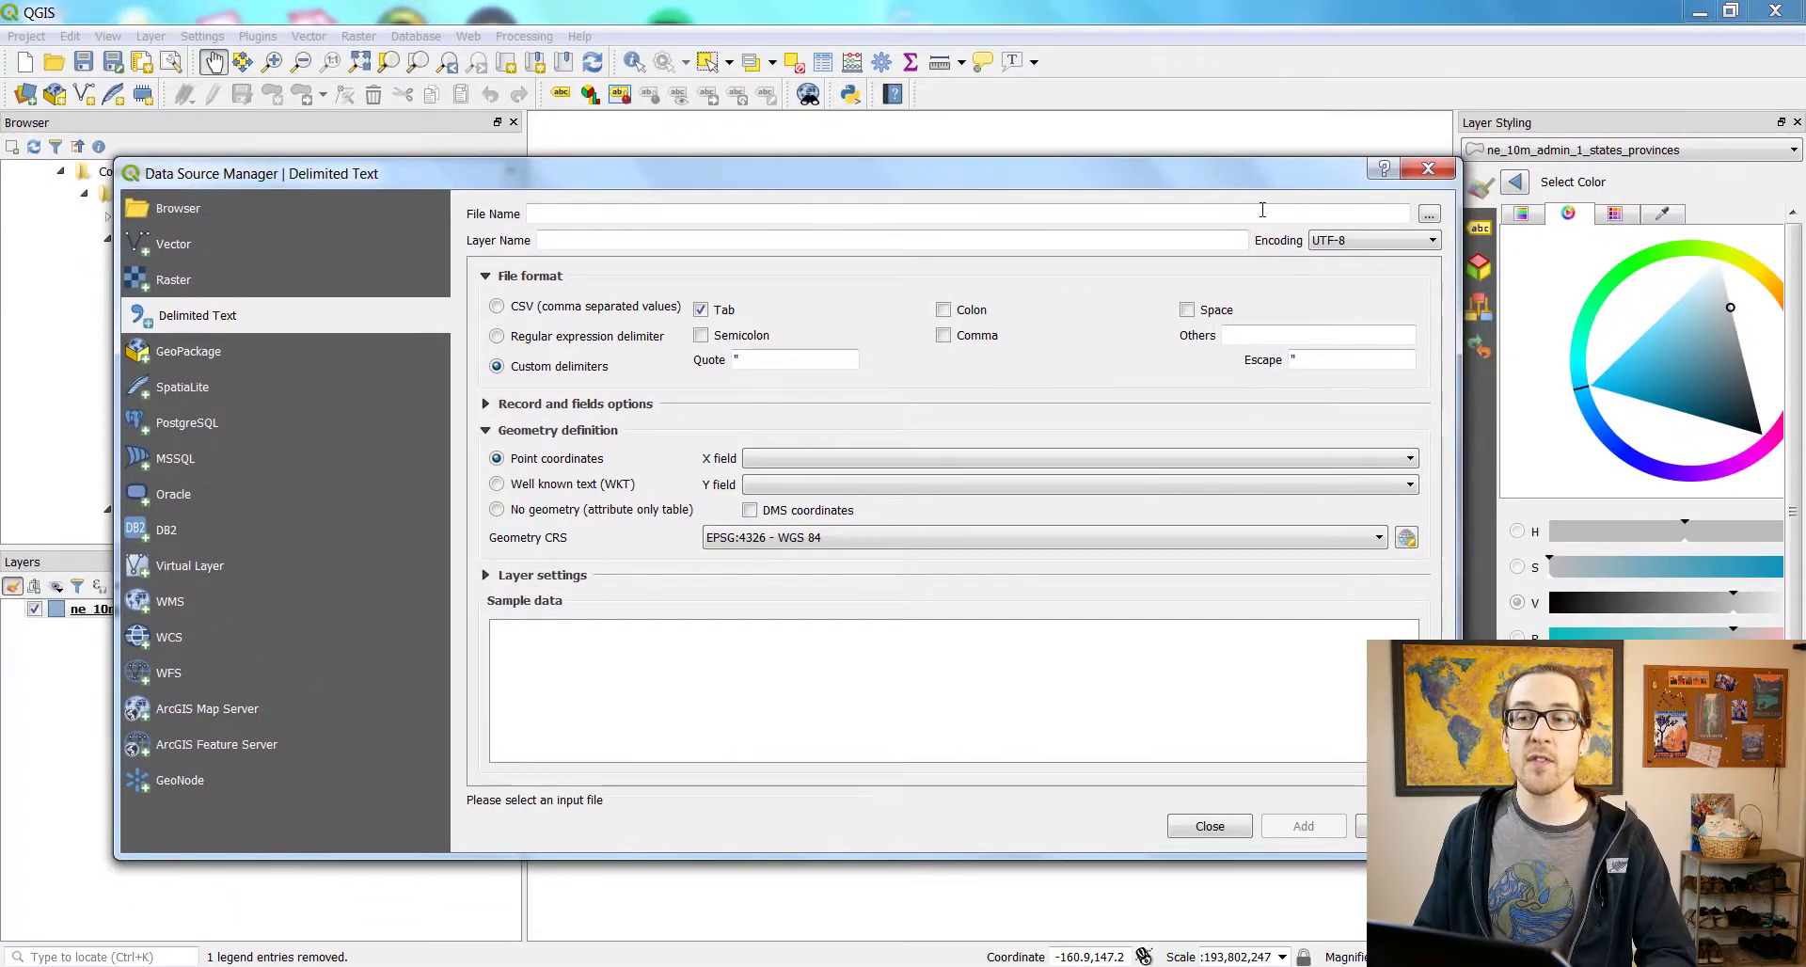
click(1429, 216)
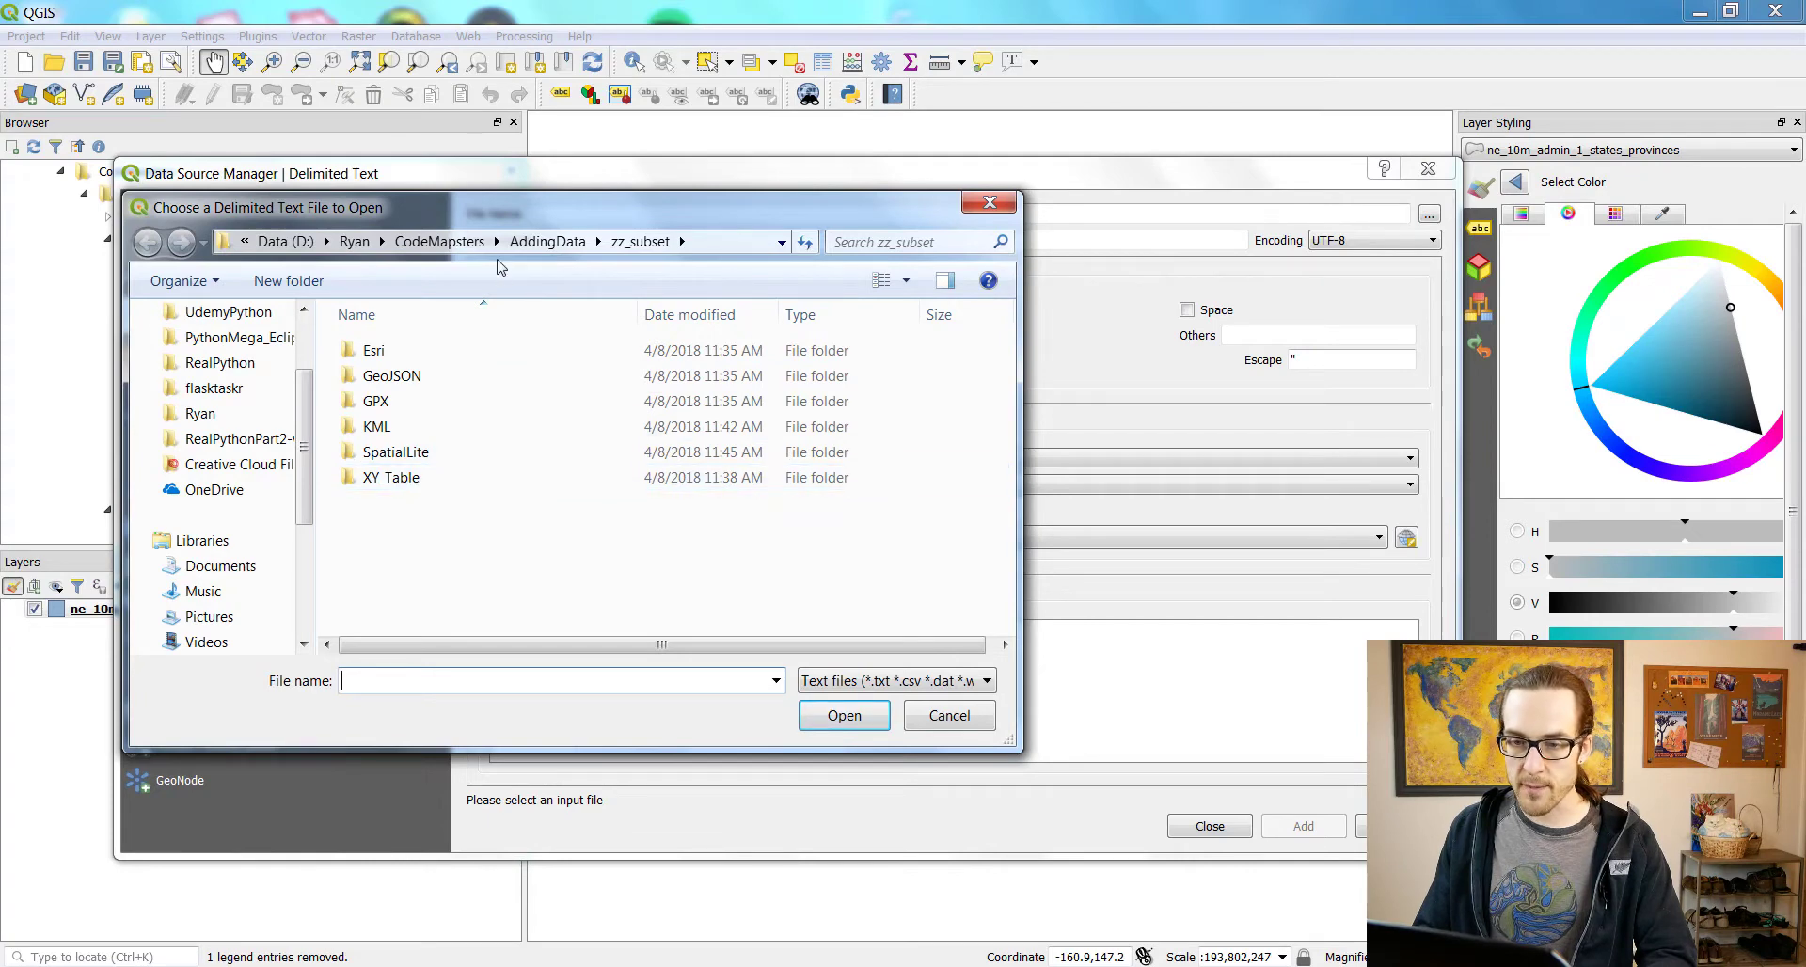
click(544, 241)
double_click(413, 555)
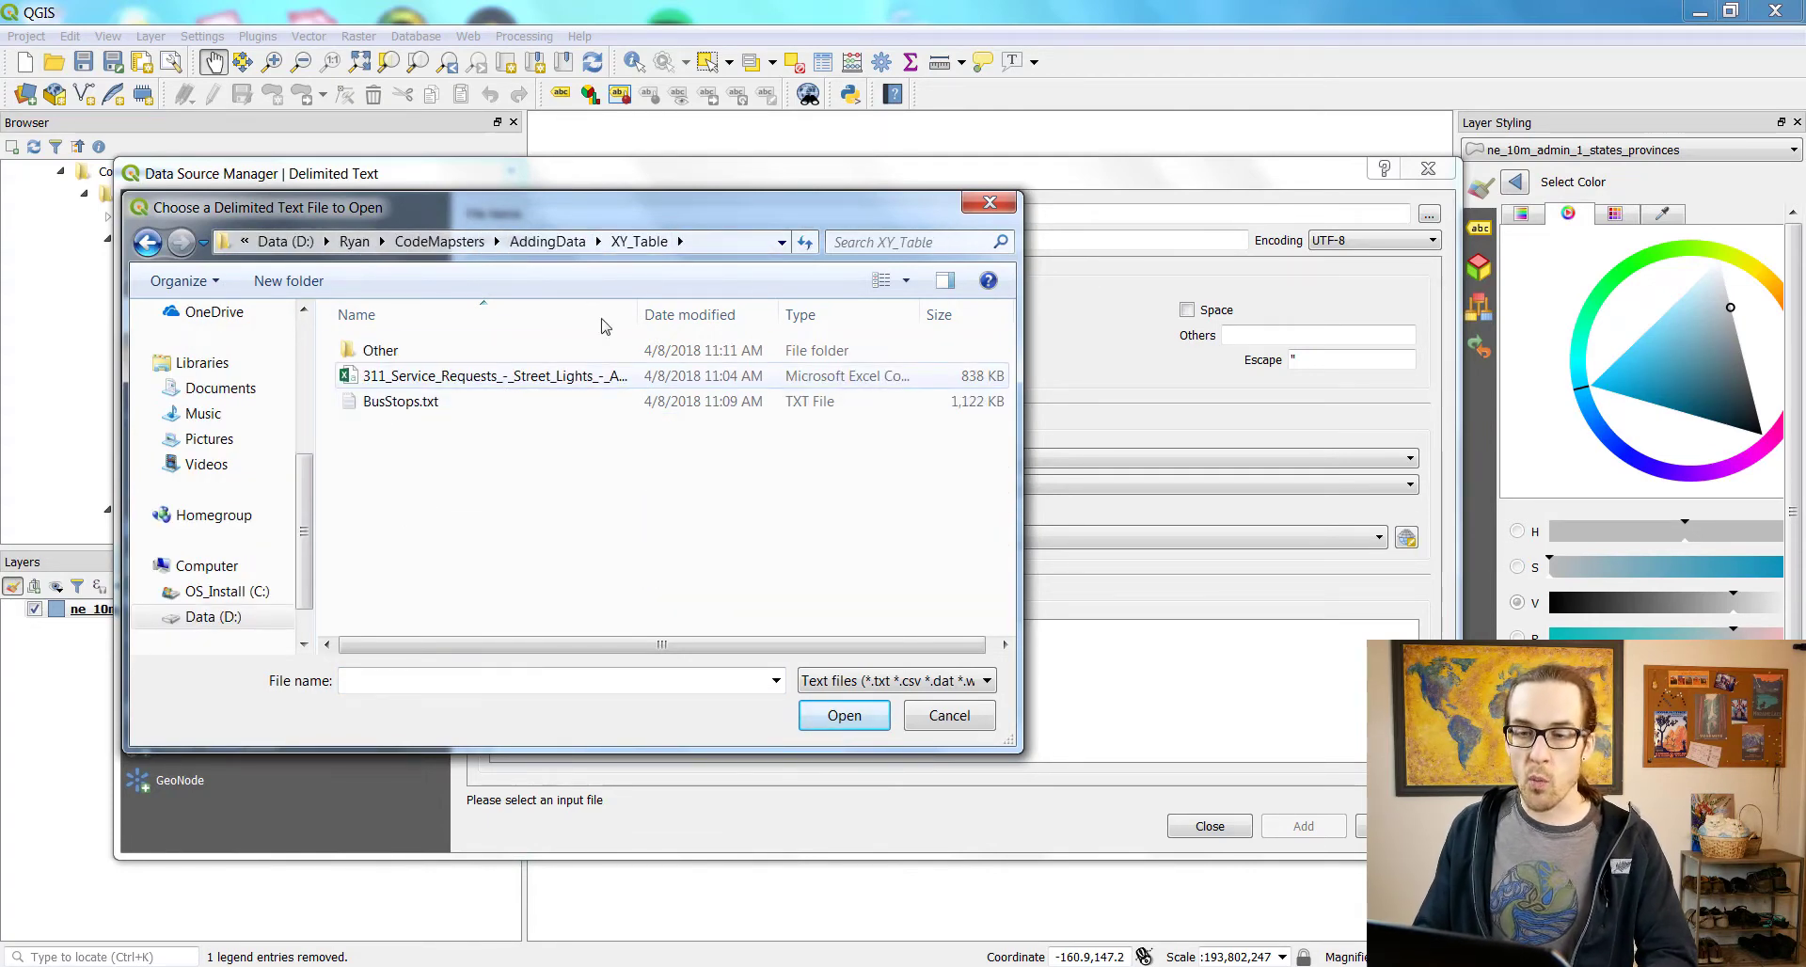
drag(646, 303, 764, 305)
click(615, 388)
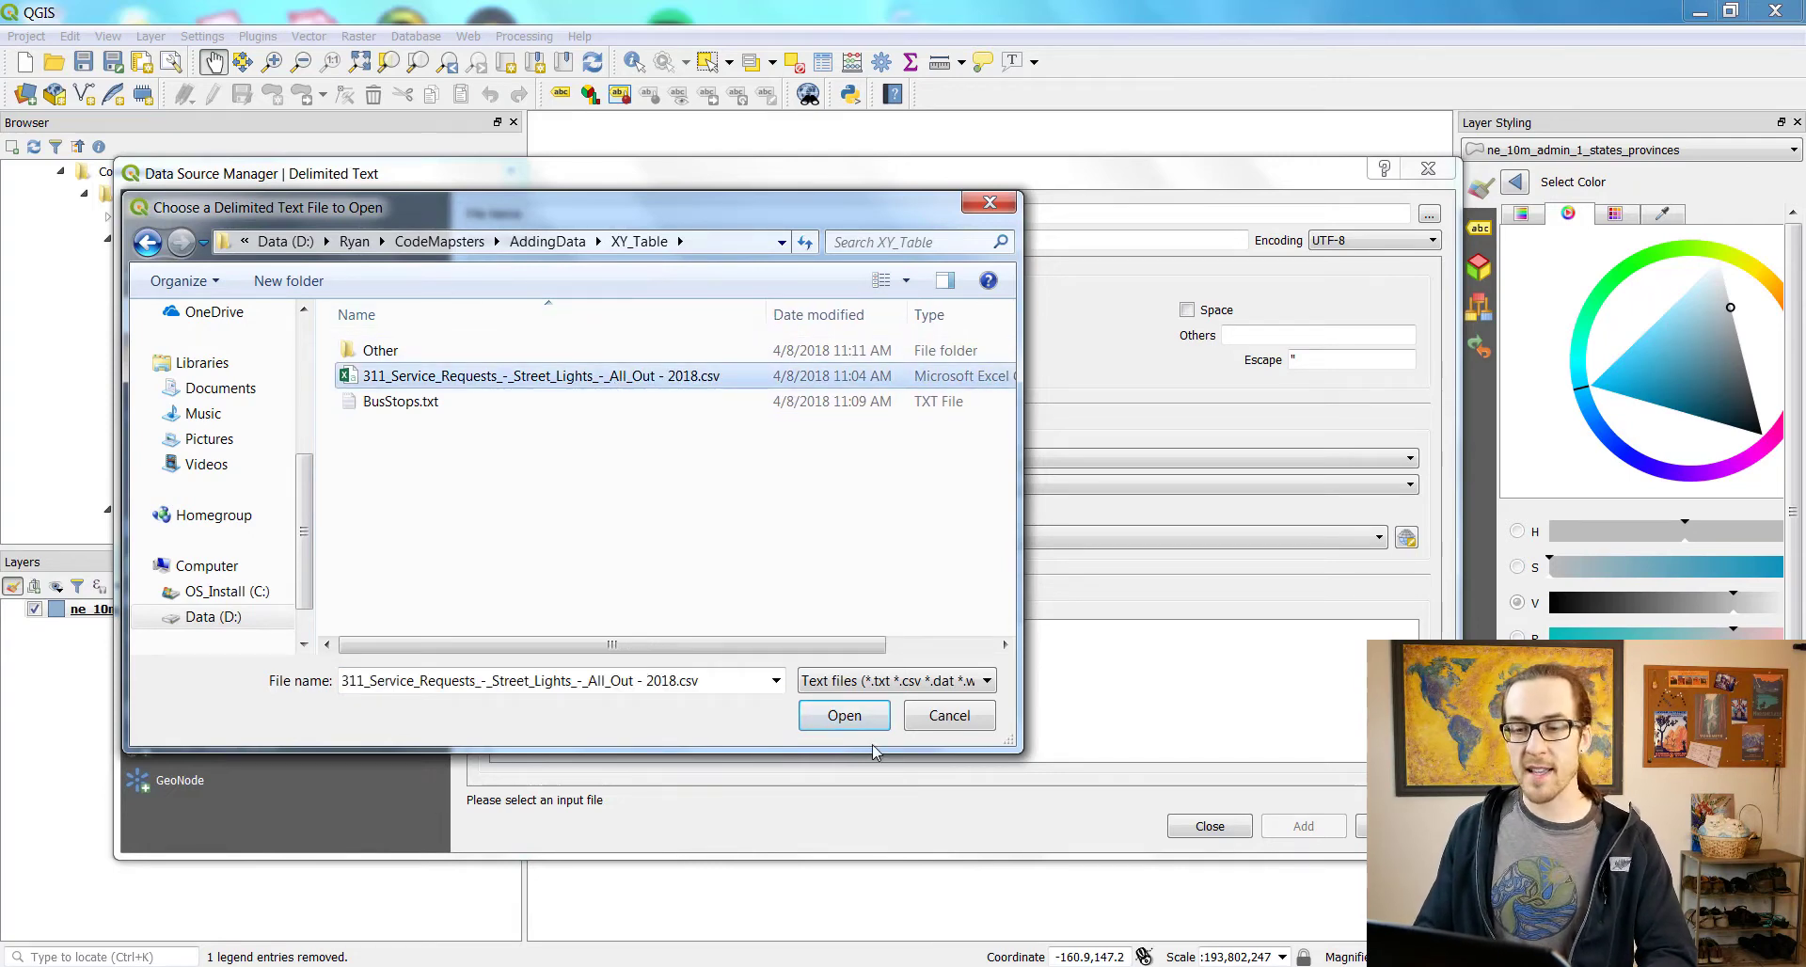
click(844, 717)
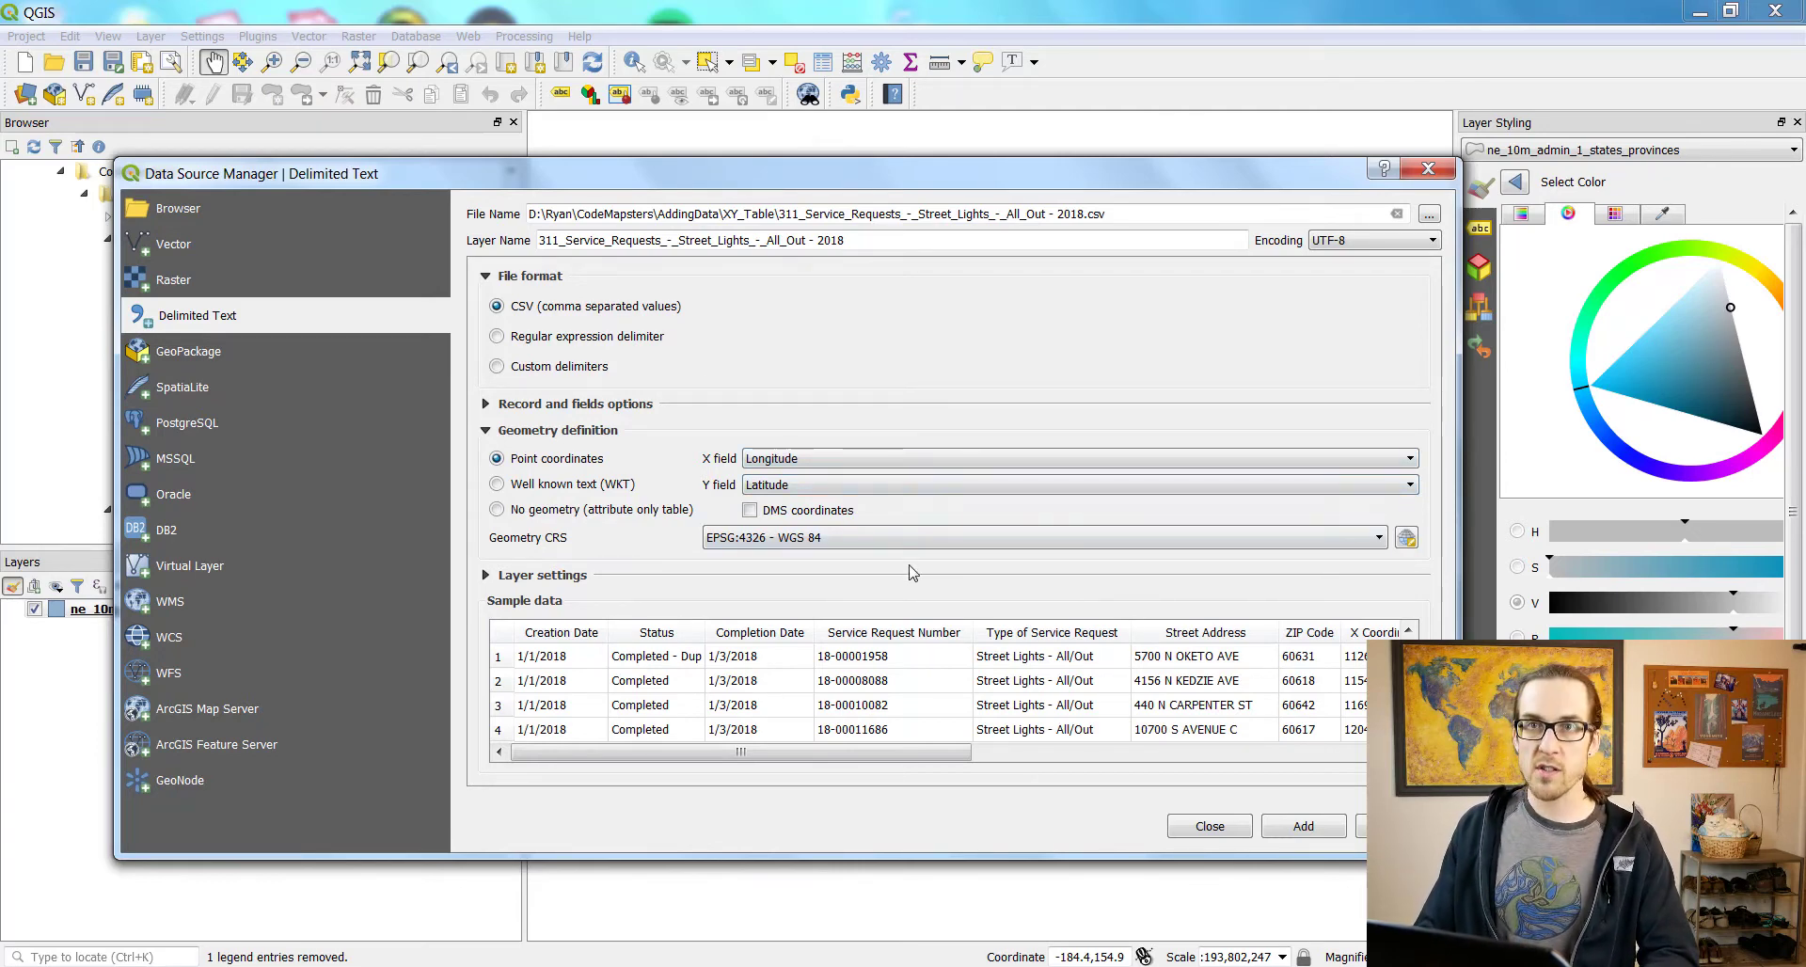
click(1331, 828)
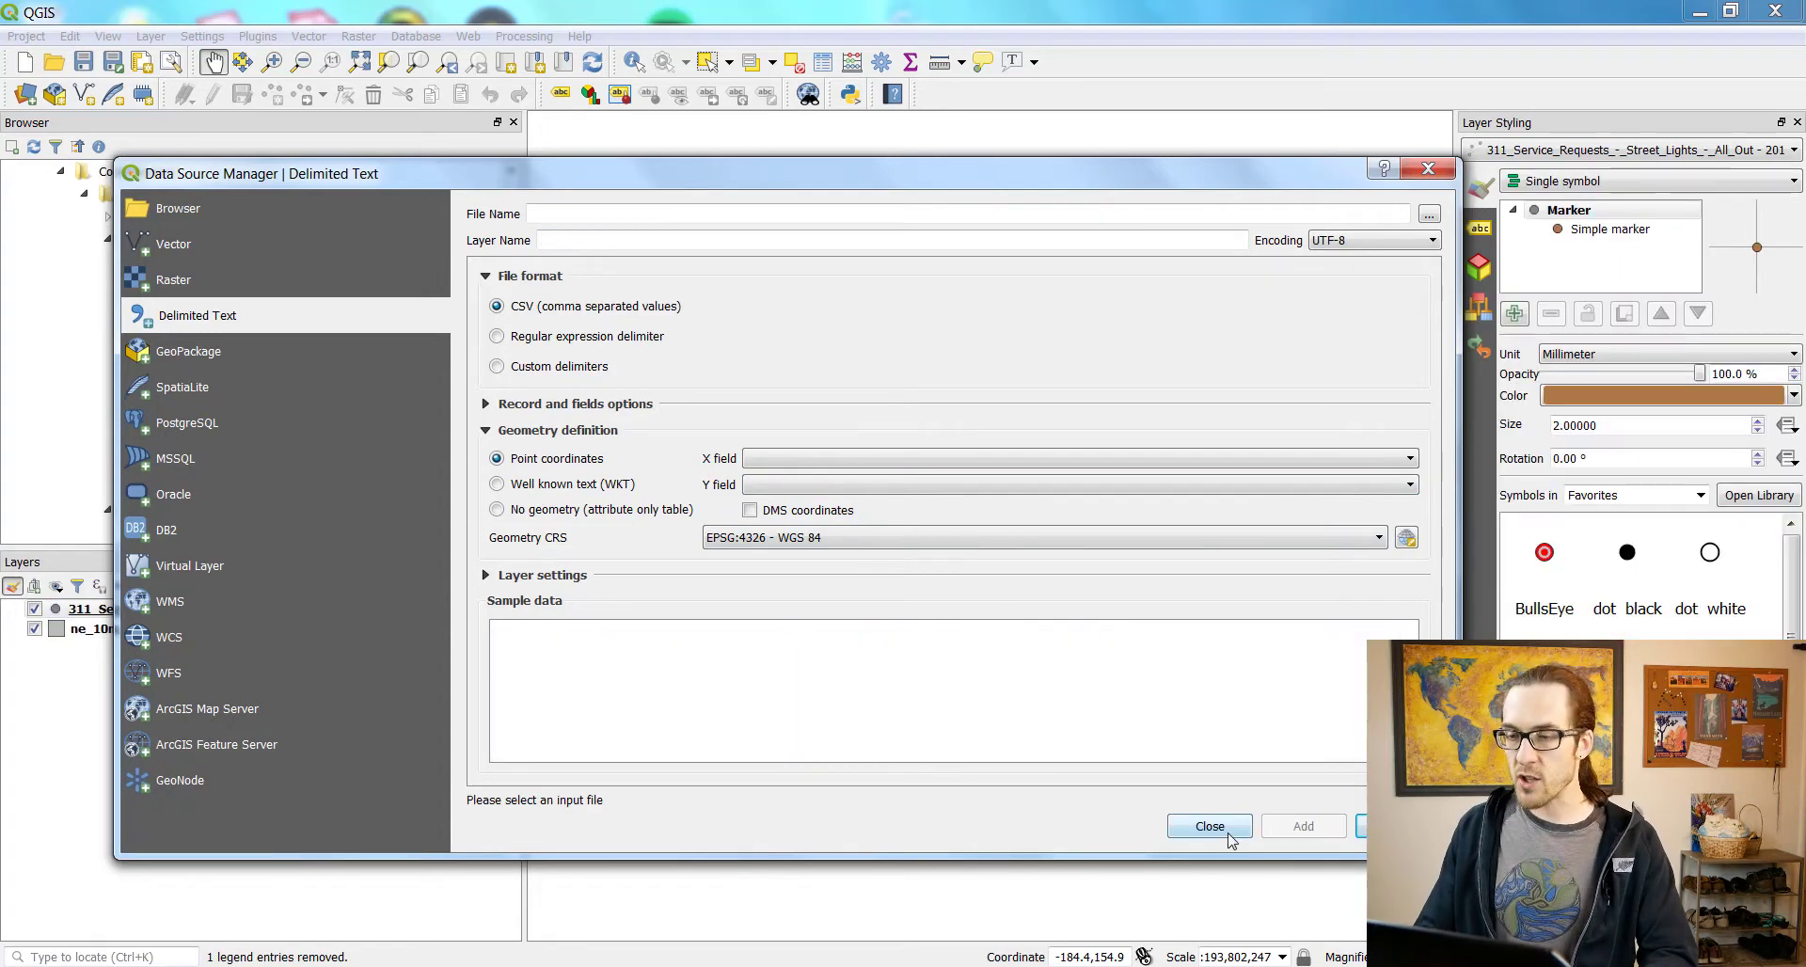
click(1226, 831)
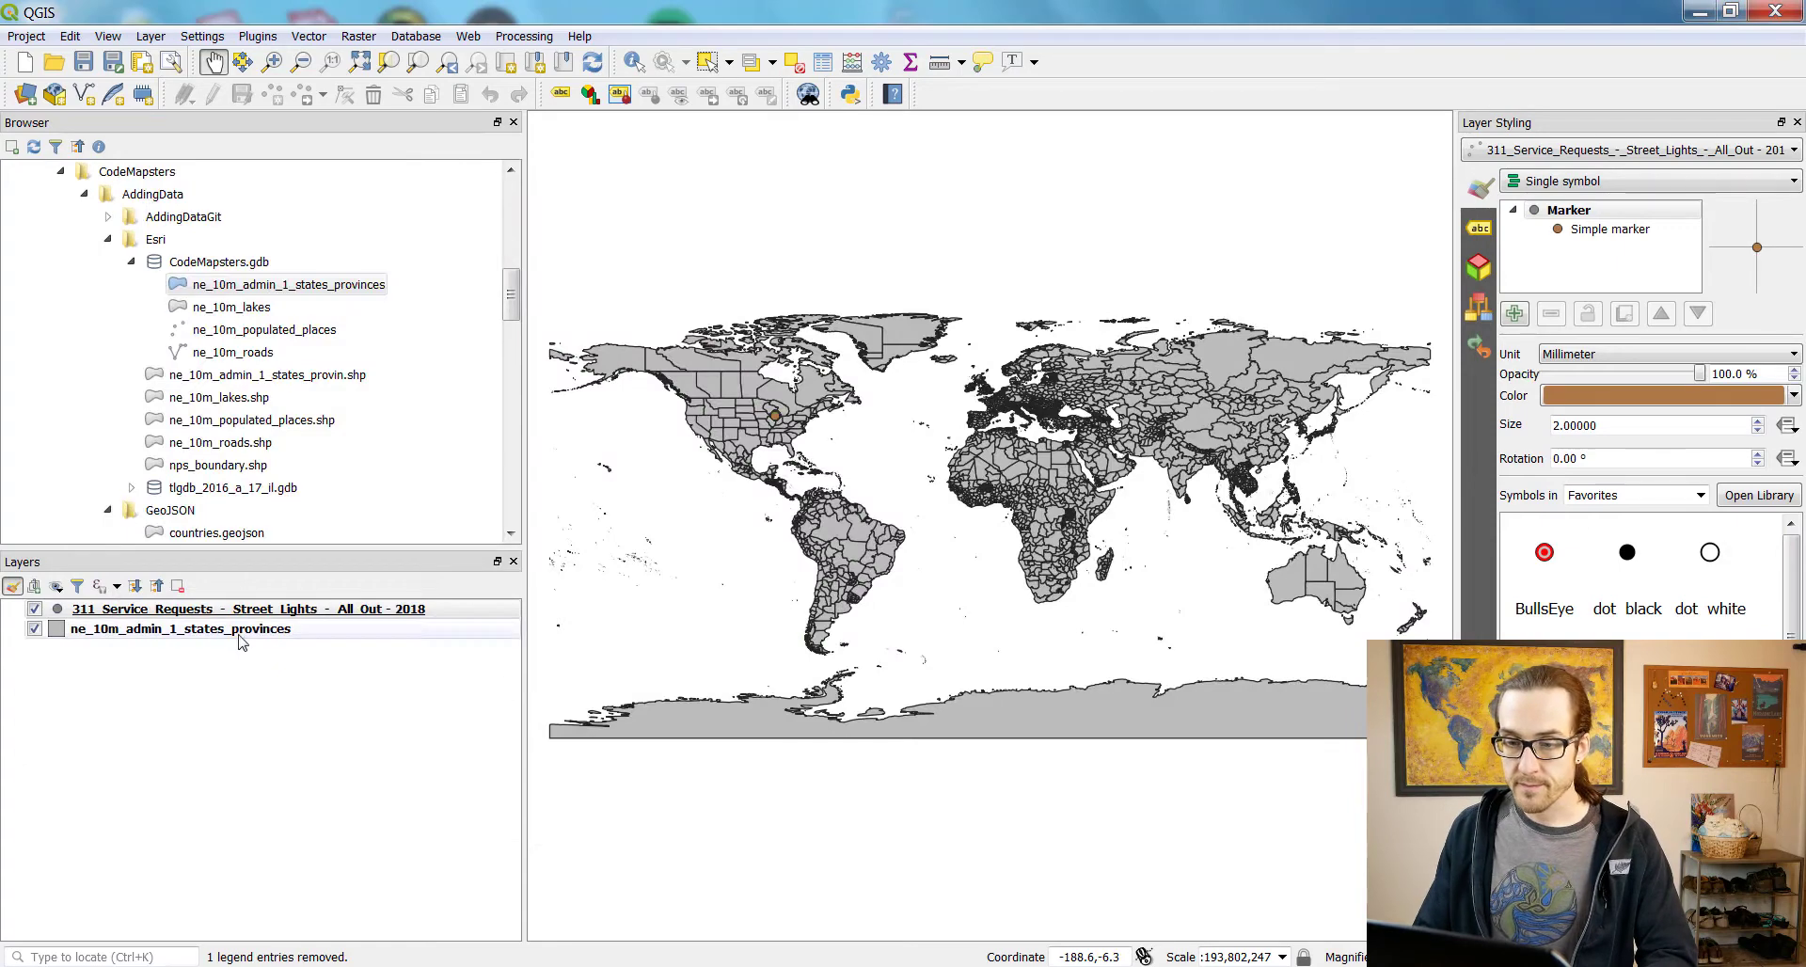
Zoom to the 311 street lights layer and add ne_10m_lakes from CodeMapsters.gdb to the map.
right_click(418, 609)
click(461, 617)
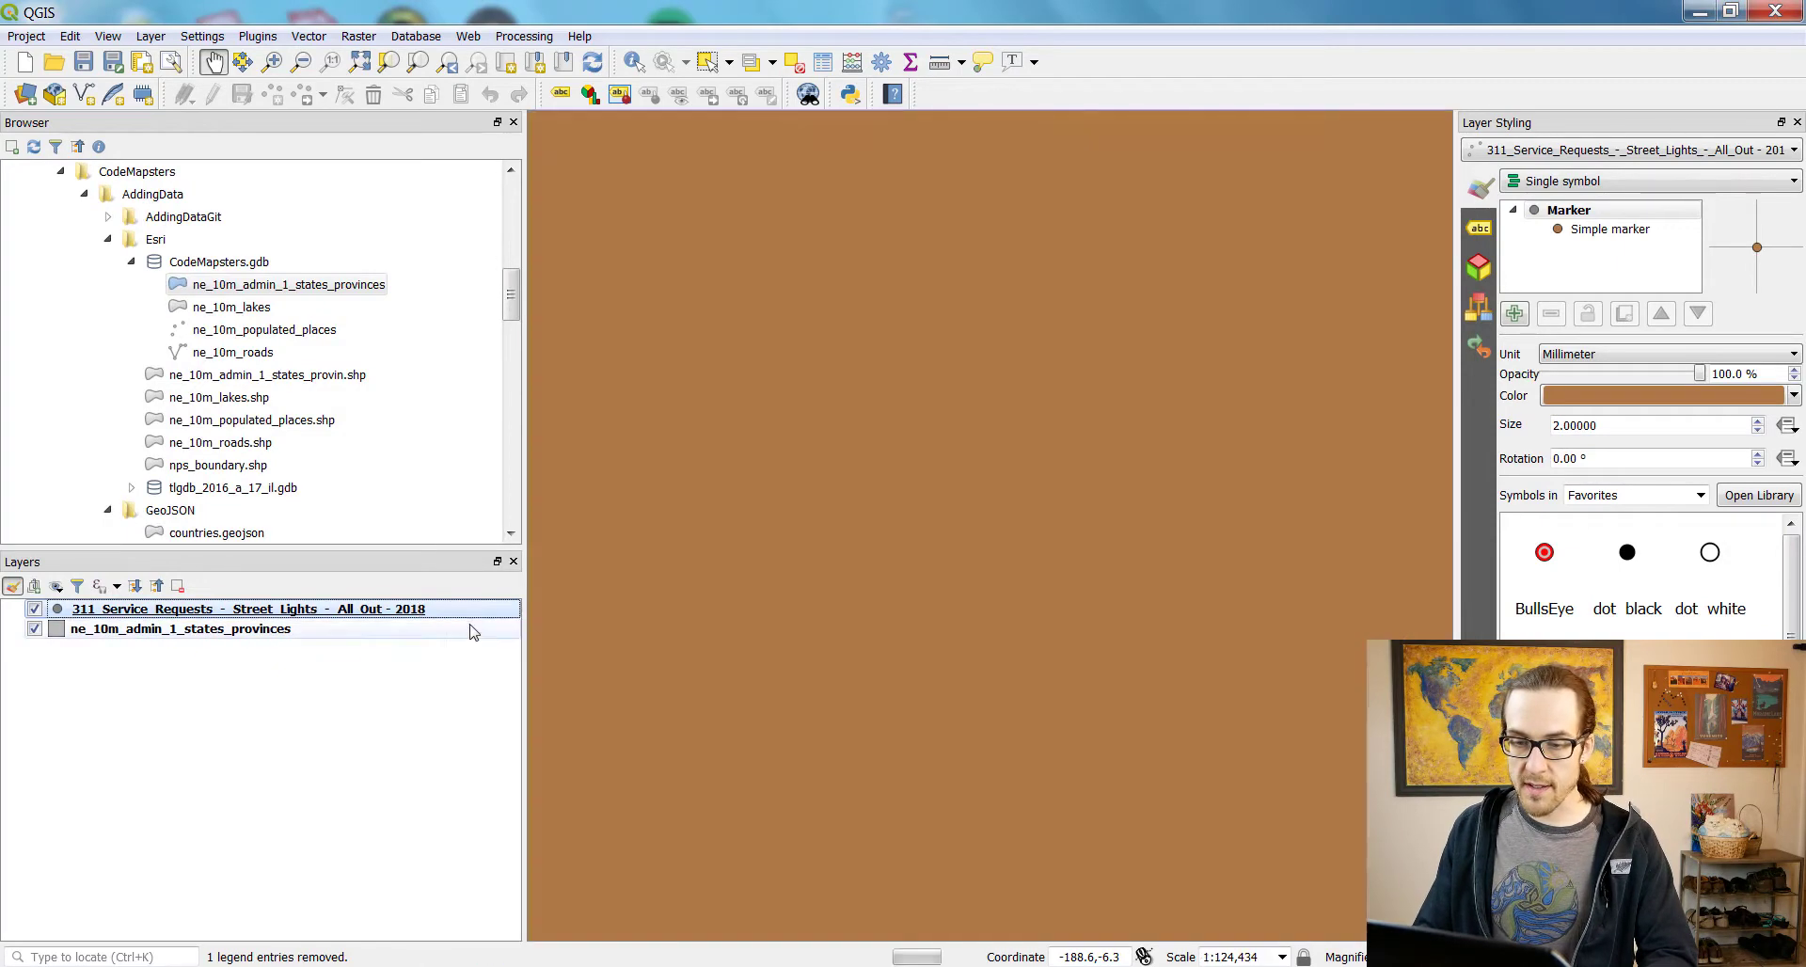
drag(1014, 424, 890, 381)
scroll(925, 370, down, 1)
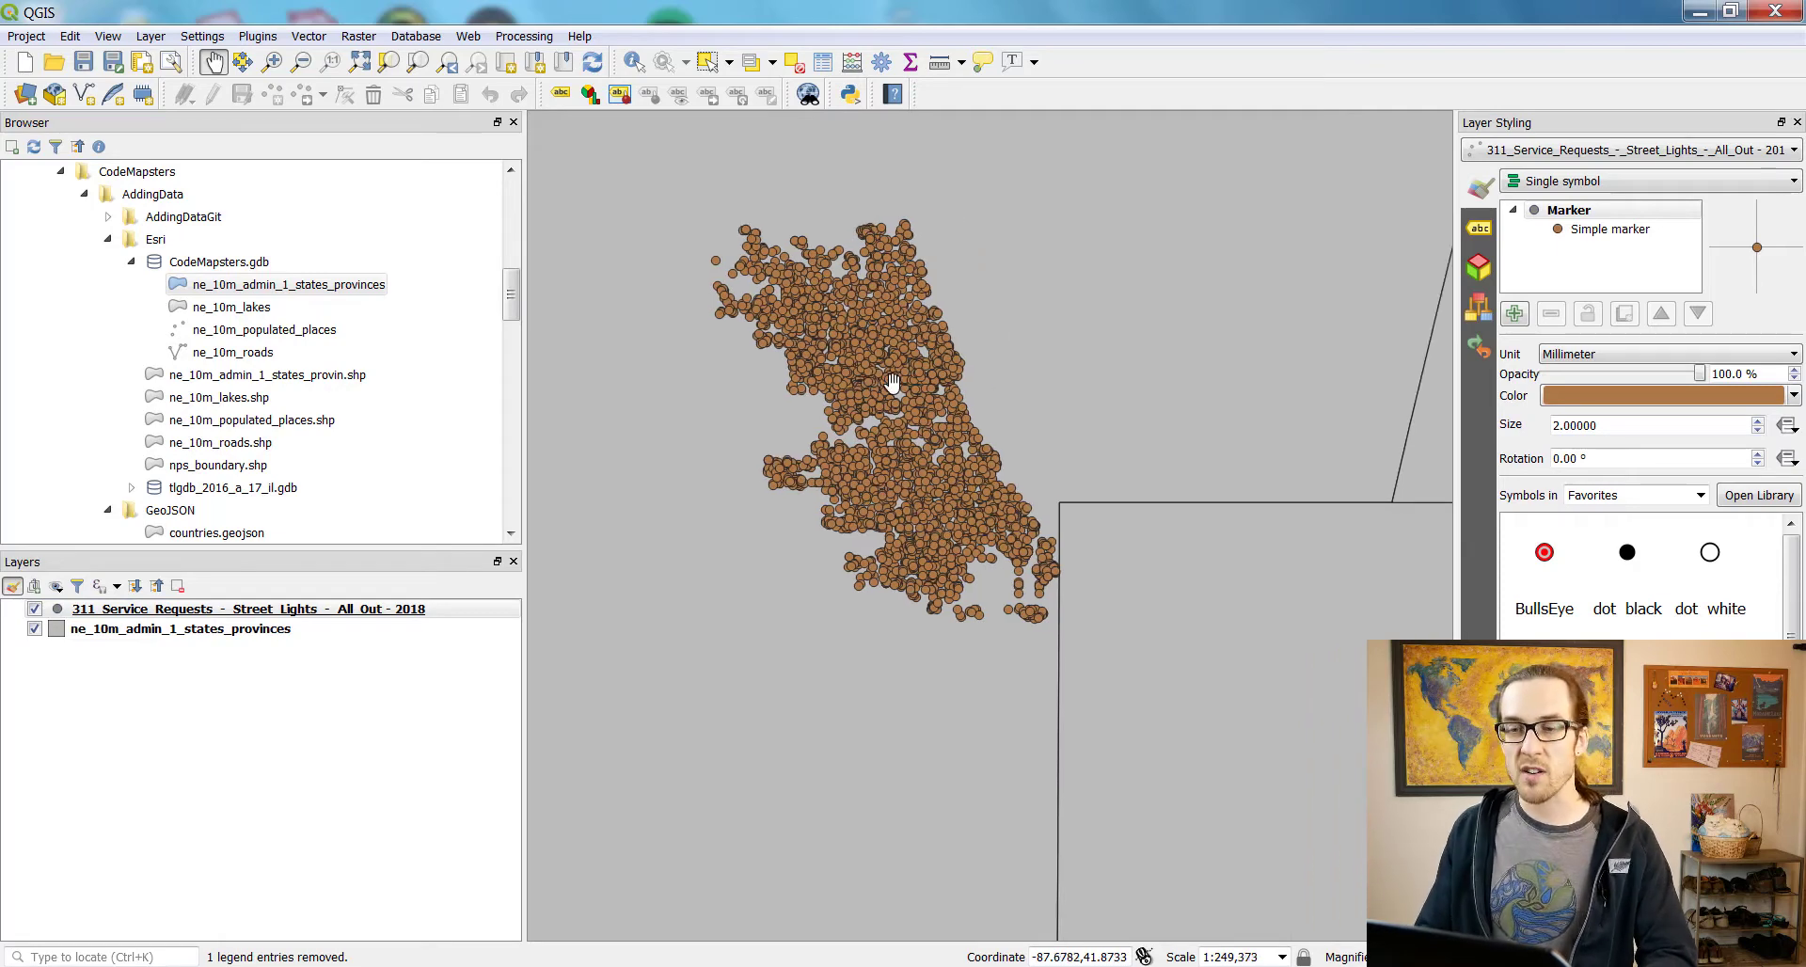
click(280, 305)
drag(280, 305, 1106, 431)
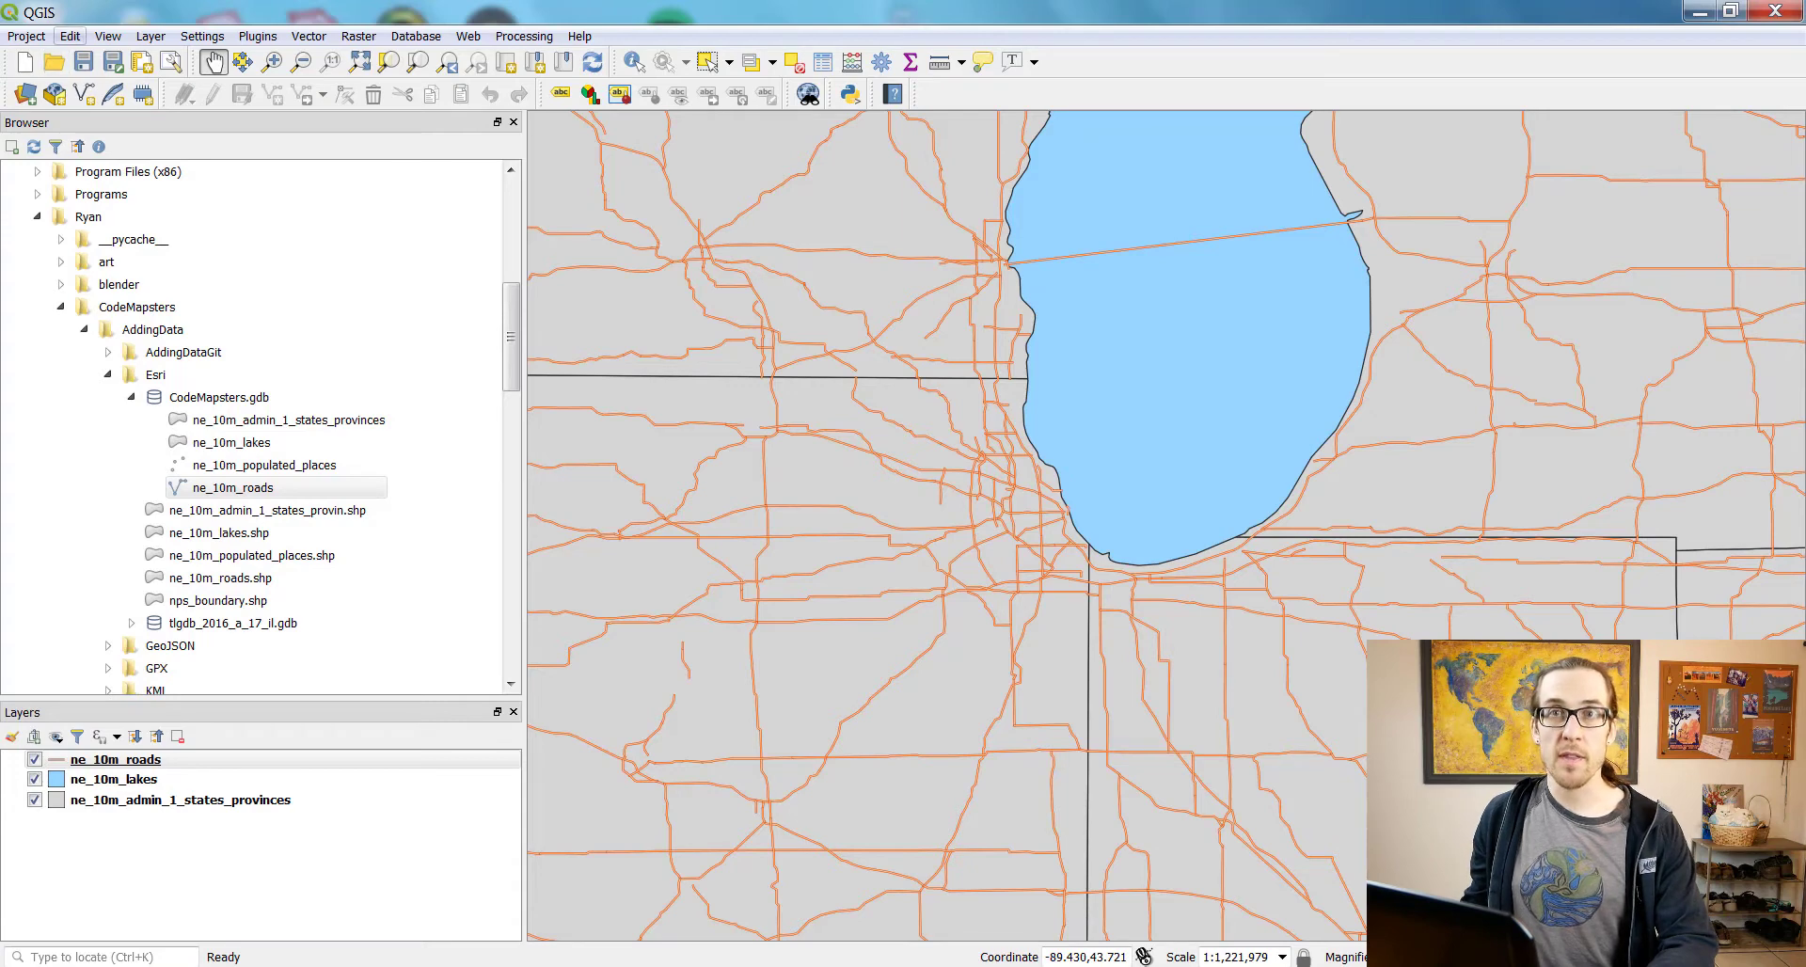
Load BusStops.txt from the XY_Table folder as the source of a new delimited text layer.
click(150, 36)
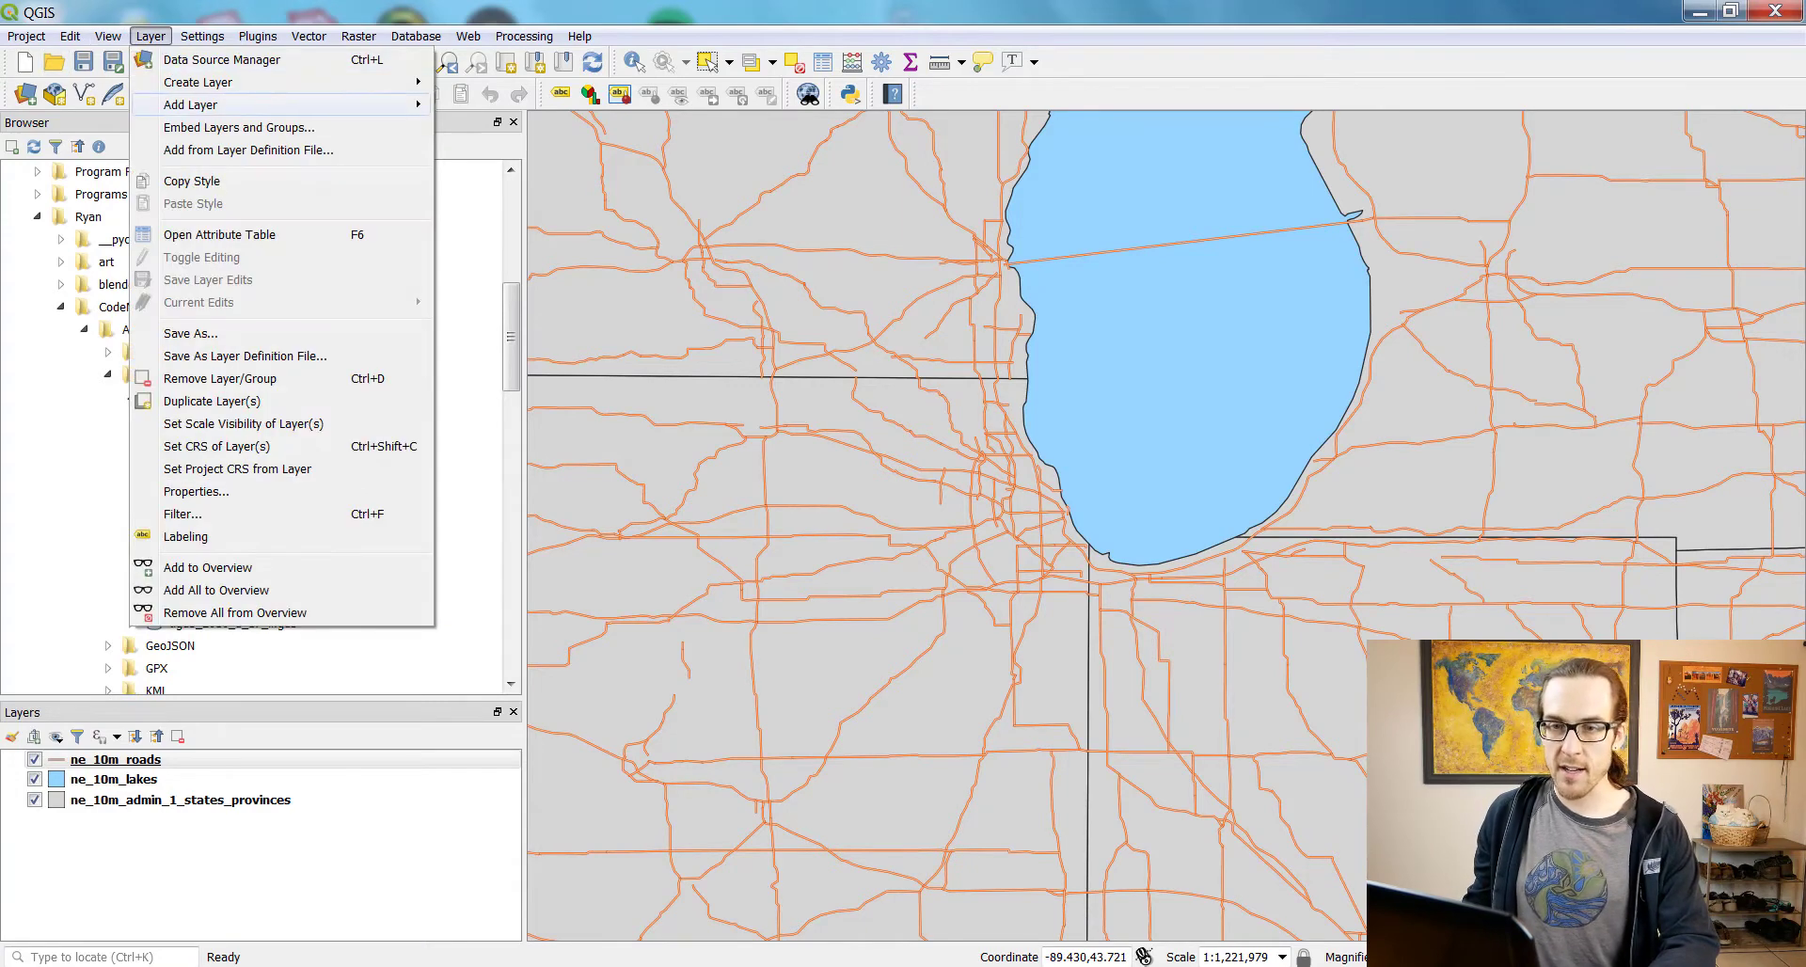
mouse_move(192, 106)
click(540, 152)
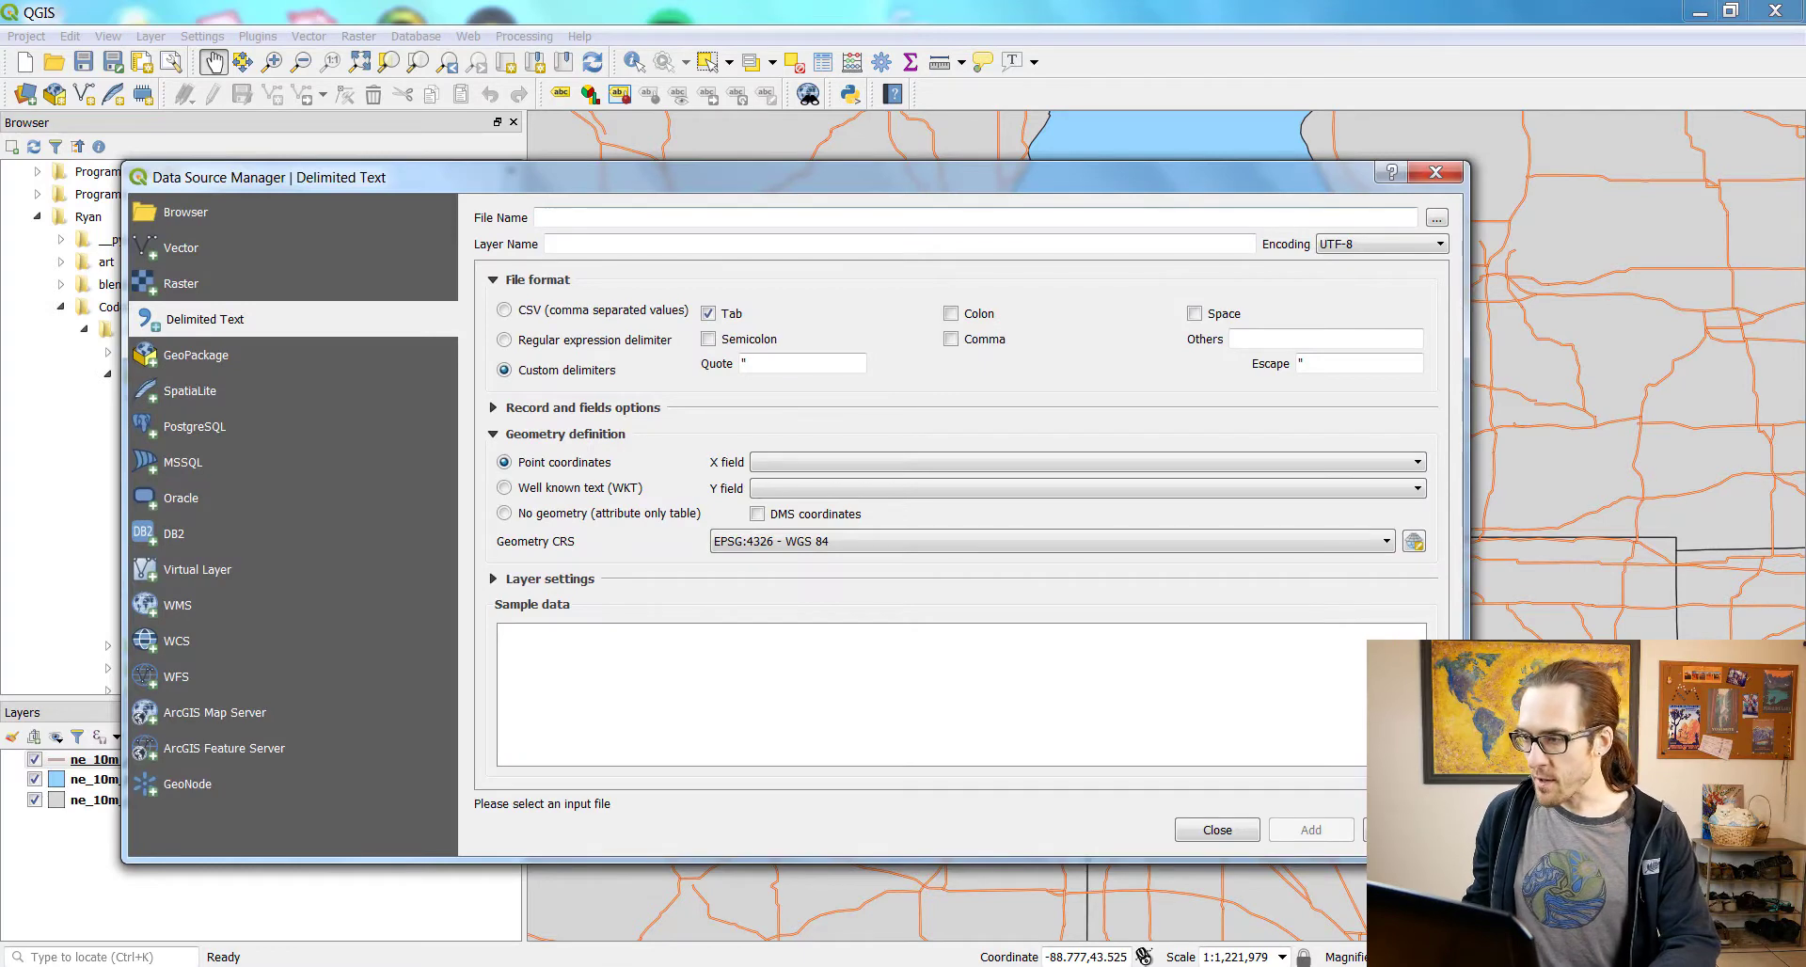
click(1436, 218)
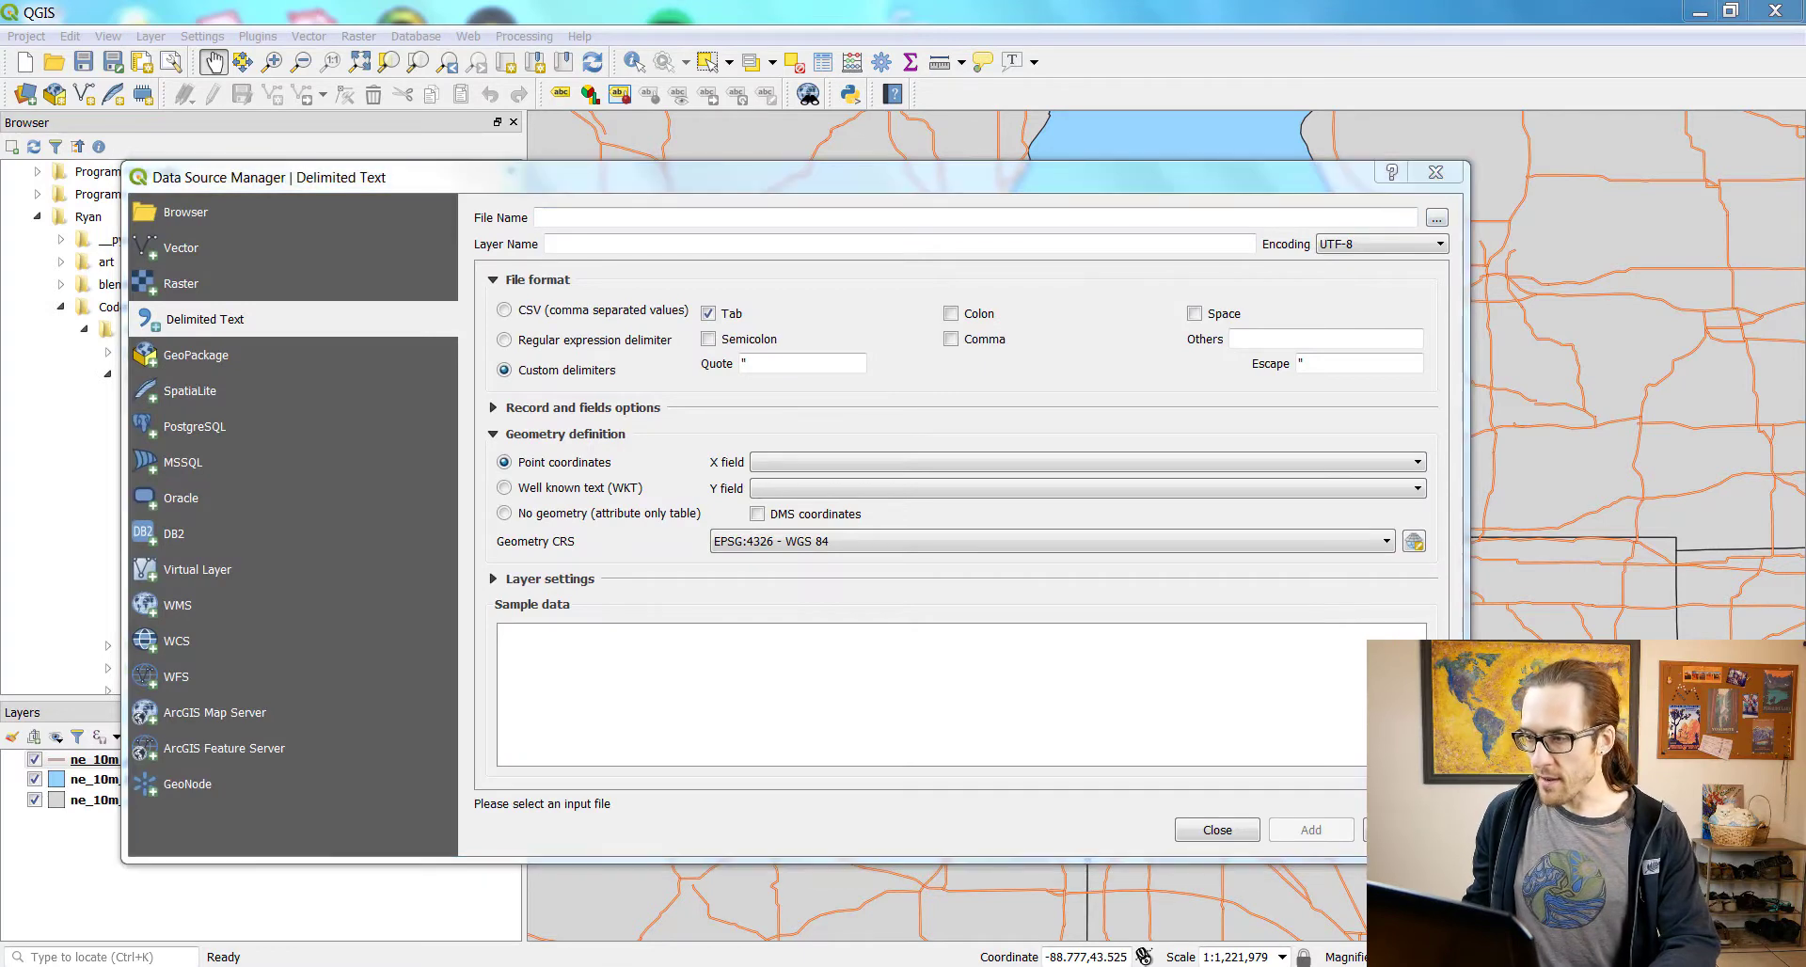
click(408, 404)
click(852, 718)
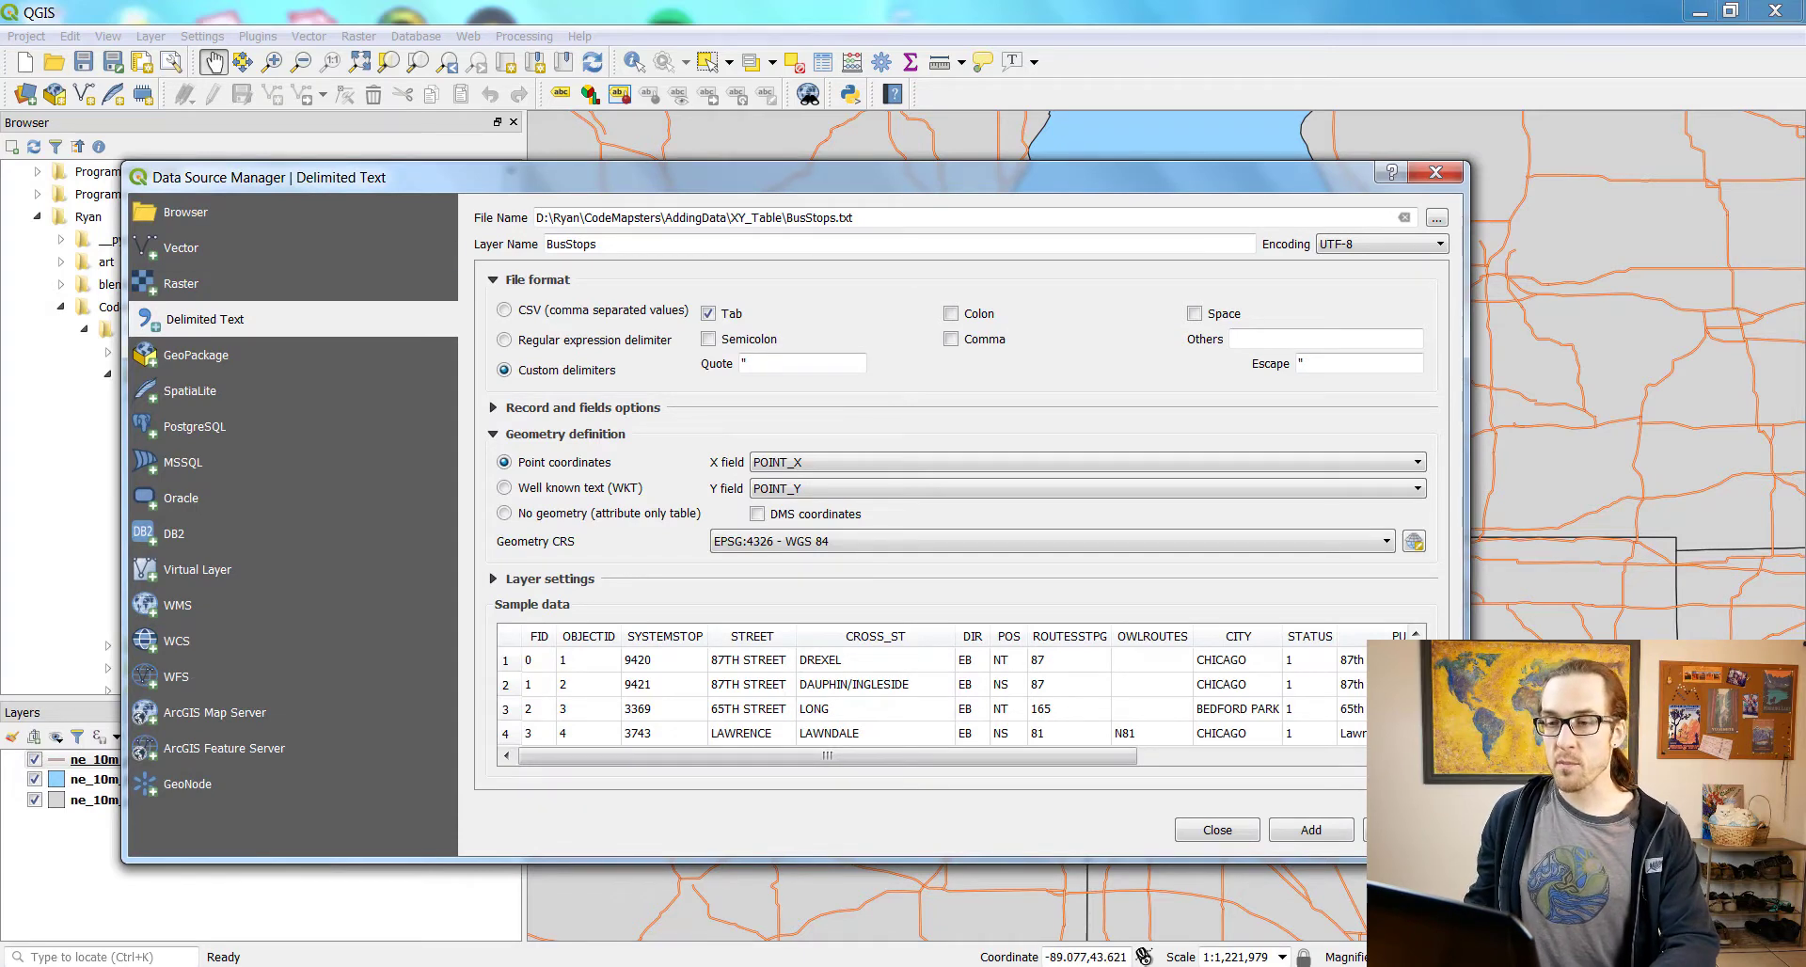
drag(752, 177, 868, 104)
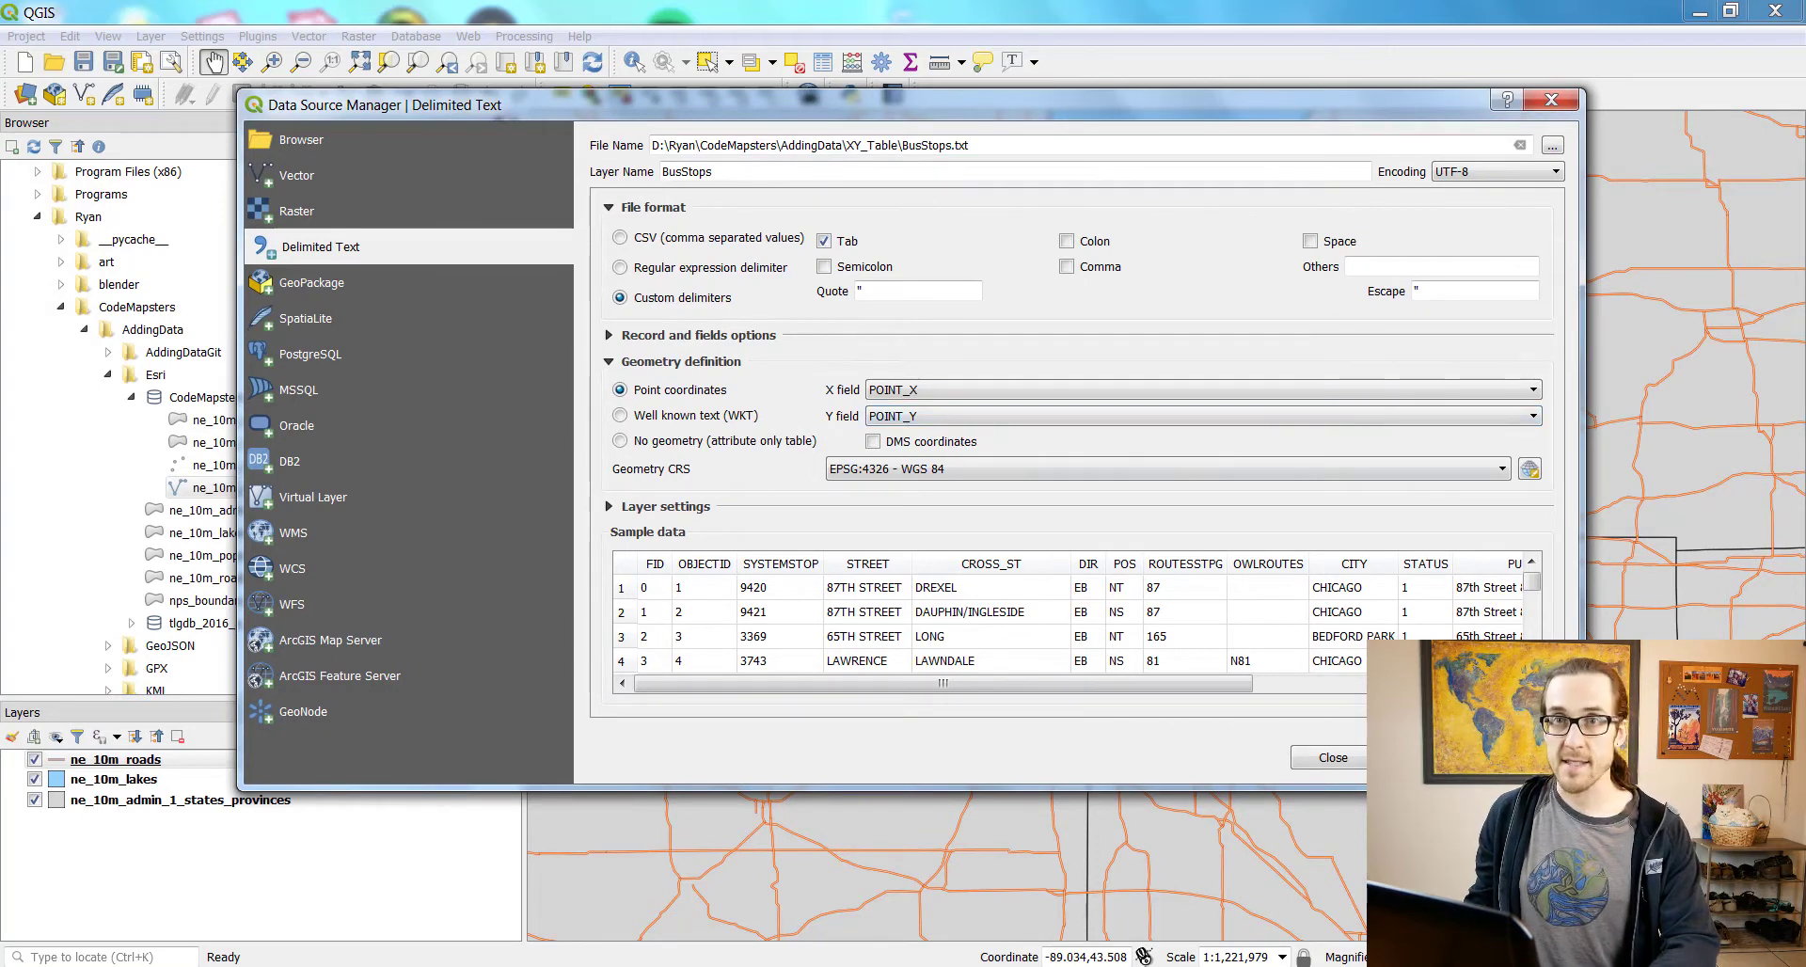
Add the tab-delimited BusStops point layer using POINT_X and POINT_Y in EPSG:4326 - WGS 84, and inspect the stops around Chicago.
key(Return)
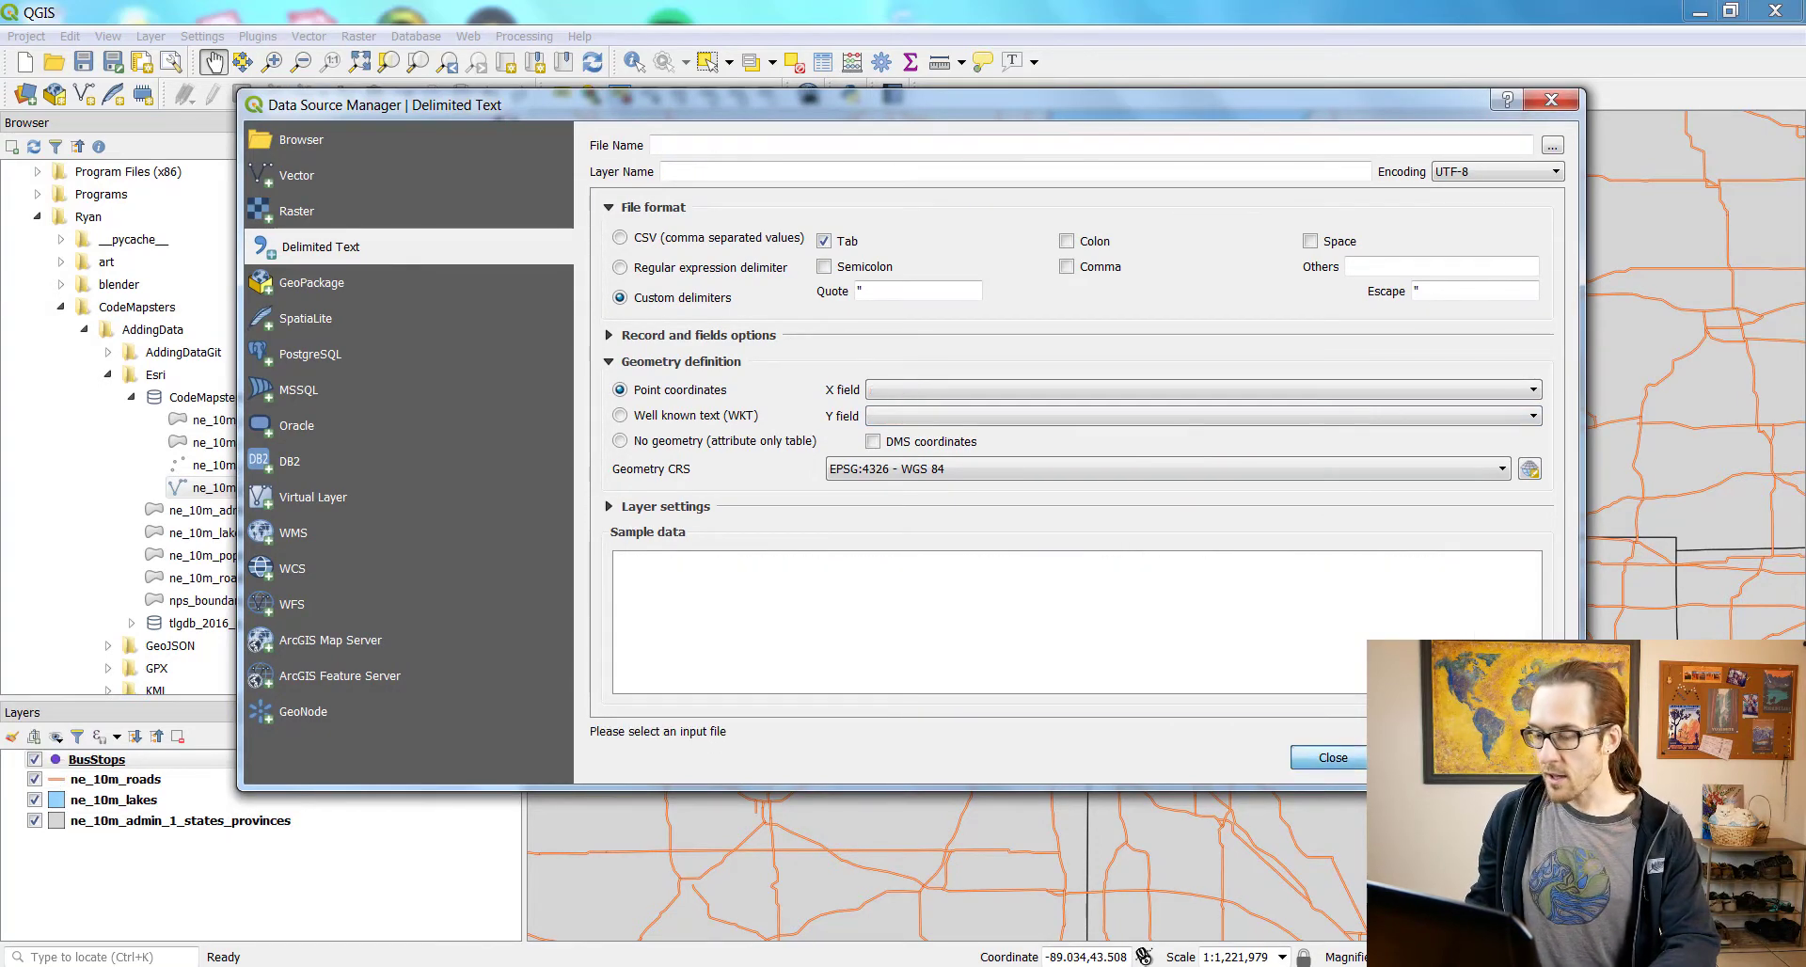
key(Escape)
scroll(1061, 525, up, 3)
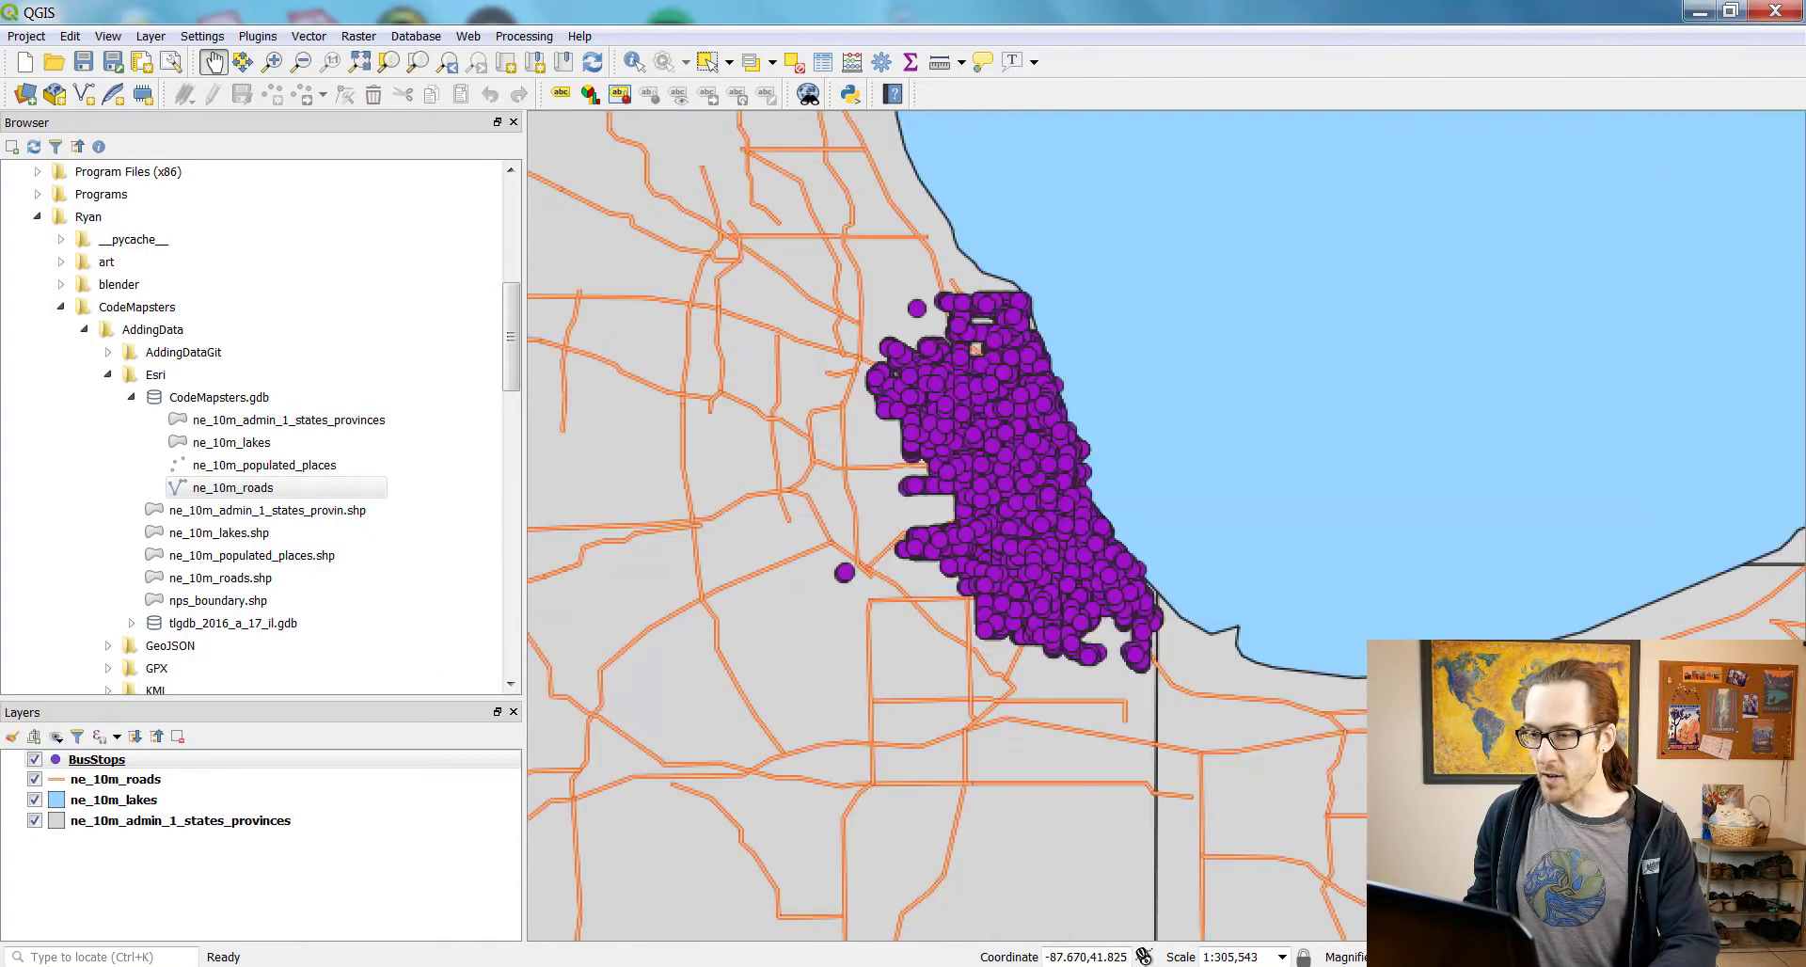
scroll(900, 244, up, 3)
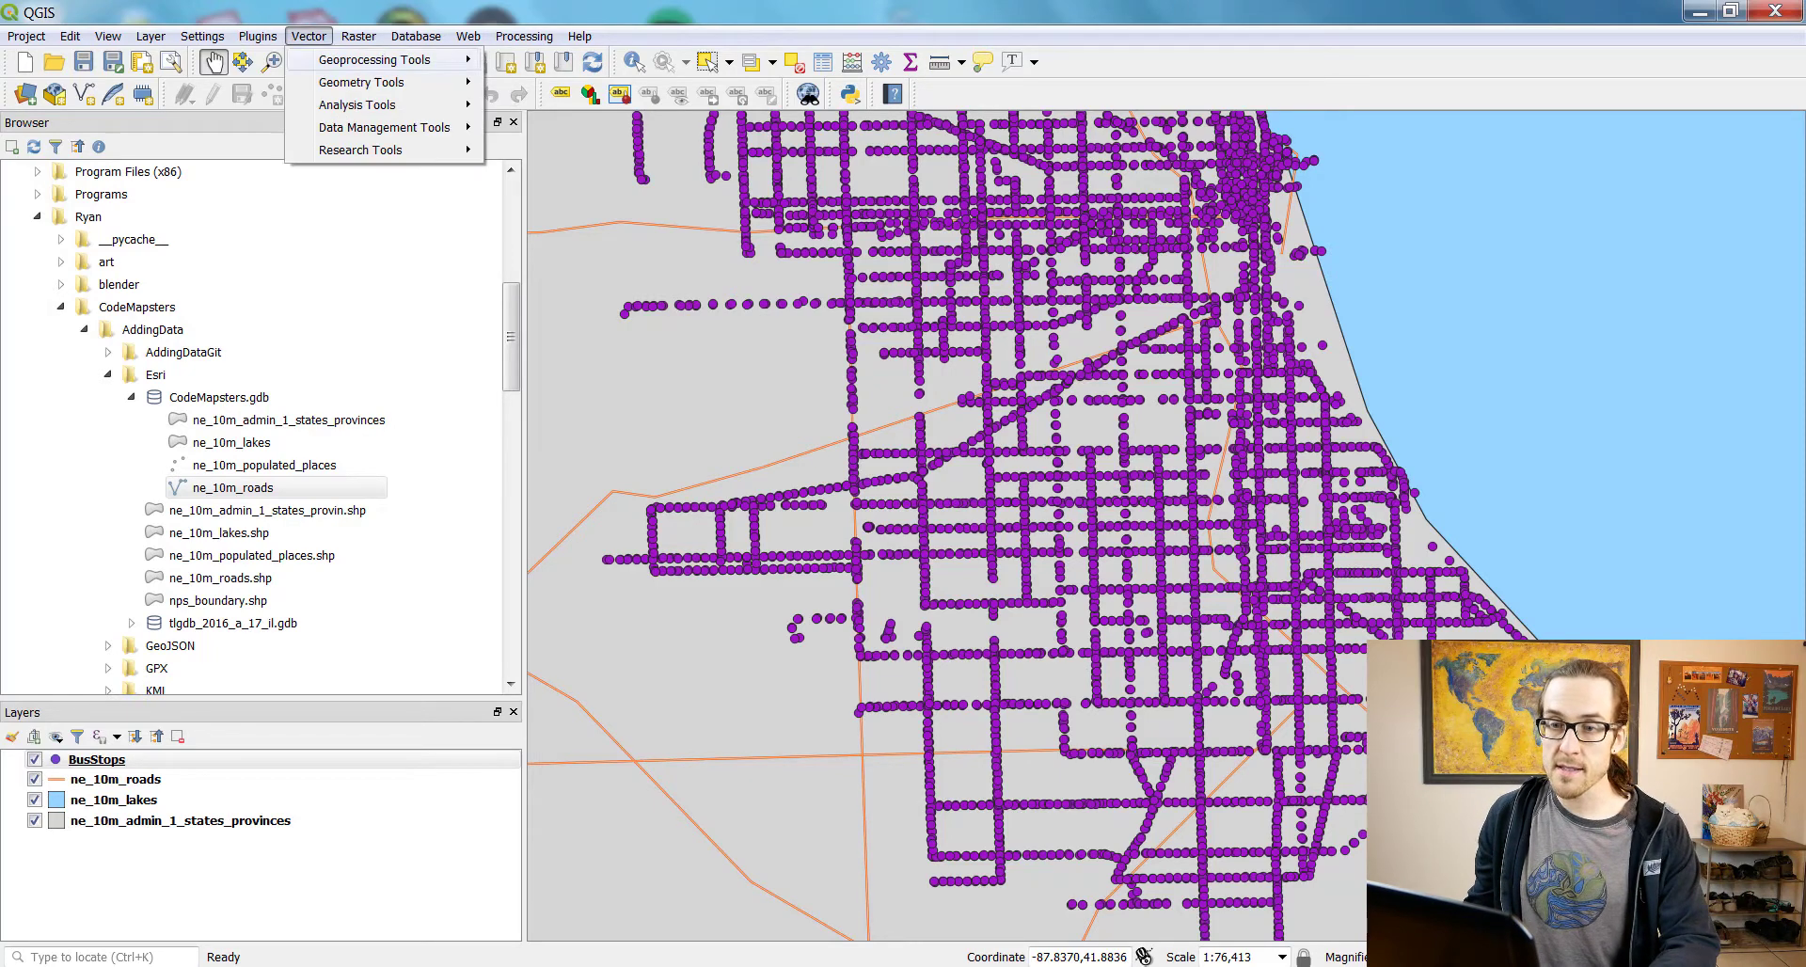
Find and install the Spreadsheet Layers plugin.
click(342, 59)
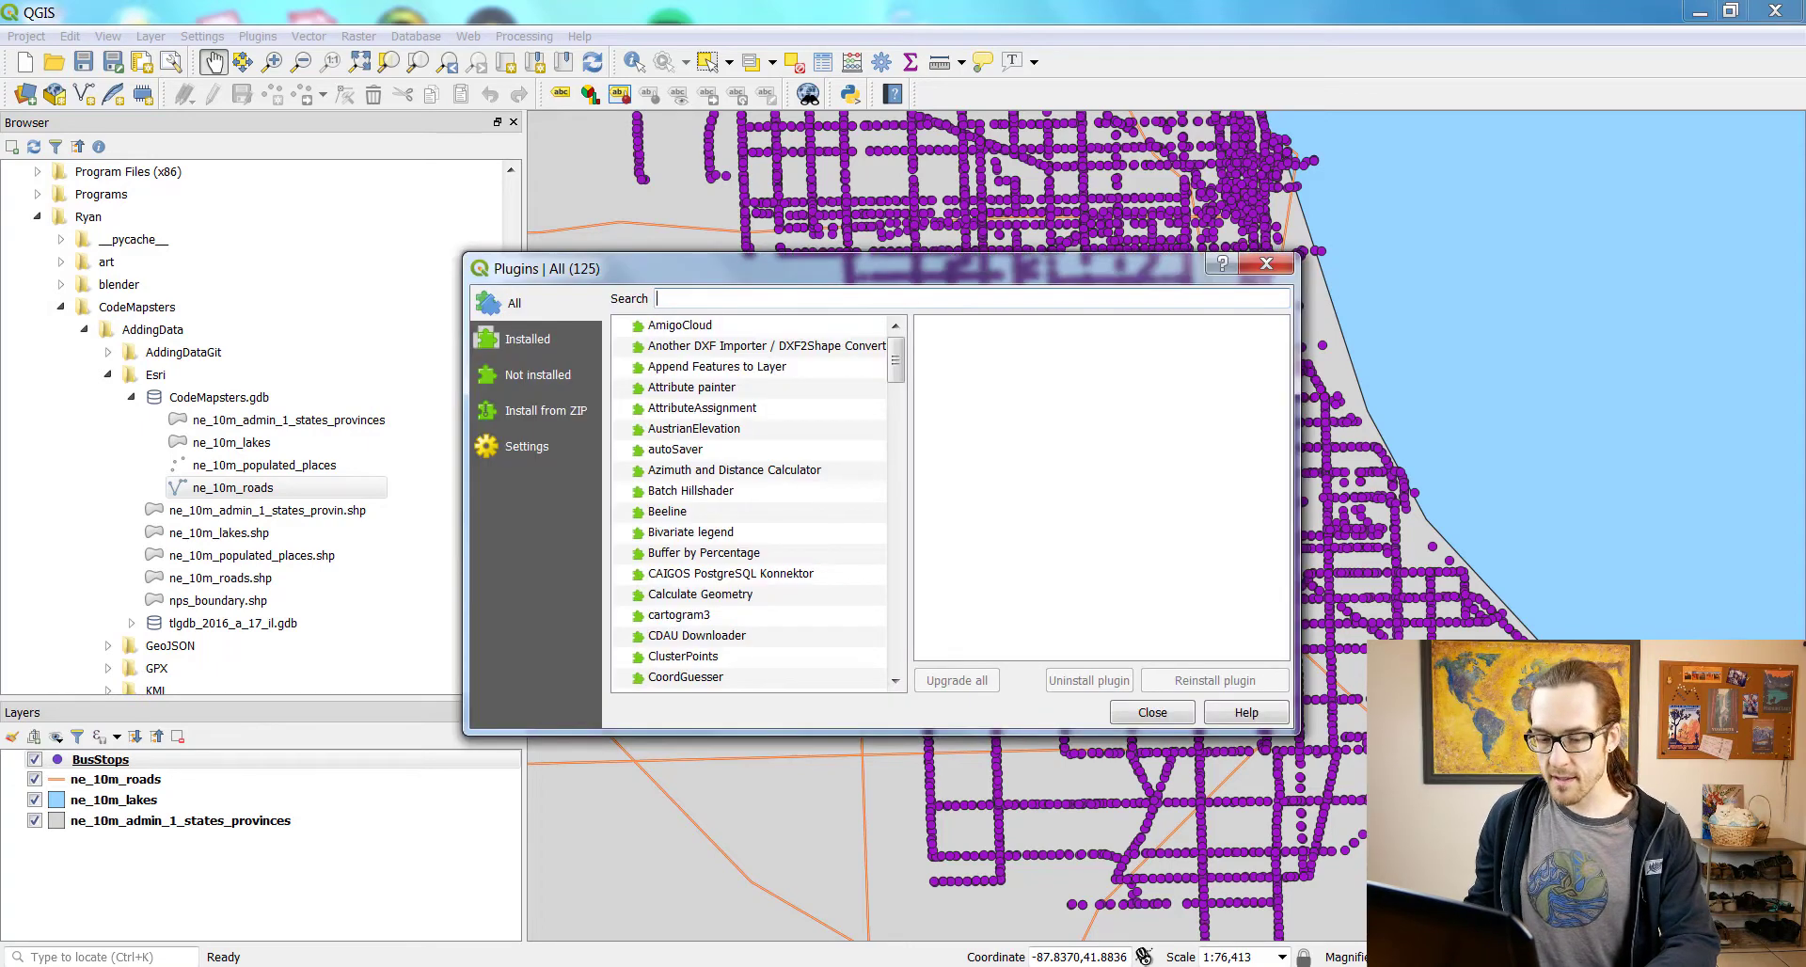
text(spreadshe)
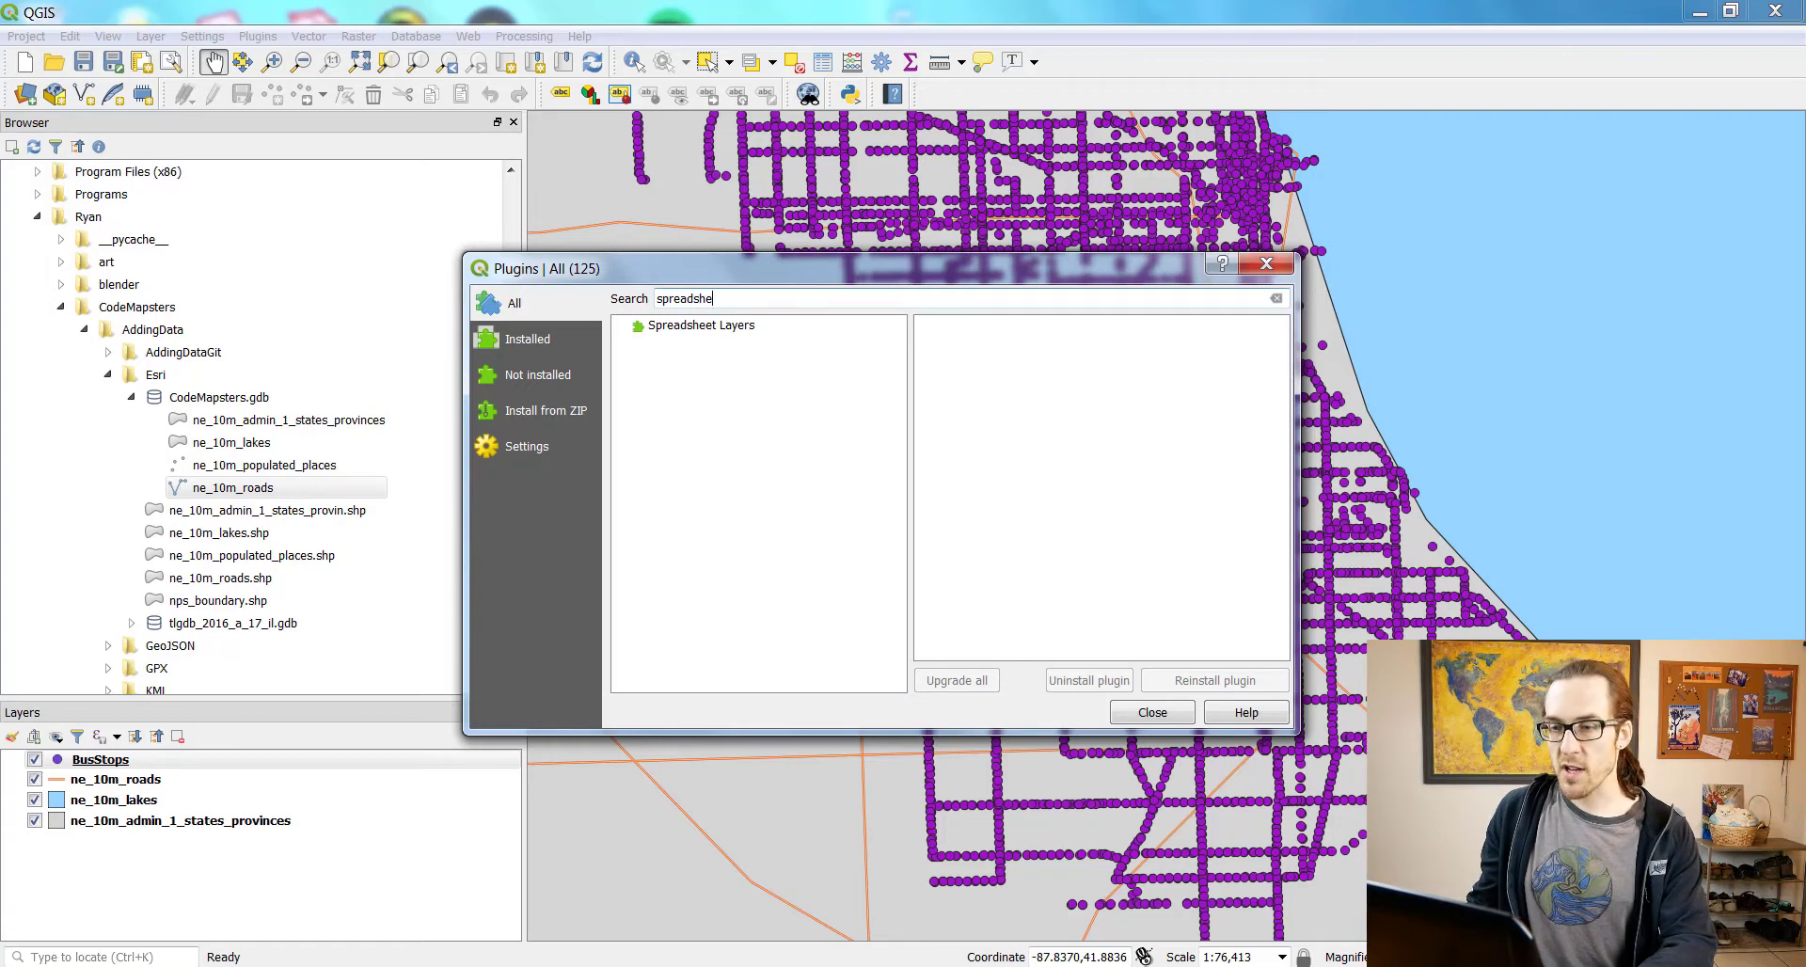
click(701, 325)
click(1214, 680)
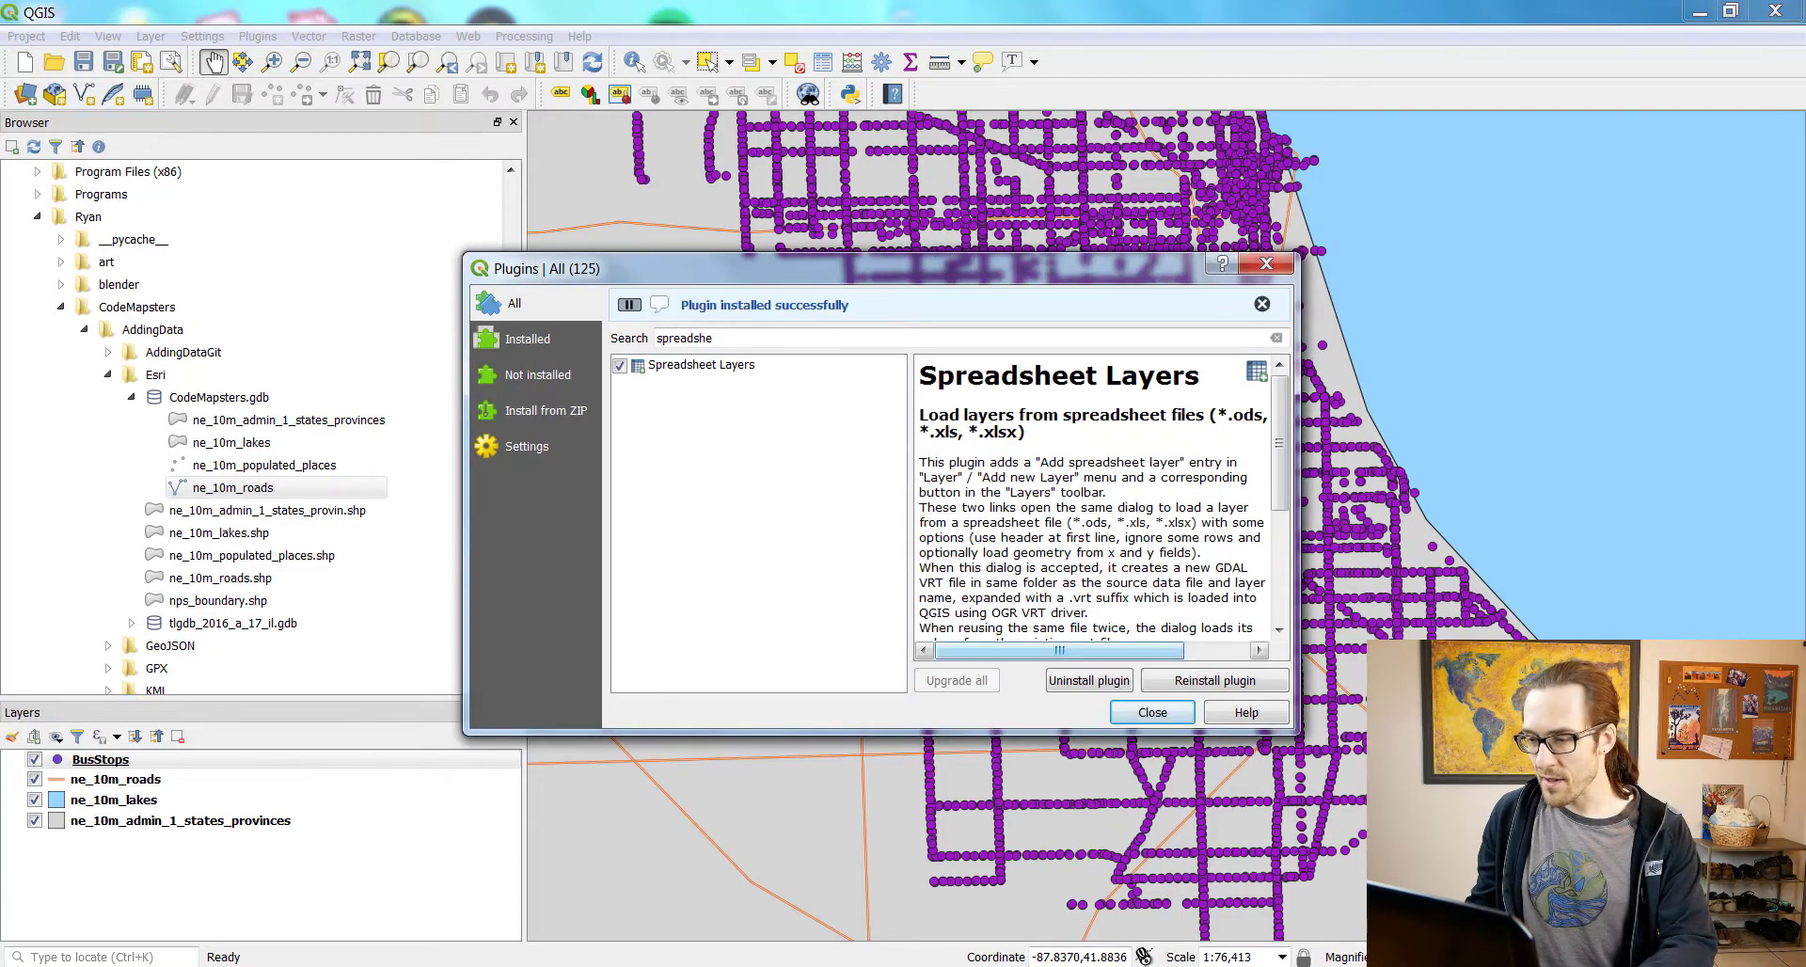
click(1152, 712)
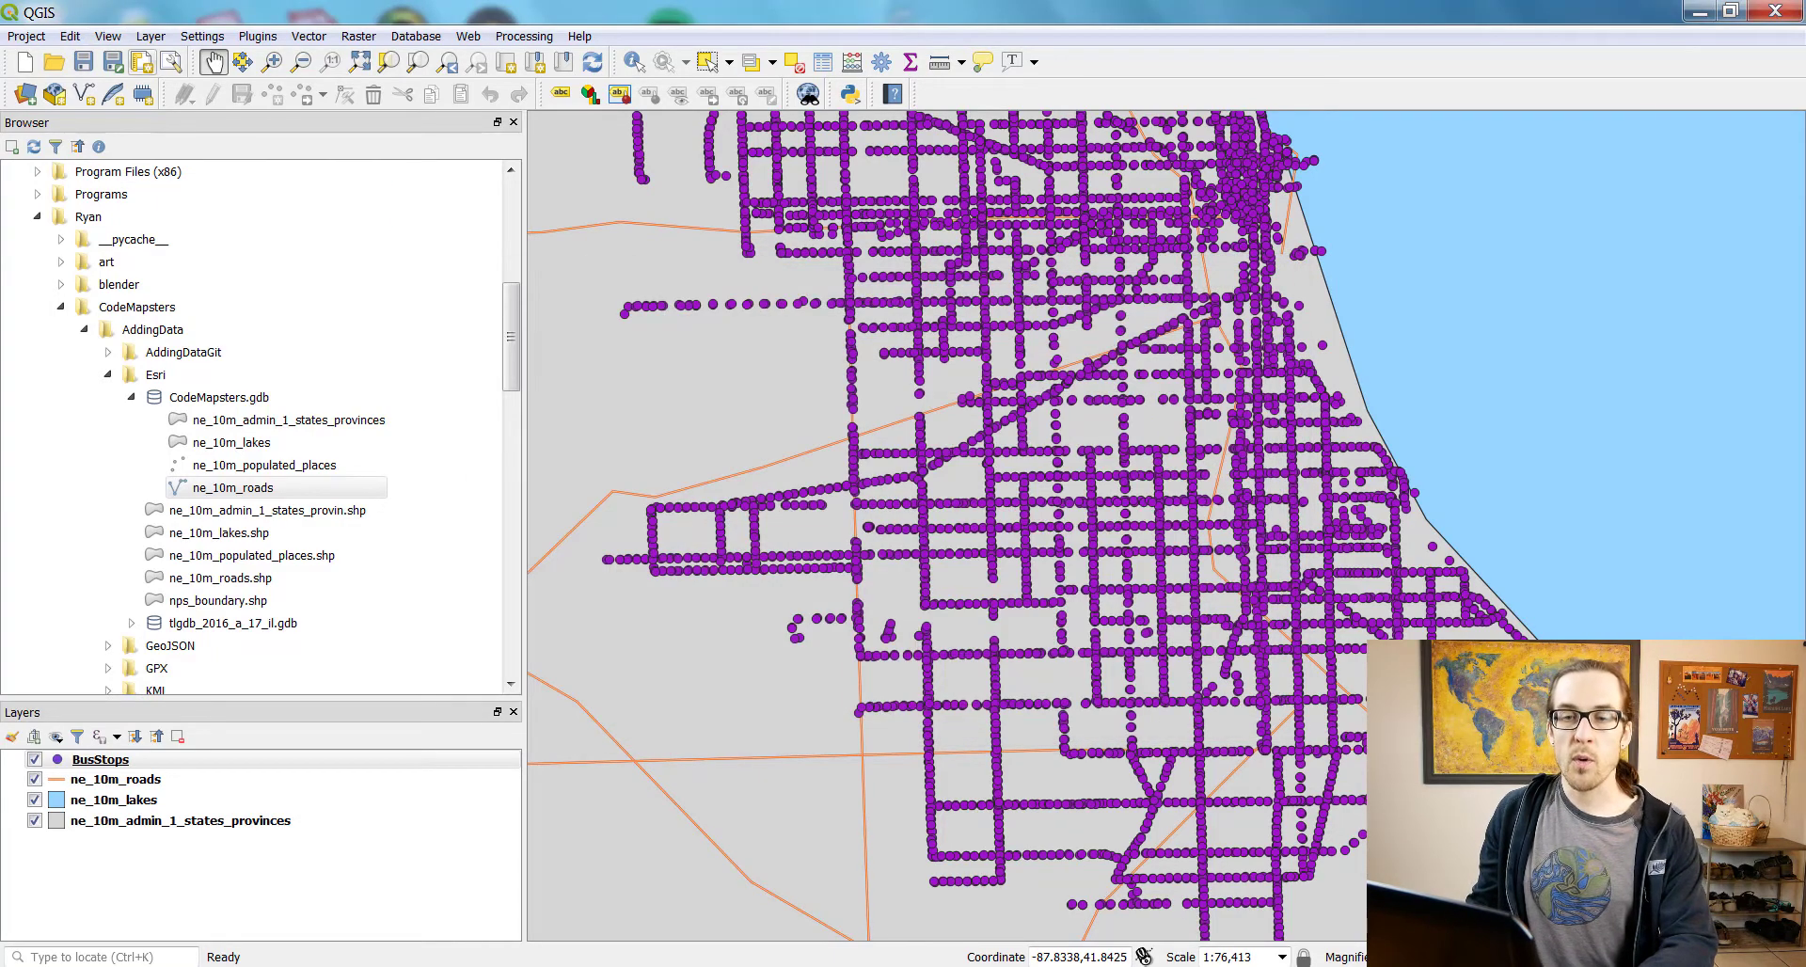
Load ChicagoCrimes_2017.xlsx from the XY_Table folder as the source of a new spreadsheet layer.
click(150, 36)
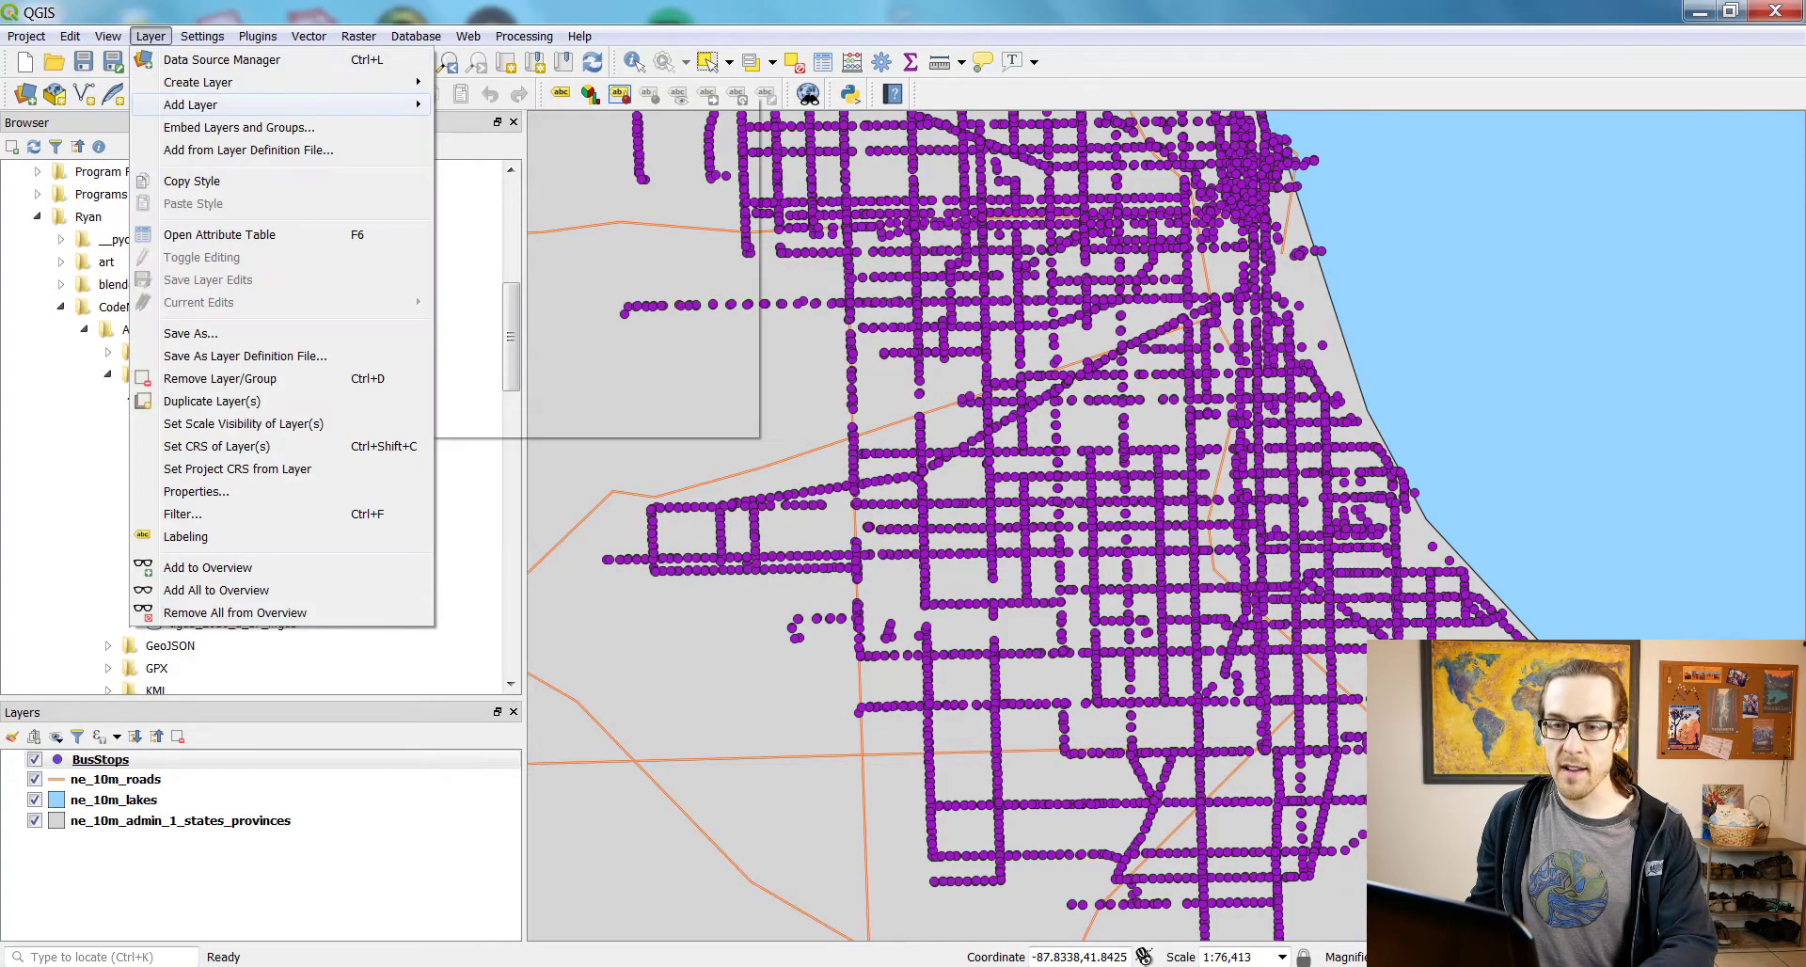
mouse_move(198, 104)
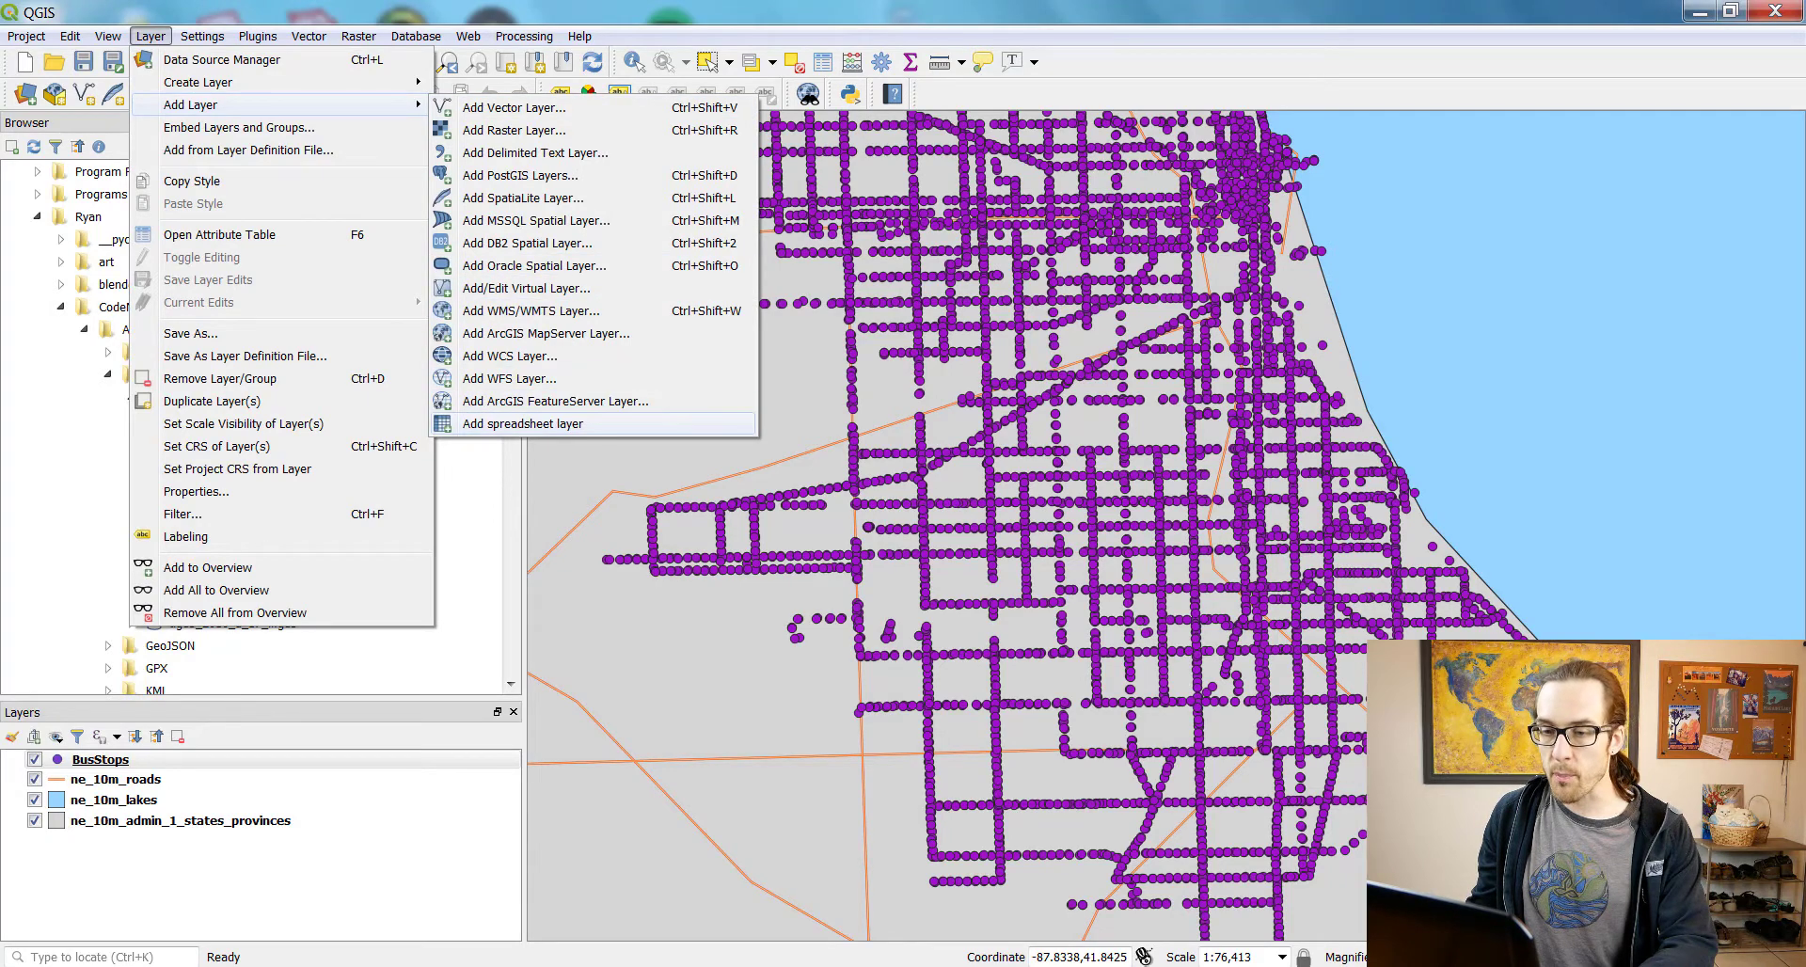
click(523, 423)
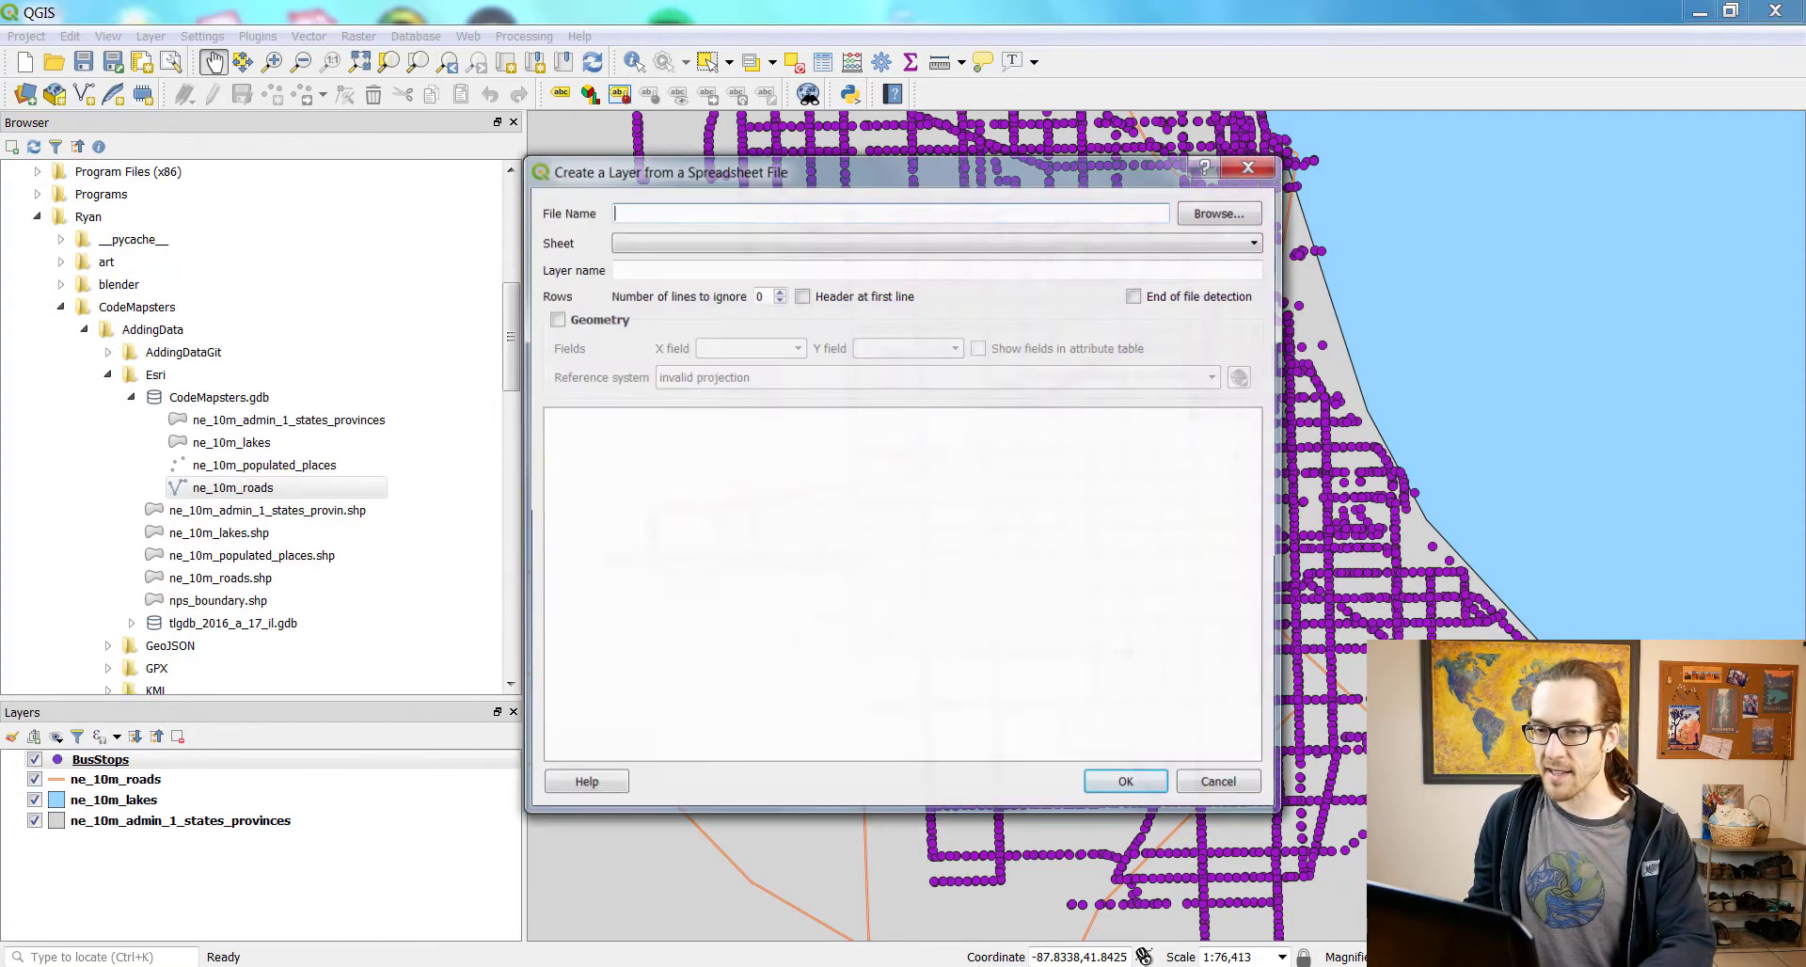
click(1222, 211)
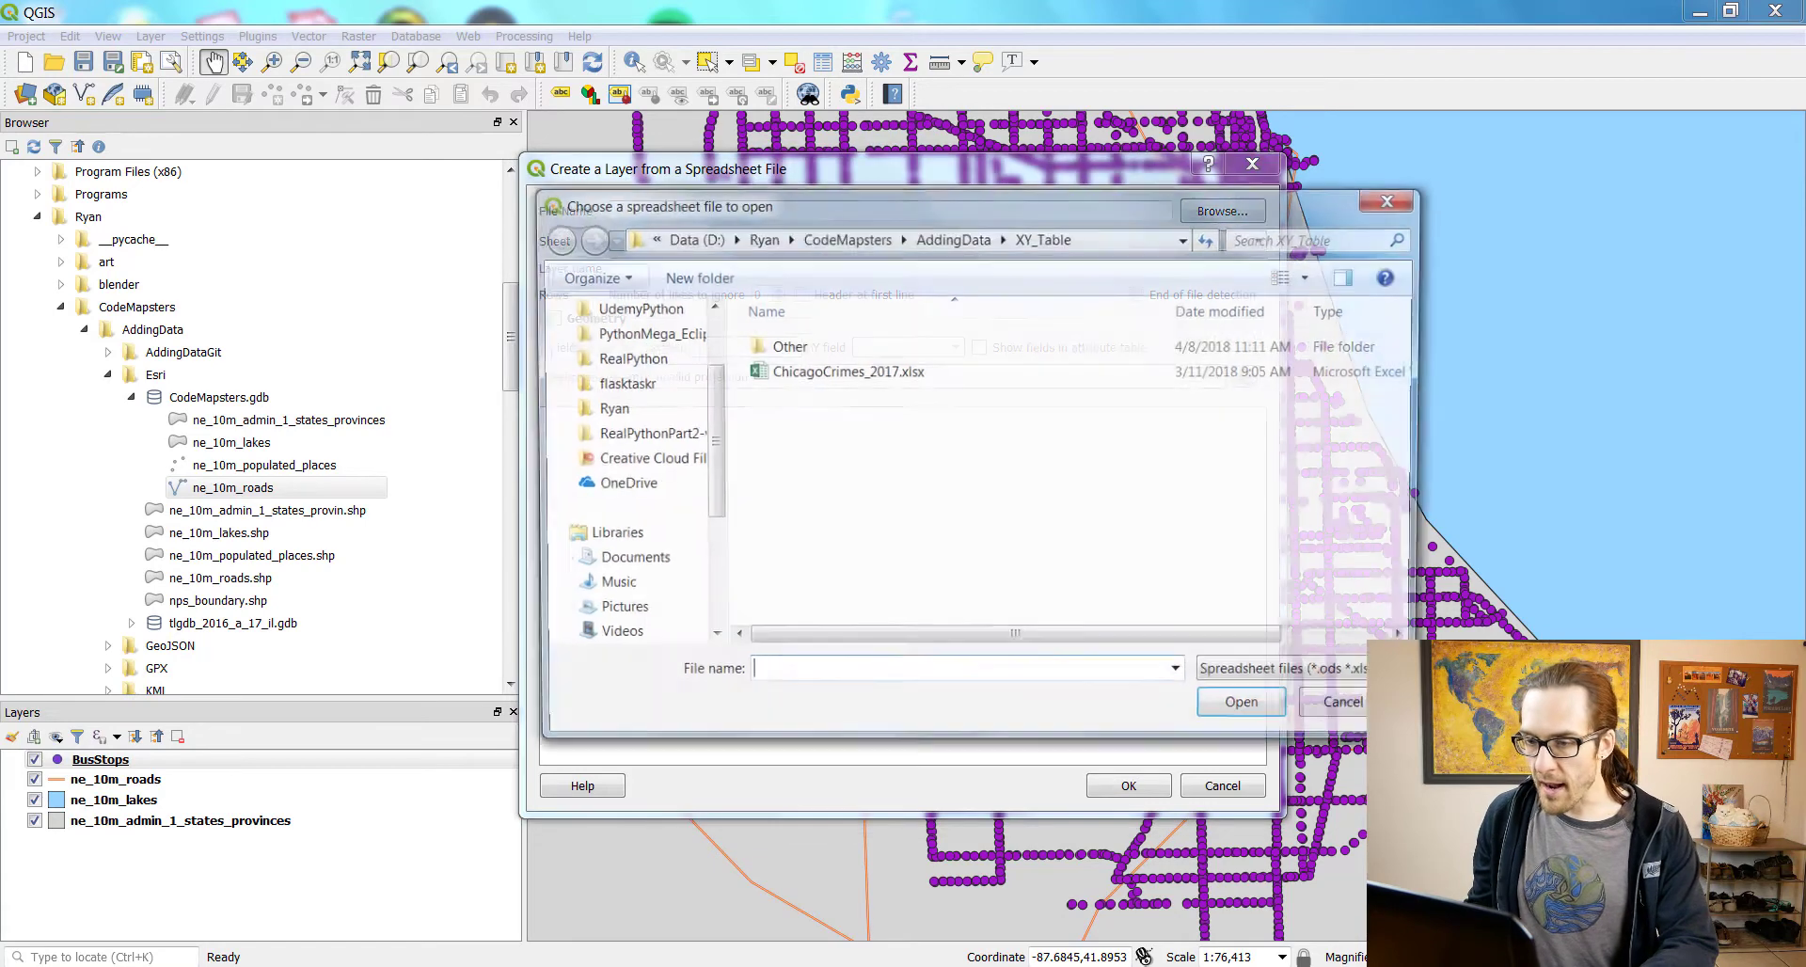
click(917, 376)
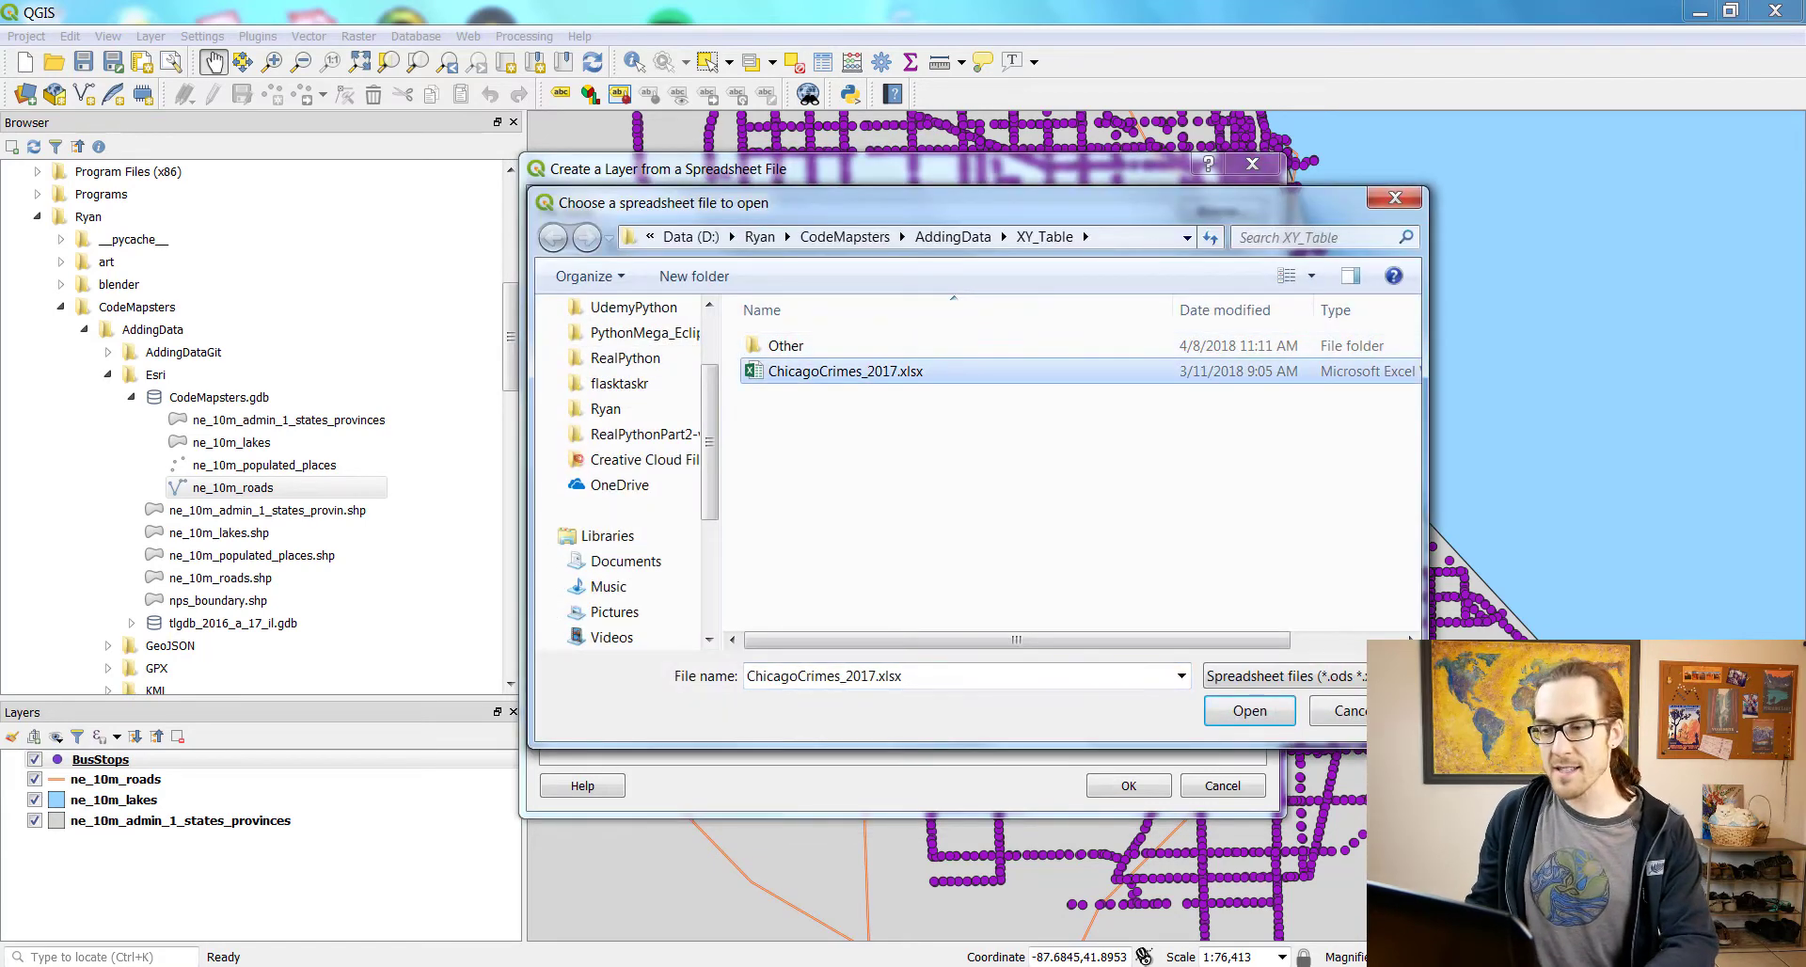
click(1283, 675)
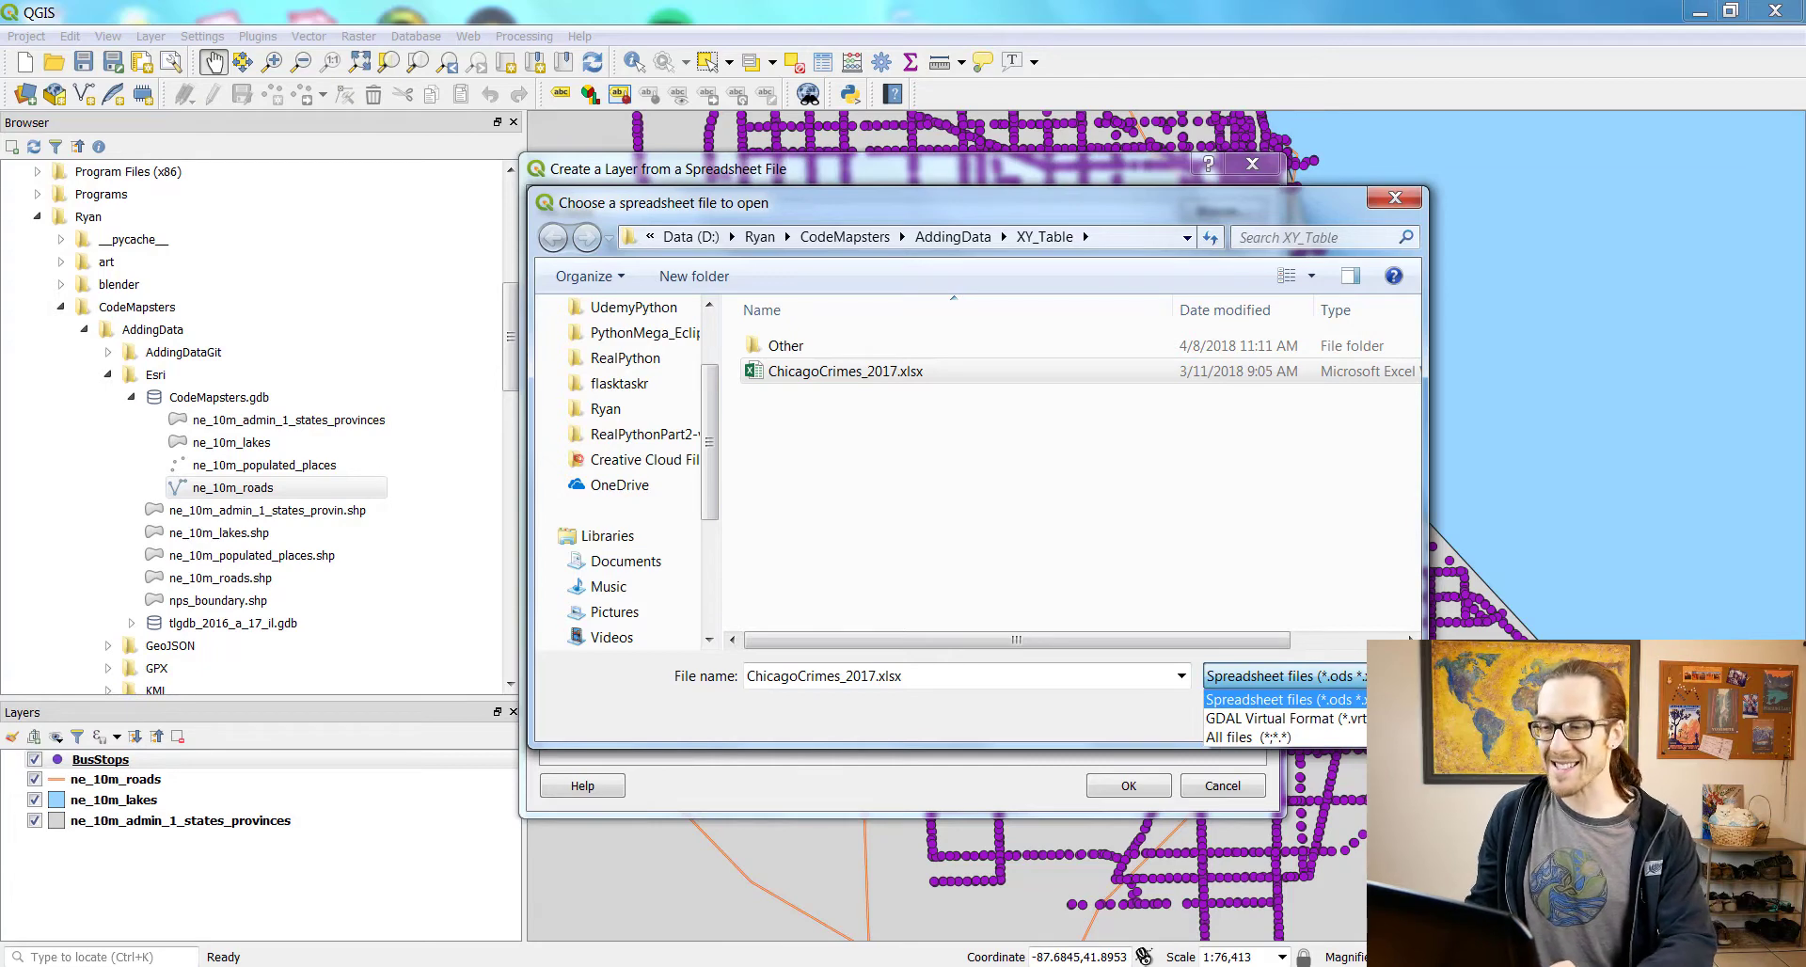
key(Escape)
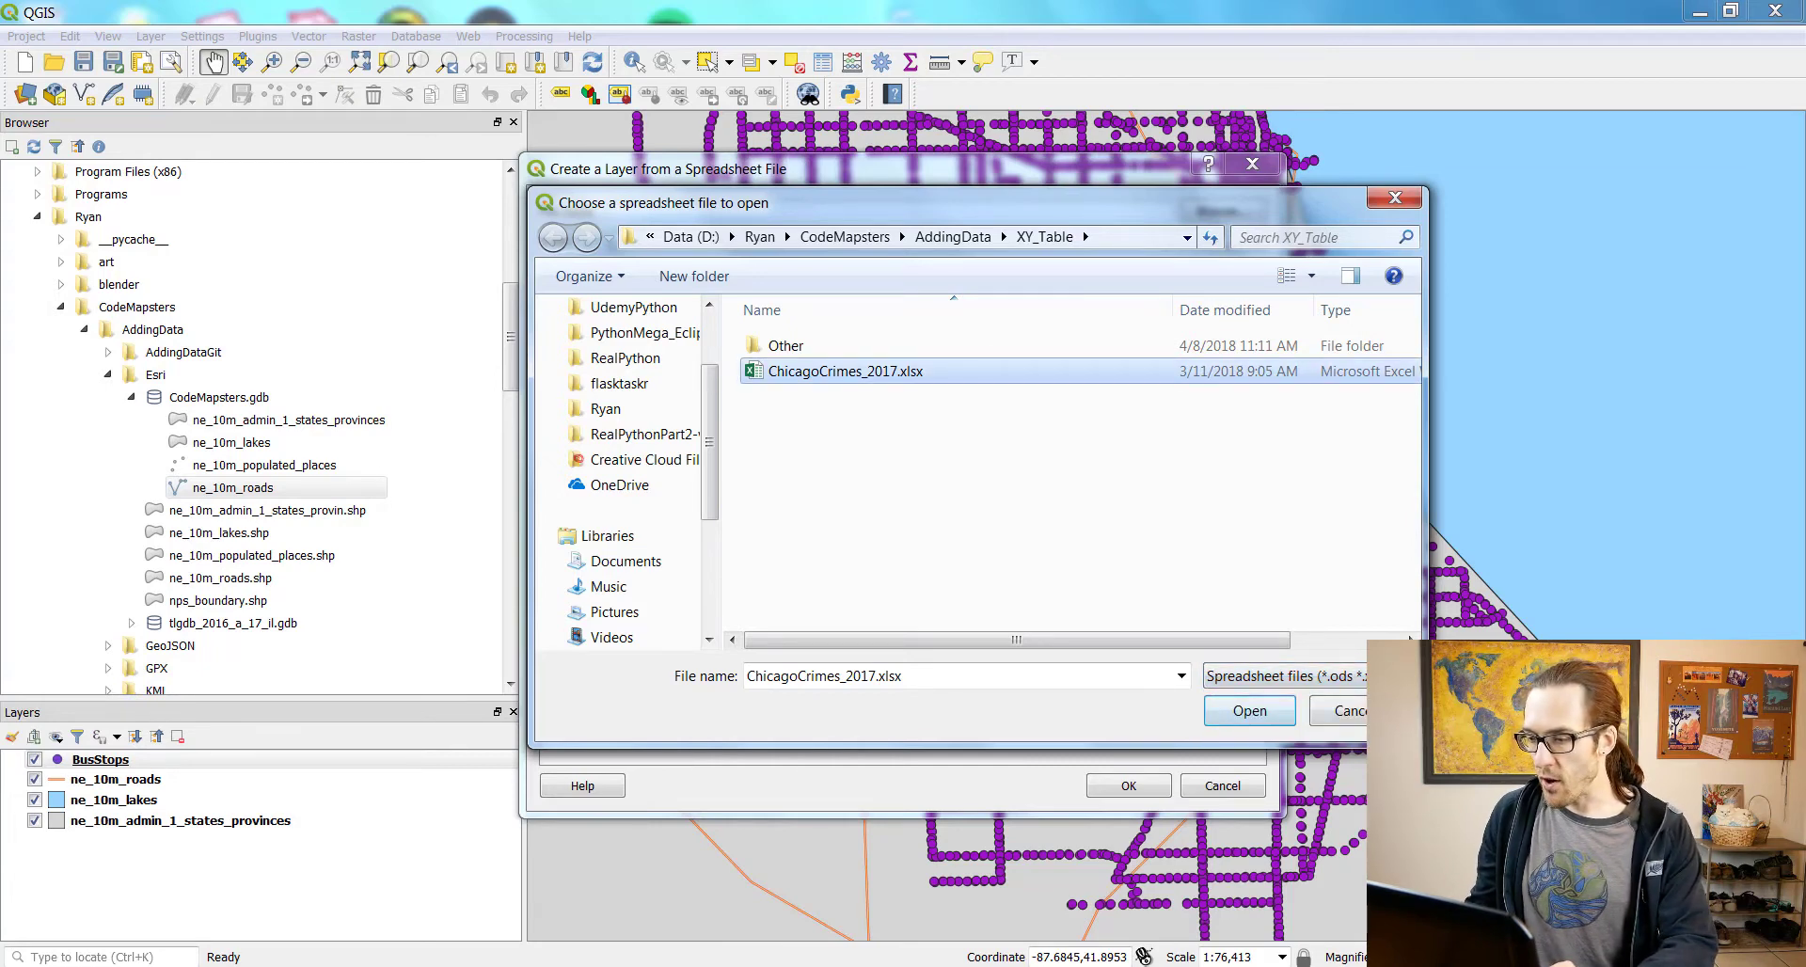
key(Return)
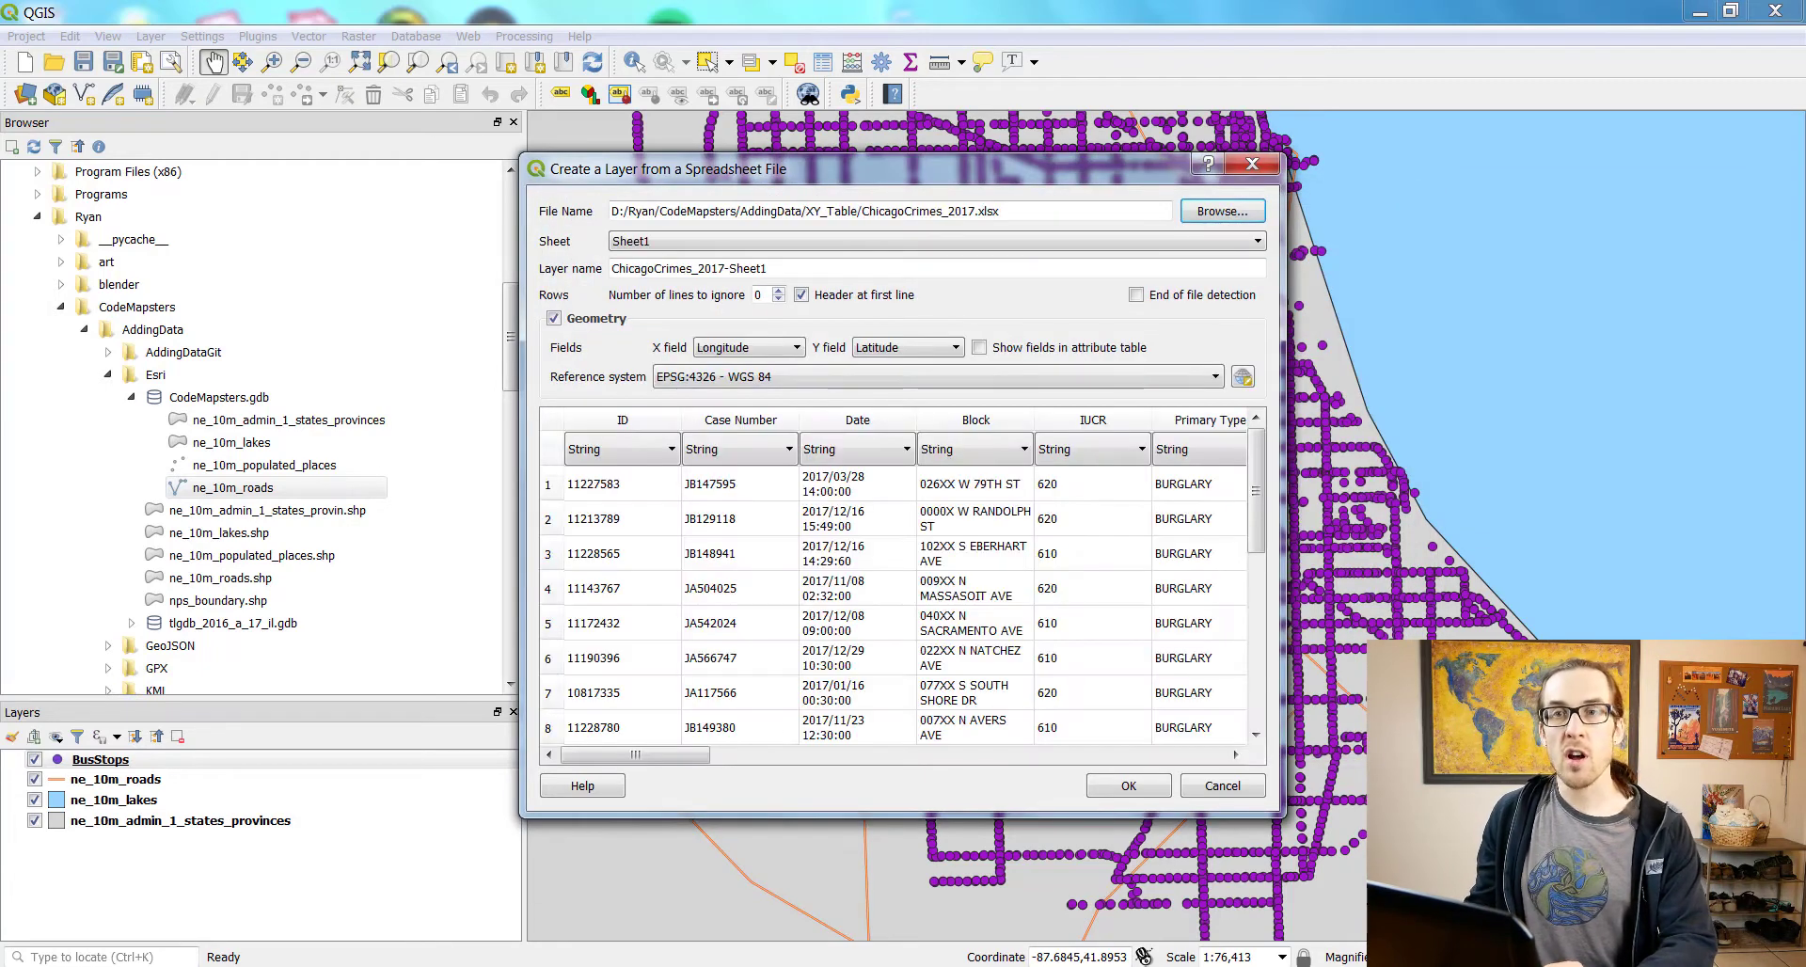
Add Sheet1 as a point layer with the header at first line, Longitude and Latitude as X and Y fields, and EPSG:4326 - WGS 84.
mouse_move(902, 168)
mouse_down()
mouse_move(942, 171)
mouse_move(916, 153)
mouse_up()
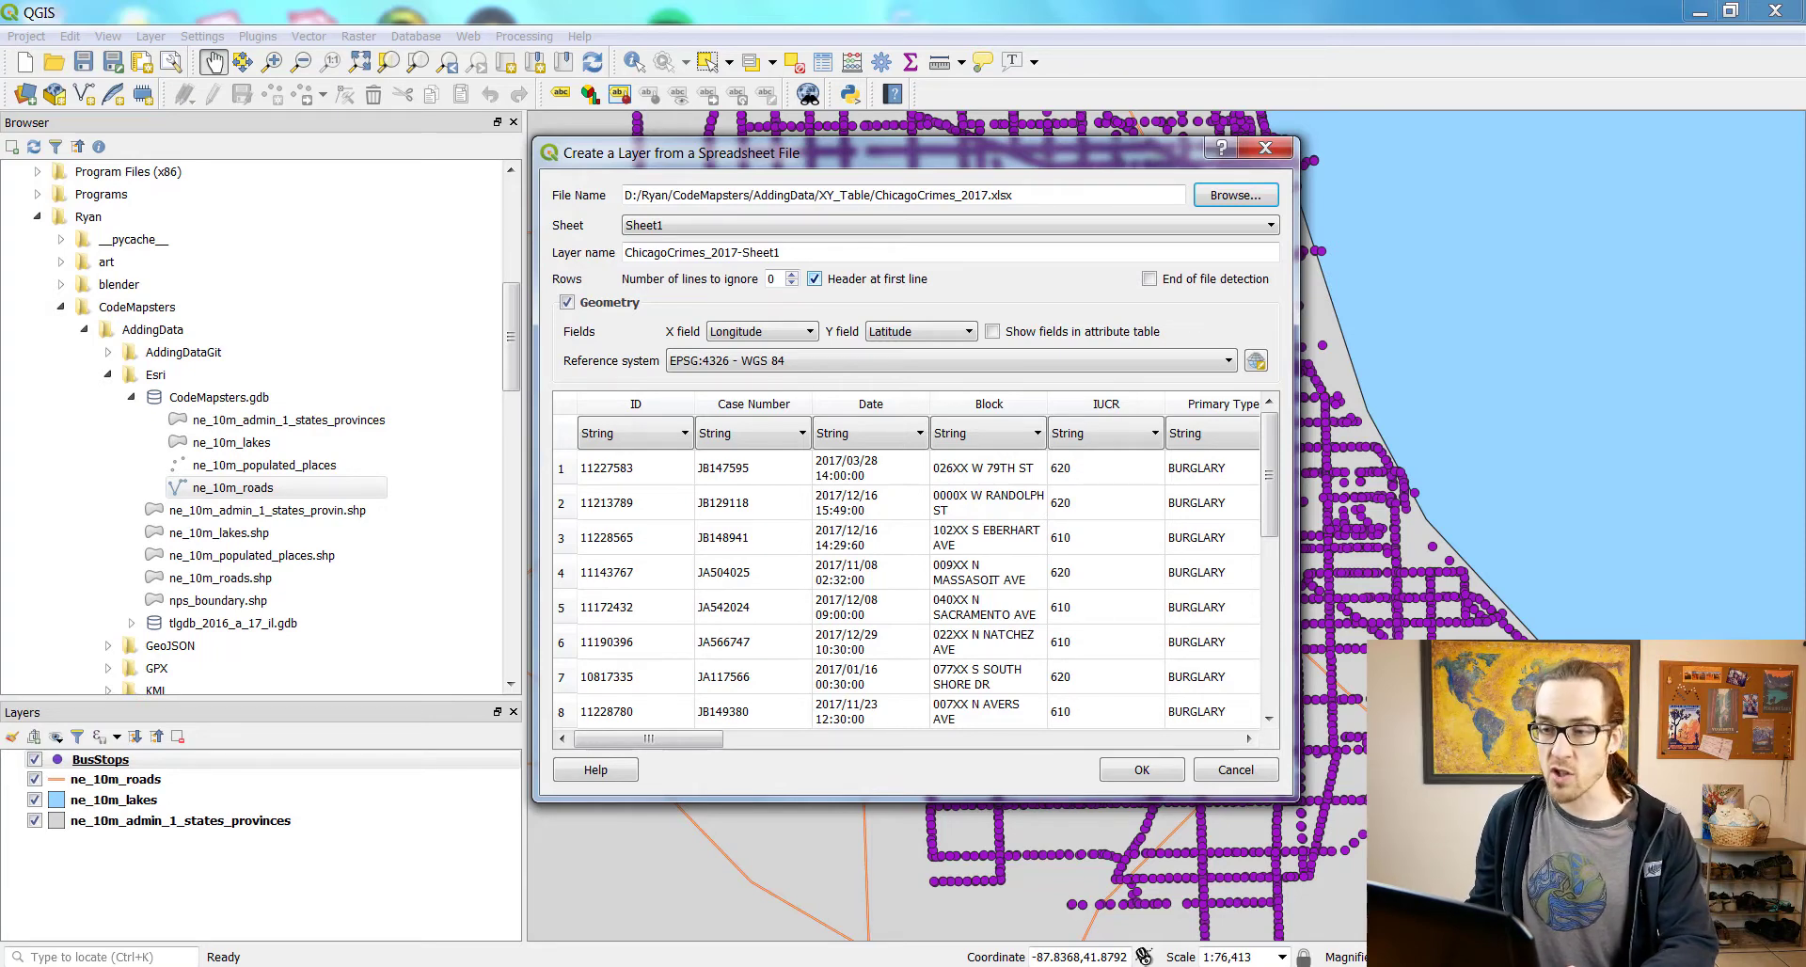
click(815, 278)
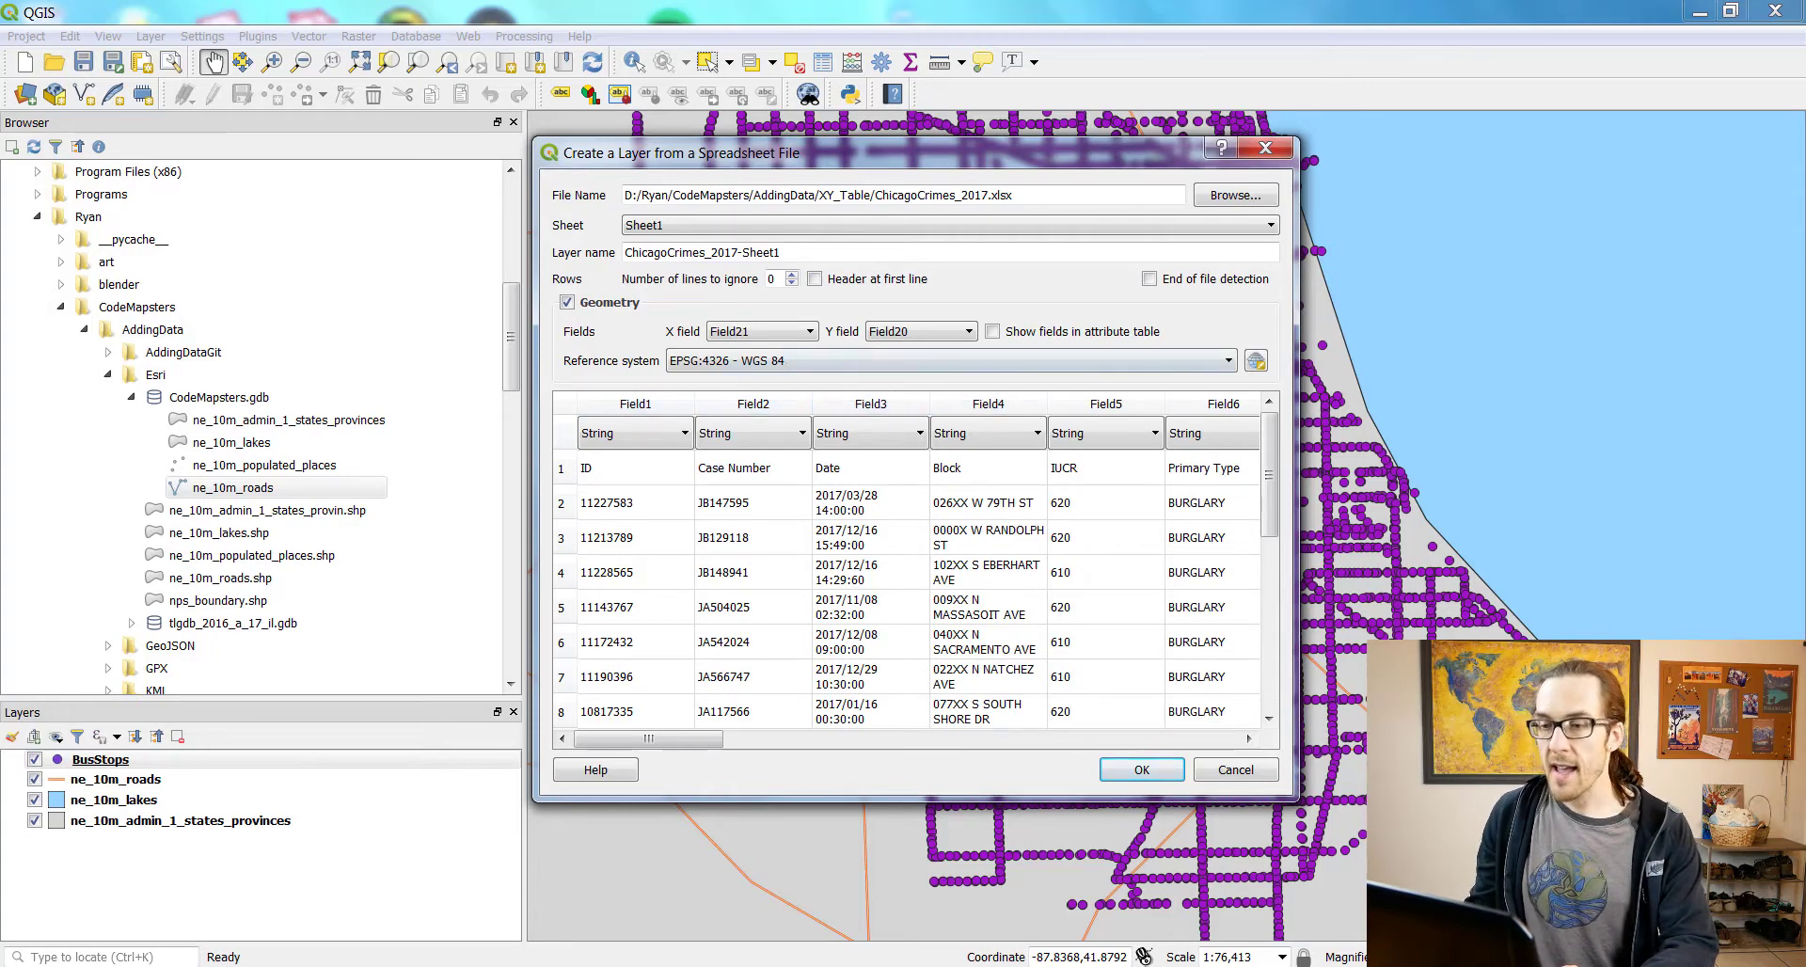
click(814, 279)
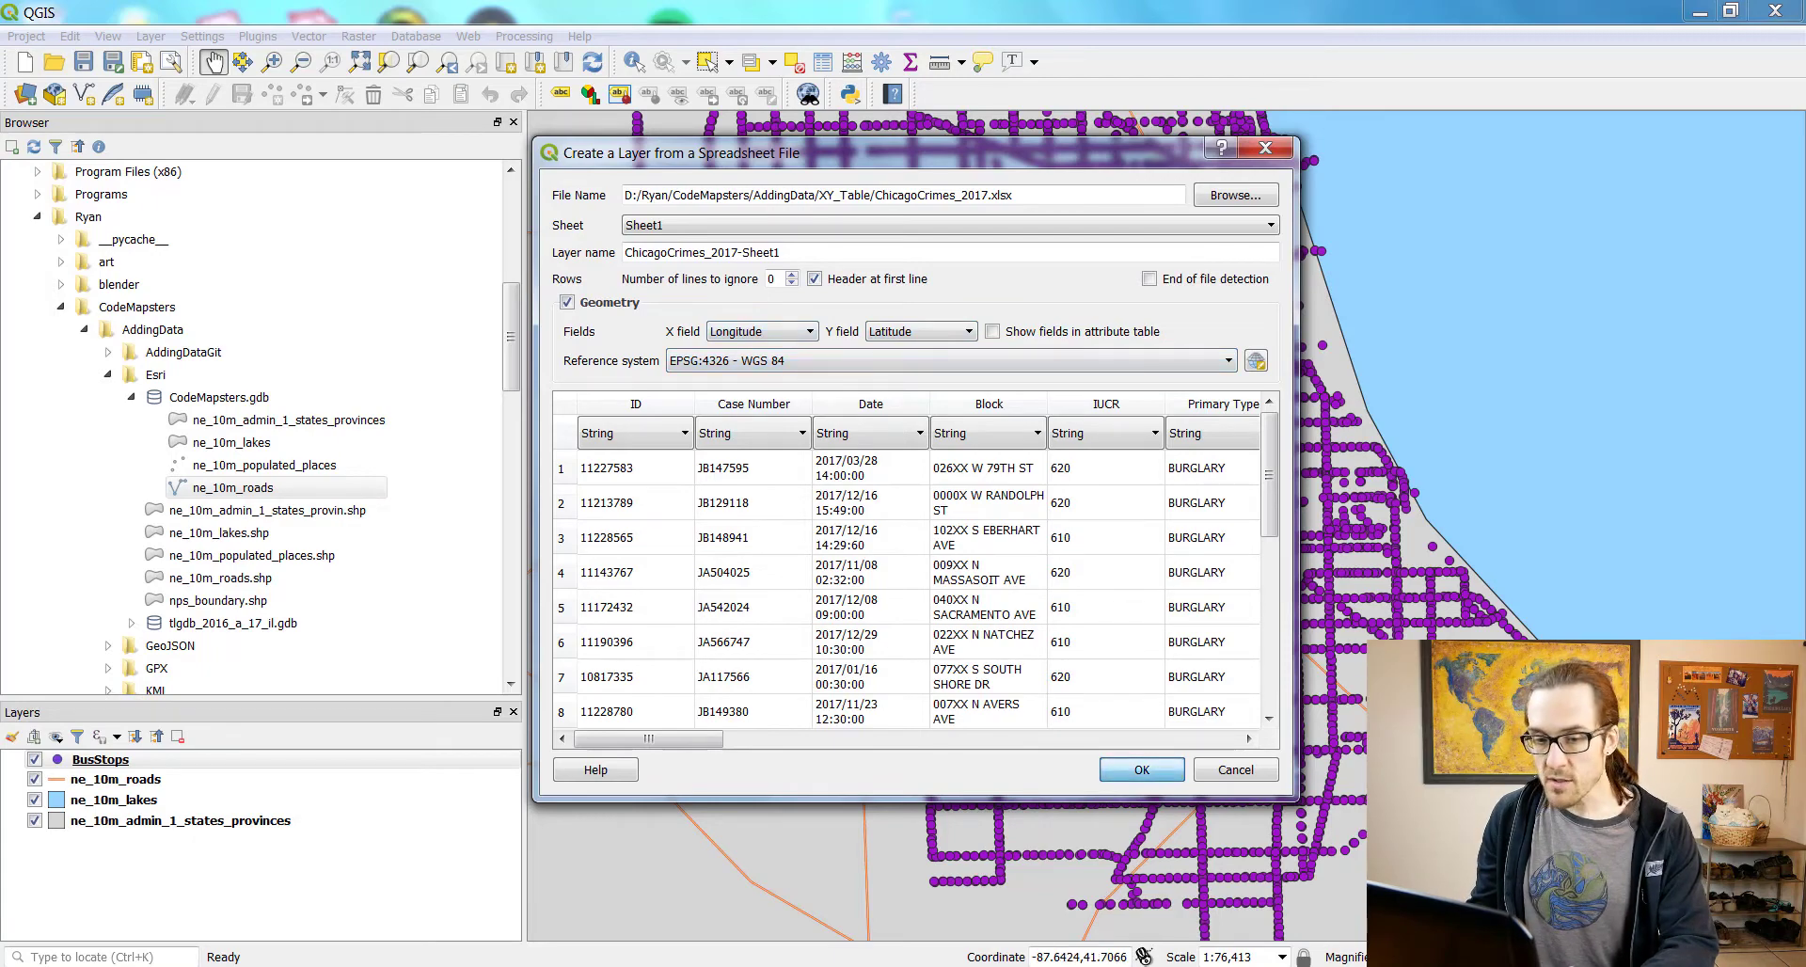
click(1140, 769)
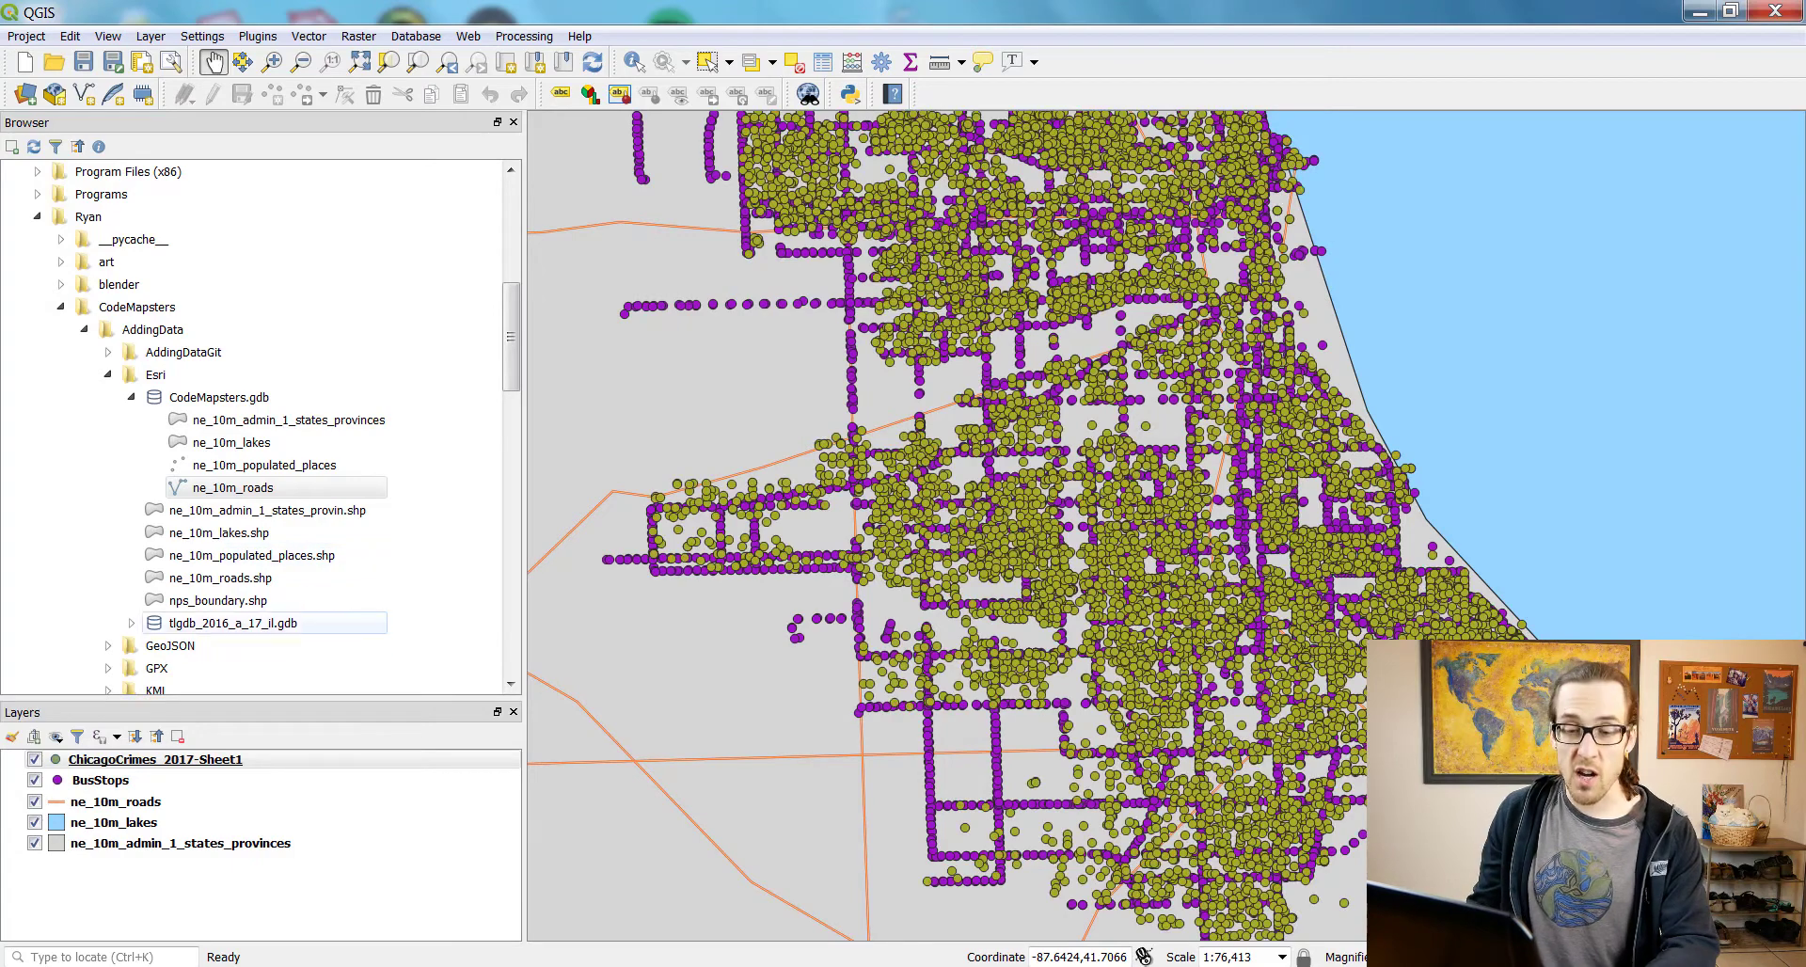
Examine the Chicago crime points against the bus stops and review the fields in the crime layer's attribute table.
drag(982, 470, 909, 647)
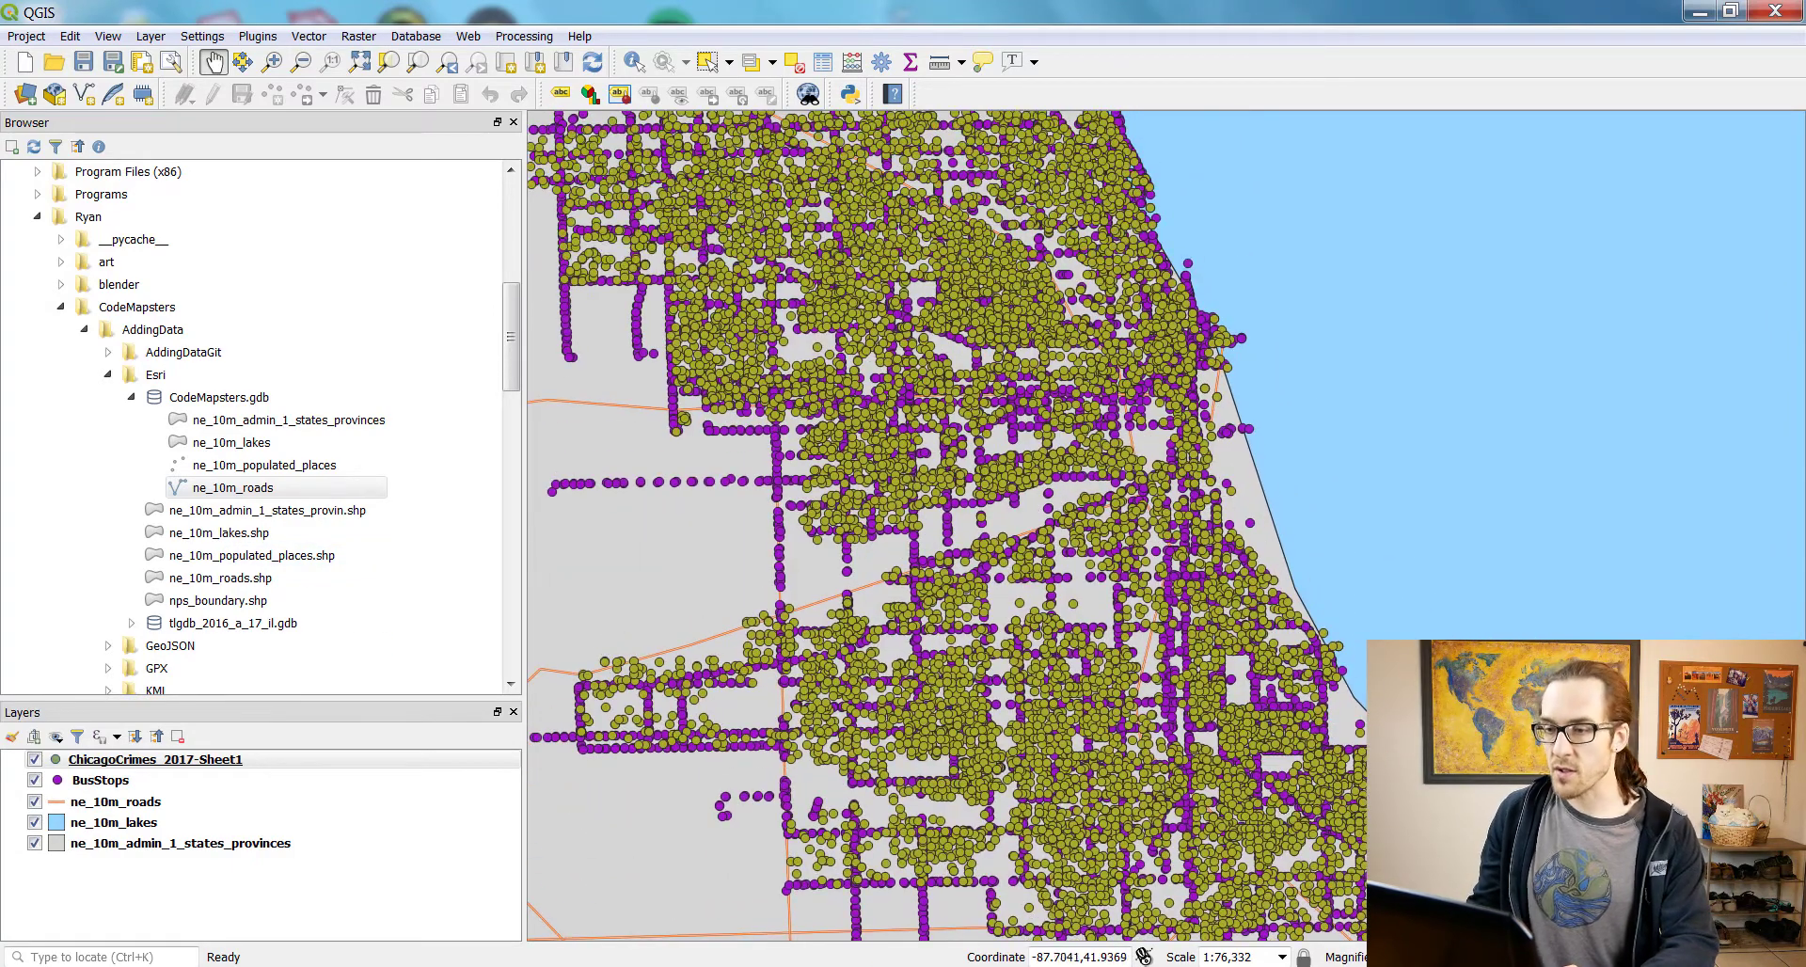
scroll(1031, 315, up, 1)
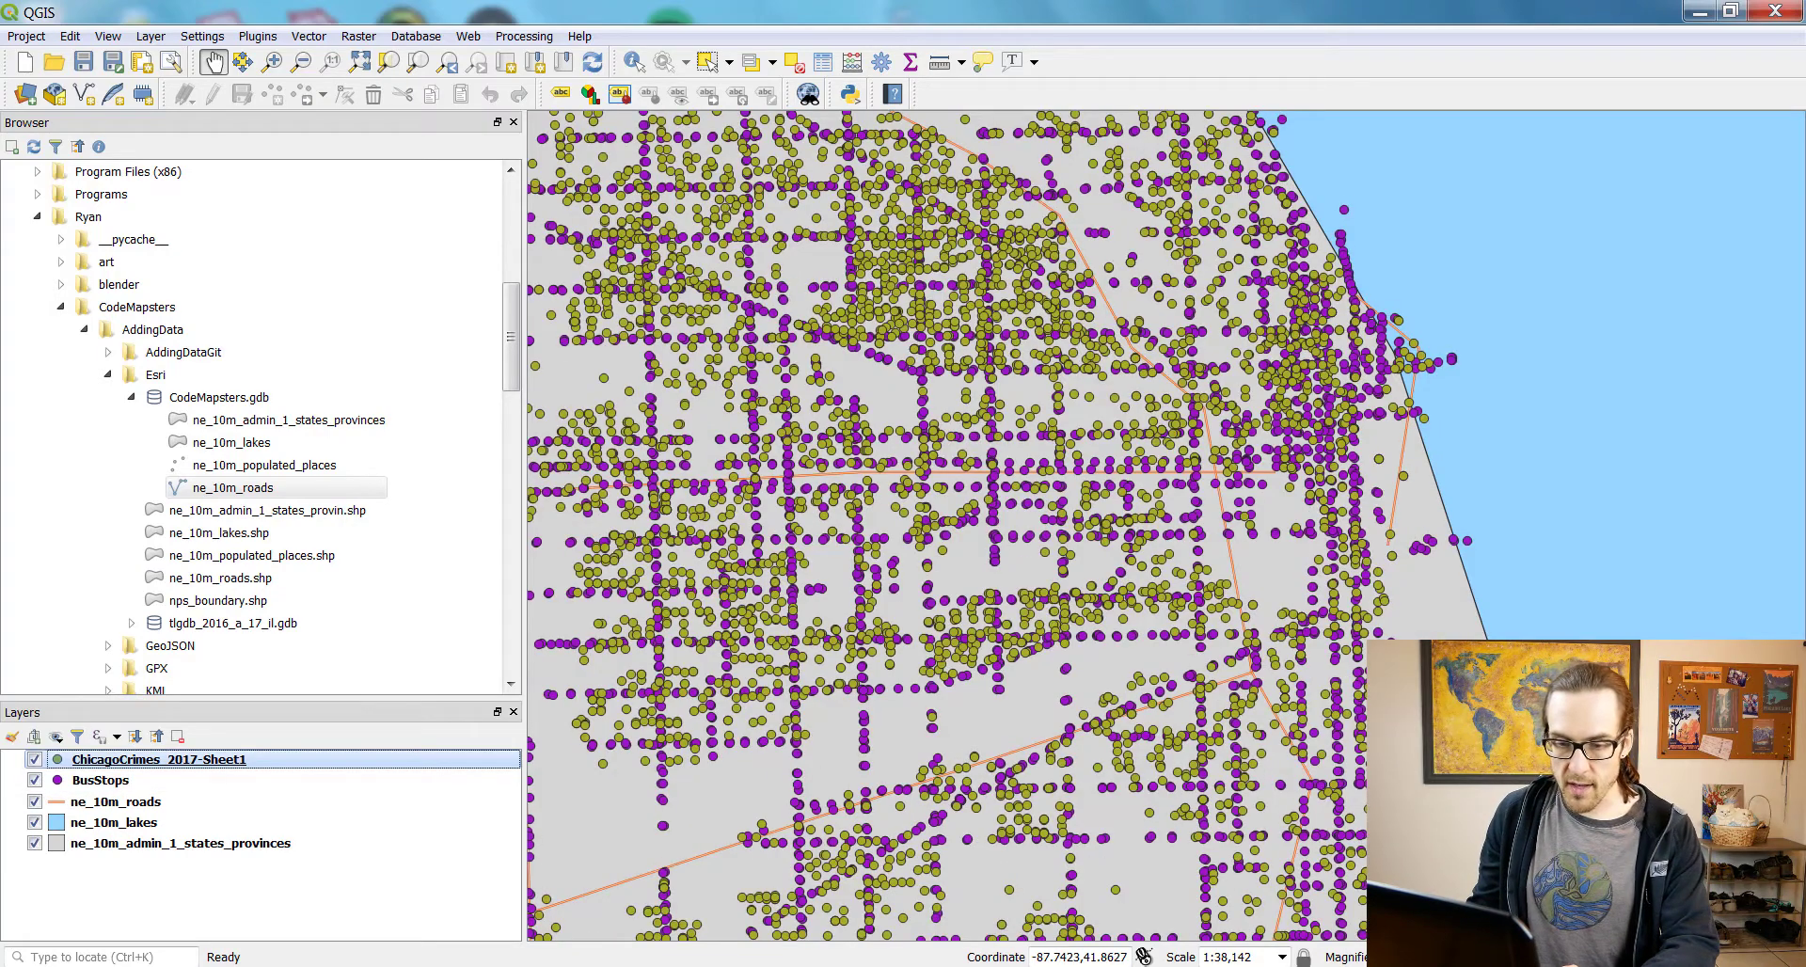
right_click(290, 759)
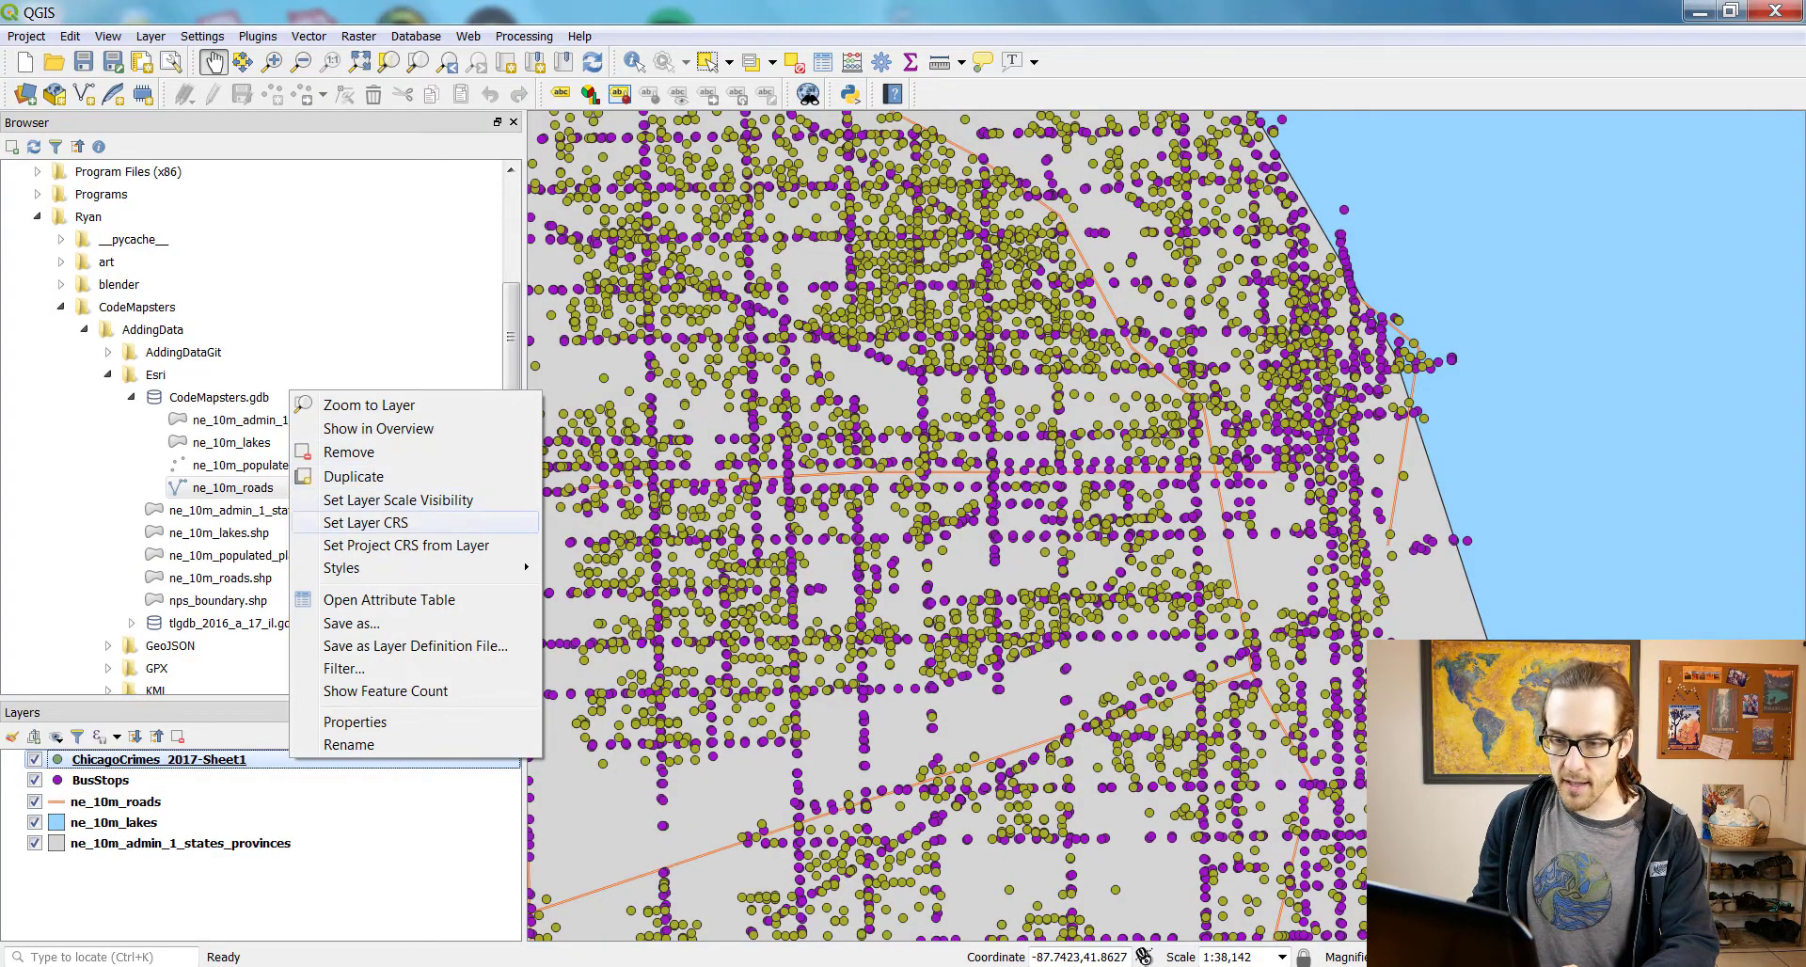
click(390, 599)
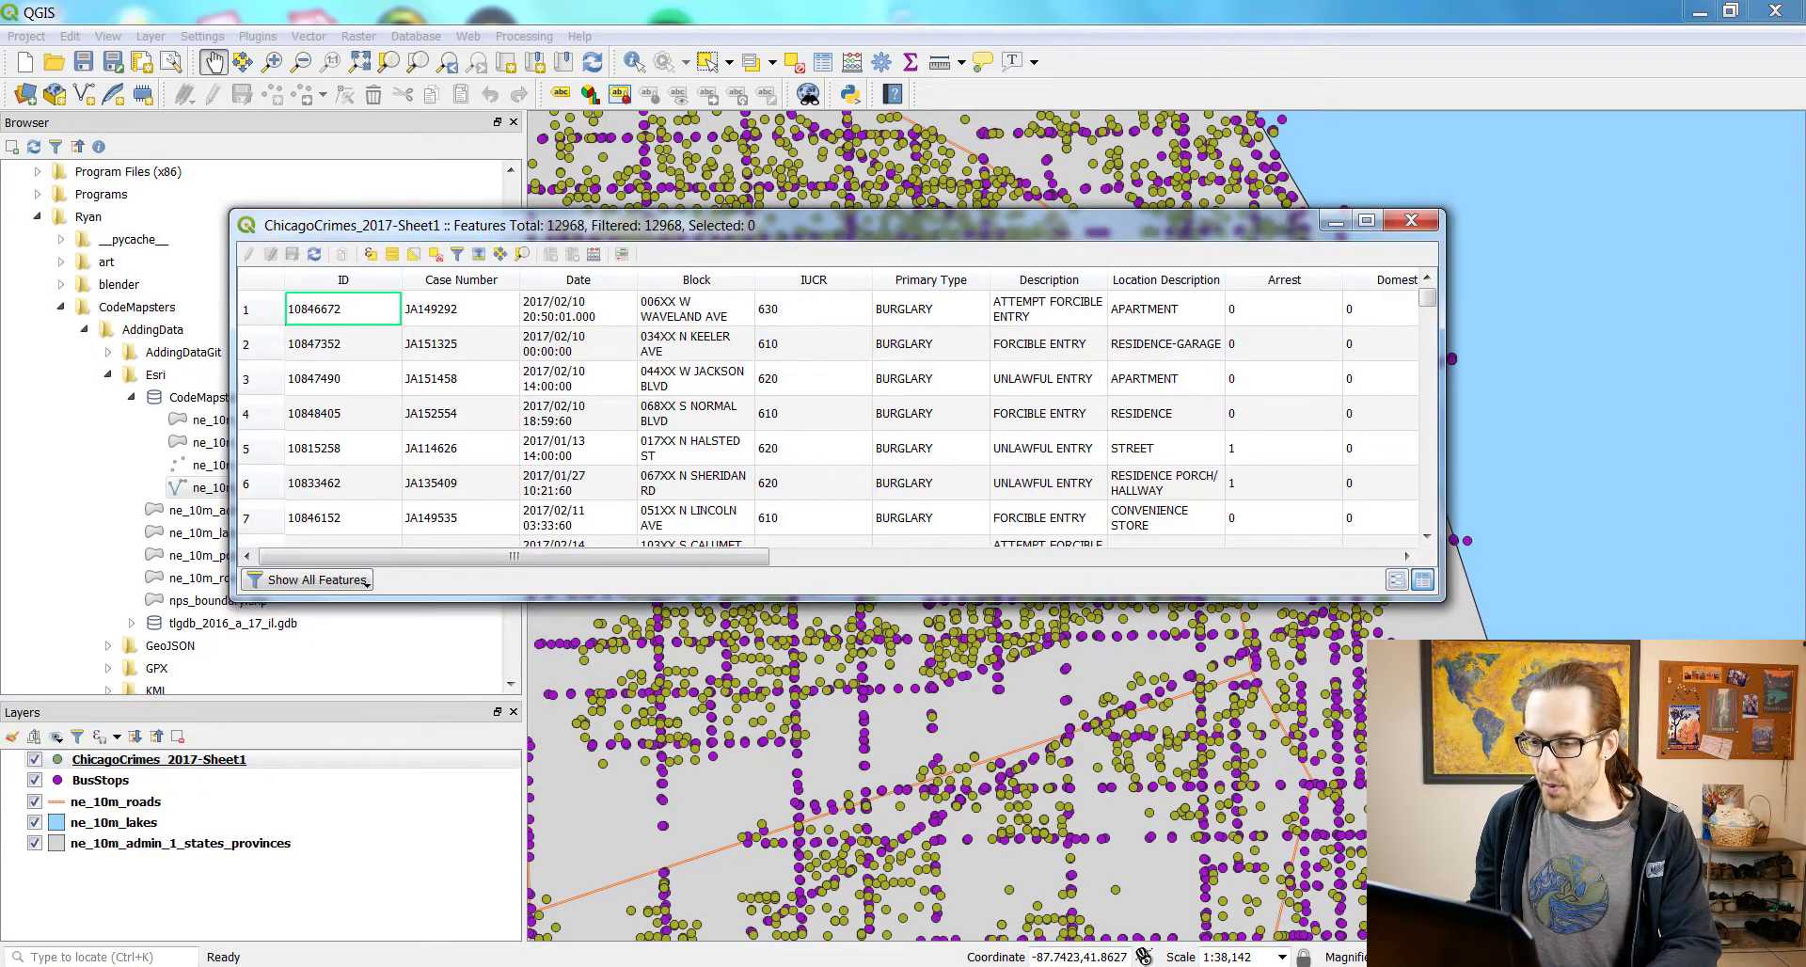
scroll(837, 414, right, 10)
scroll(837, 414, left, 8)
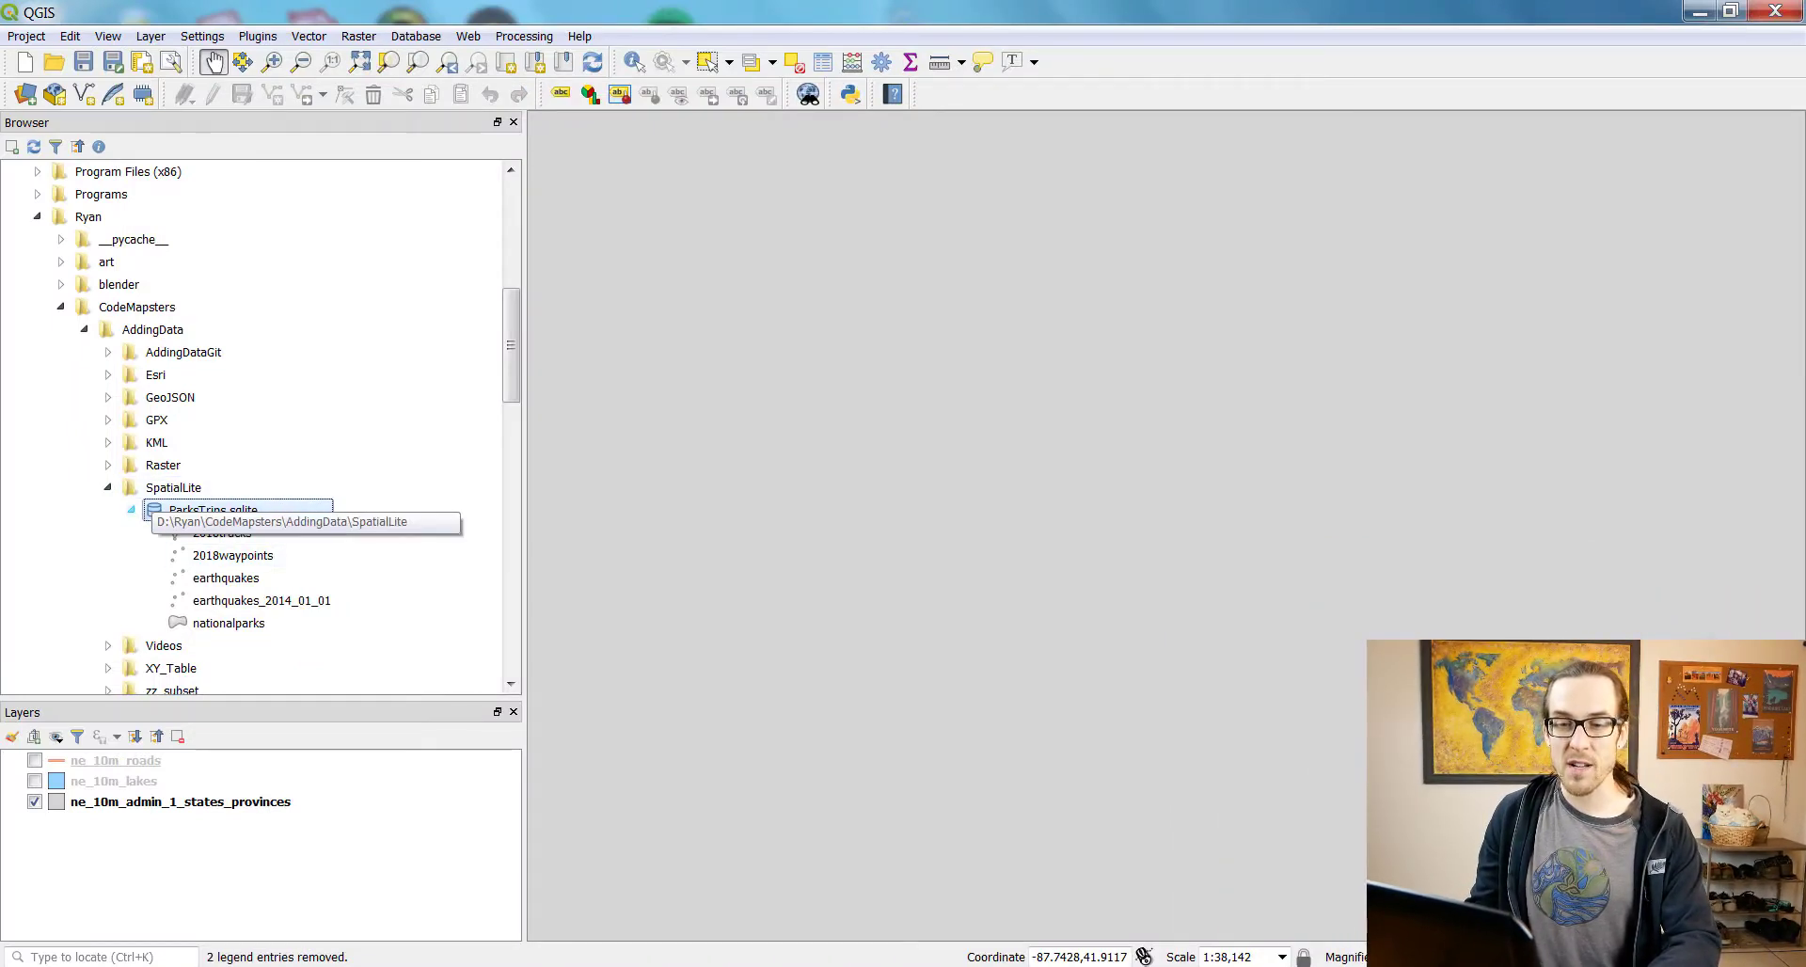
Add 2018tracks, 2018waypoints, earthquakes, earthquakes_2014_01_01 and nationalparks from ParksTrips.sqlite to the map, and inspect them around California.
click(132, 508)
click(132, 510)
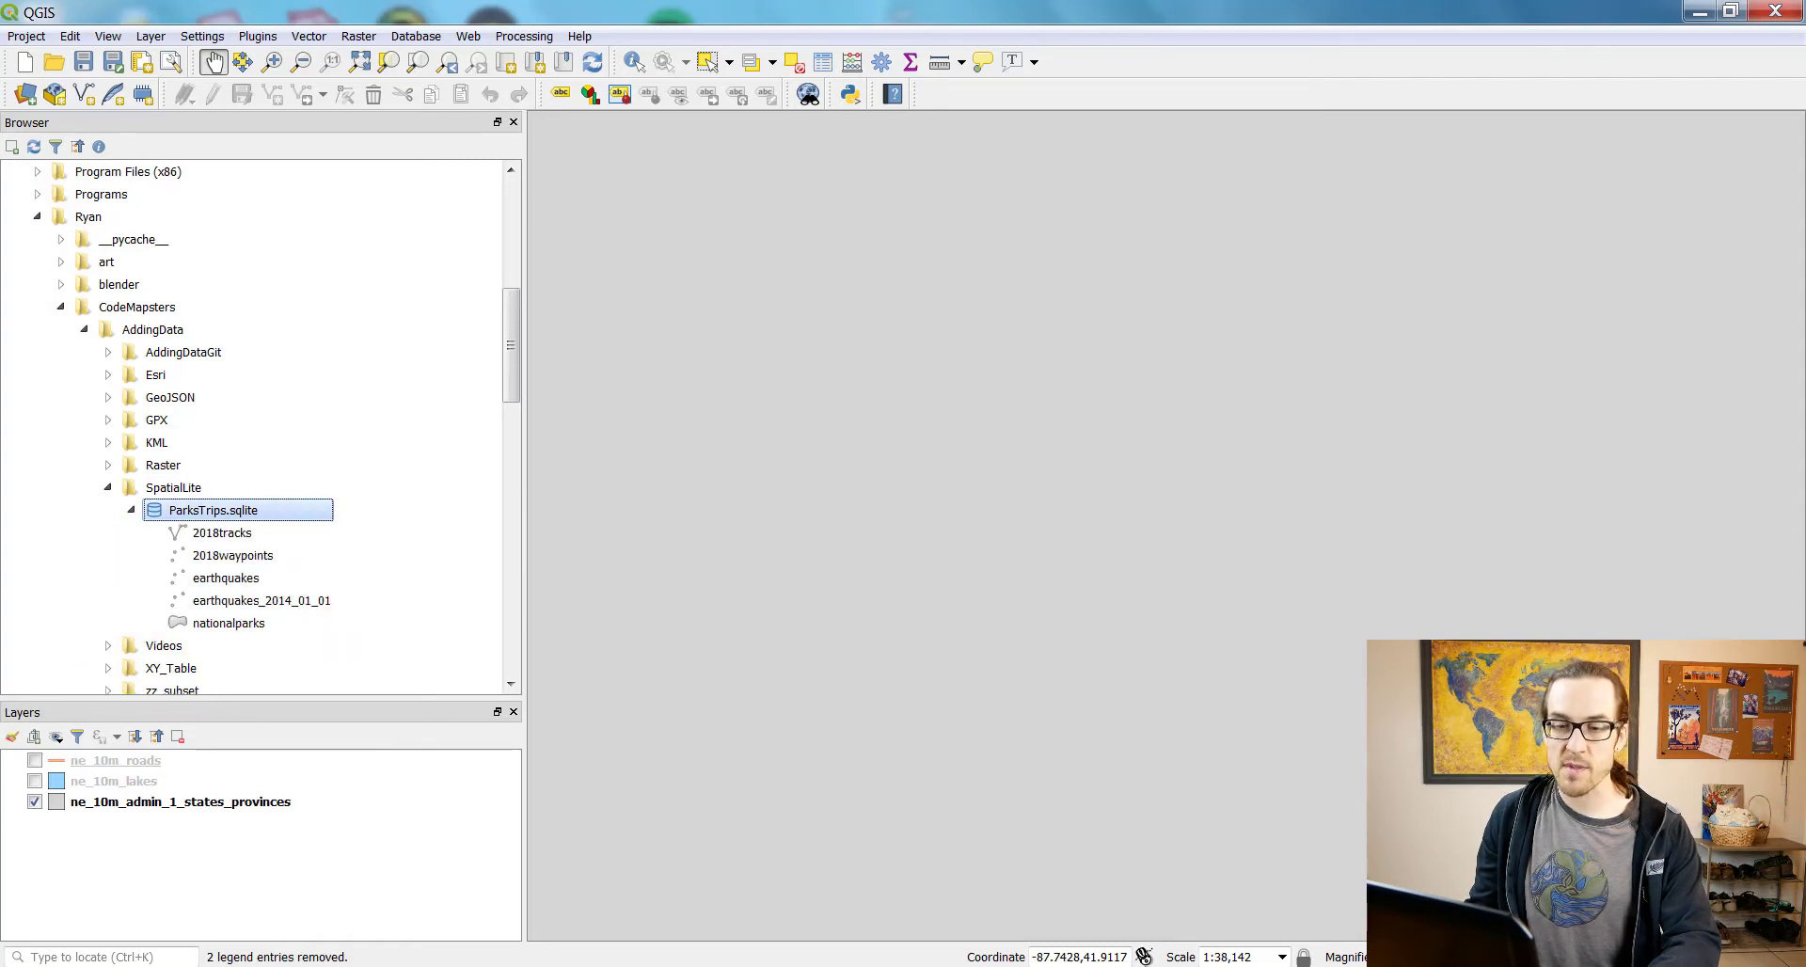
scroll(131, 510, down, 1)
click(222, 464)
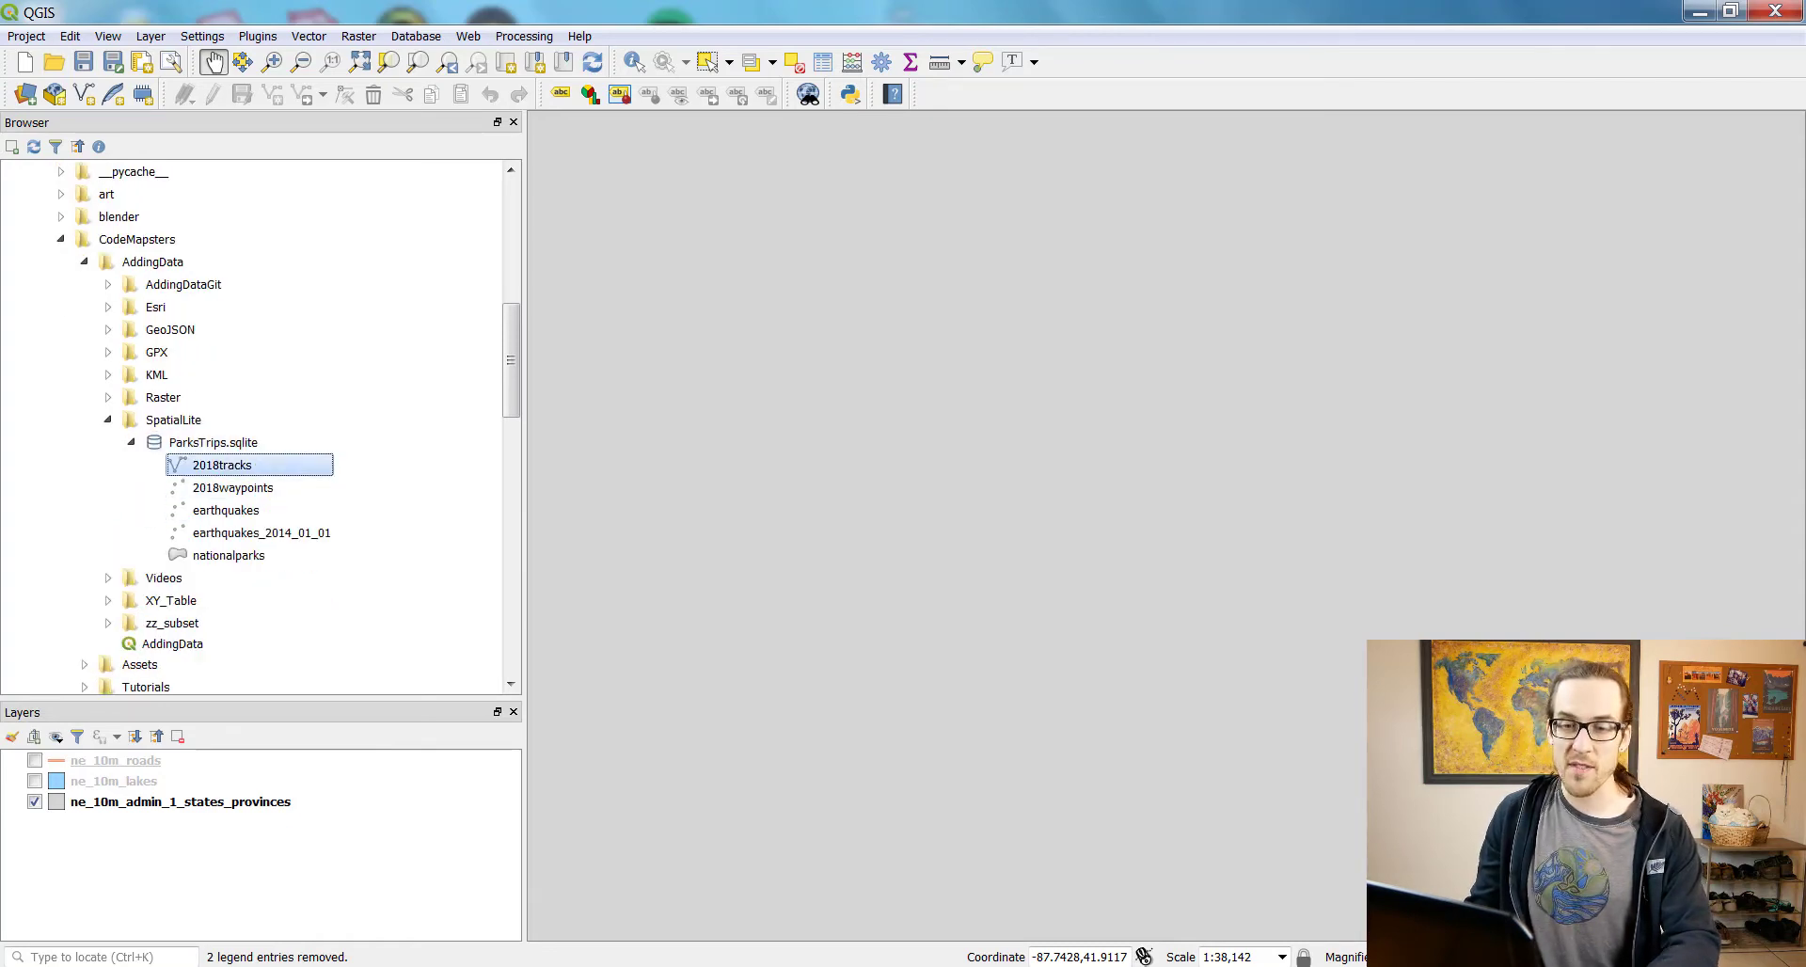
shift+click(252, 554)
right_click(255, 552)
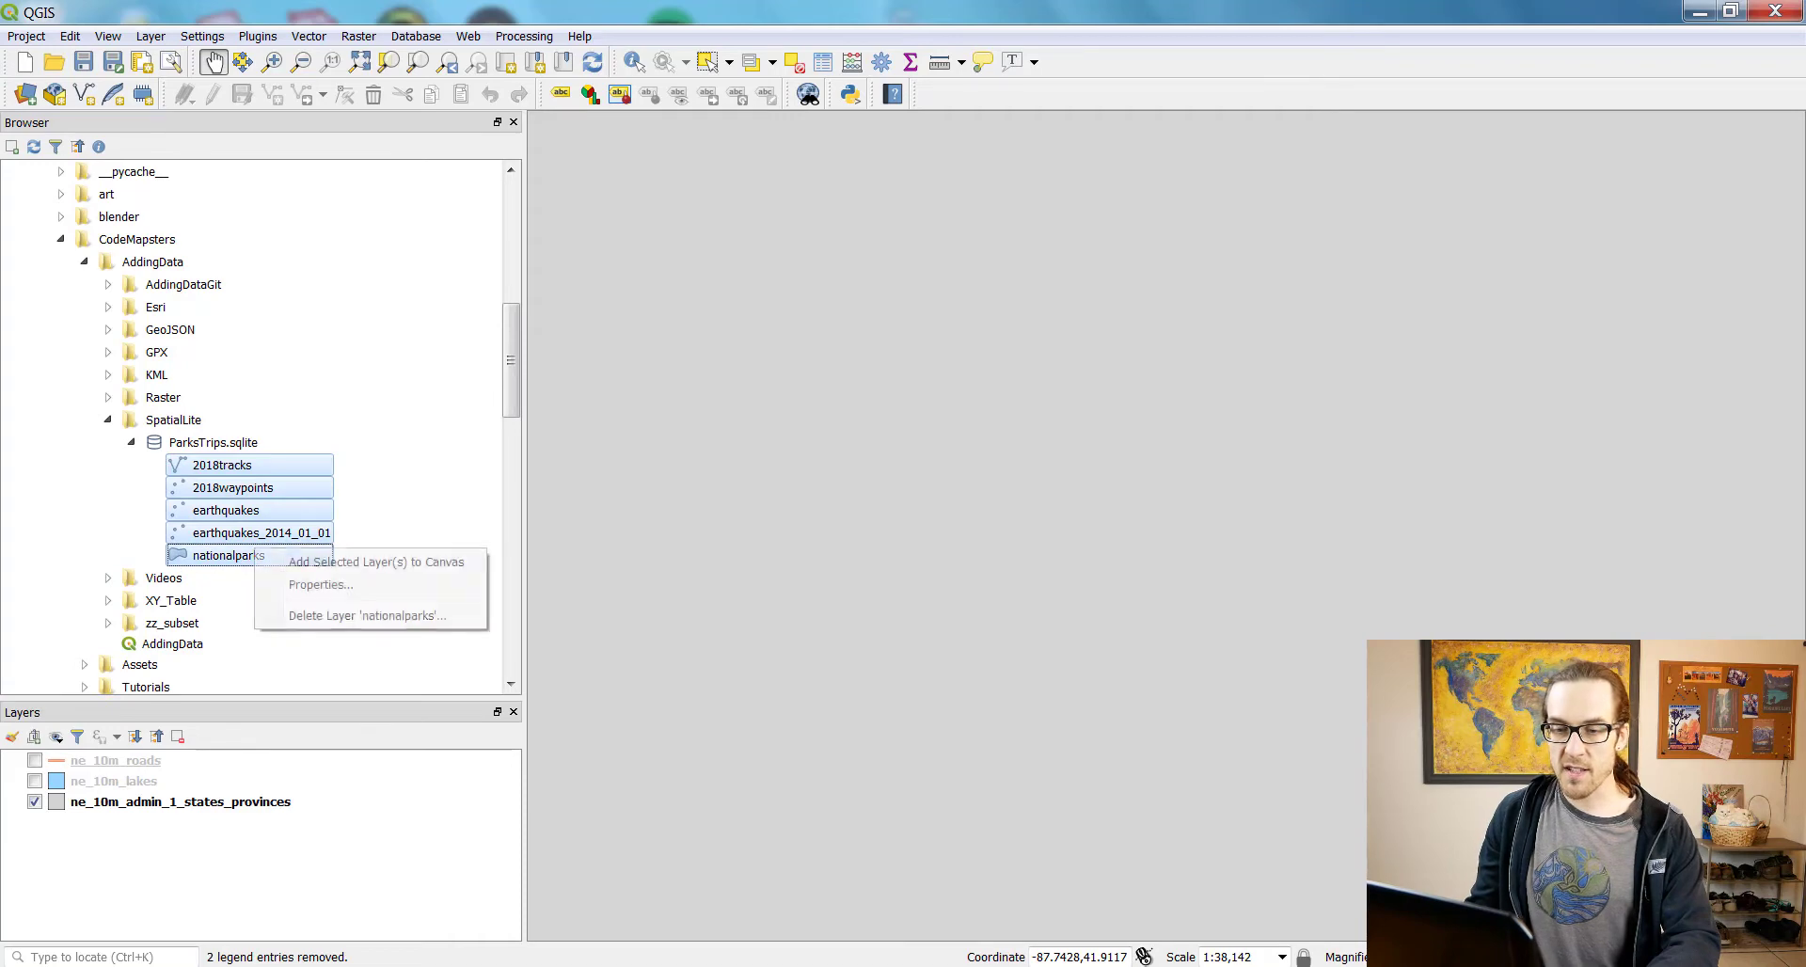
click(377, 561)
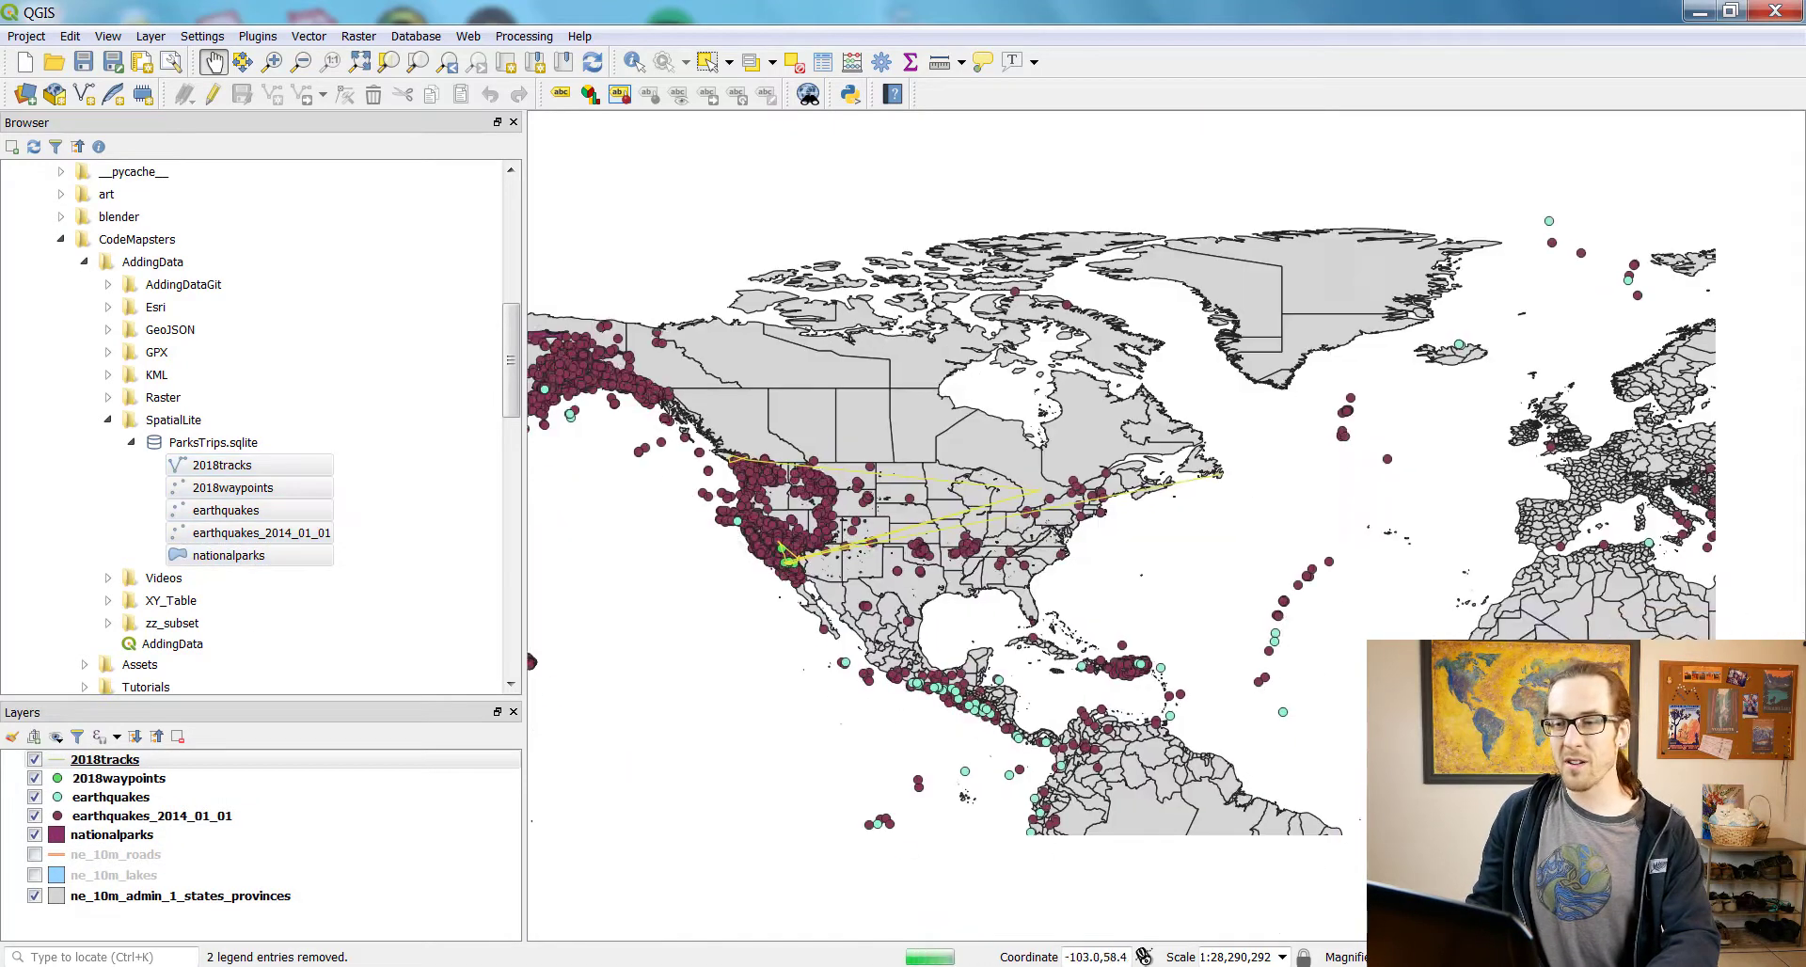
scroll(824, 589, up, 3)
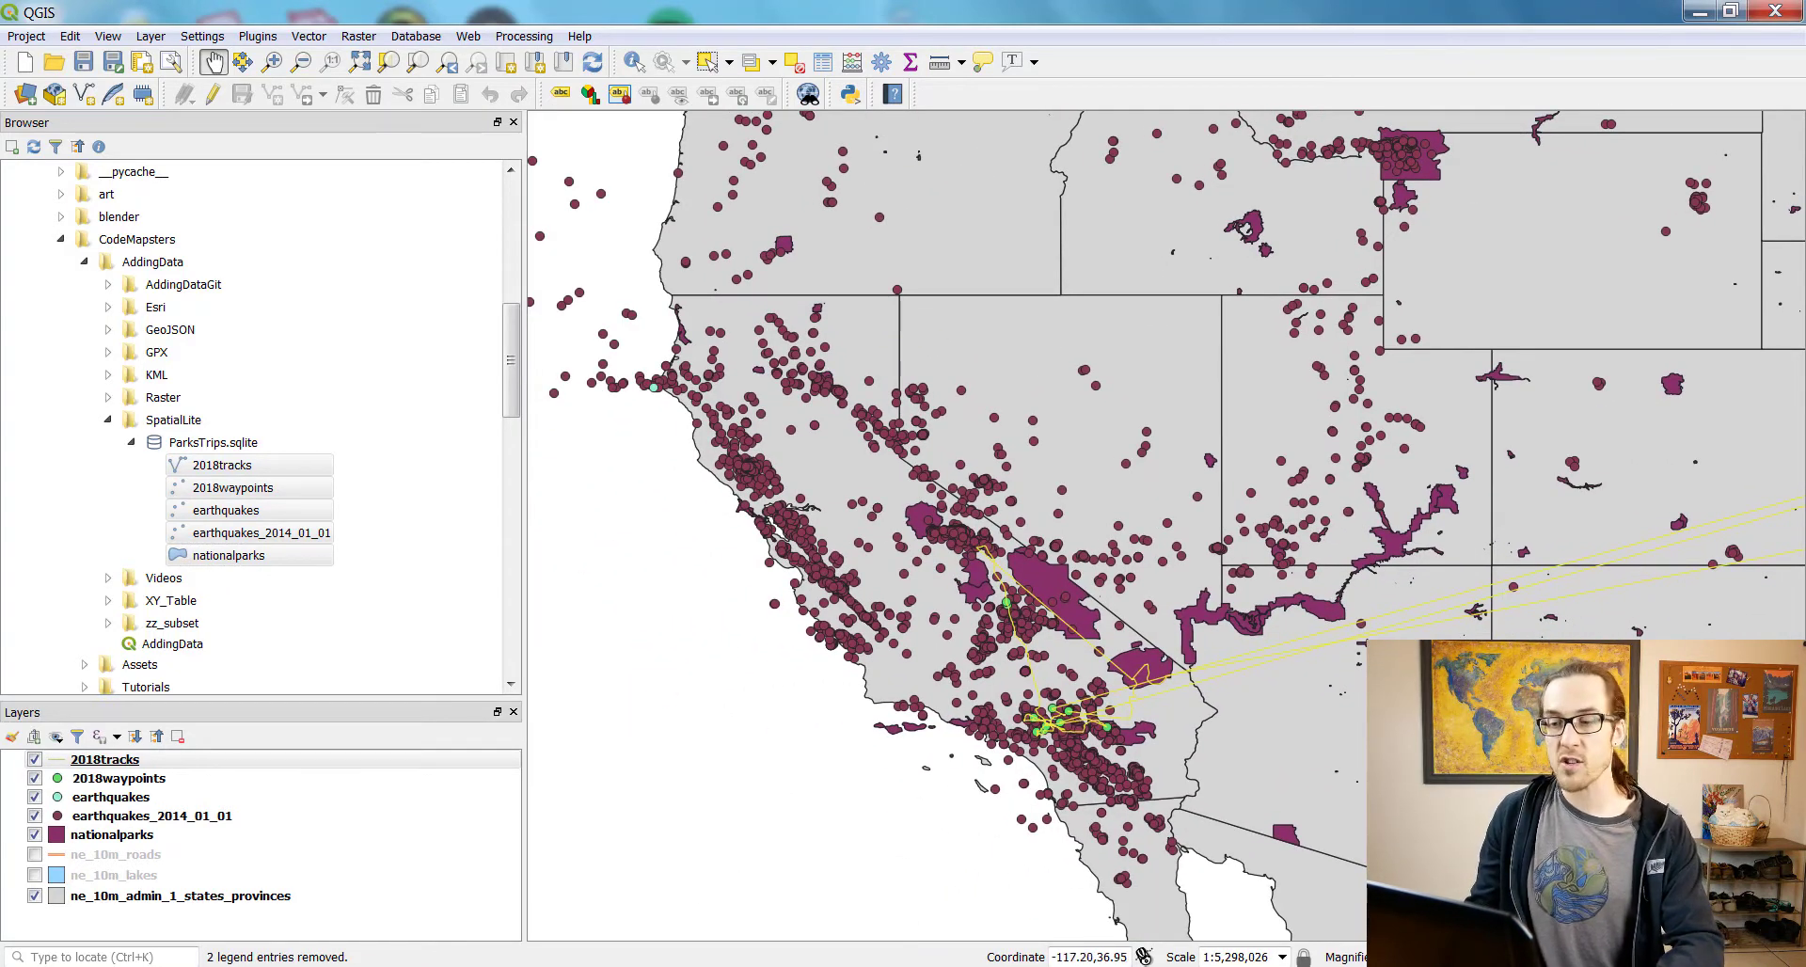
drag(1044, 583, 949, 418)
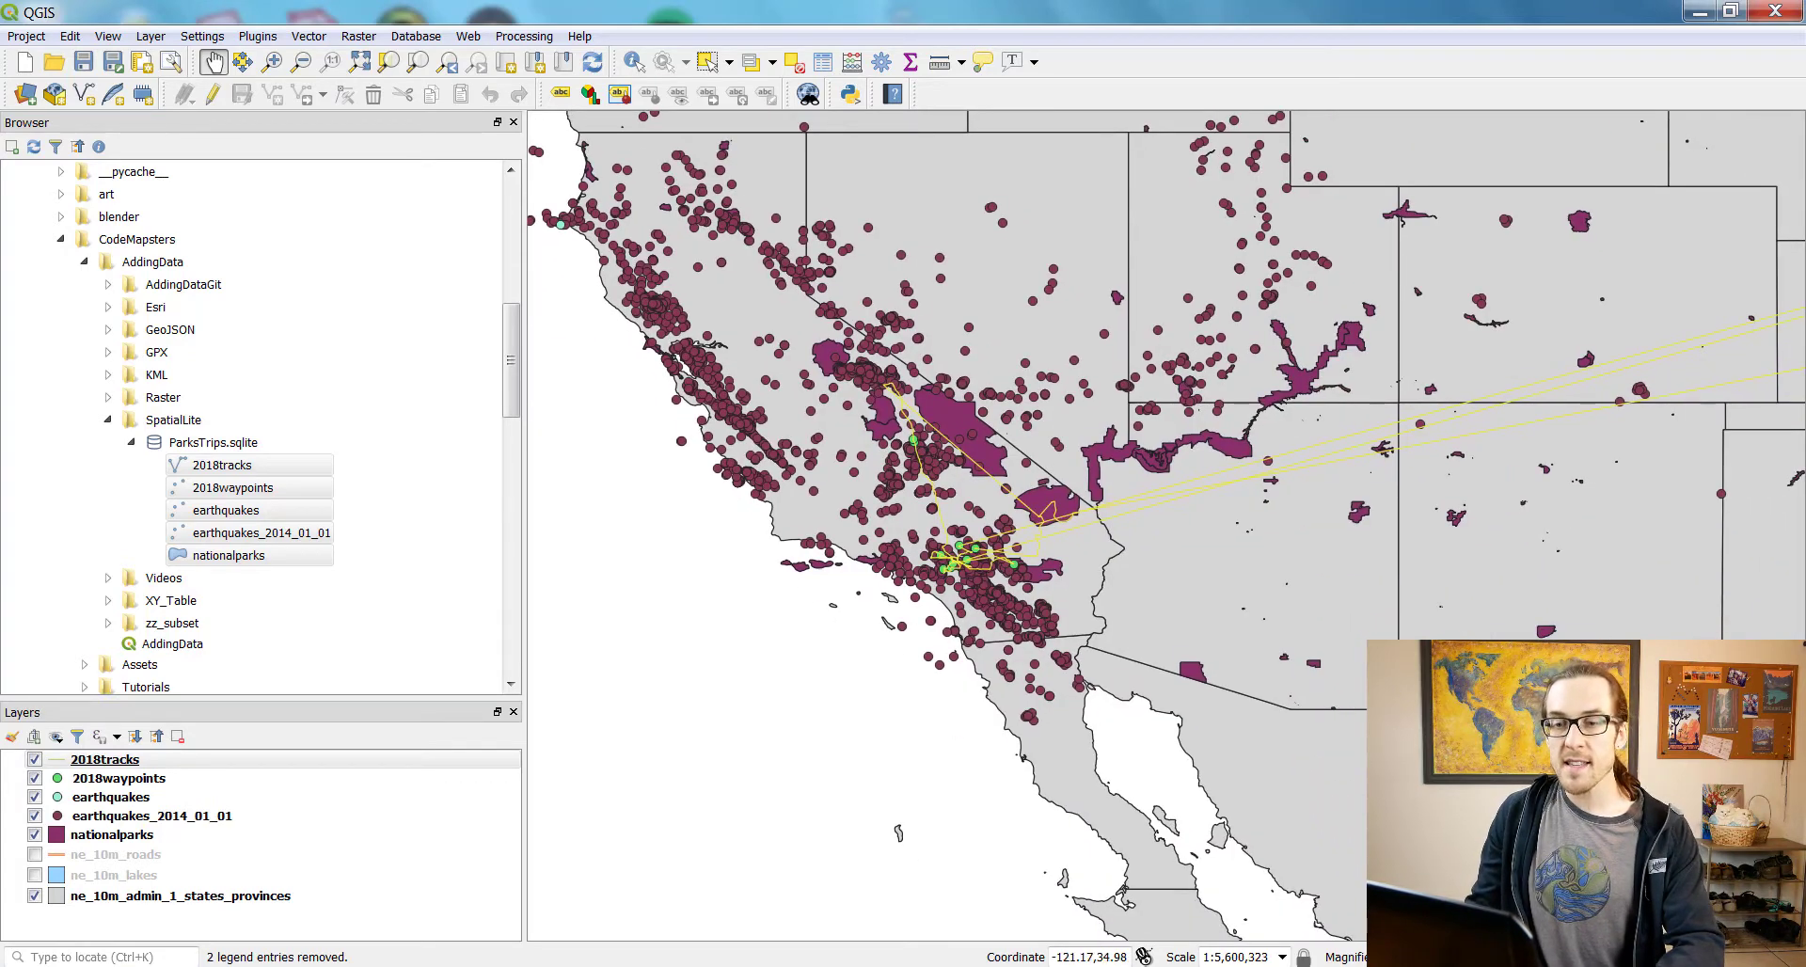
click(214, 442)
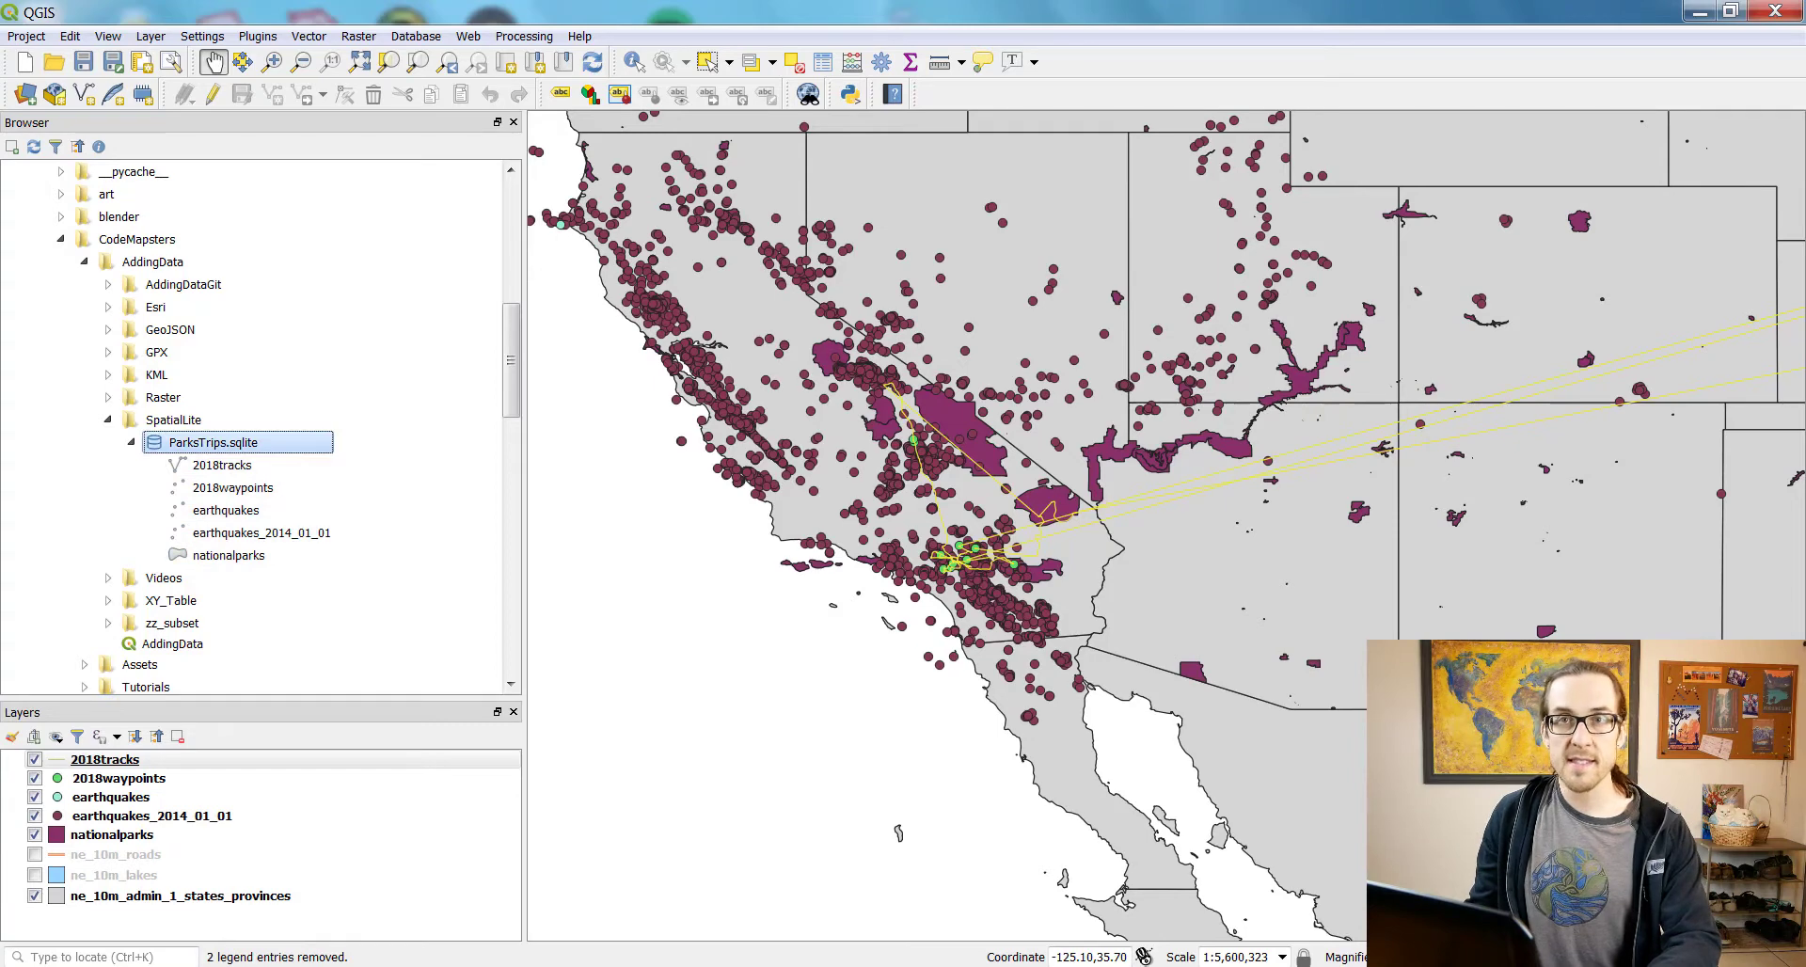